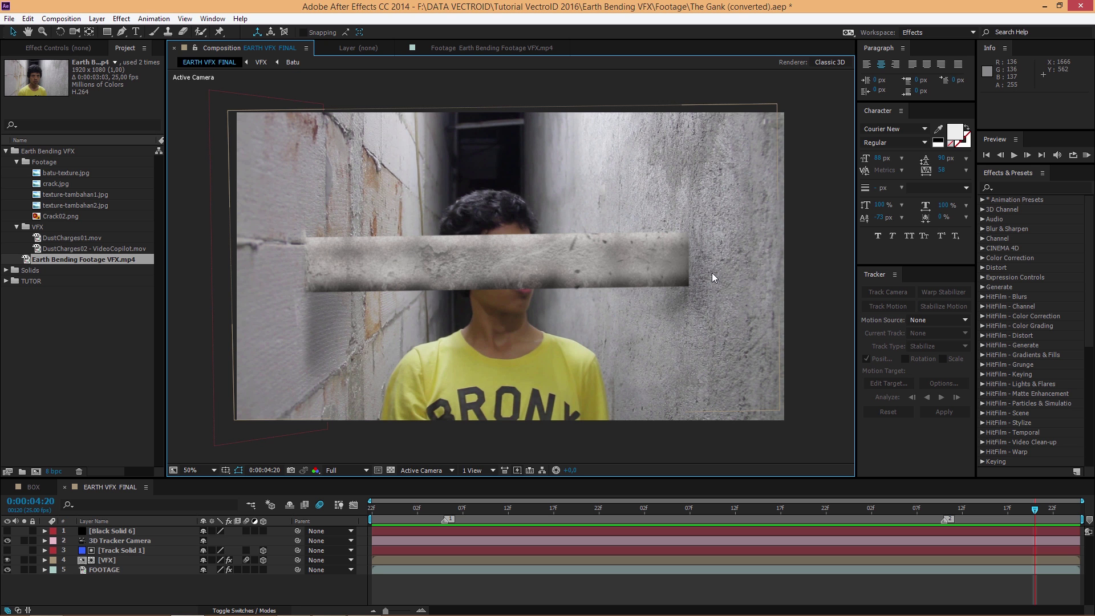
Preview the finished EARTH VFX FINAL composition with the stone block extending from the wall
key(space)
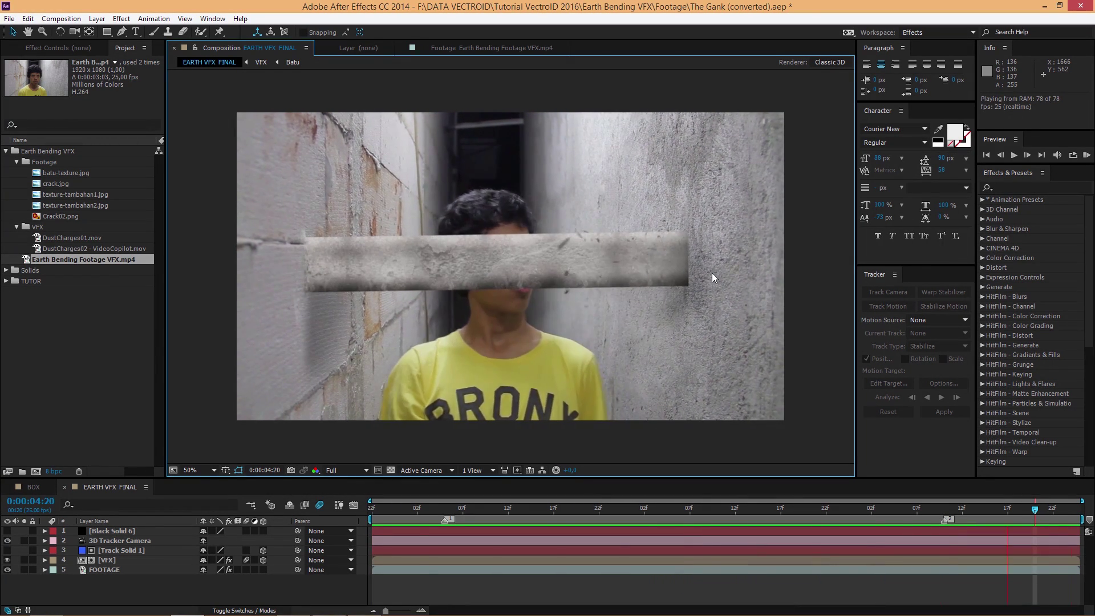
key(space)
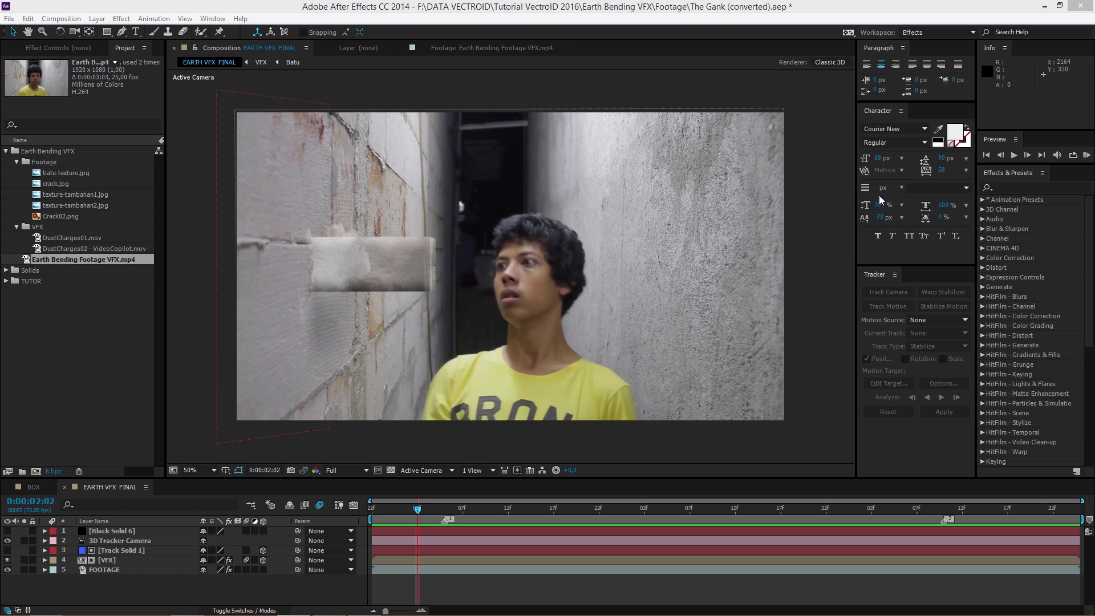
click(821, 196)
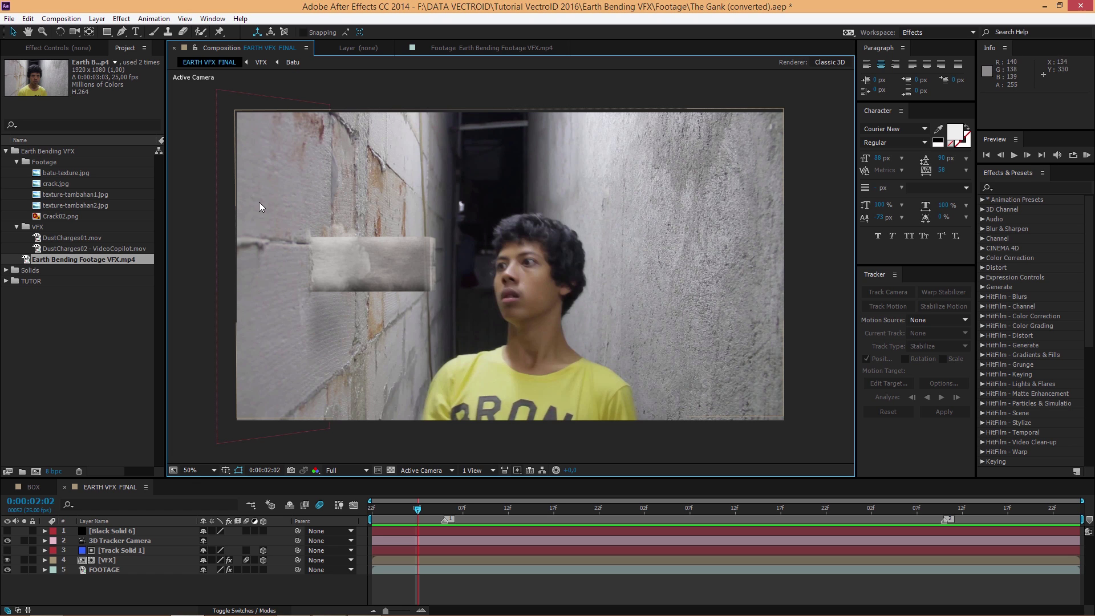
Create a new composition from the Earth Bending Footage VFX.mp4 clip
click(39, 260)
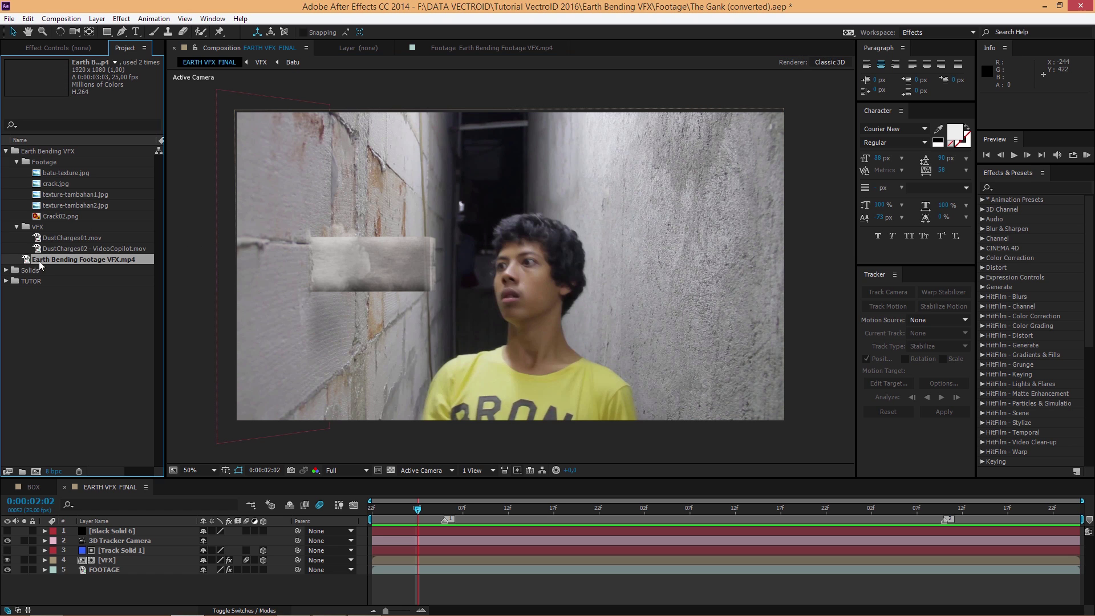
double_click(26, 261)
right_click(38, 259)
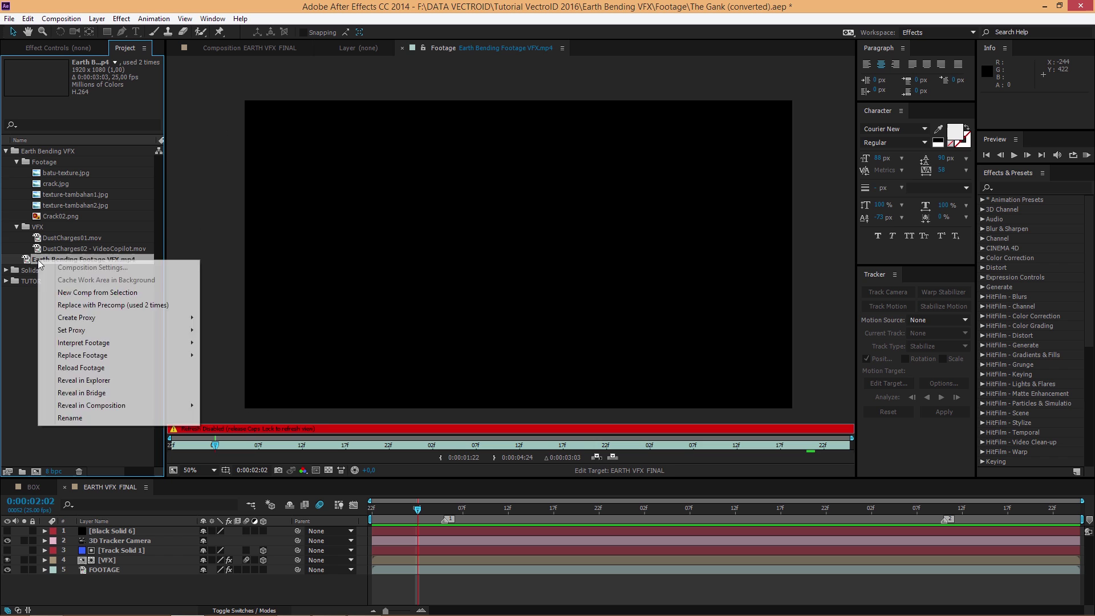
click(98, 293)
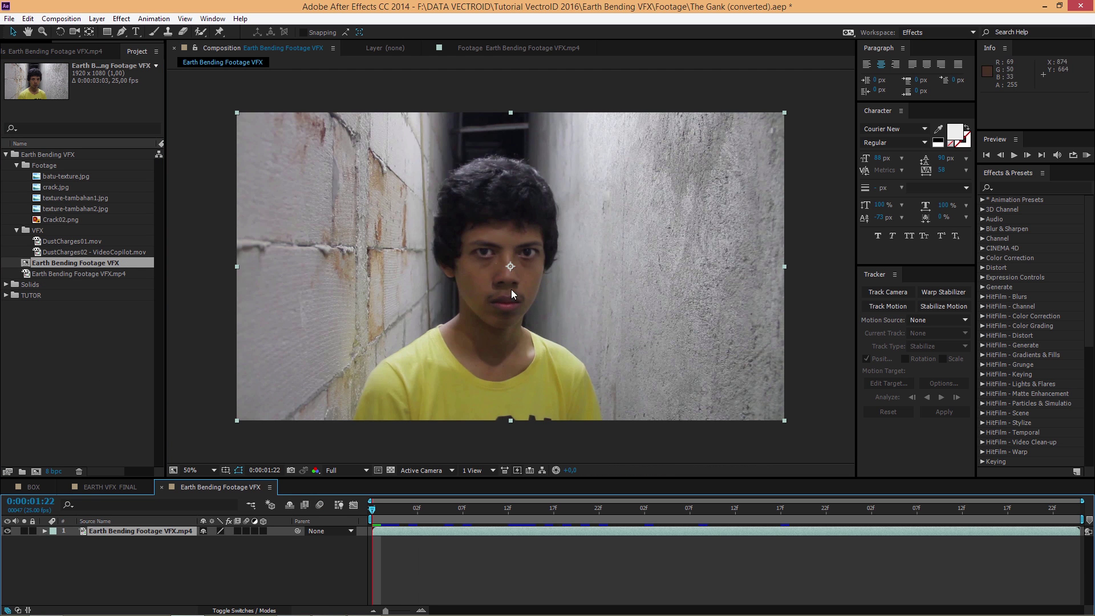
Run the 3D Camera Tracker on the Earth Bending Footage VFX.mp4 layer with Detailed Analysis enabled
click(449, 557)
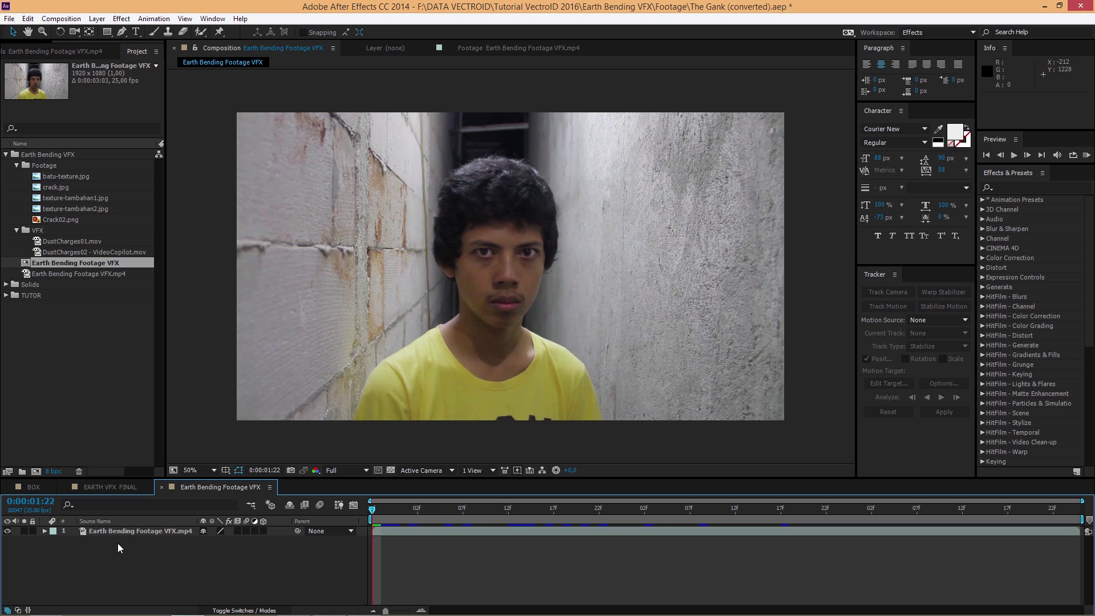
click(94, 532)
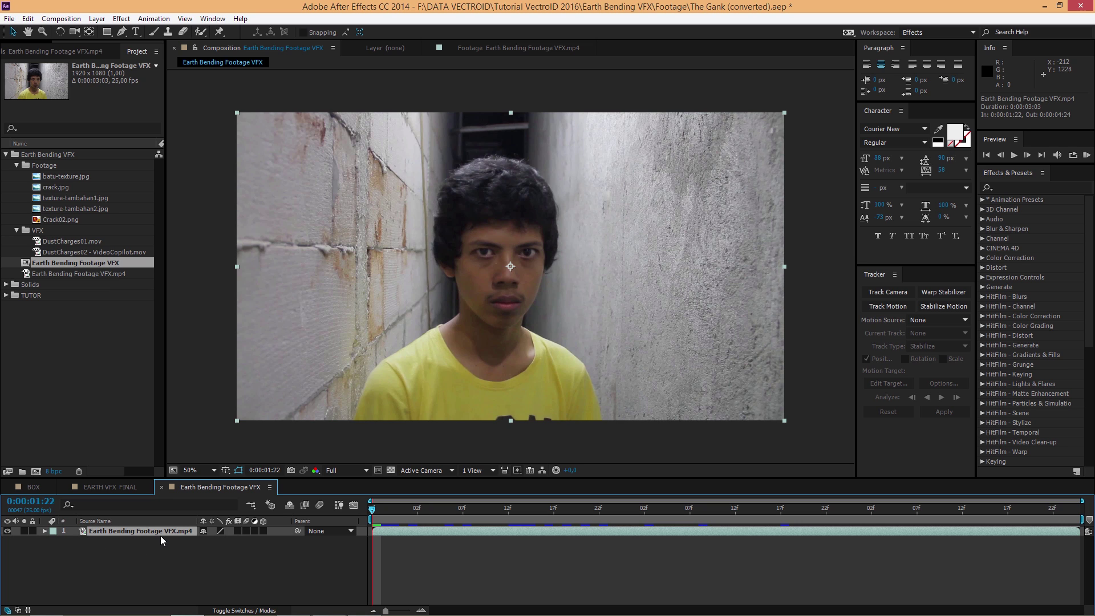
click(893, 296)
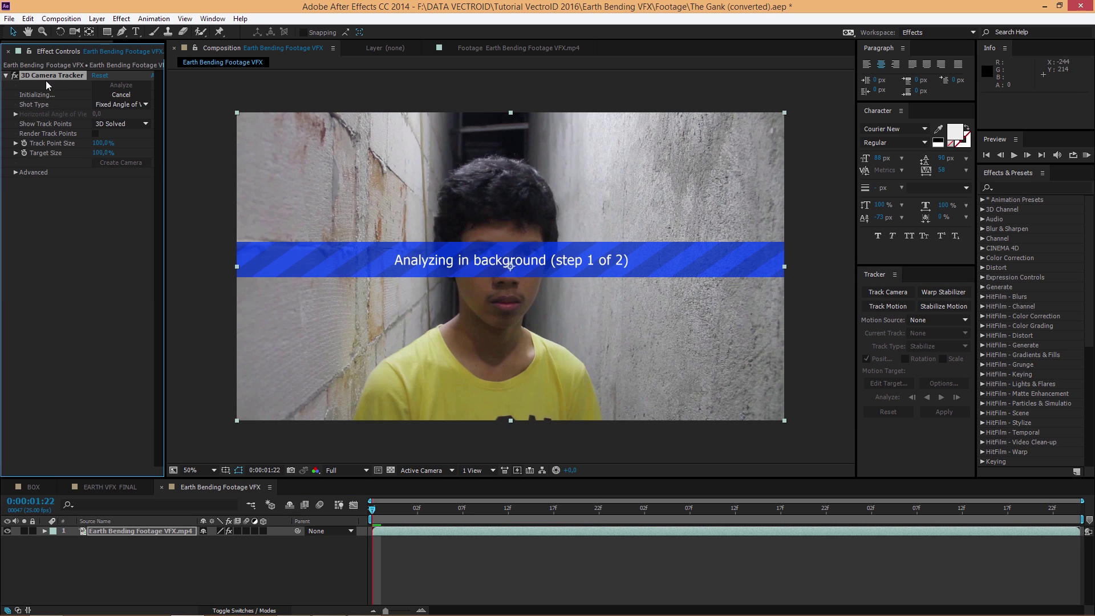
click(15, 173)
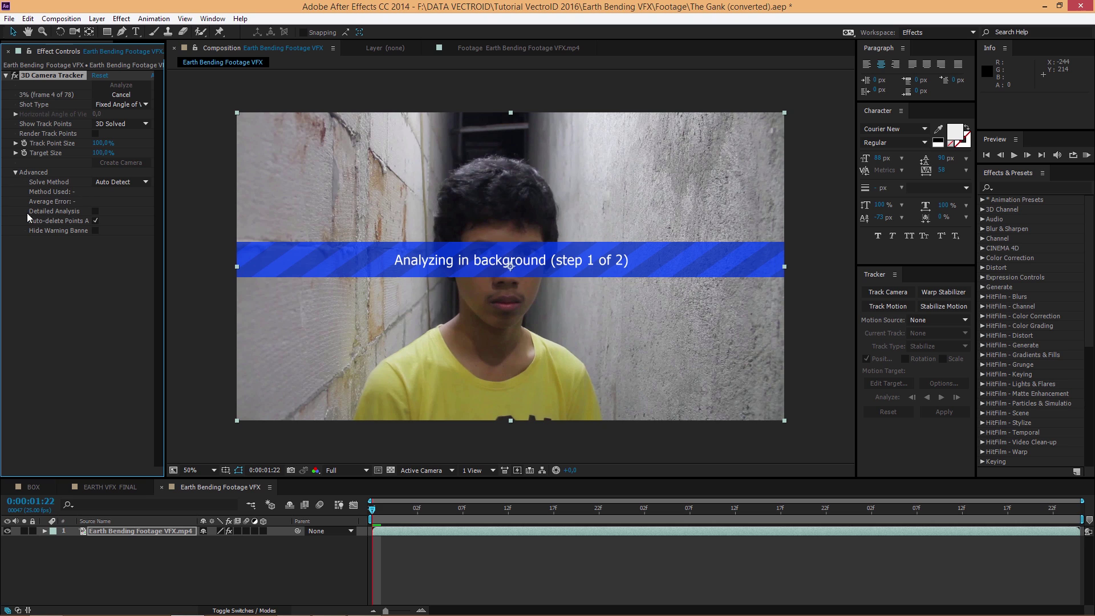
click(96, 212)
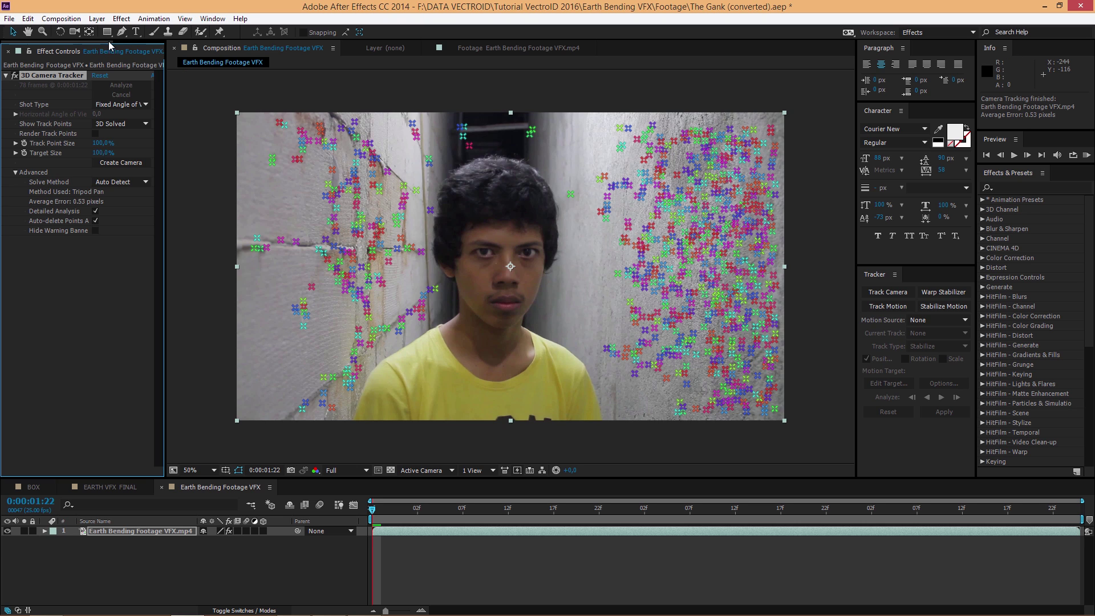
Add batu-texture.jpg from the Footage folder to the composition as a layer above the video footage
click(140, 52)
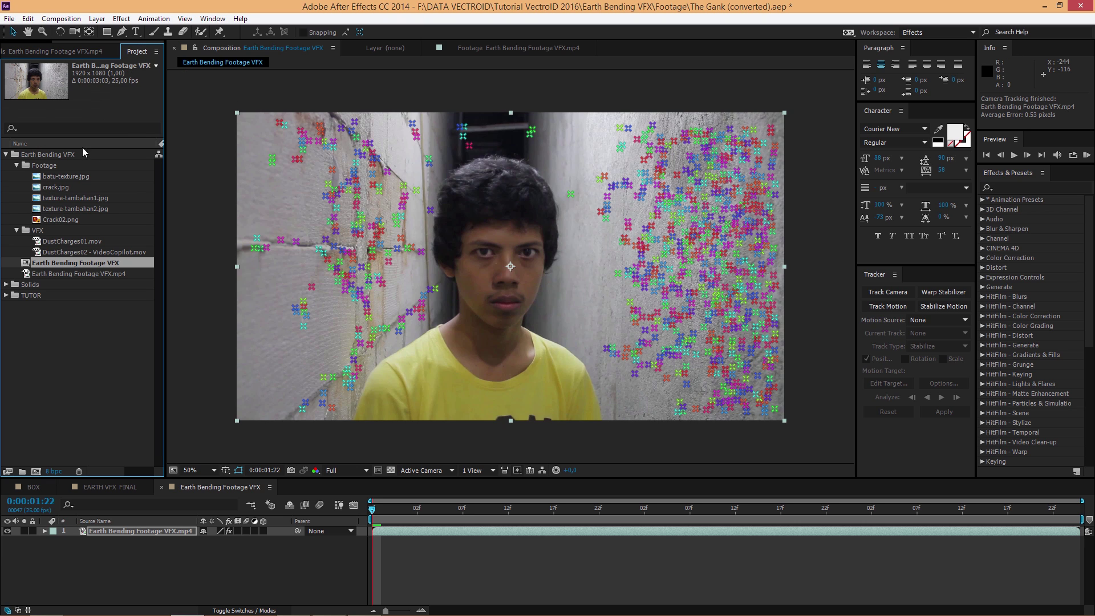
click(38, 166)
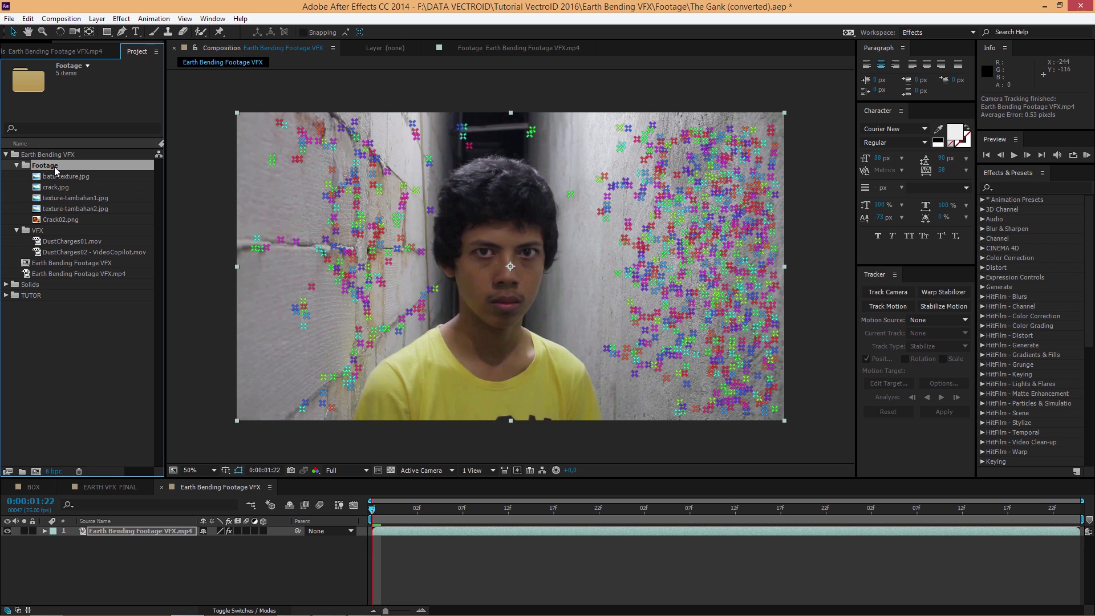
click(72, 177)
drag(48, 177, 133, 525)
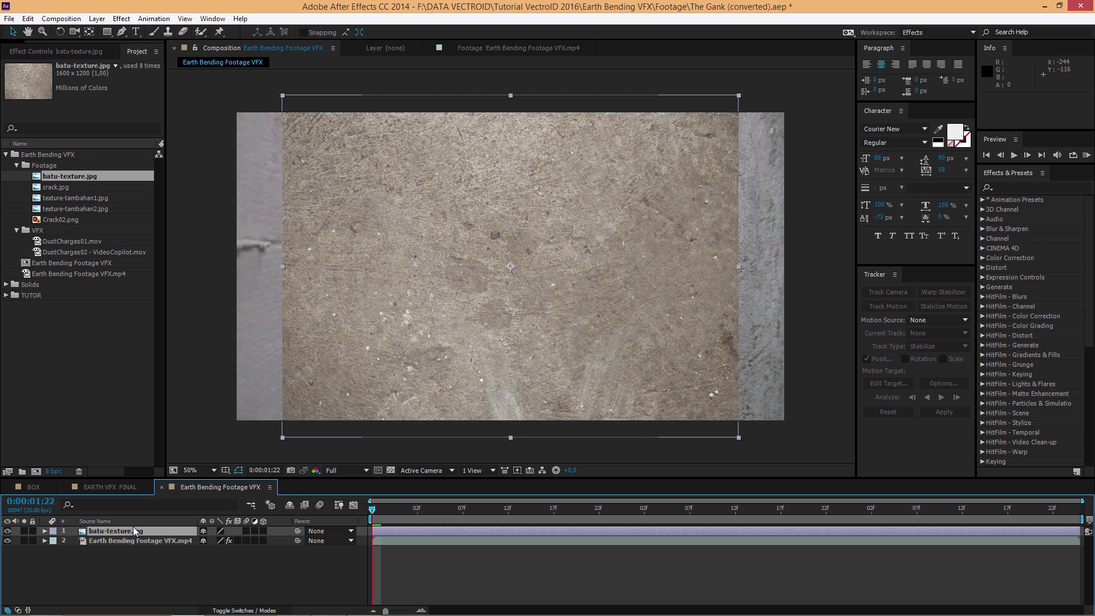
Scale the batu-texture.jpg layer to 16%
key(s)
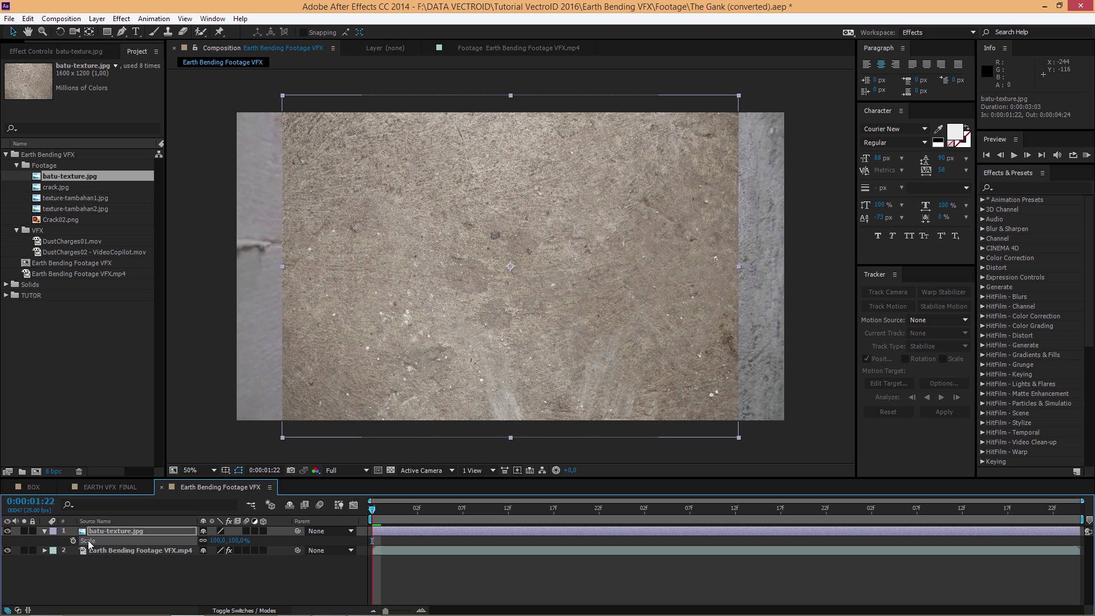
click(218, 541)
text(16)
key(Return)
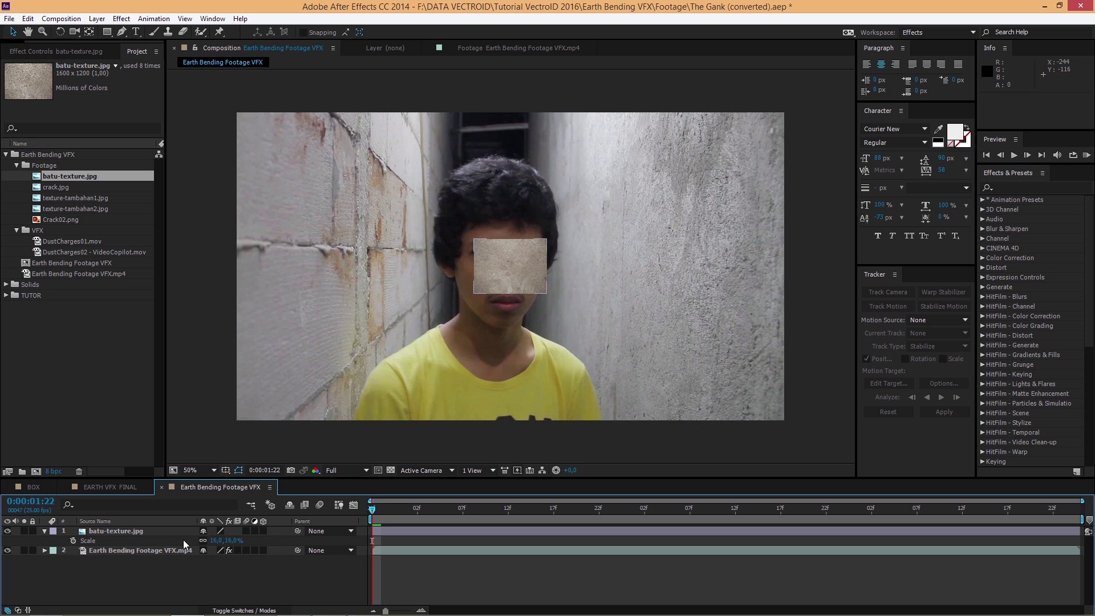
Duplicate the scaled batu-texture.jpg layer six times to get seven stacked texture layers
click(138, 532)
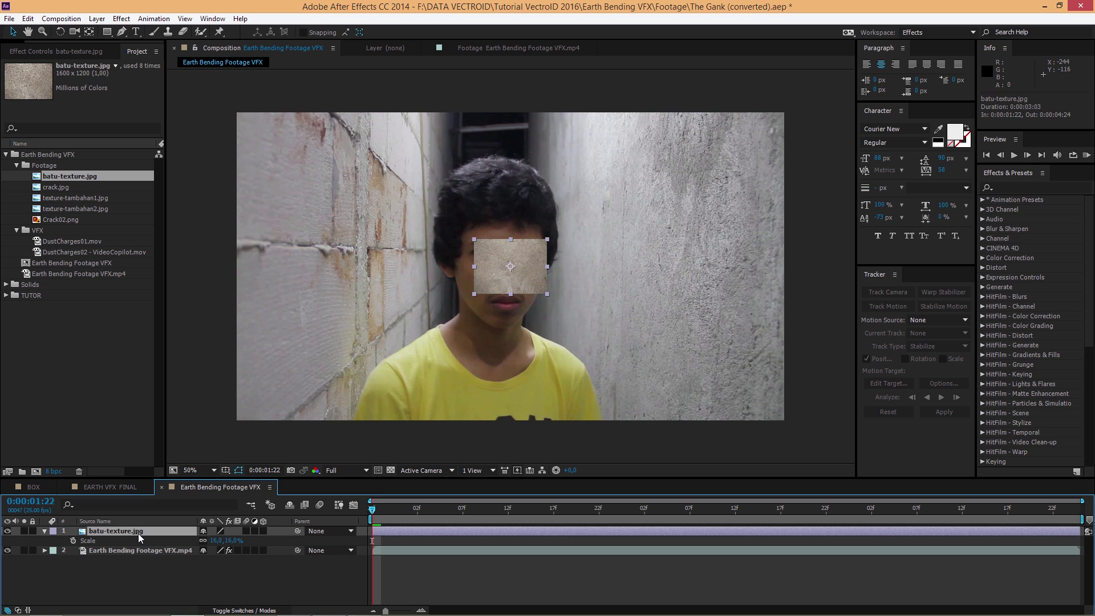
click(27, 18)
click(52, 165)
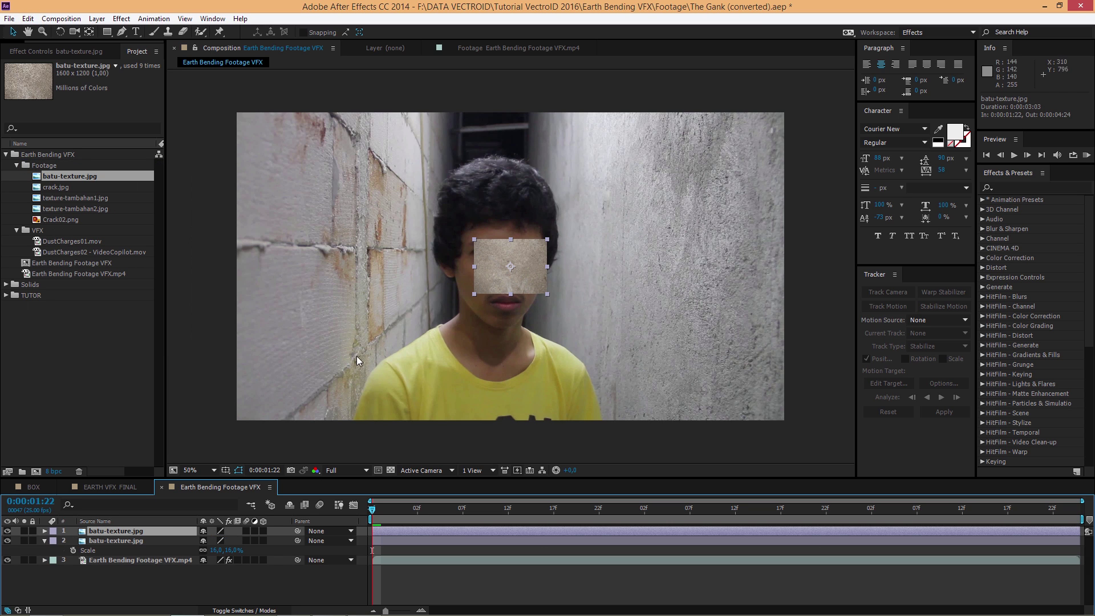
key(ctrl+d)
key(ctrl+d)
key(ctrl+d)
key(ctrl+d)
key(ctrl+d)
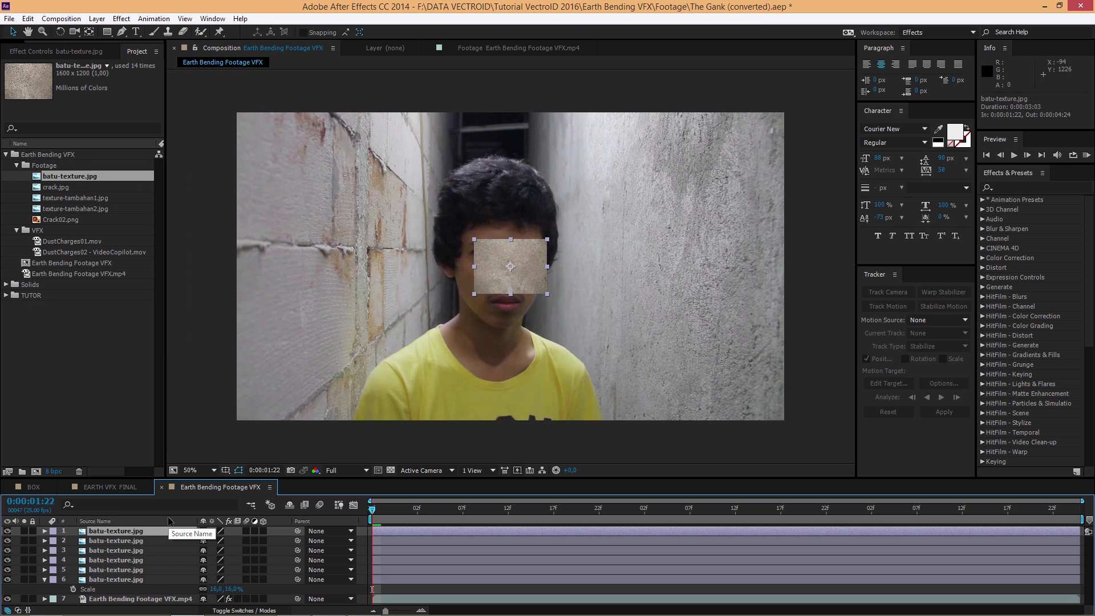
click(128, 590)
click(122, 533)
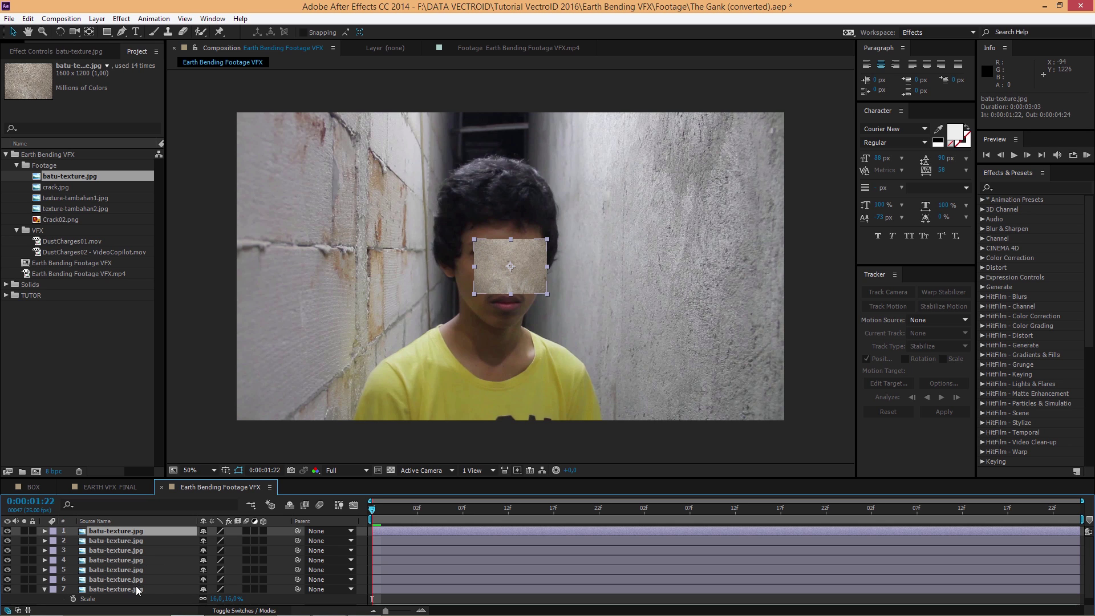
Arrange the seven texture layers into a continuous horizontal strip from the brick wall across the face, with the topmost layer at about 1488, 540
scroll(143, 590, down, 1)
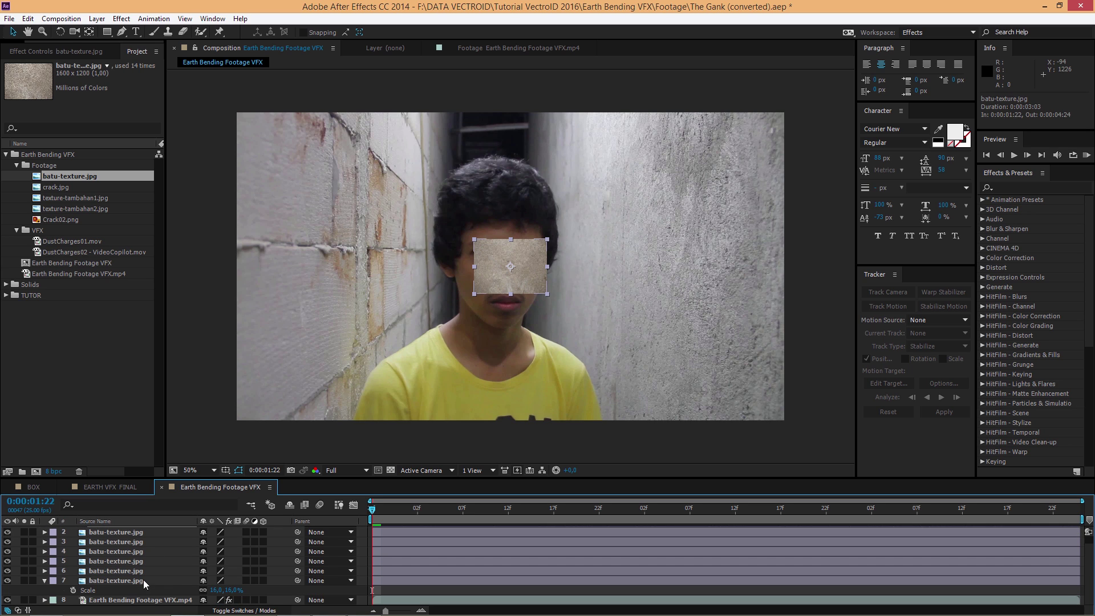
click(180, 583)
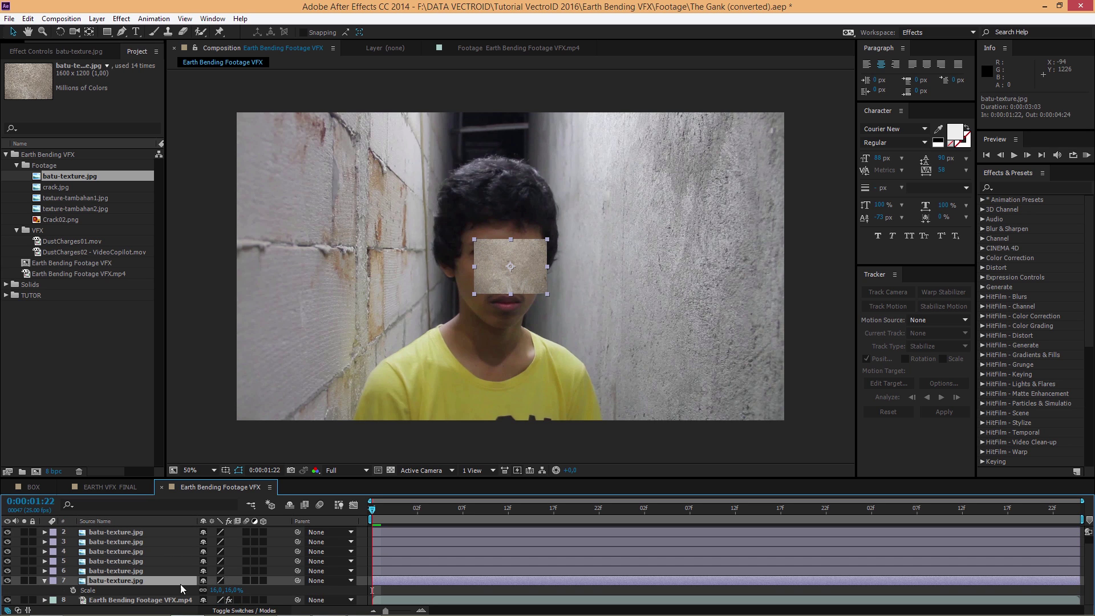
click(527, 278)
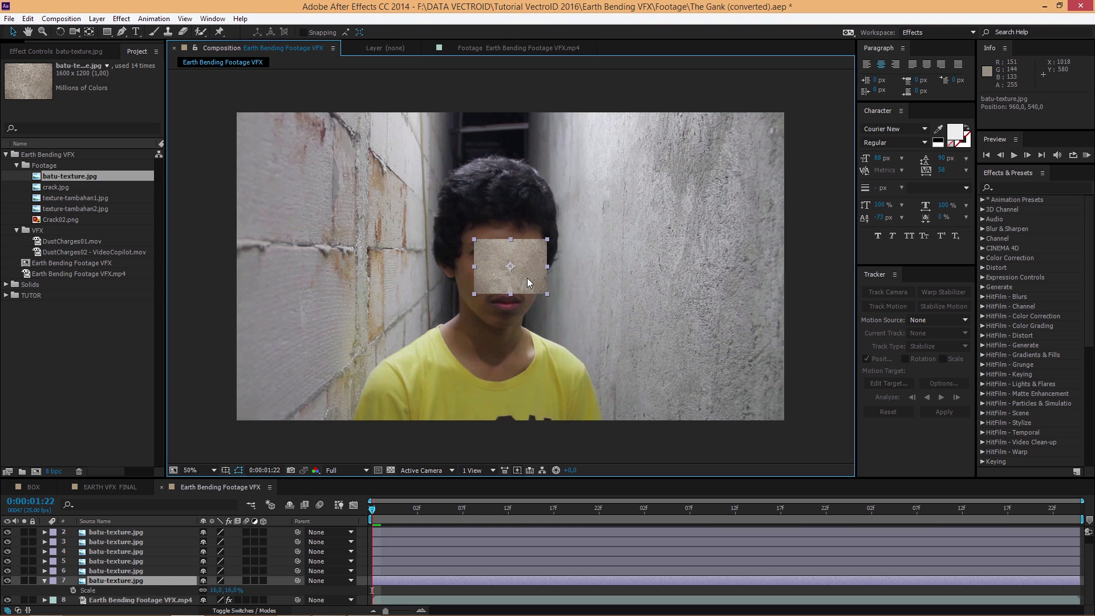
drag(527, 278, 302, 274)
click(117, 571)
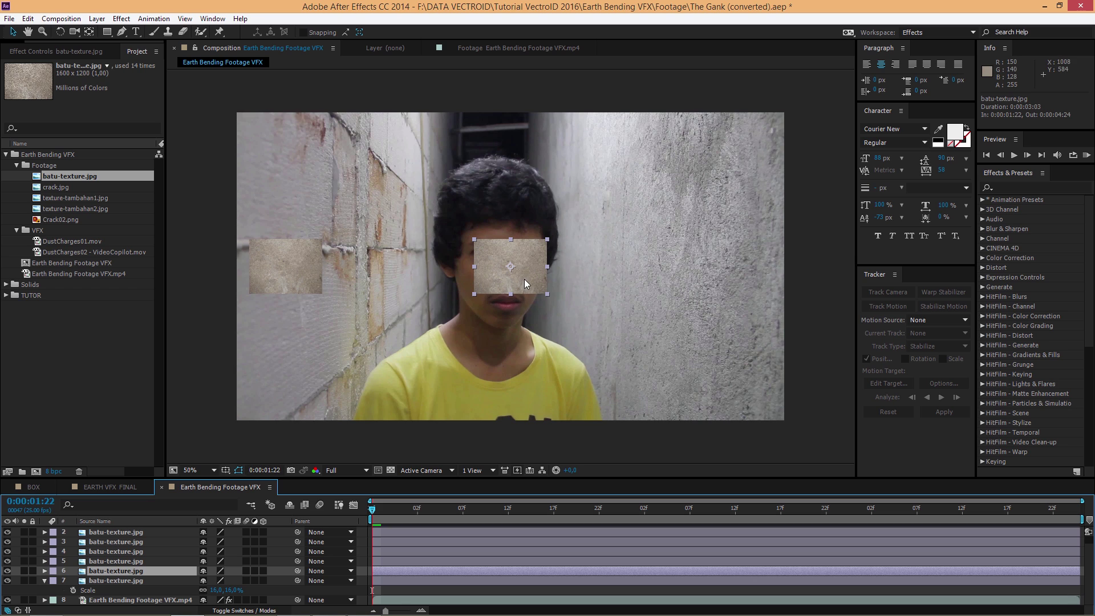
drag(509, 284, 361, 292)
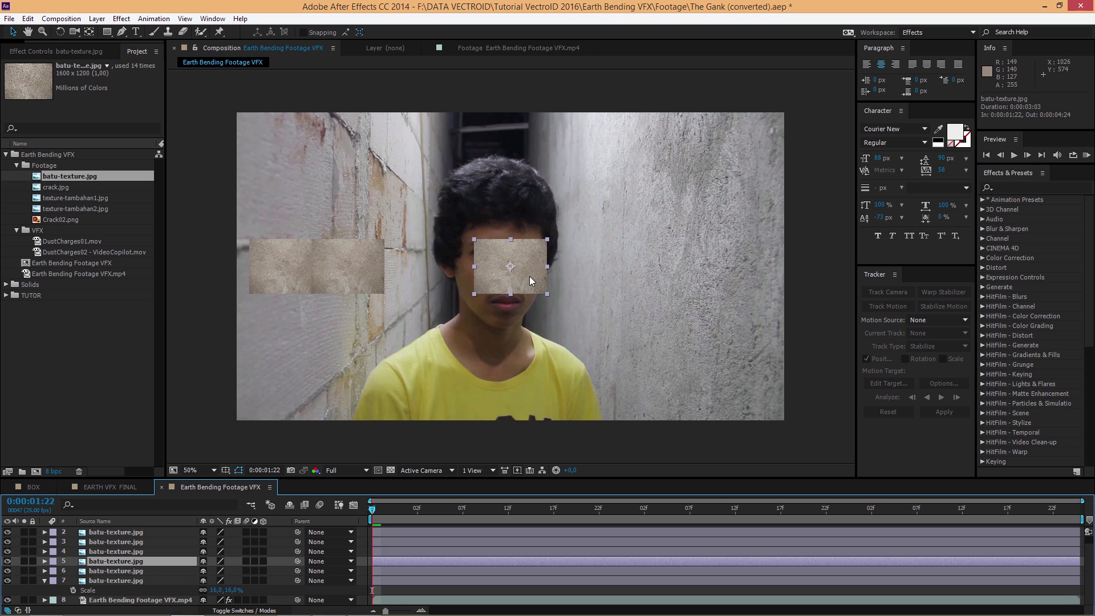
drag(510, 281, 603, 281)
click(152, 543)
click(146, 532)
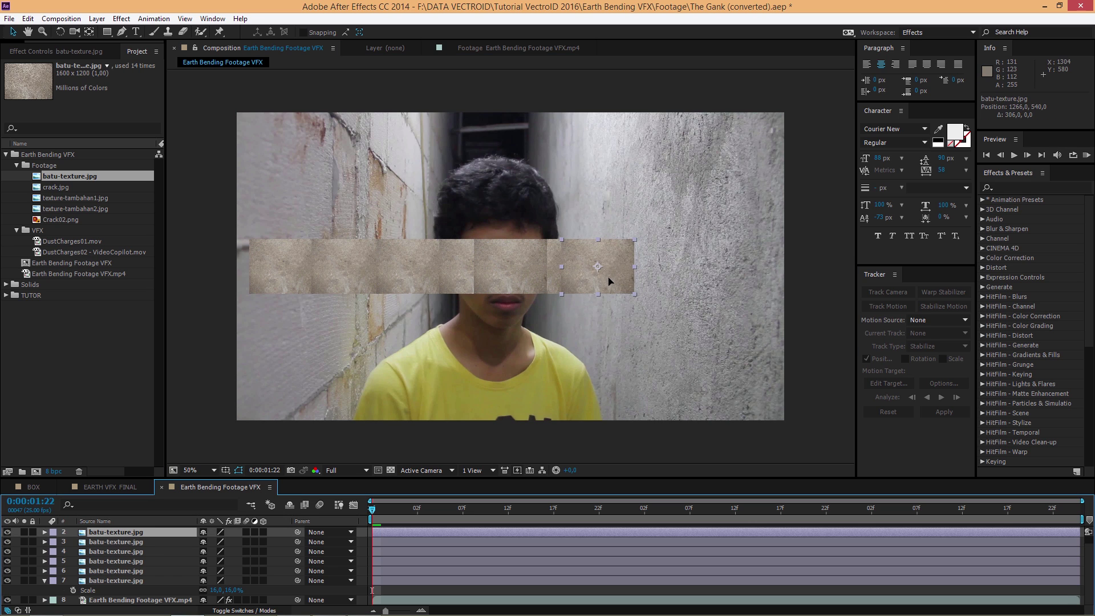
scroll(152, 539, up, 1)
click(145, 533)
drag(529, 281, 680, 277)
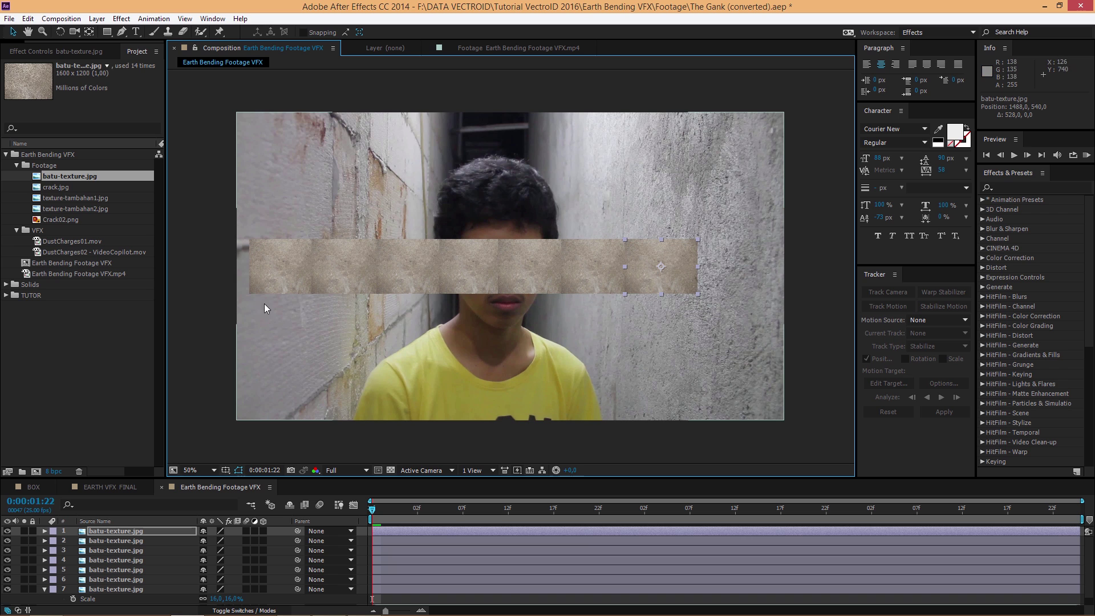
Flip the third and fifth texture tiles from the strip's wall end horizontally to vary the repeating pattern
right_click(401, 270)
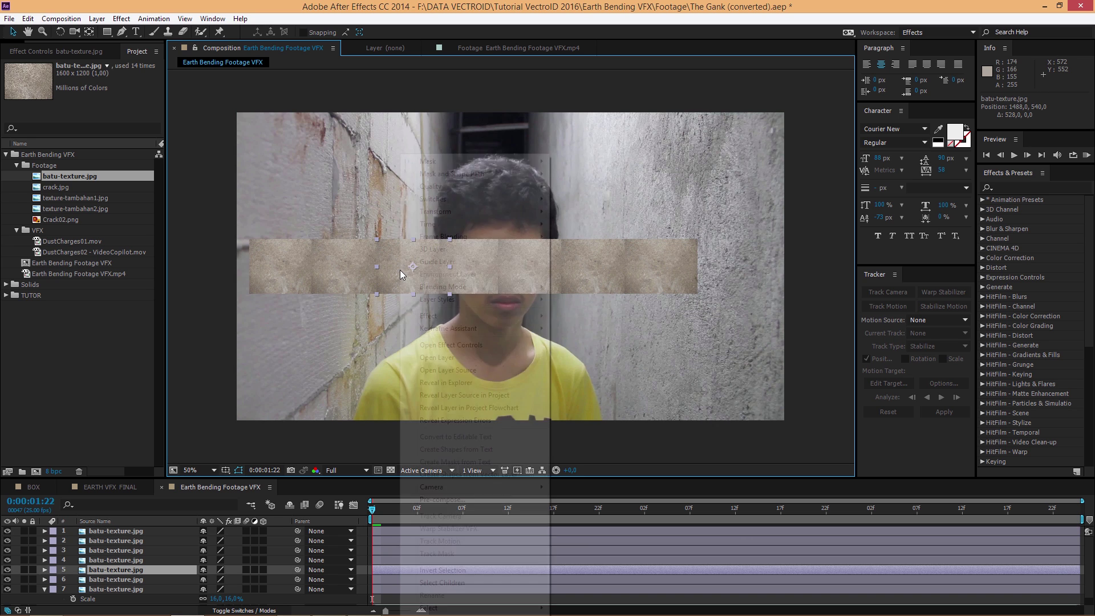
mouse_move(437, 212)
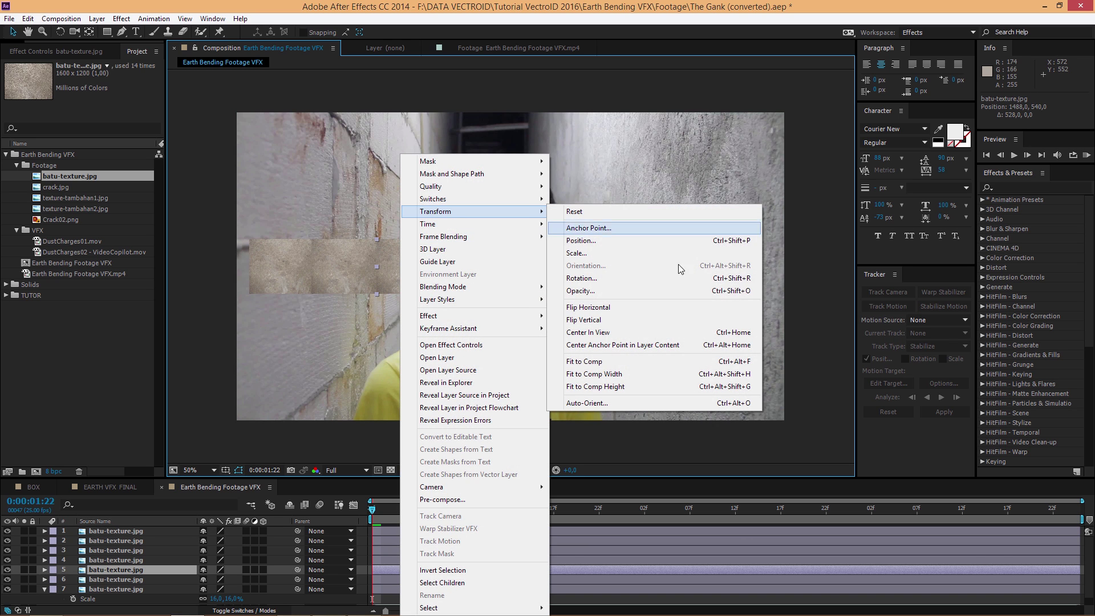
click(599, 308)
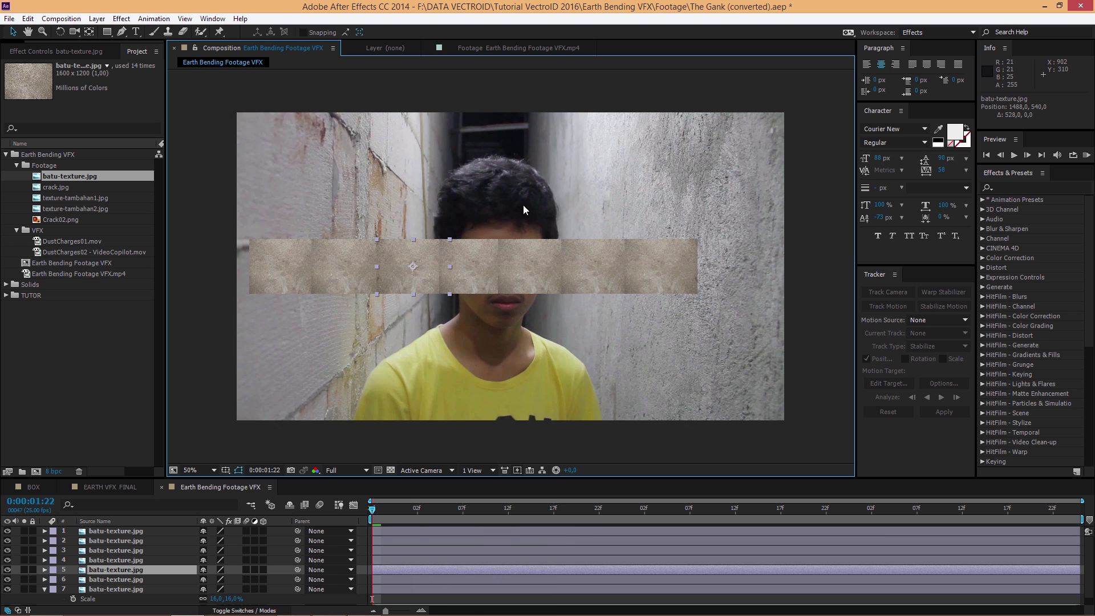
click(532, 285)
right_click(537, 279)
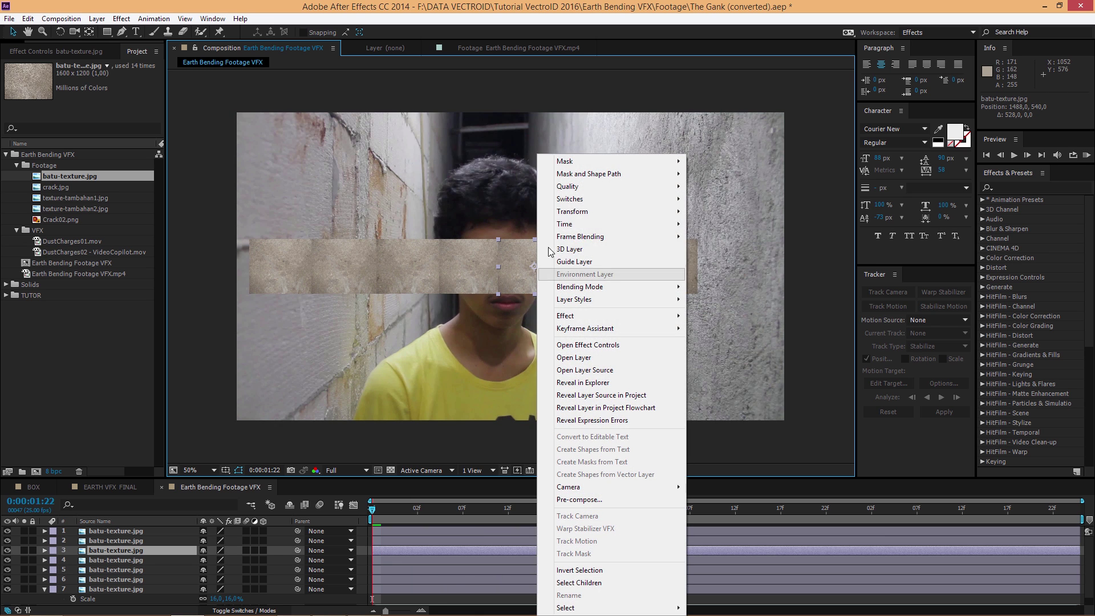
mouse_move(587, 210)
click(737, 308)
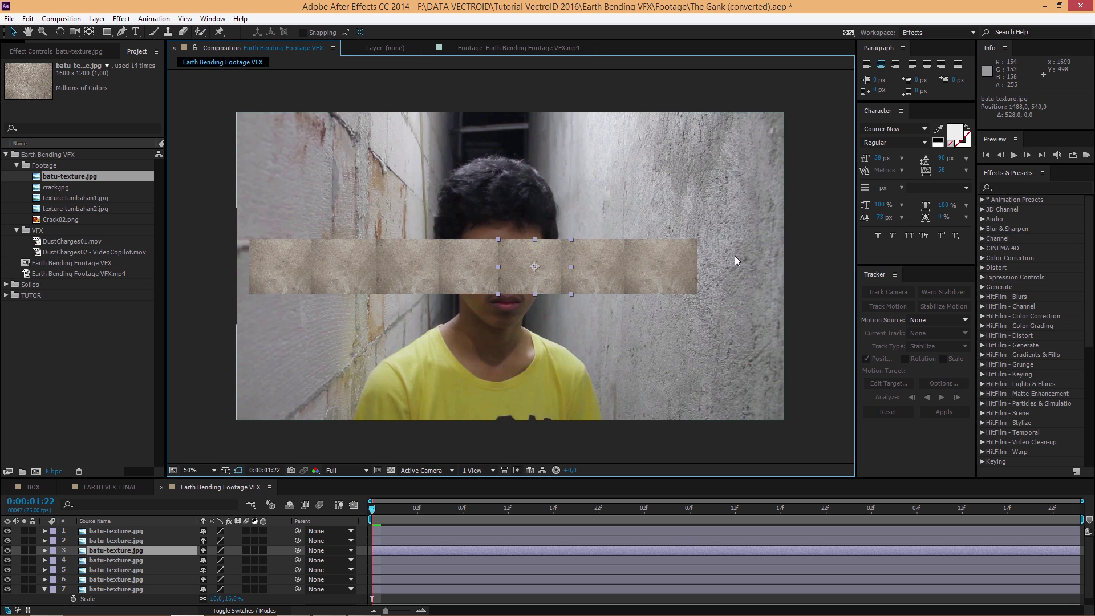
Examine the seams between neighbouring texture tiles along the strip at 200% magnification
scroll(476, 322, up, 2)
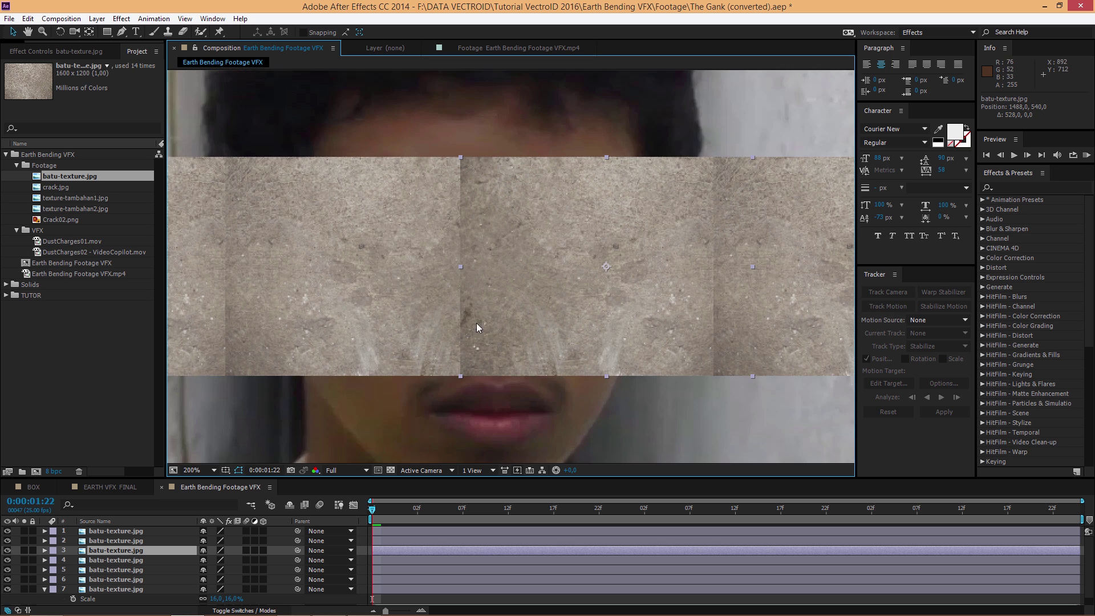
drag(245, 356, 562, 358)
drag(304, 355, 585, 354)
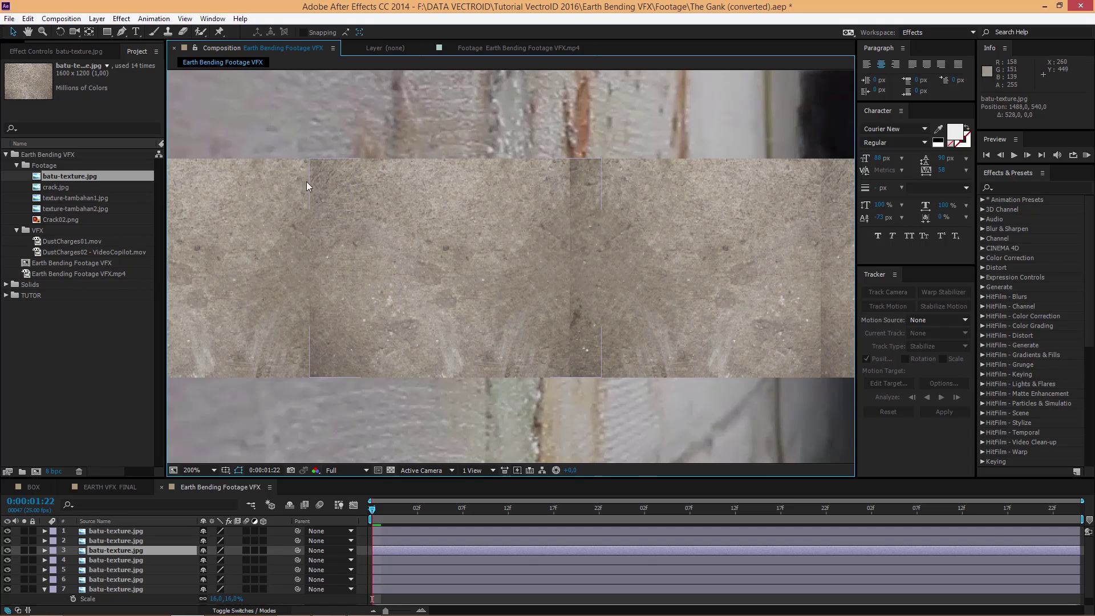
drag(398, 238, 531, 216)
key(comma)
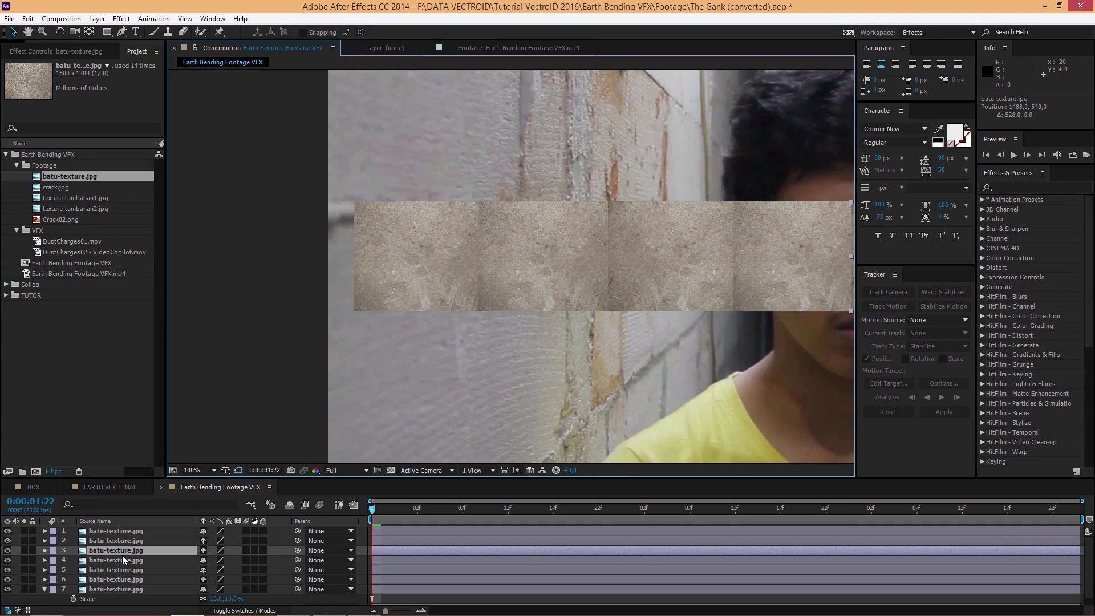
Draw a rectangular mask on the topmost batu-texture.jpg tile, starting just inside its seam with the neighbouring tile and extending beyond its outer edges
click(128, 531)
drag(687, 347, 348, 357)
drag(739, 319, 407, 337)
key(period)
drag(505, 305, 584, 252)
click(107, 33)
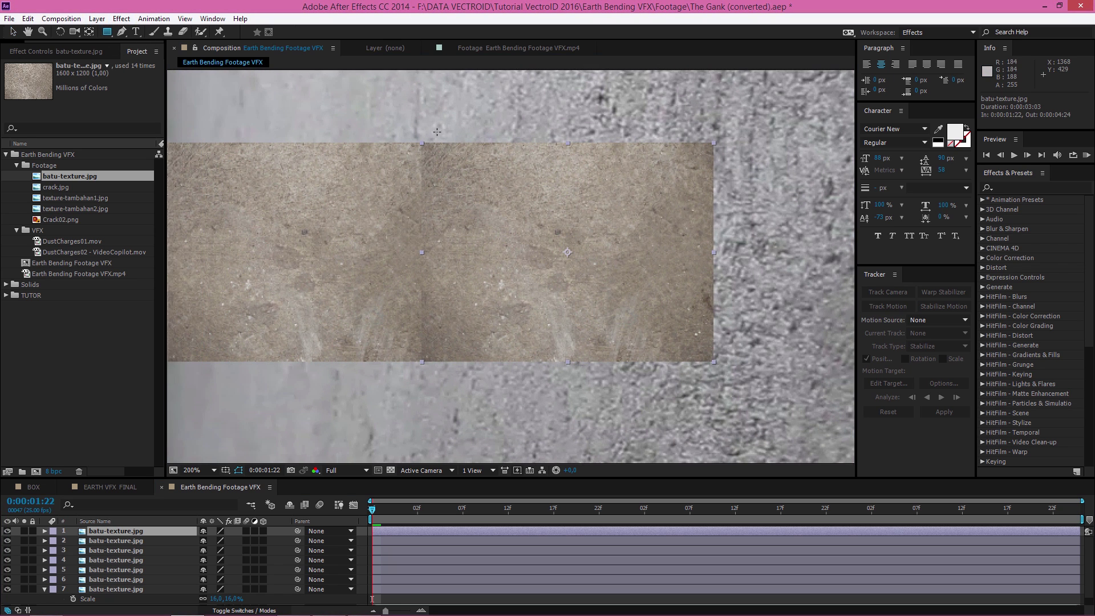
drag(431, 125, 786, 372)
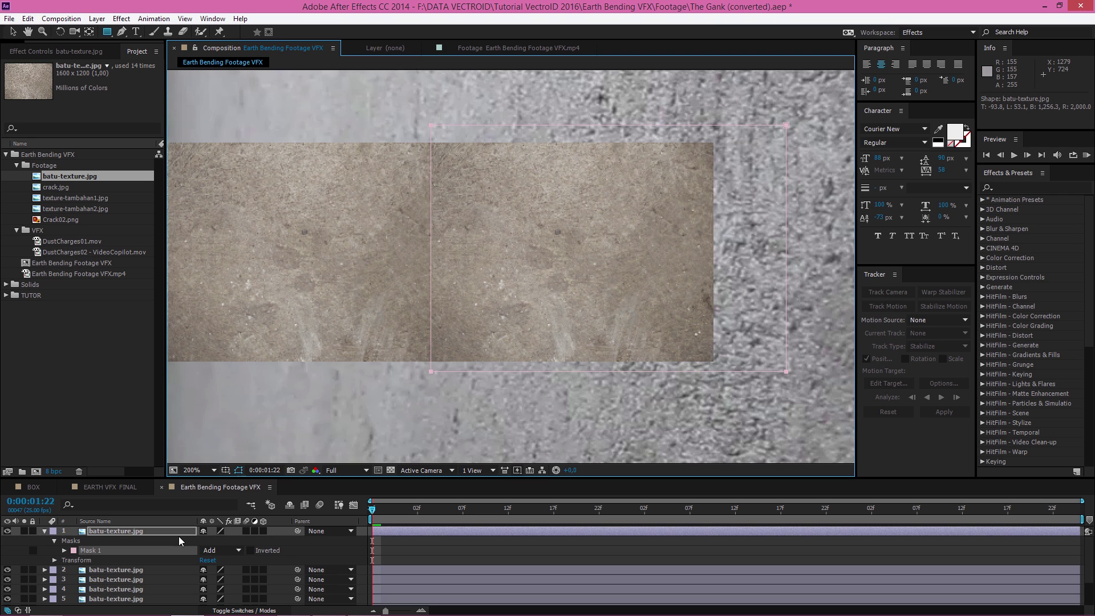
Set the mask feather of the topmost texture tile to 100 pixels
key(f)
click(124, 531)
click(94, 542)
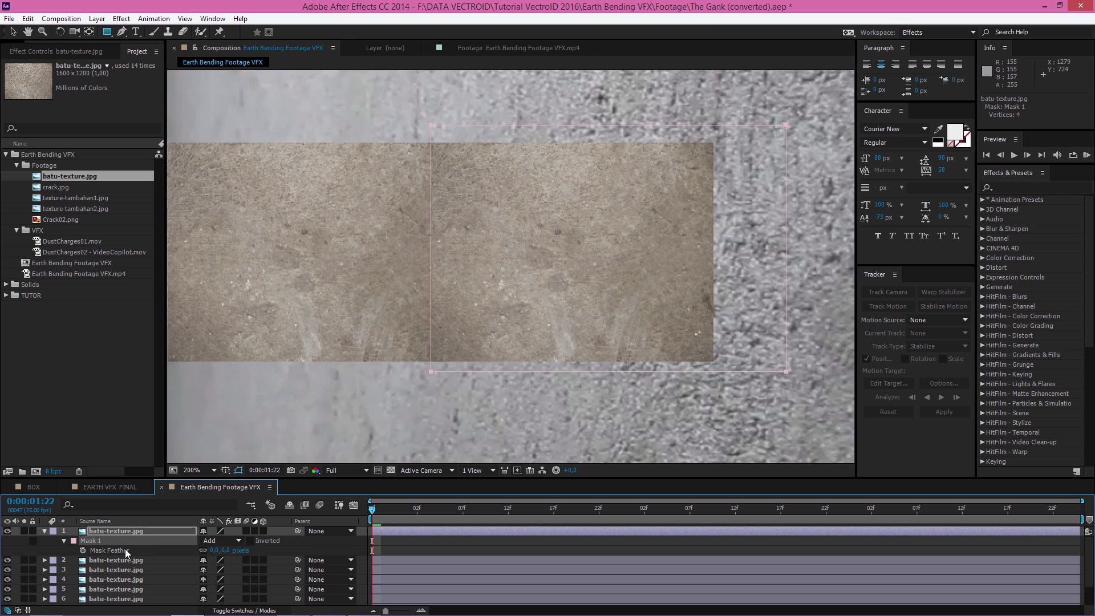
click(215, 550)
text(100)
click(463, 542)
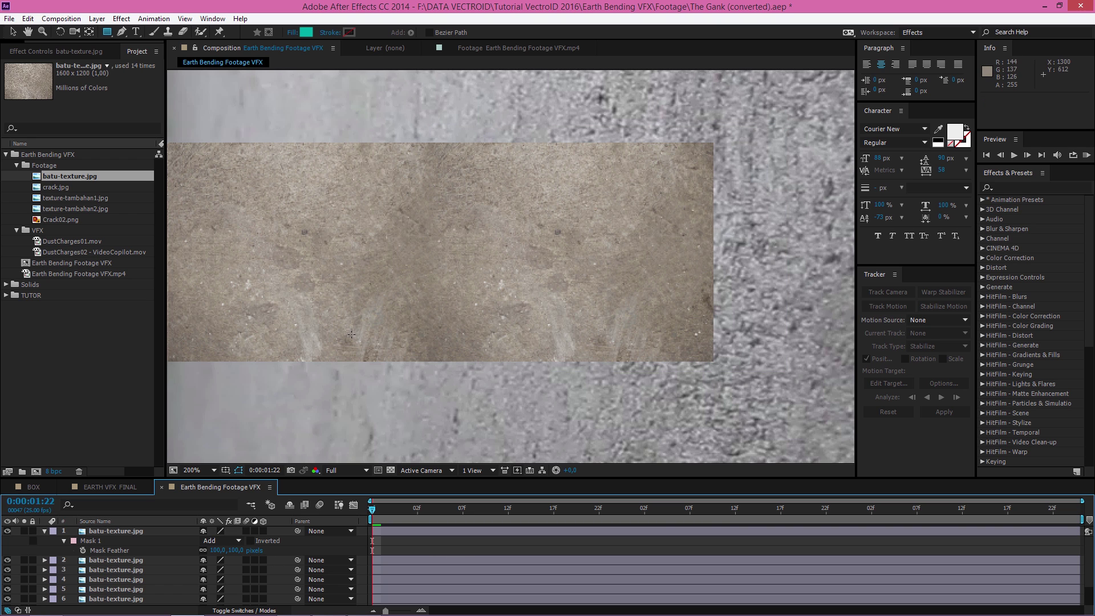
Add a rectangular mask just inside the wall-side seam of the second texture layer and feather it by 100 pixels
drag(353, 345, 582, 340)
click(99, 560)
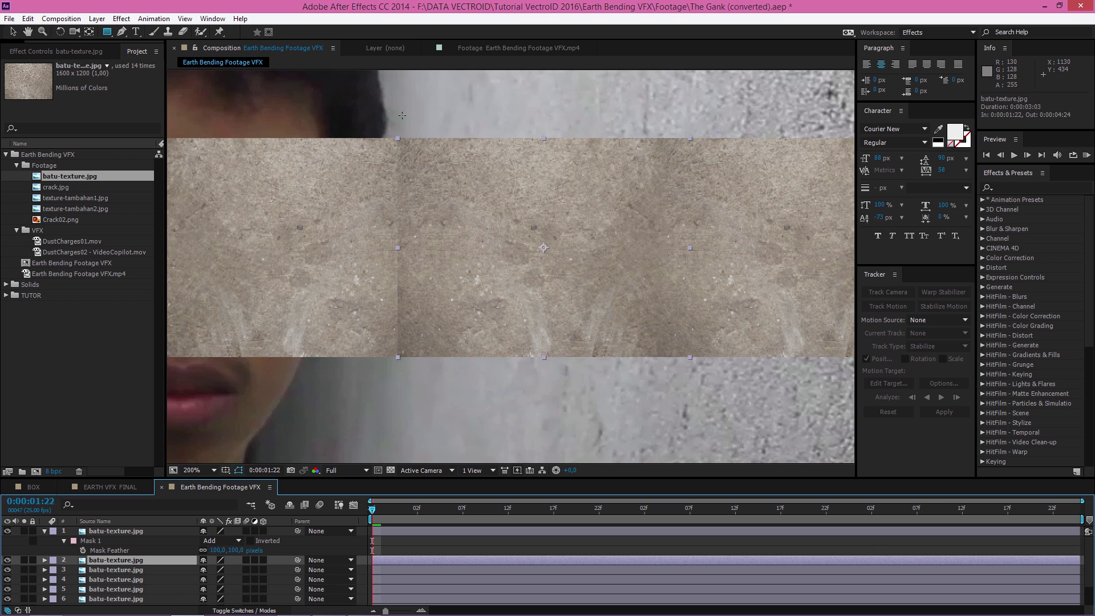
drag(417, 126, 796, 371)
key(f)
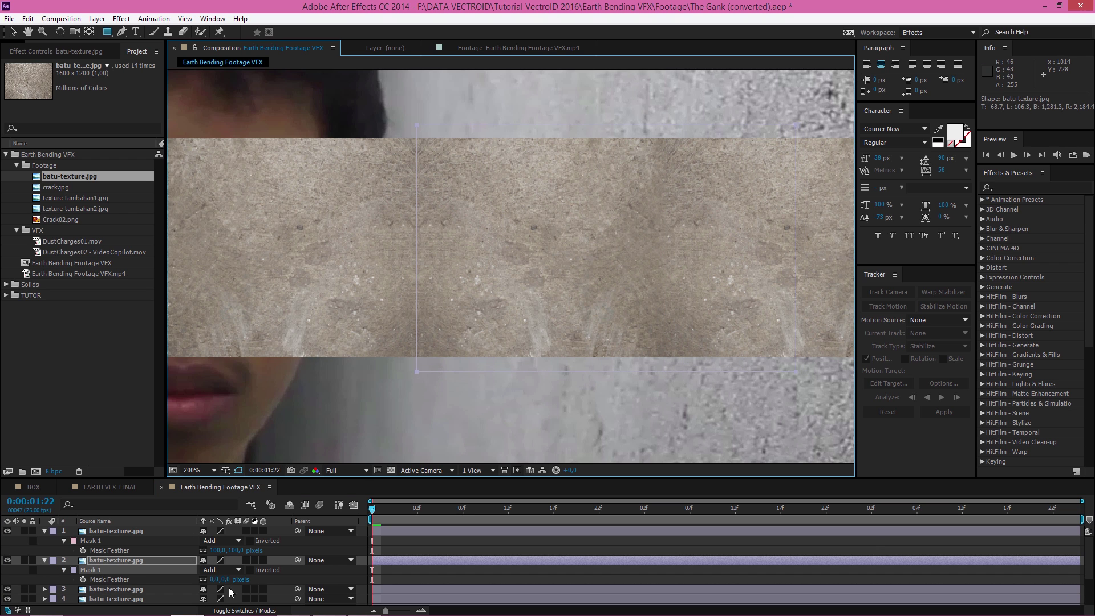
click(217, 579)
text(100)
click(510, 549)
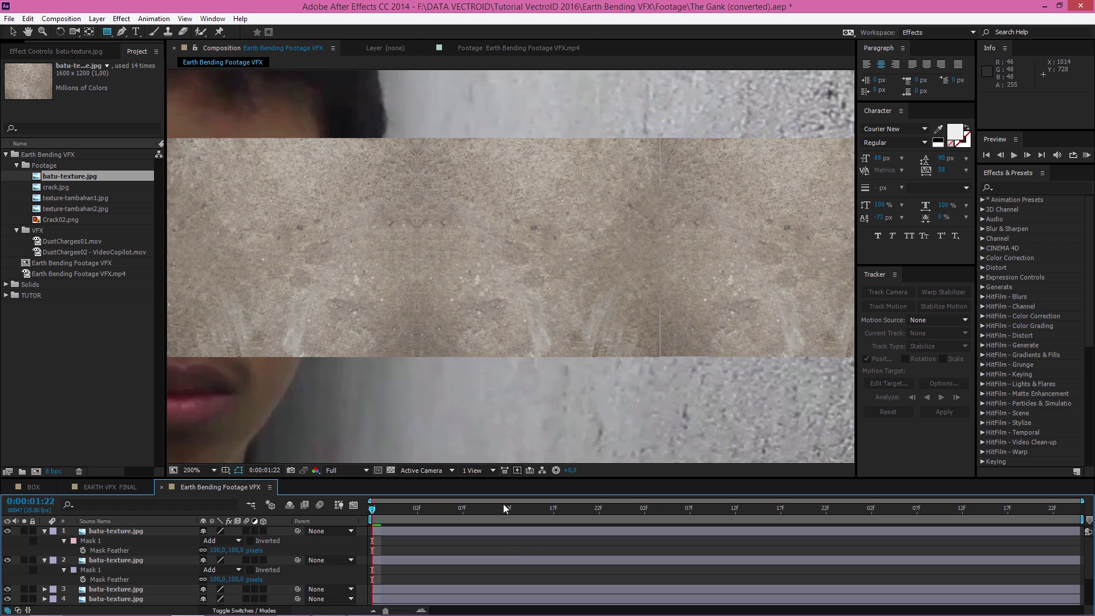
Mask the third texture layer with a rectangle inside its wall-side seam and set its feather to 100 pixels
drag(400, 365, 712, 356)
click(139, 591)
mouse_move(466, 116)
mouse_down()
mouse_move(586, 279)
mouse_move(830, 366)
mouse_up()
key(f)
click(216, 571)
text(100)
click(517, 532)
Mask the fourth and fifth texture layers with rectangles inside their seams, feathering both masks by 100 pixels
click(116, 581)
drag(379, 97, 751, 350)
text(f100)
click(115, 580)
click(216, 601)
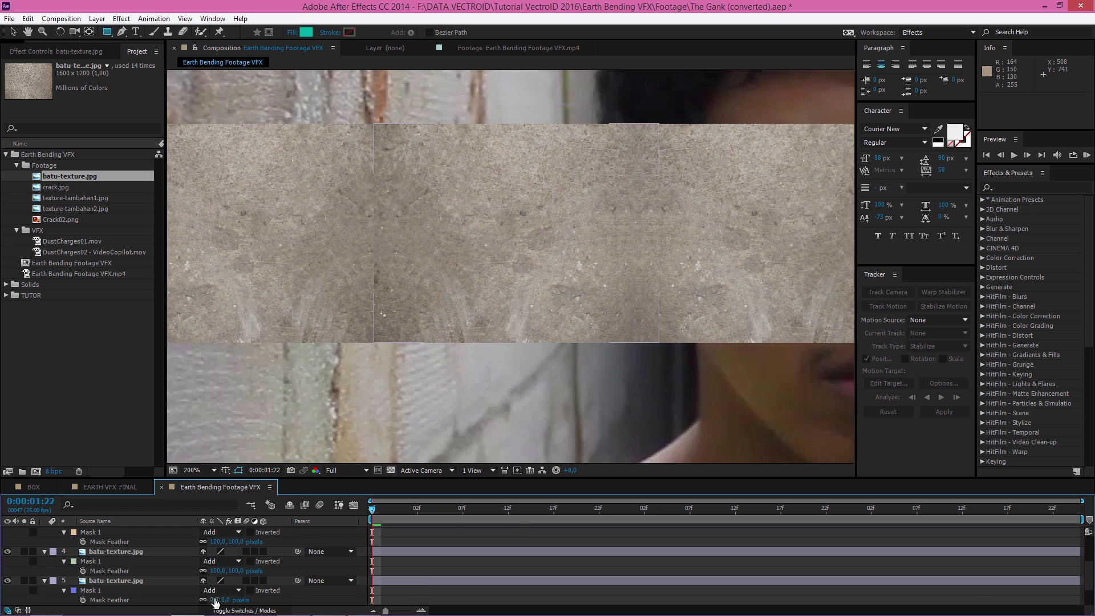
text(100)
Mask the sixth texture layer inside its seam with a 100-pixel feather and fit the whole strip in view
click(116, 578)
drag(331, 87, 705, 355)
key(f)
click(216, 590)
text(100)
click(198, 470)
click(239, 291)
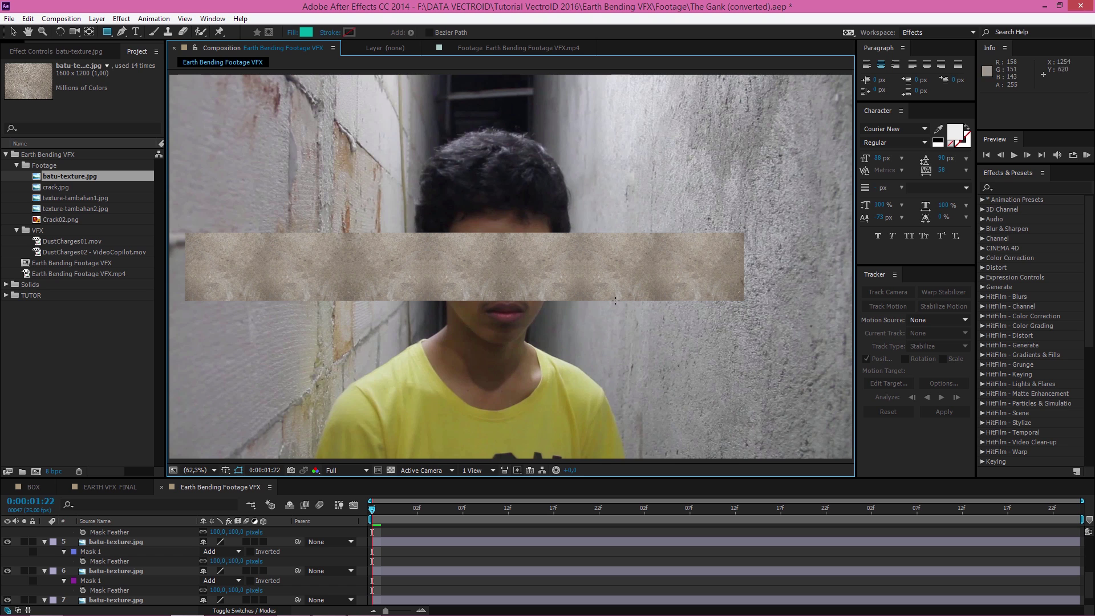
Add texture-tambahan1.jpg to the composition as the topmost layer above the tile strip
key(ctrl+z)
key(v)
drag(357, 294, 365, 297)
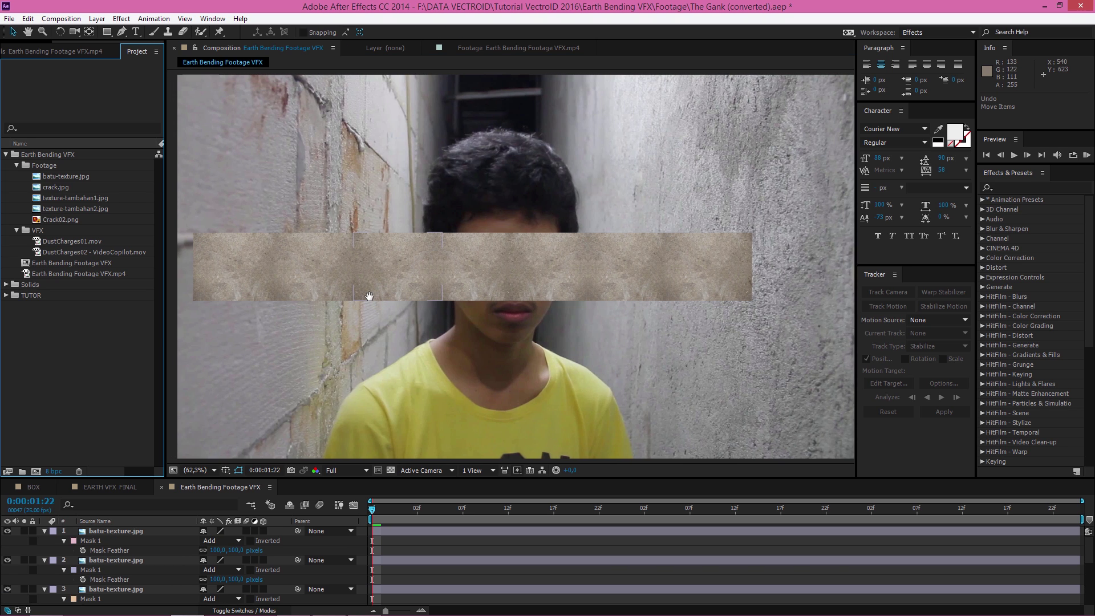
click(41, 166)
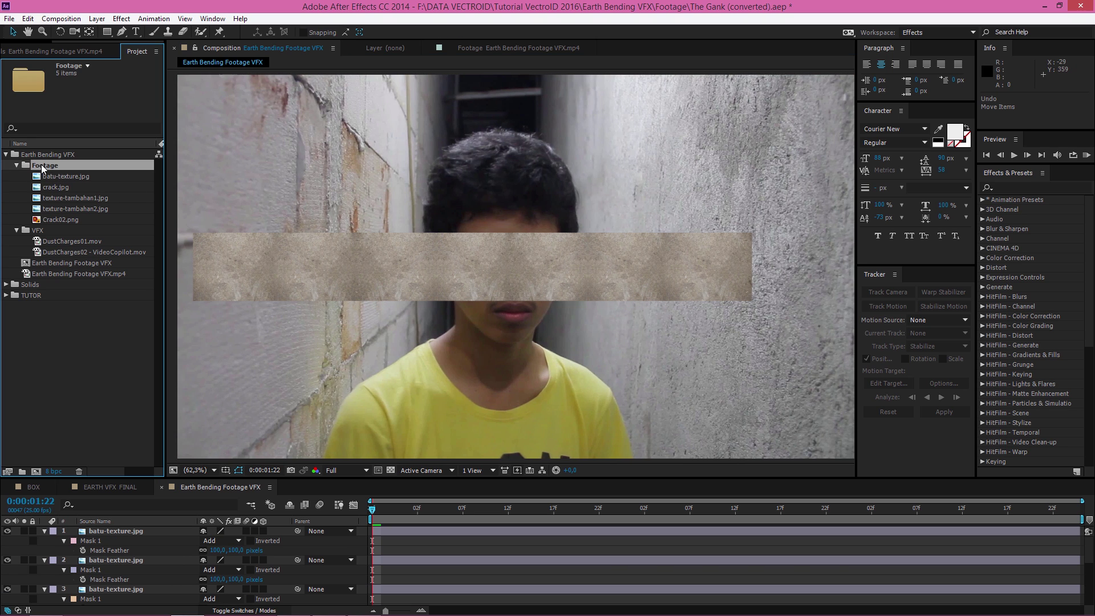
click(64, 198)
drag(90, 203, 112, 533)
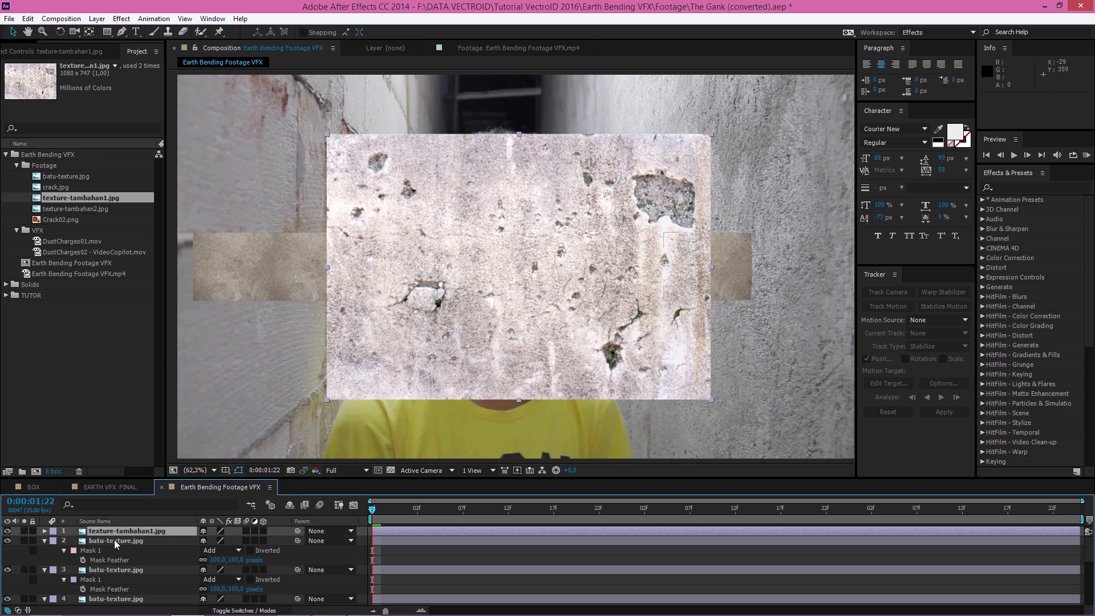
Set the texture-tambahan1.jpg layer's opacity to 50% and position it over the strip's wall end at about 540, 468
key(t)
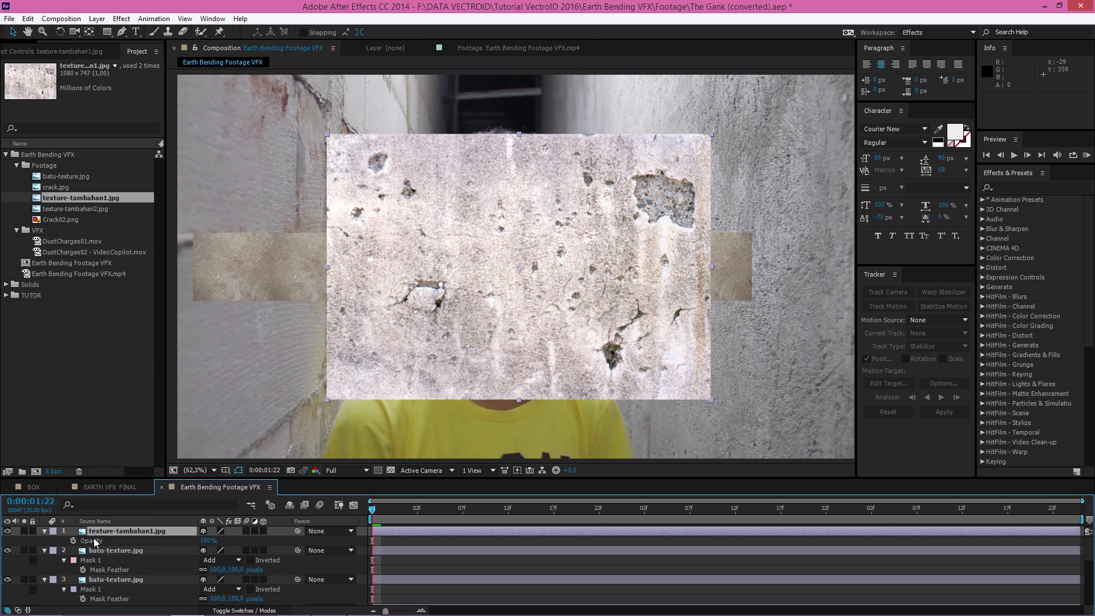
key(Return)
click(206, 540)
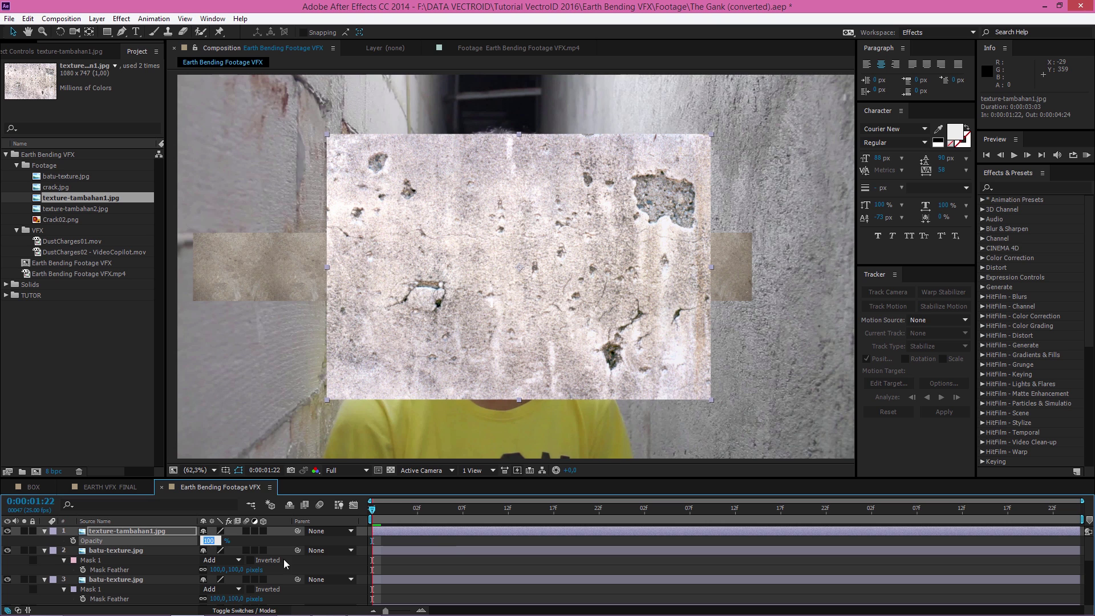
text(50)
key(Return)
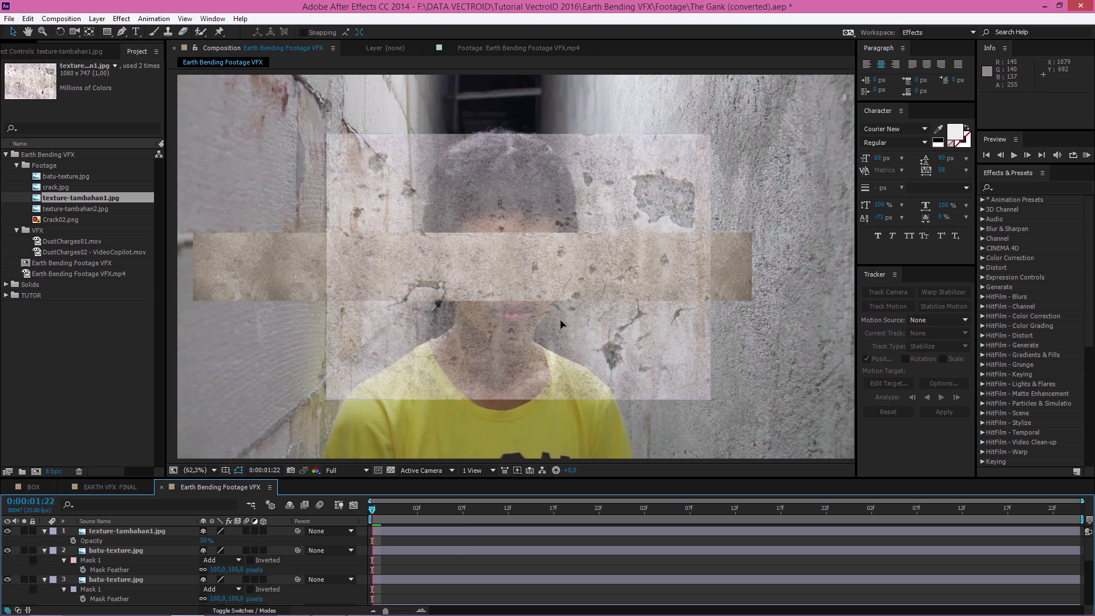
drag(561, 324, 414, 289)
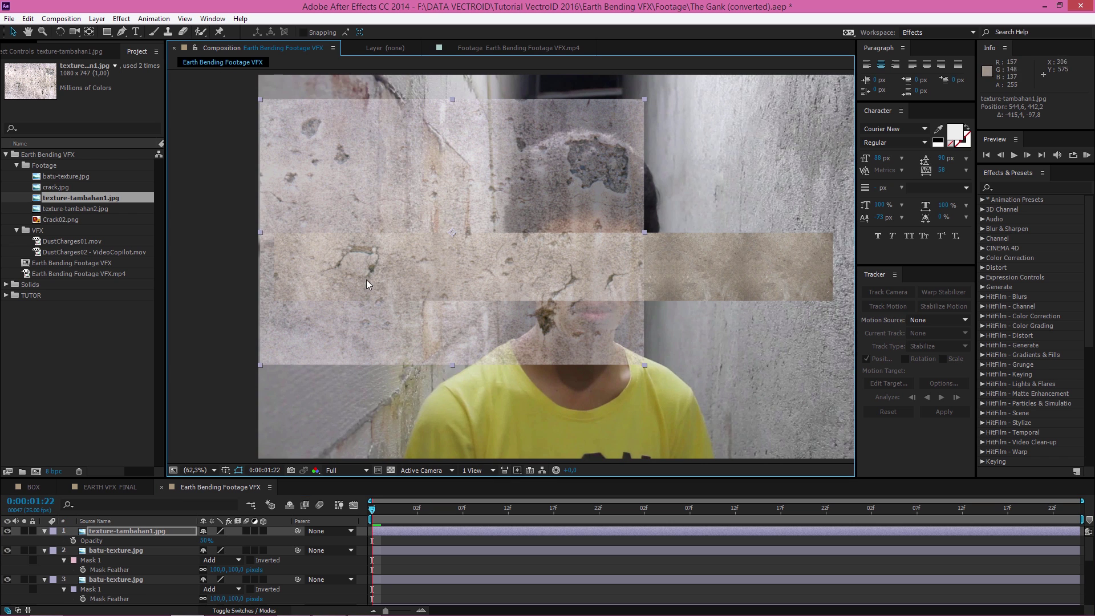
drag(438, 280, 430, 279)
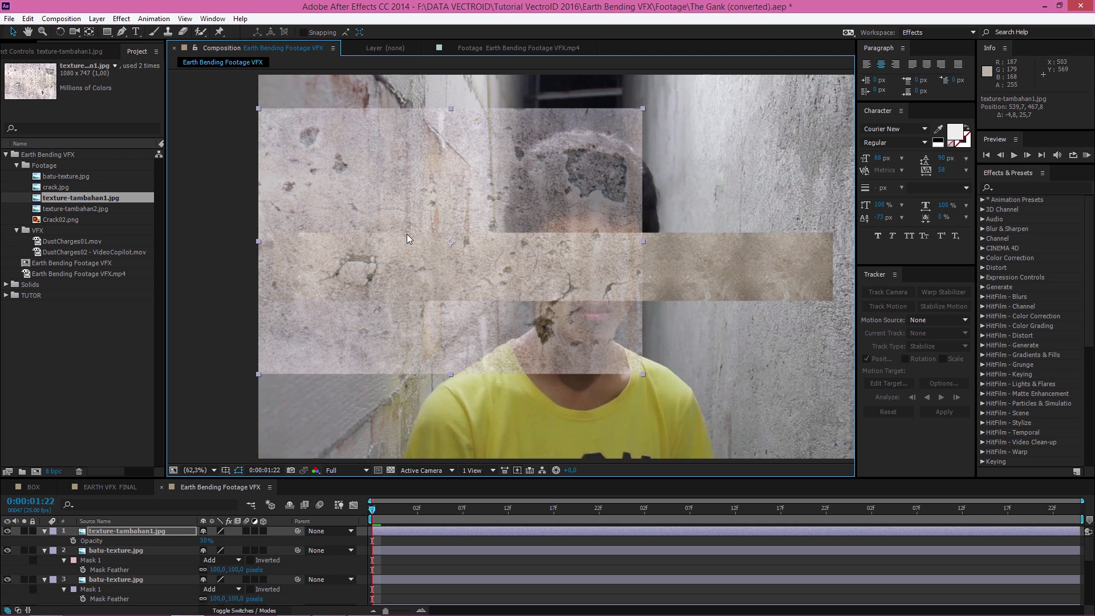
Draw a closed wavy pen mask on texture-tambahan1.jpg around the cracks that lie within the strip's wall-side half
click(122, 32)
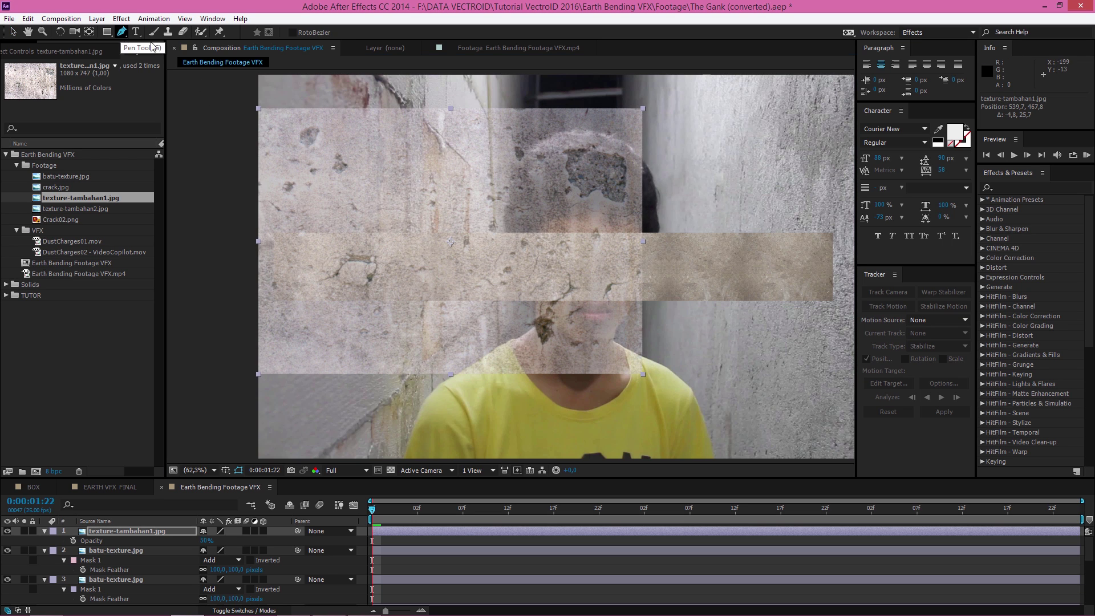
click(317, 288)
click(302, 281)
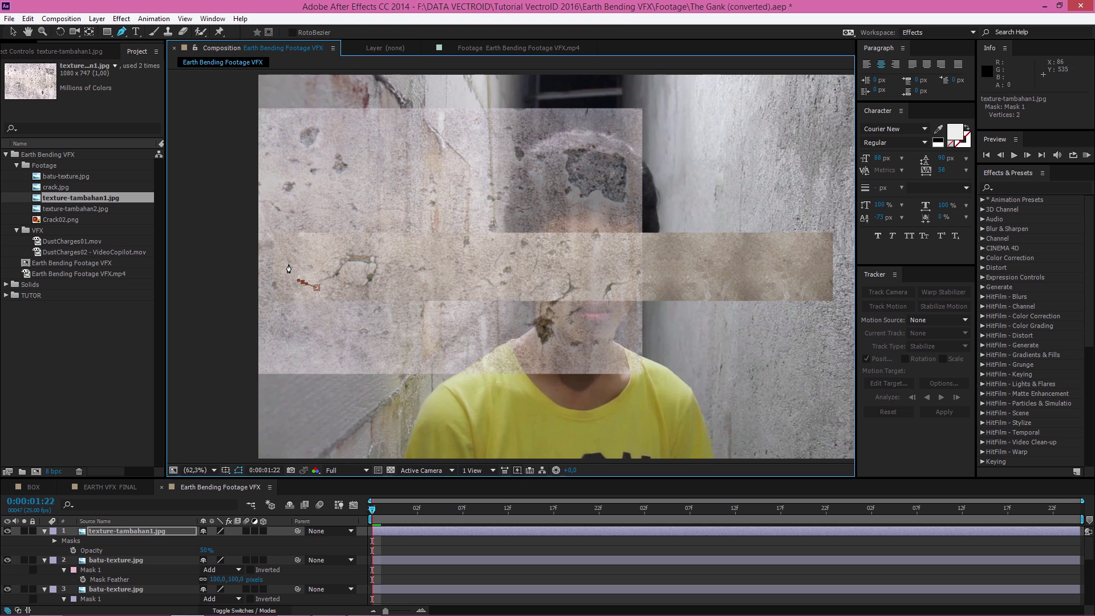
click(288, 263)
drag(308, 251, 317, 249)
drag(341, 247, 346, 247)
click(380, 250)
click(413, 259)
click(433, 270)
click(479, 258)
click(515, 244)
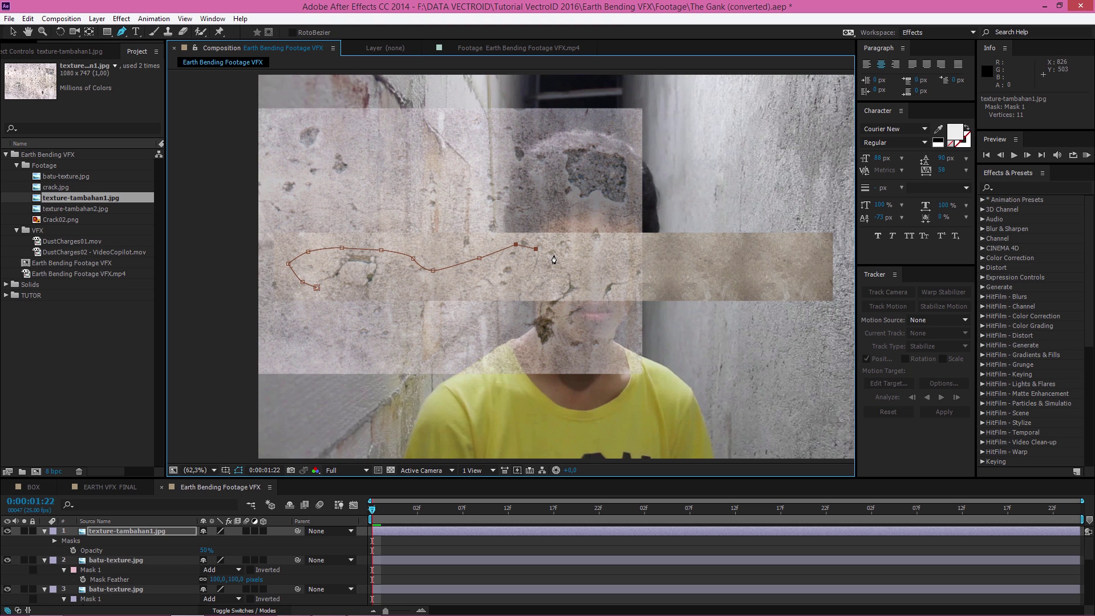
click(564, 261)
click(538, 279)
click(499, 276)
click(454, 284)
click(394, 287)
click(357, 287)
click(330, 287)
click(317, 289)
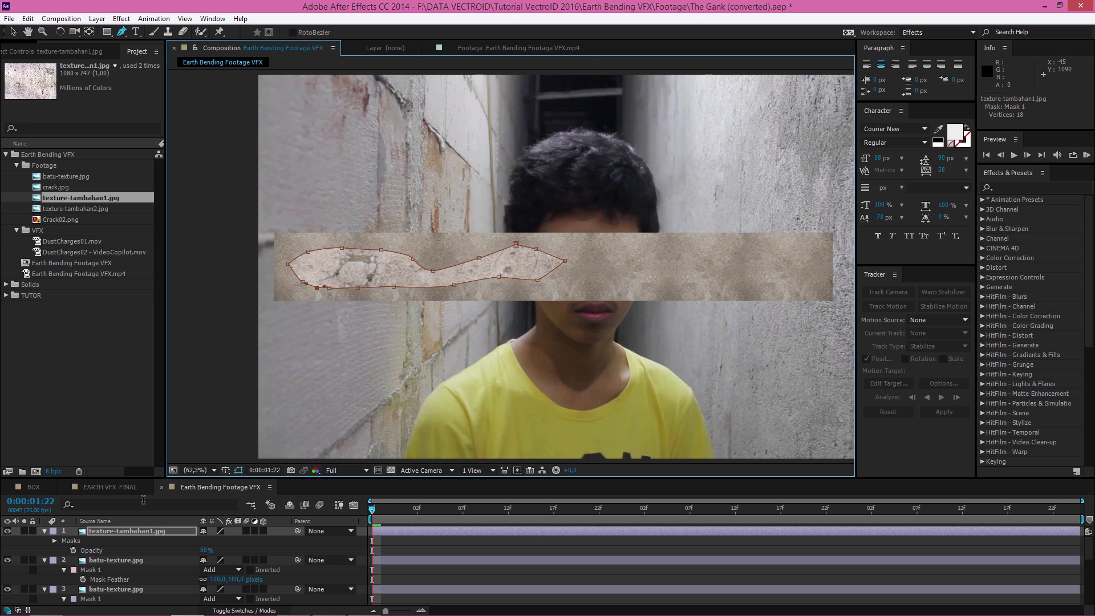
Feather the texture-tambahan1.jpg mask by 79 pixels to blend the cracks into the strip
key(f)
click(116, 549)
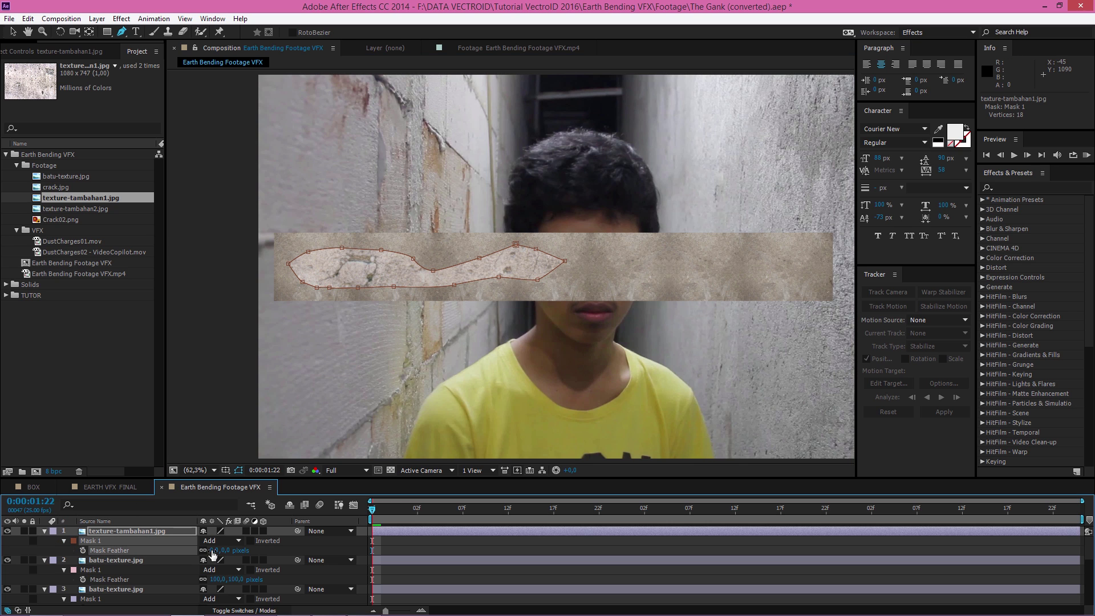
drag(214, 549, 256, 549)
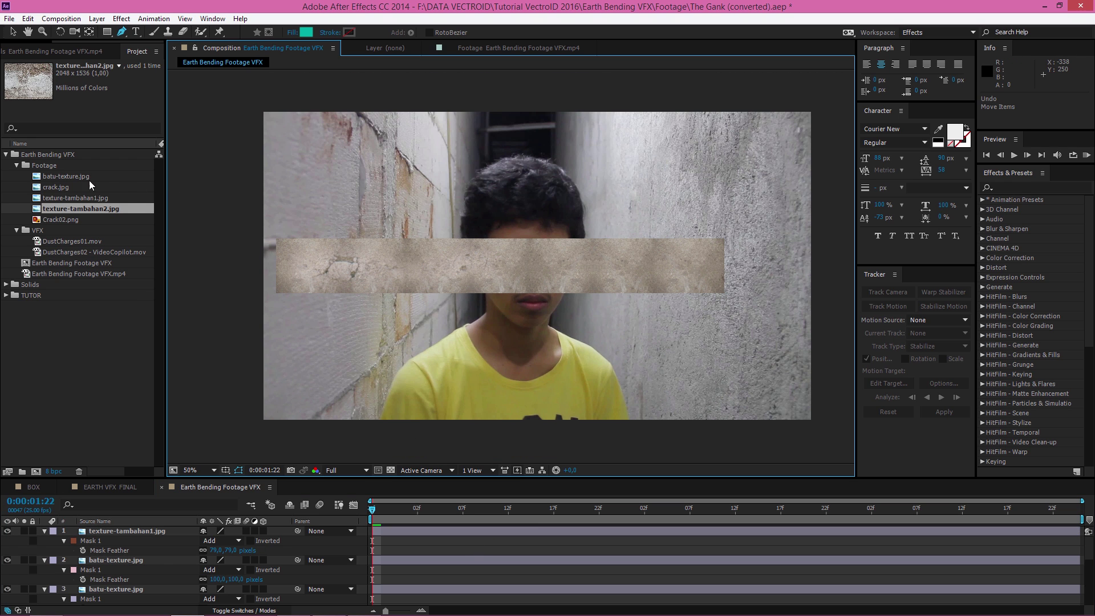
Add texture-tambahan2.jpg as the topmost layer and scale it to 50%
click(48, 209)
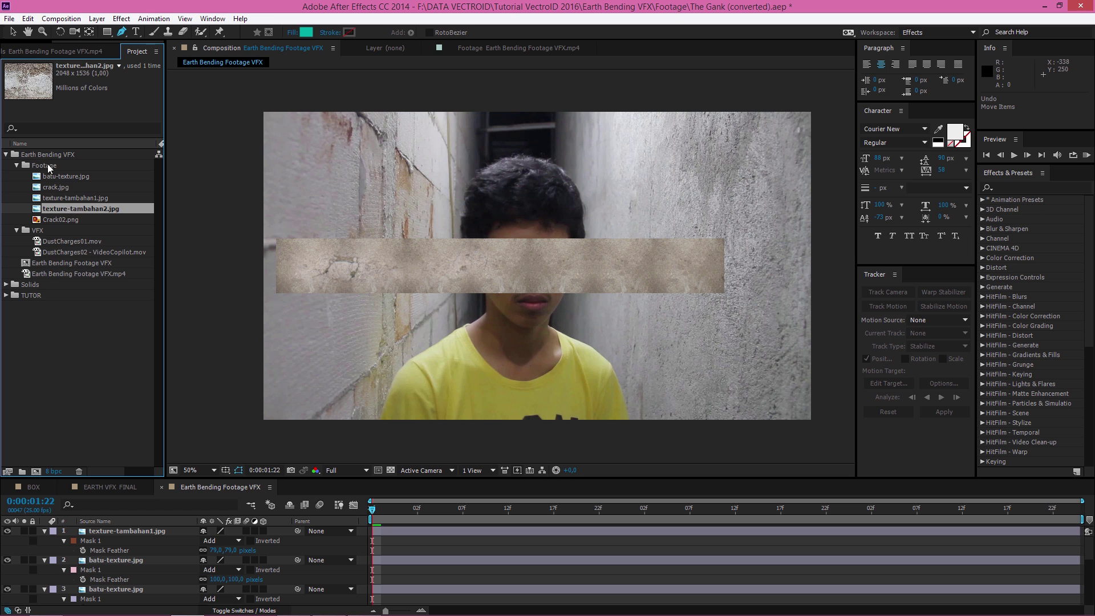
drag(46, 210, 124, 534)
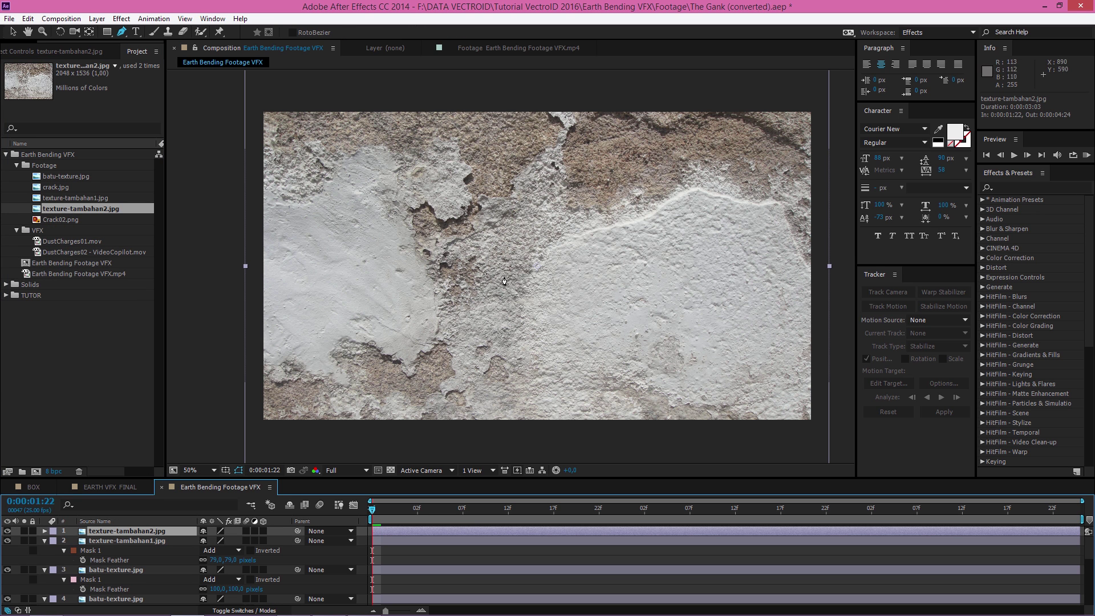
key(s)
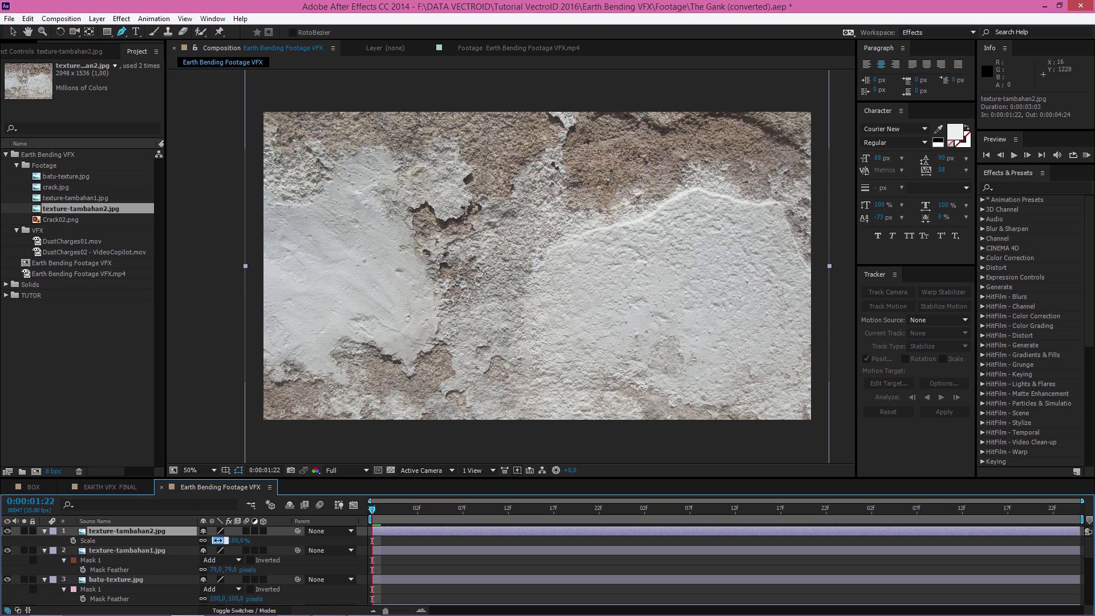
click(216, 541)
text(50)
key(Return)
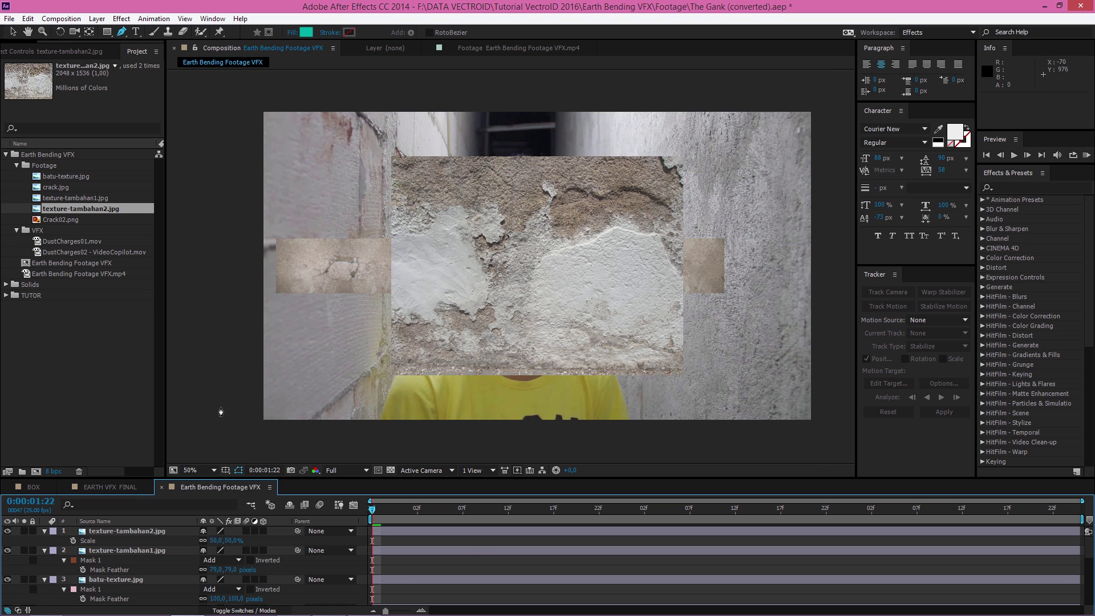
Set the texture-tambahan2.jpg layer's opacity to 50% and move it over the strip's far half at about 1132, 605
click(122, 532)
key(t)
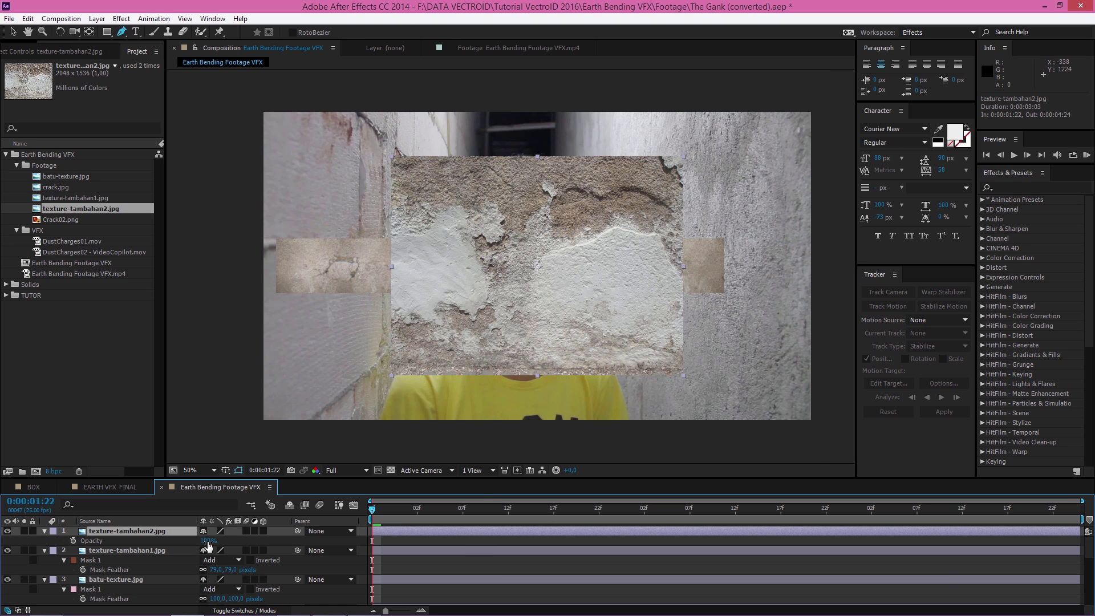
click(207, 542)
text(50)
click(459, 545)
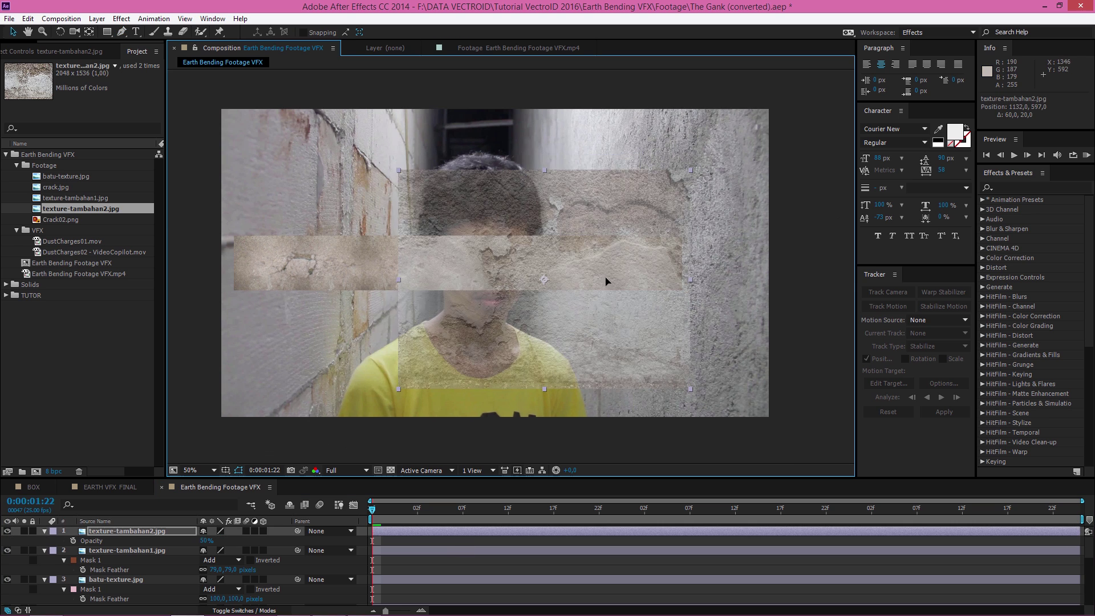
drag(606, 281, 605, 282)
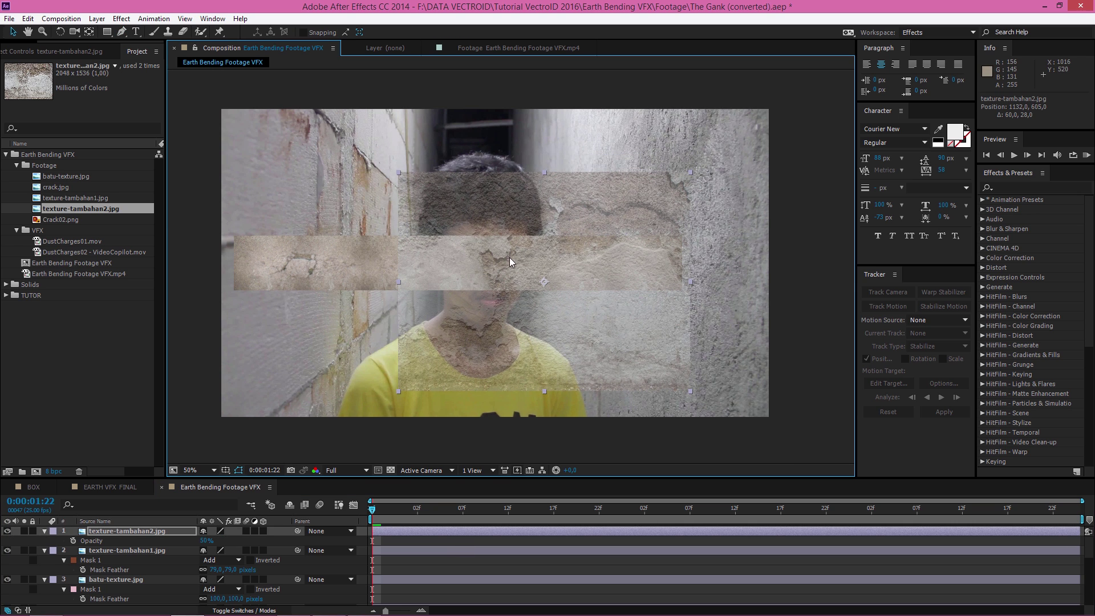
Draw a closed irregular pen mask on texture-tambahan2.jpg enclosing the peeling plaster within the strip's far half
key(g)
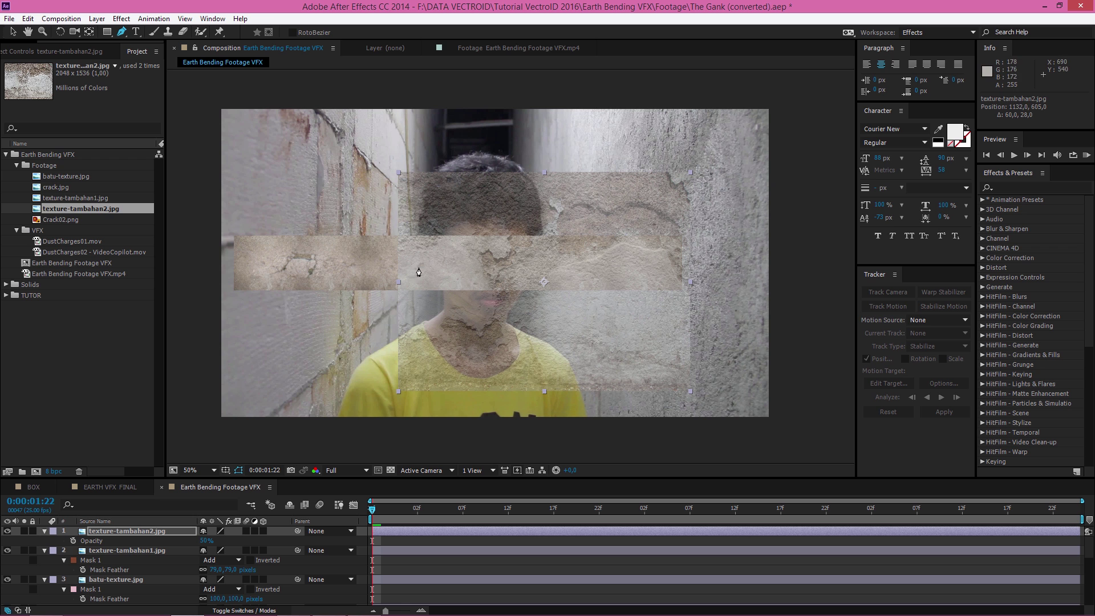
click(507, 278)
click(467, 279)
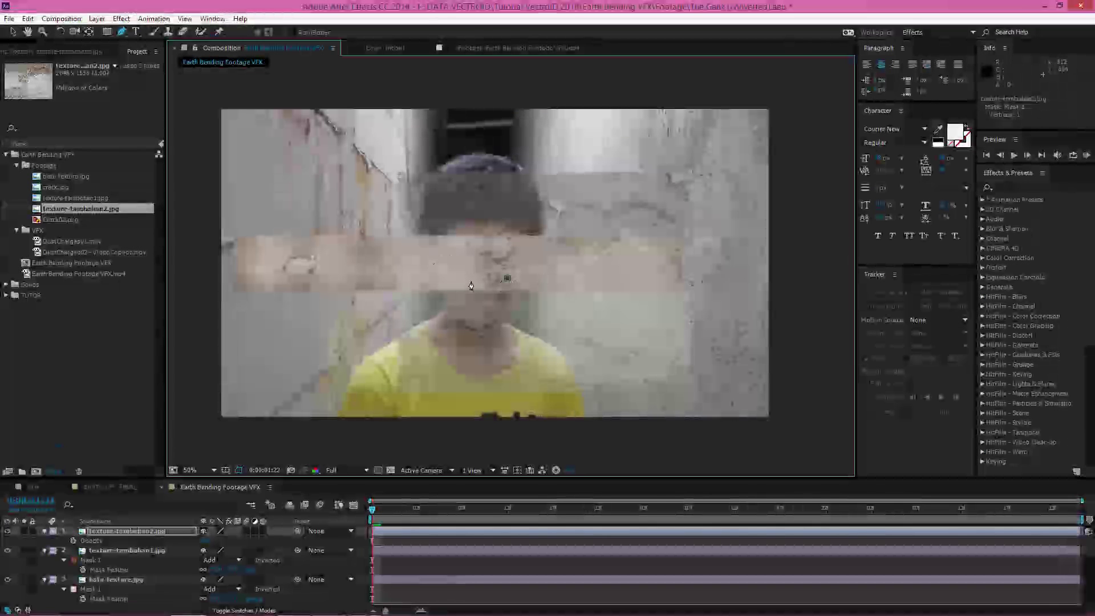
click(454, 278)
click(451, 248)
click(550, 259)
click(632, 248)
click(670, 255)
click(661, 279)
click(622, 281)
click(544, 281)
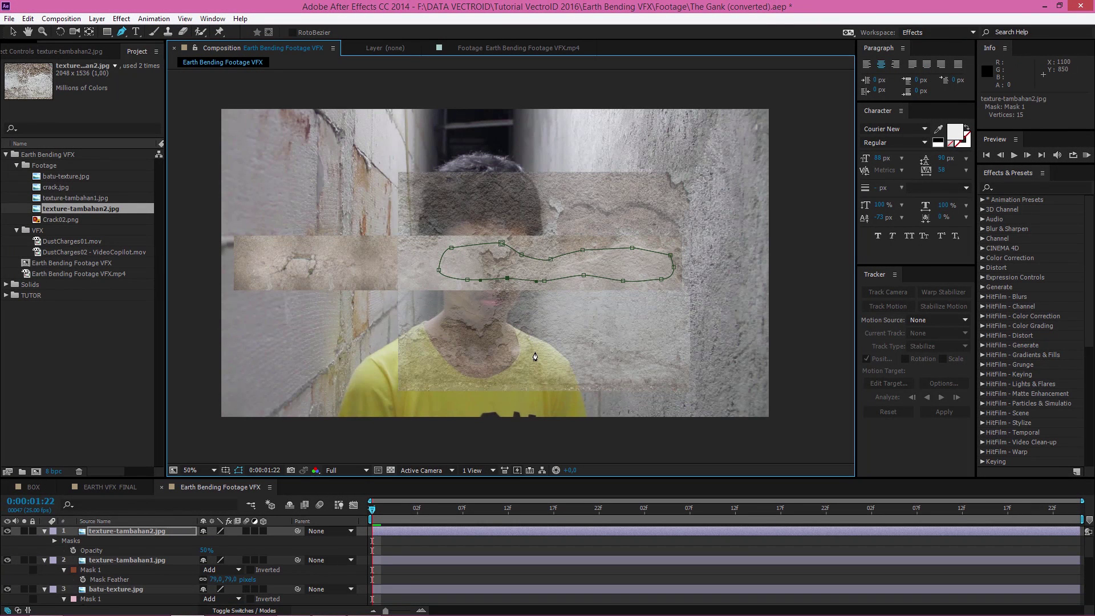
click(507, 278)
Feather the texture-tambahan2.jpg mask by 133 pixels and deselect all layers
key(f)
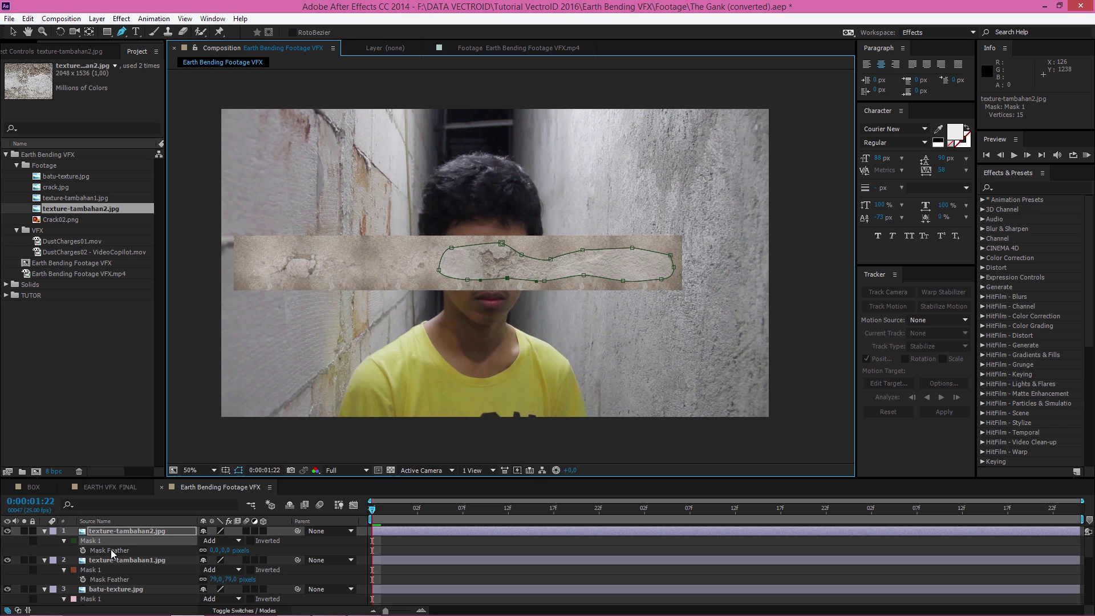
click(203, 550)
drag(203, 550, 284, 538)
key(ctrl+shift+a)
drag(421, 379, 448, 381)
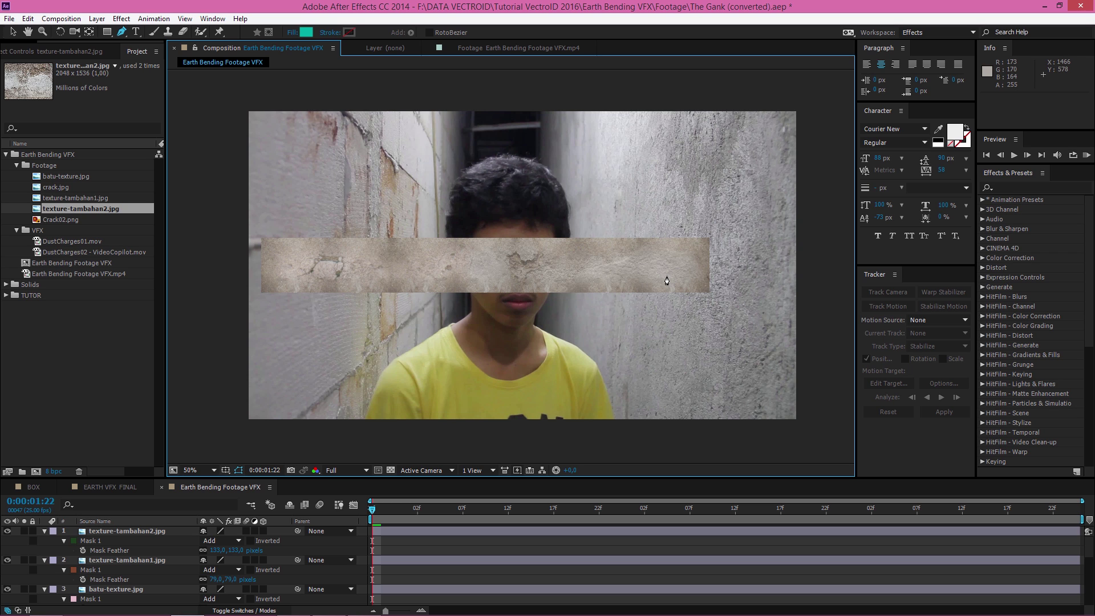
Collapse the layer properties and convert the nine texture layers above the video footage to 3D layers
key(u)
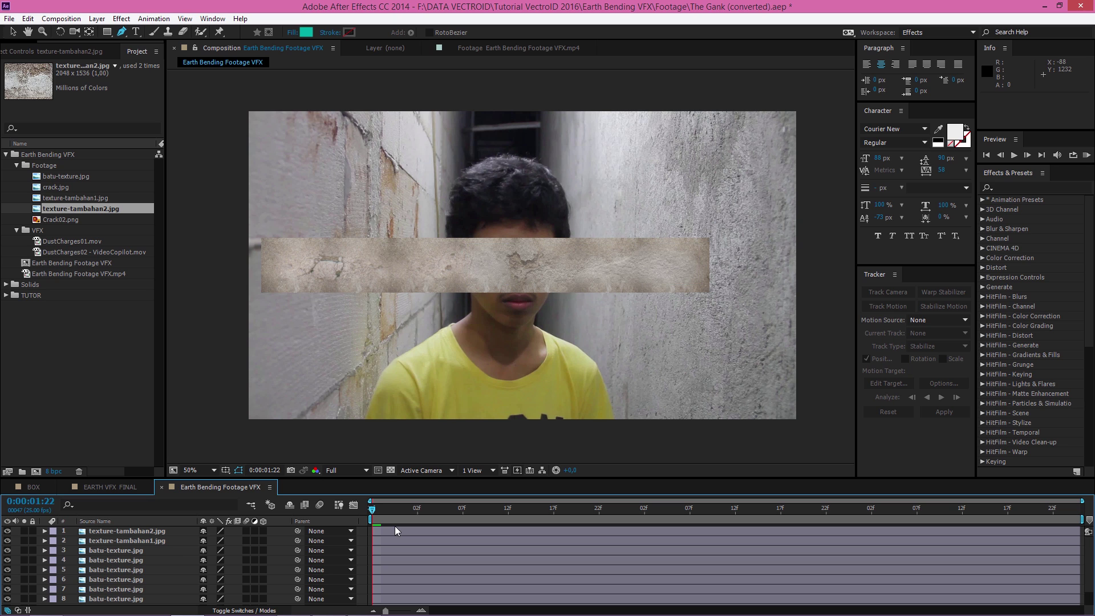
click(156, 530)
click(114, 529)
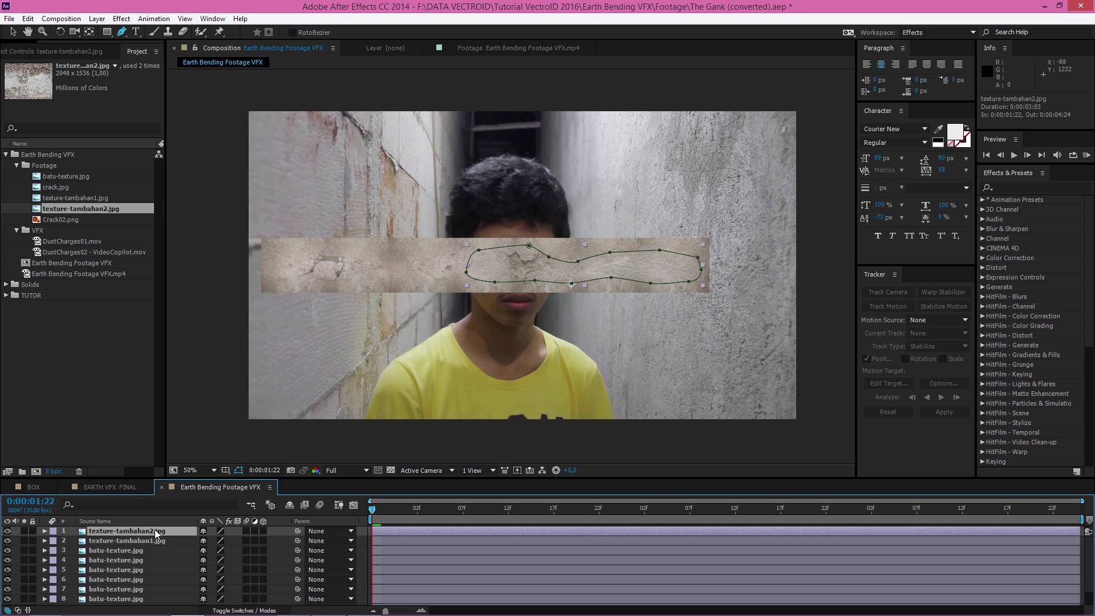
scroll(138, 535, down, 1)
shift+click(121, 591)
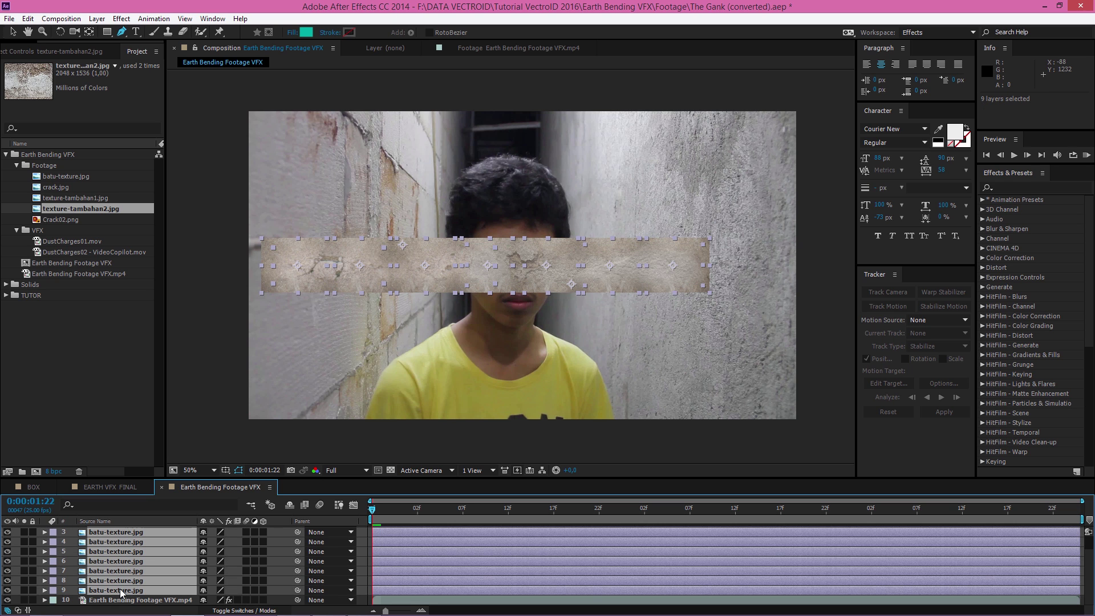
click(264, 533)
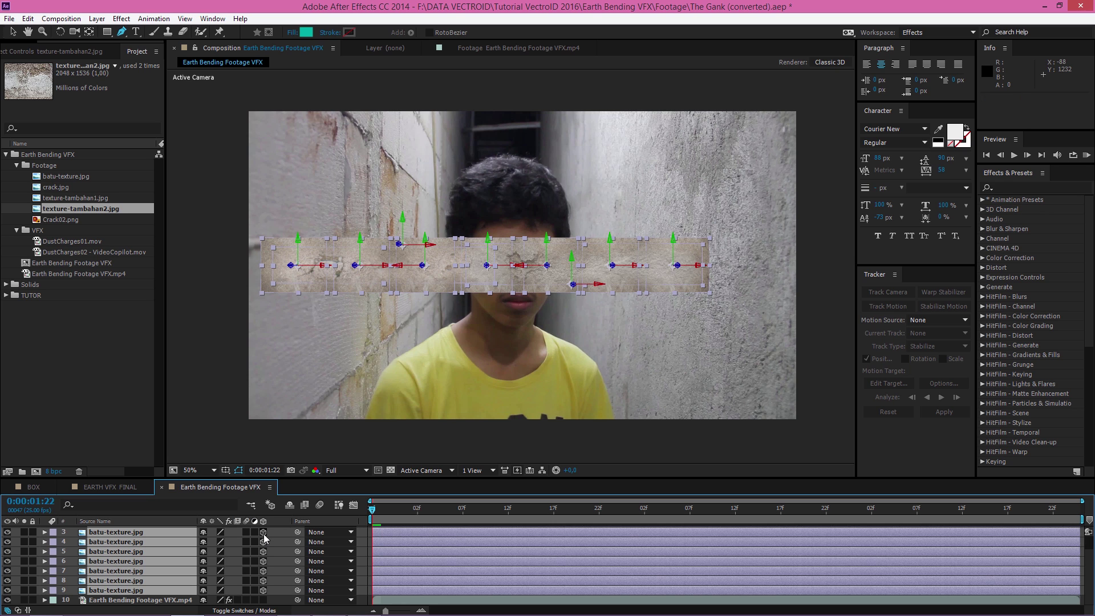
Pre-compose the nine selected texture layers into a new composition named BATU, moving all attributes into it
scroll(154, 554, up, 2)
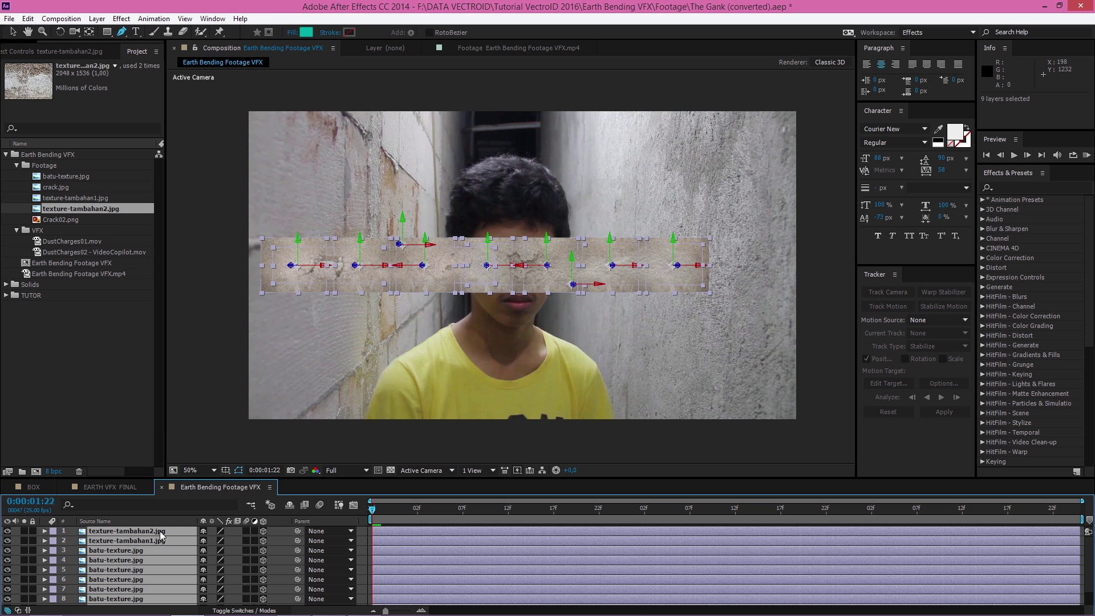
scroll(127, 561, down, 2)
scroll(125, 559, up, 2)
click(89, 21)
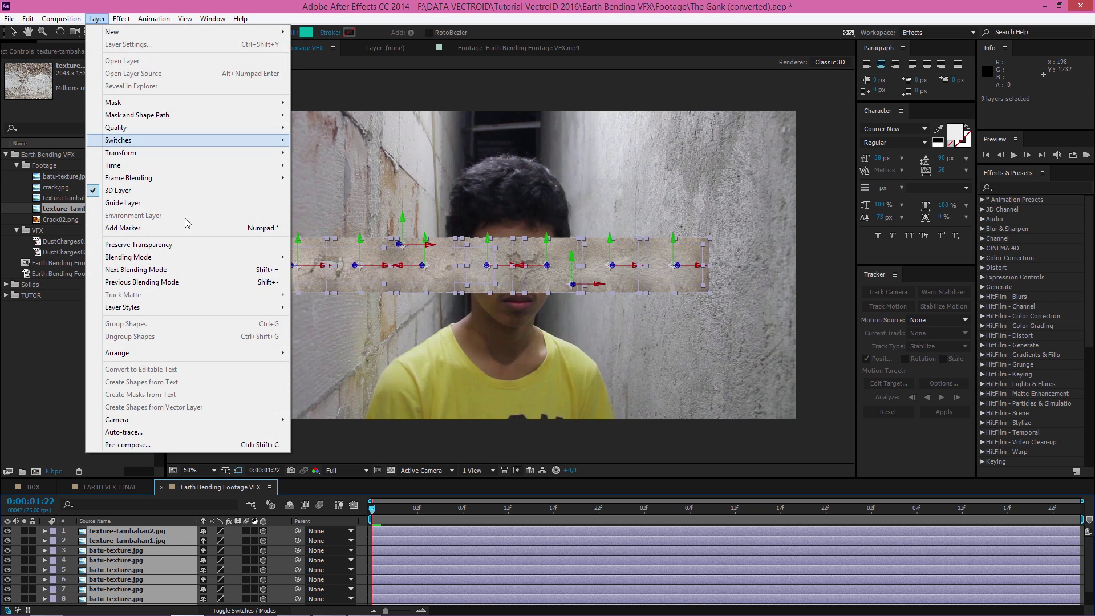
click(114, 444)
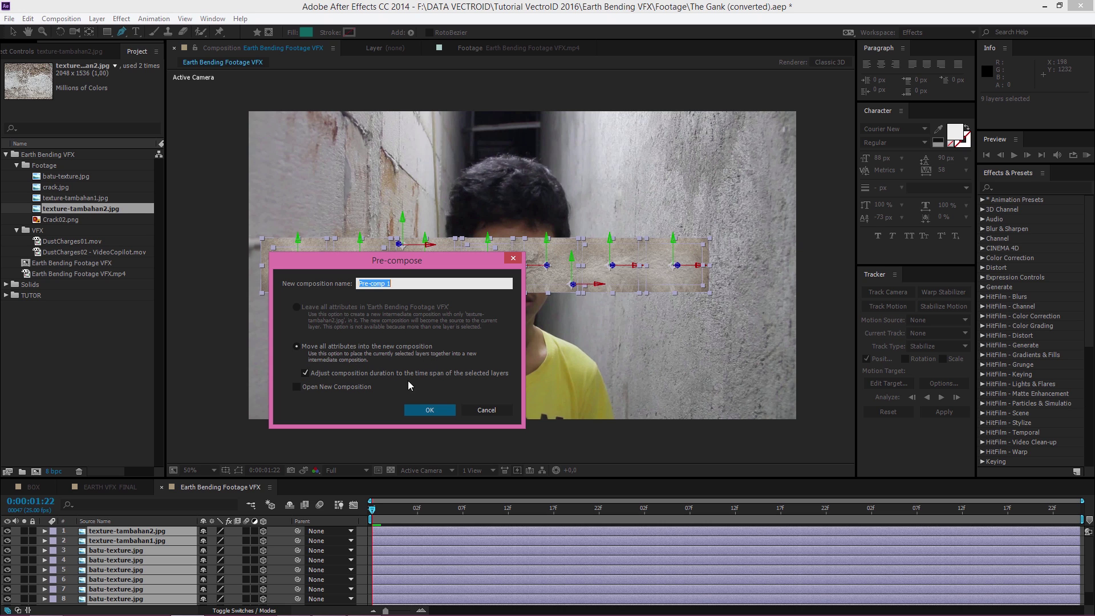
text(BATU)
click(418, 408)
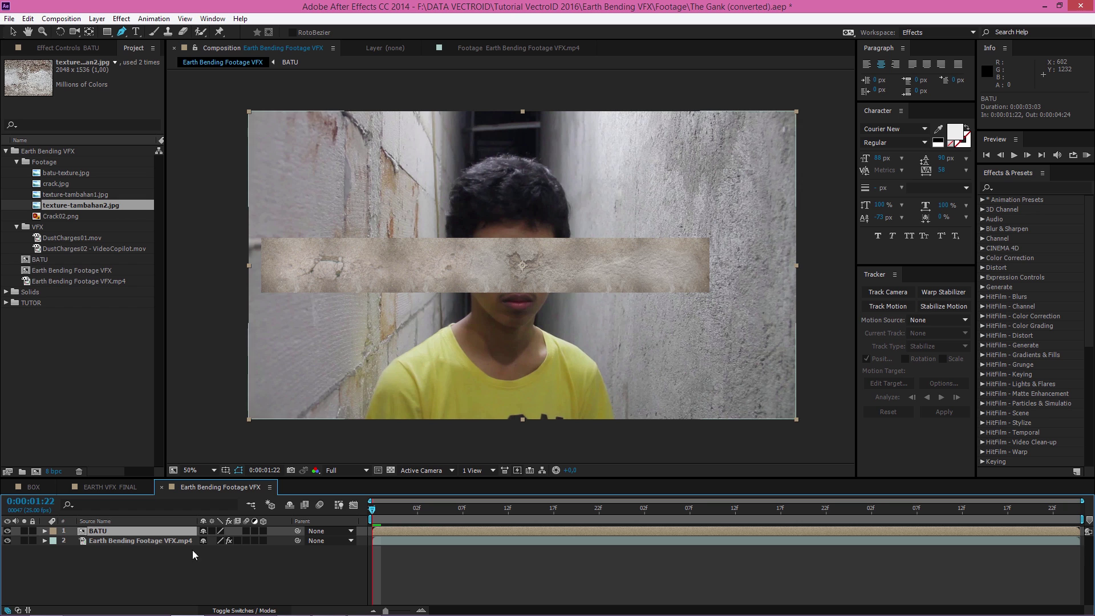
Make the BATU layer 3D, reveal its Position property and fit the composition in the view
click(262, 532)
key(p)
key(shift+slash)
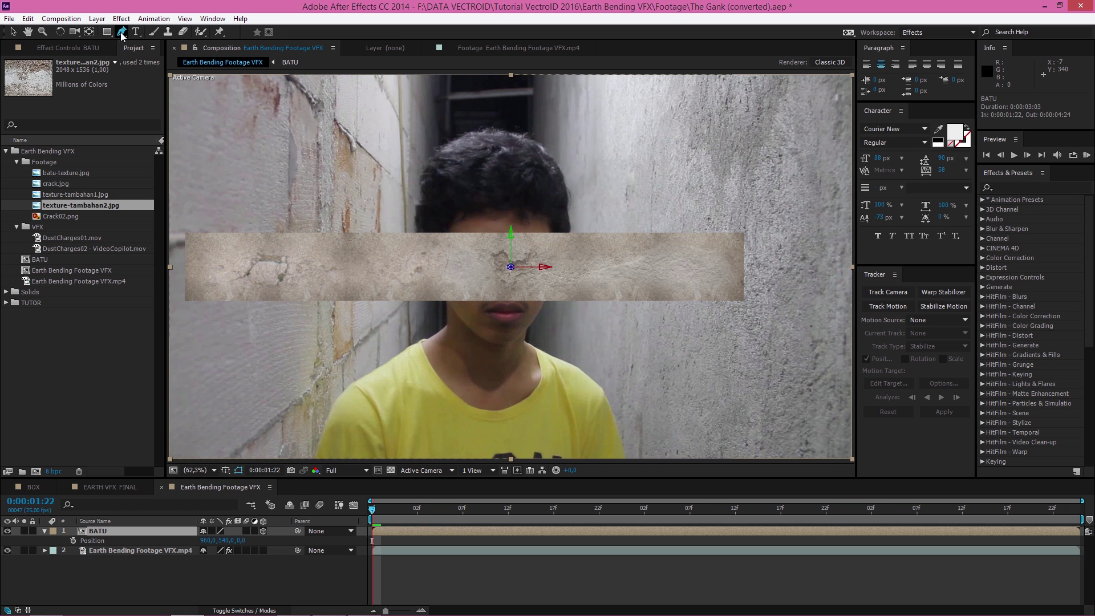
Start a pen mask on the BATU layer with points on the stone strip's upper-left, upper-right and lower-right corners
click(121, 32)
key(slash)
drag(347, 301, 537, 312)
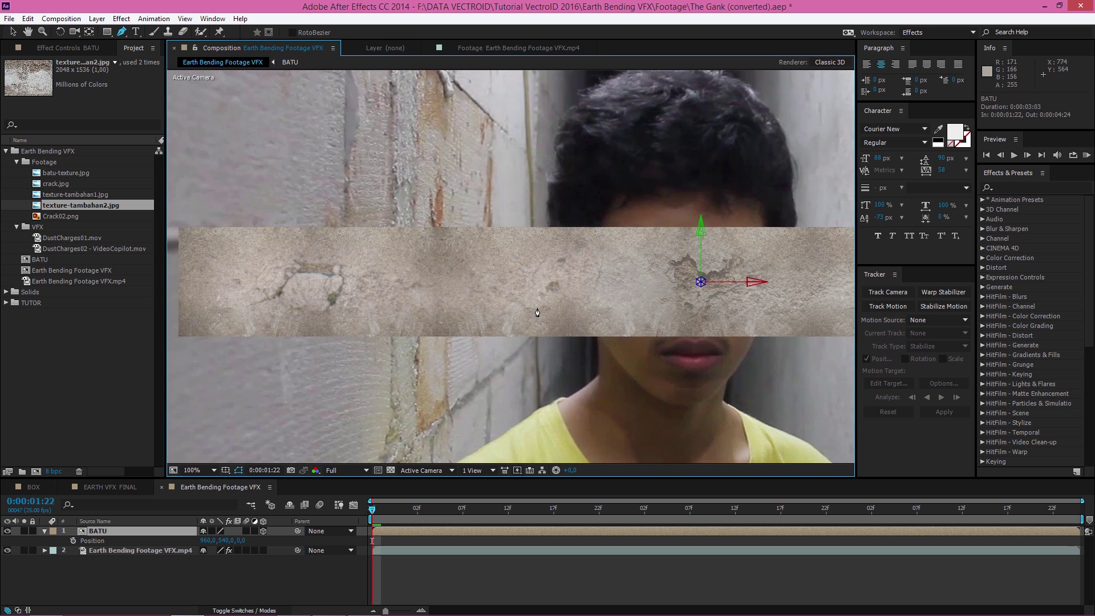
scroll(308, 294, up, 1)
drag(330, 285, 623, 315)
drag(360, 303, 535, 314)
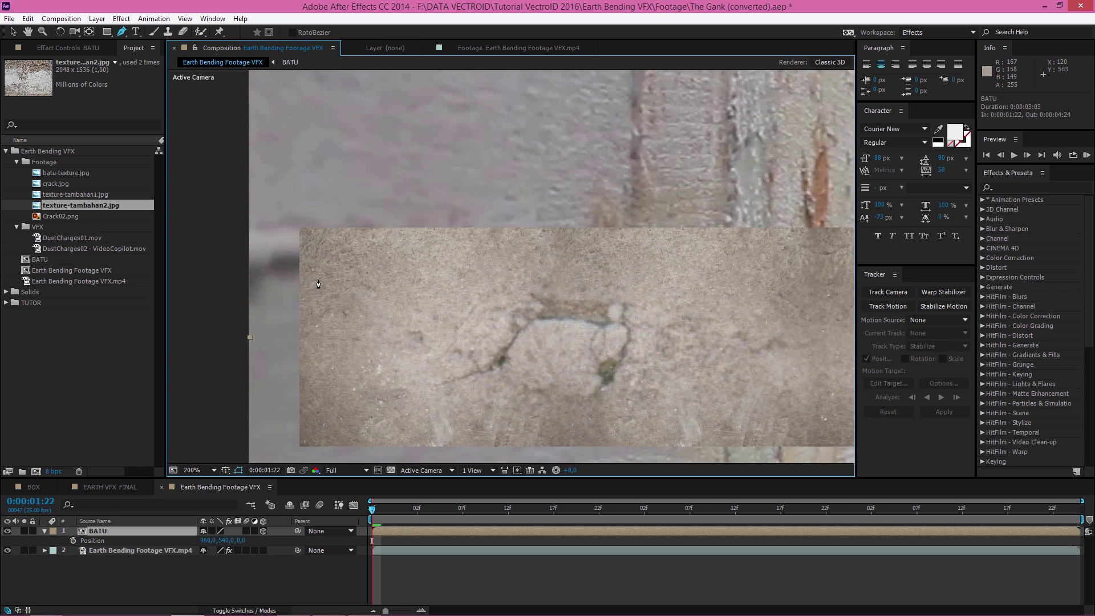
scroll(484, 280, up, 1)
drag(442, 270, 551, 256)
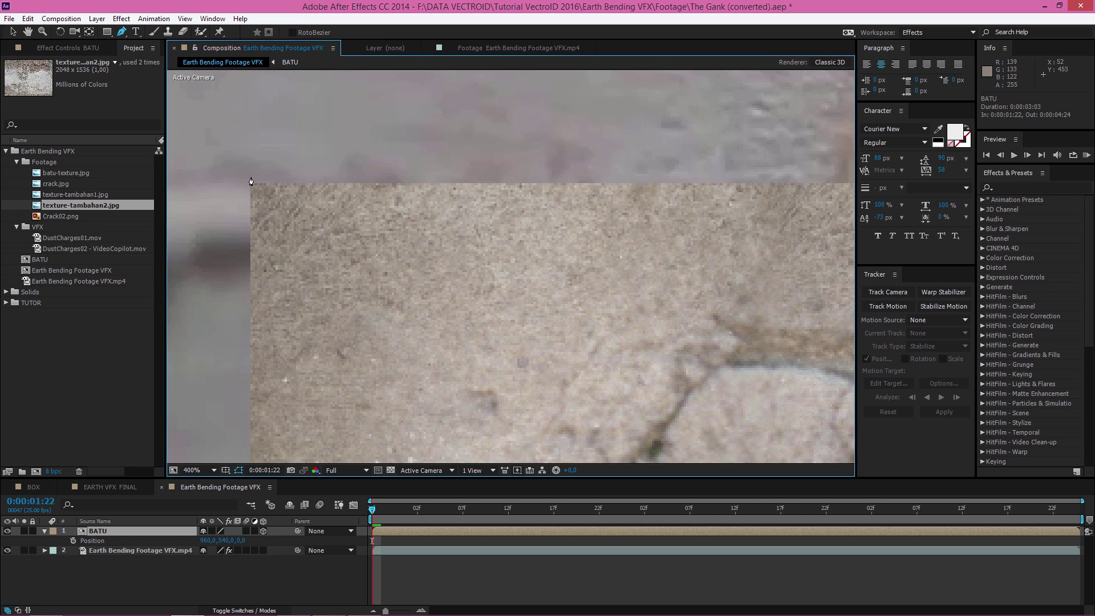
click(253, 192)
scroll(656, 284, down, 3)
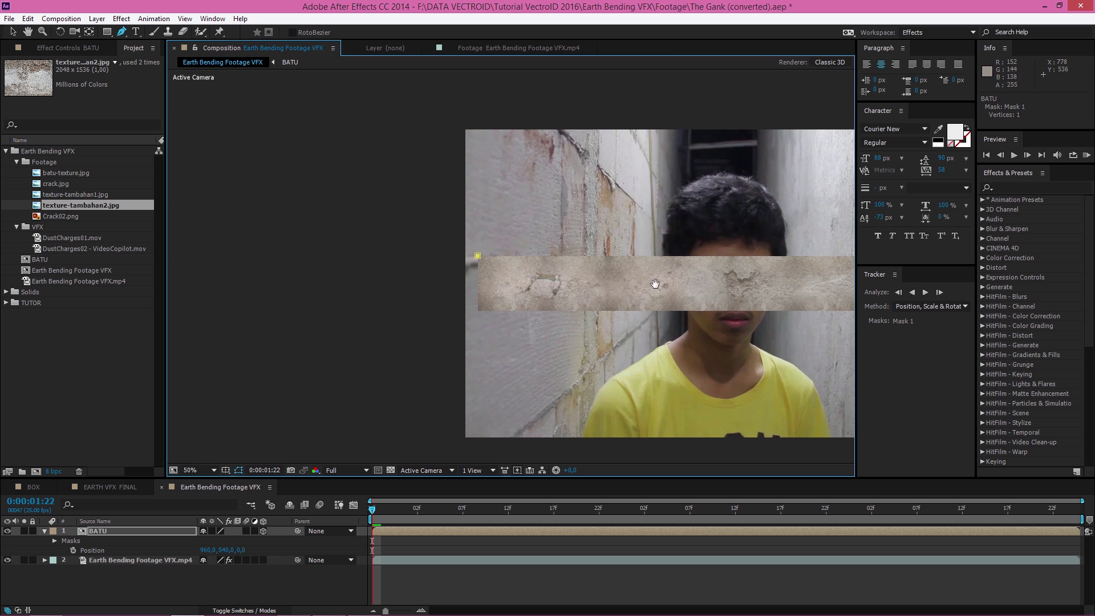
scroll(725, 269, up, 2)
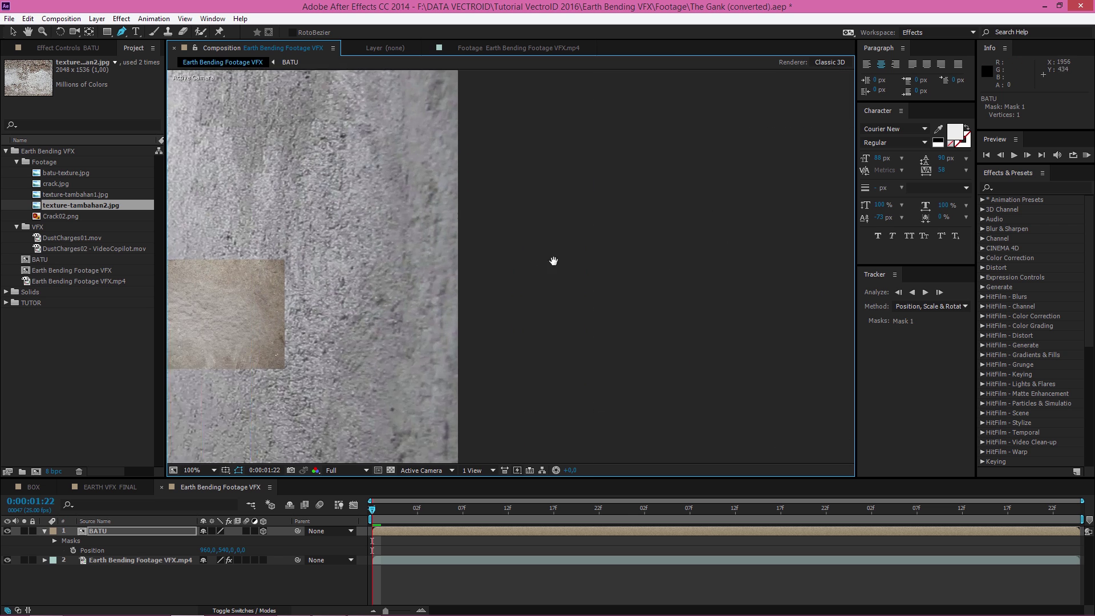
scroll(434, 278, up, 4)
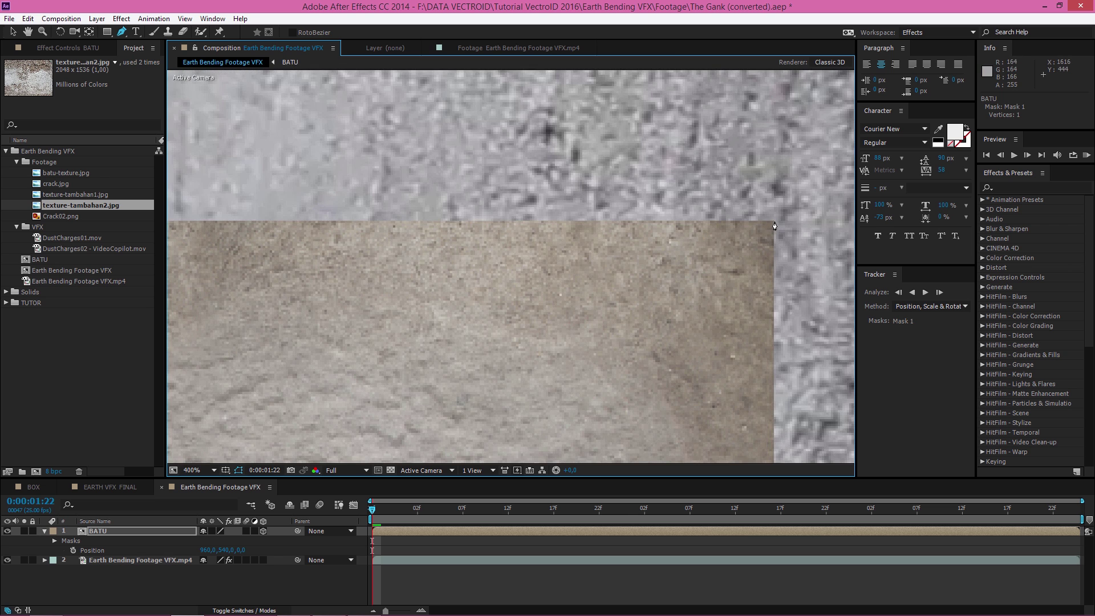
click(774, 223)
drag(782, 325, 731, 114)
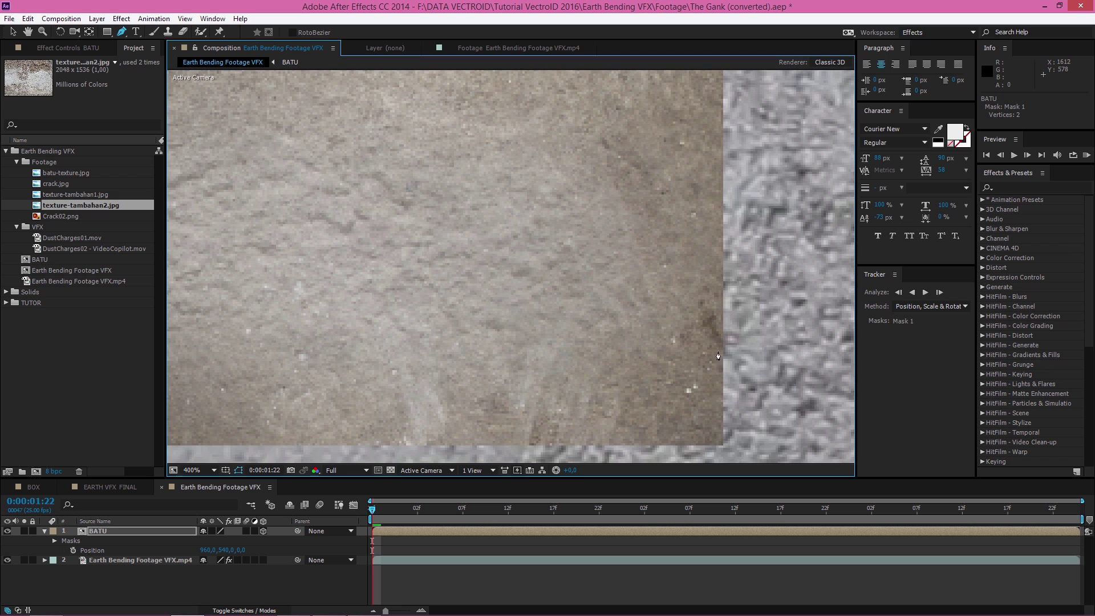
click(722, 446)
Add the mask point on the stone strip's lower-left corner and close the rectangular mask at its first point
scroll(445, 375, down, 3)
drag(382, 366, 713, 349)
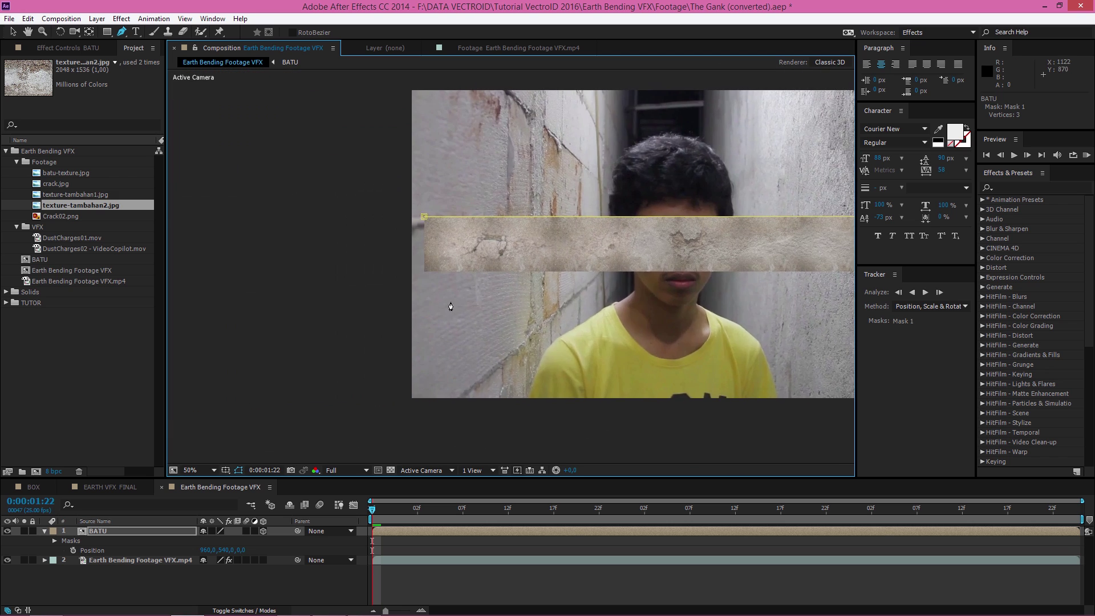
drag(450, 306, 594, 327)
scroll(508, 308, up, 2)
drag(706, 357, 577, 325)
scroll(400, 243, up, 3)
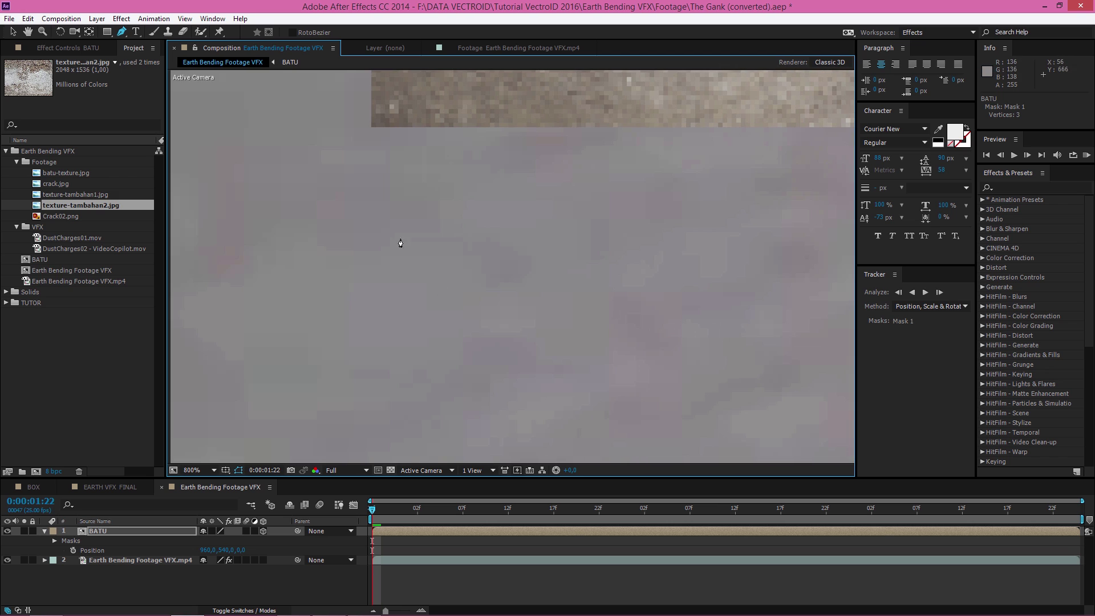
click(372, 128)
scroll(405, 139, down, 2)
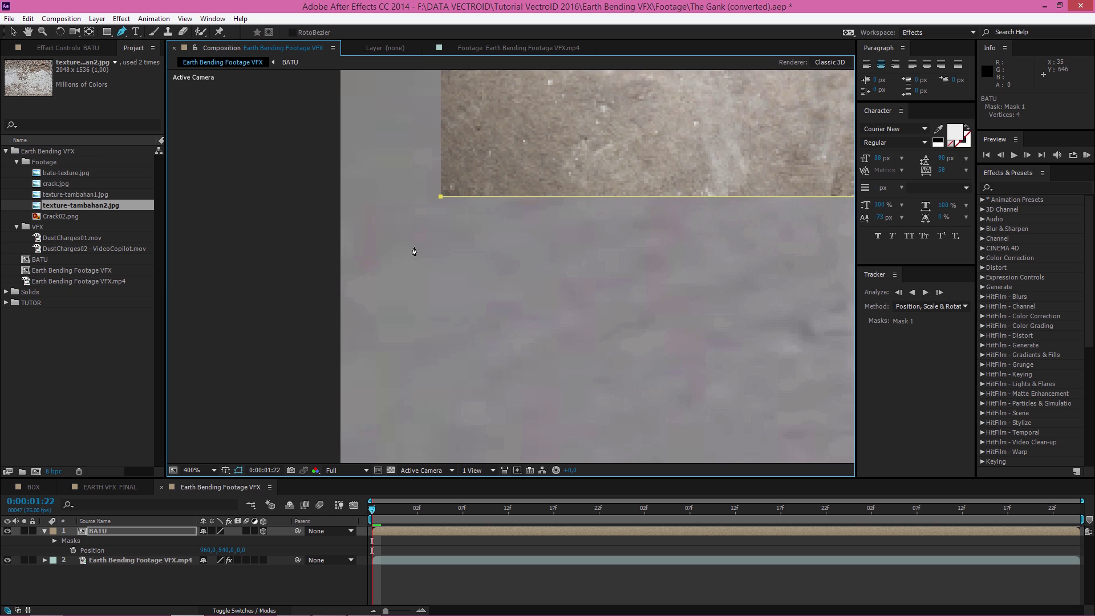
drag(413, 247, 406, 387)
drag(428, 171, 407, 394)
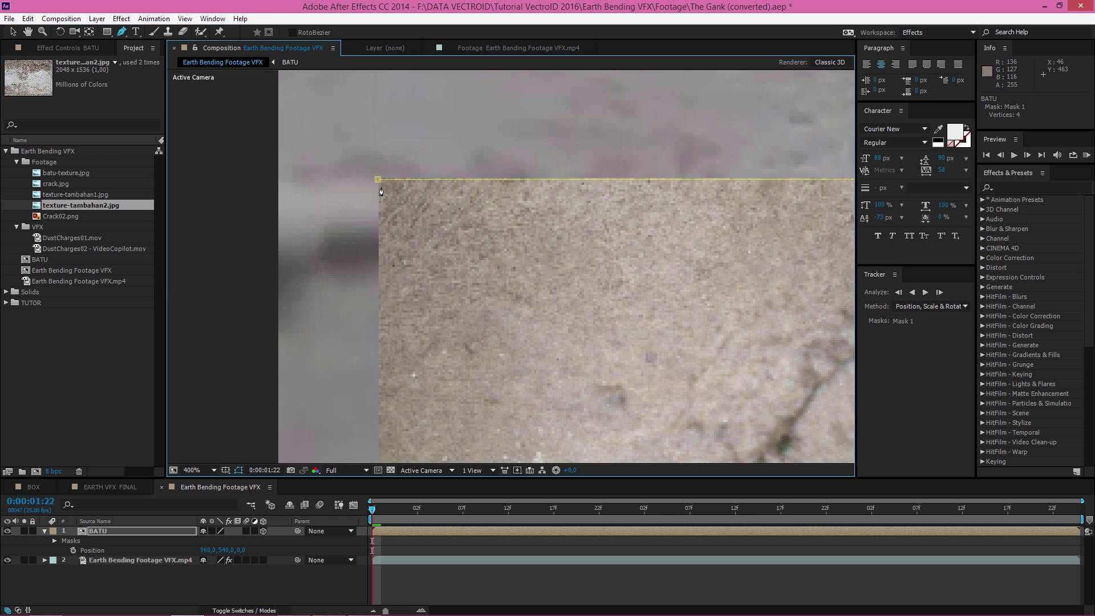
click(378, 181)
scroll(630, 291, down, 3)
drag(576, 284, 419, 277)
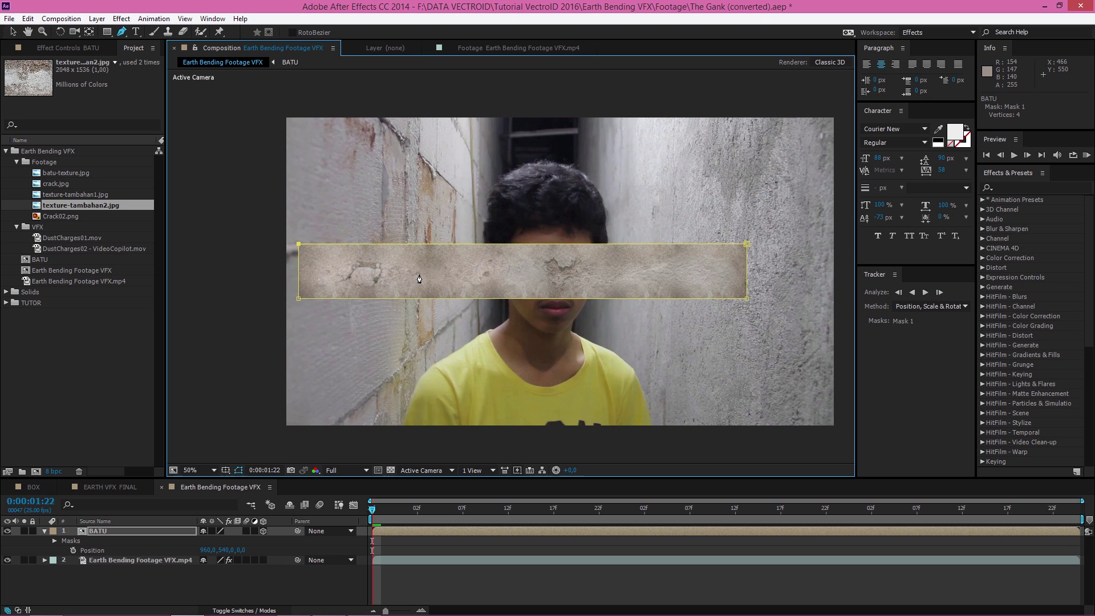
Delete the BATU layer's mask and undo the deletion
click(106, 532)
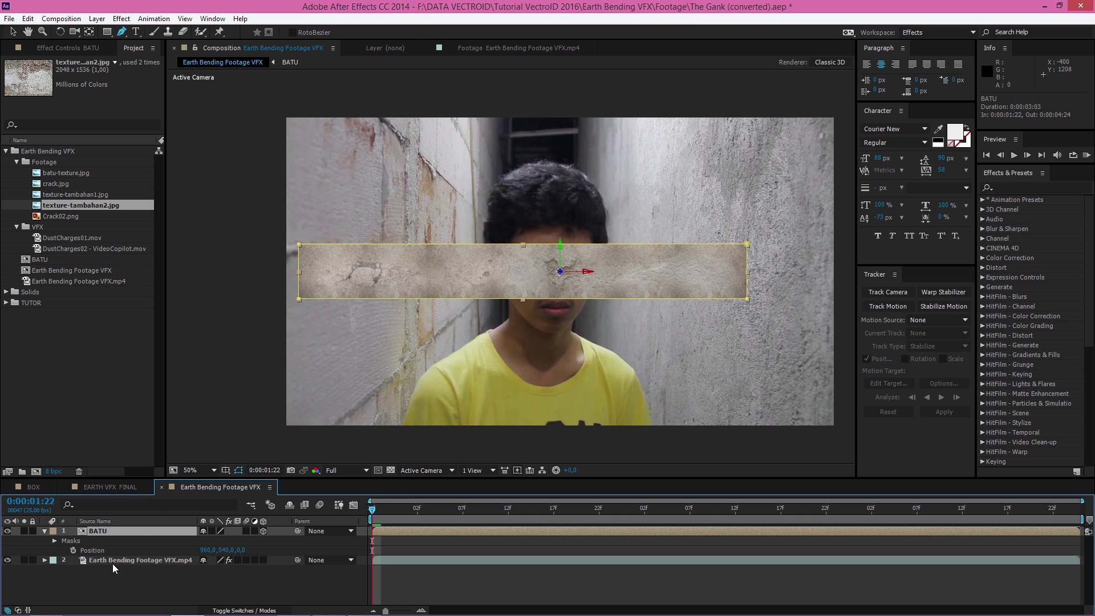
key(m)
click(89, 541)
key(Delete)
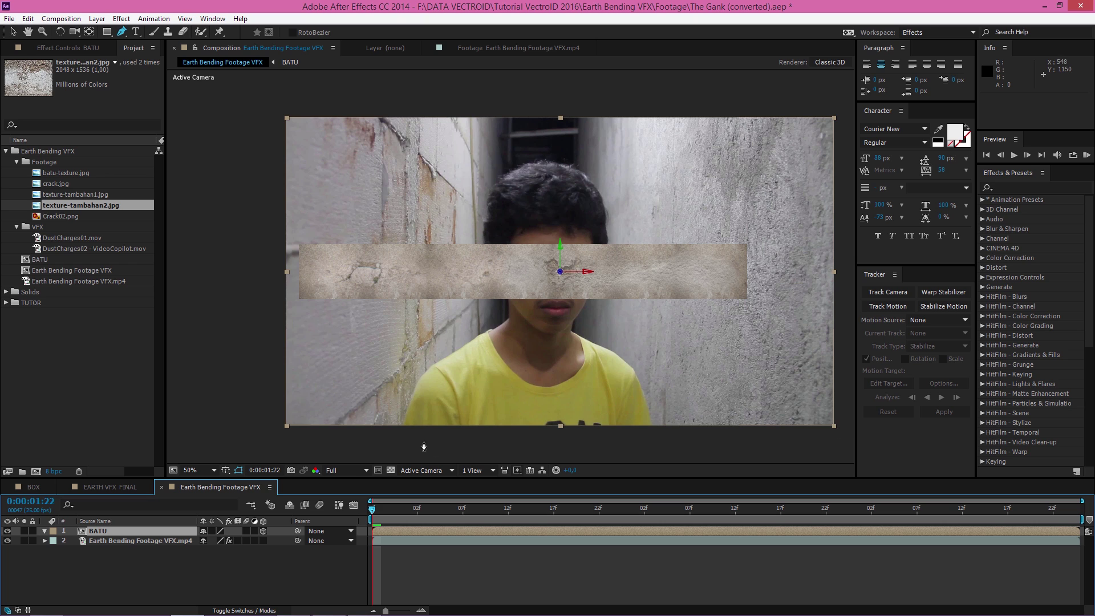
key(ctrl+z)
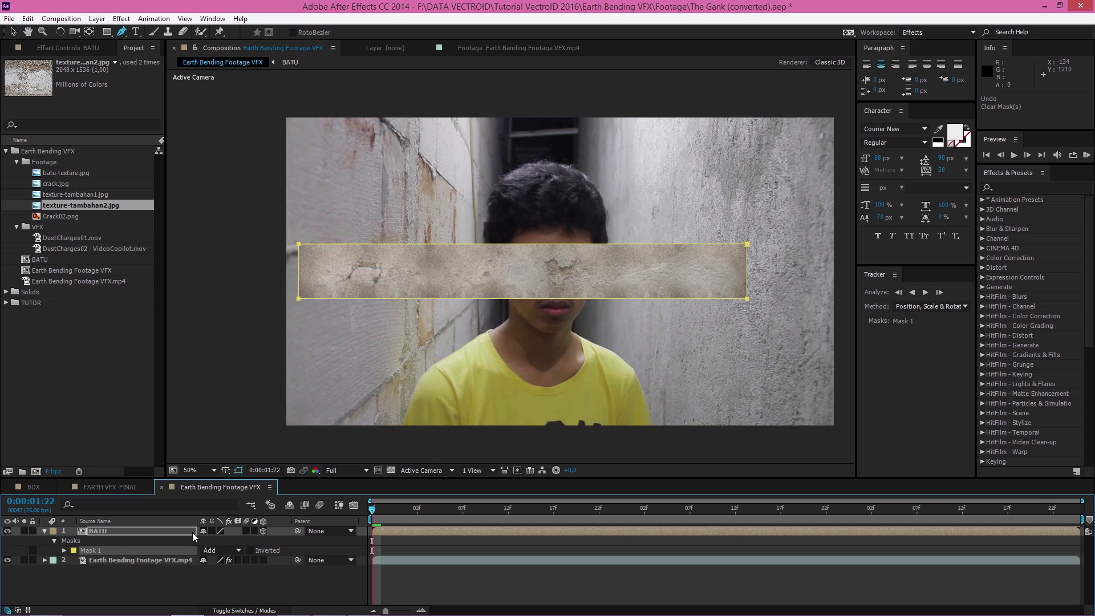
Move the BATU layer's anchor point horizontally to the centre of the masked strip with the Pan Behind tool
click(112, 540)
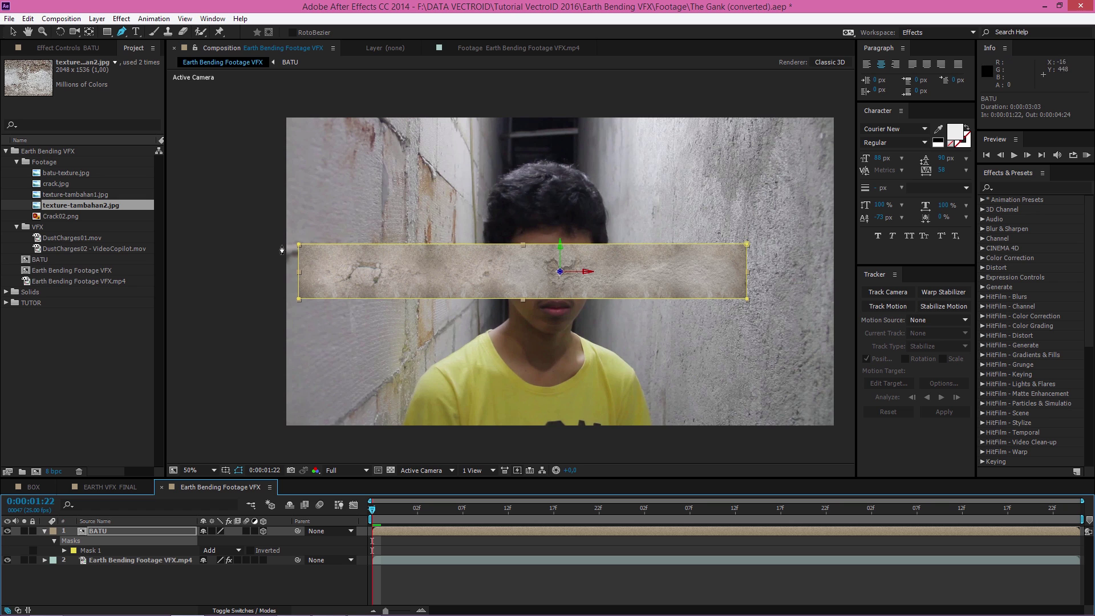
click(89, 32)
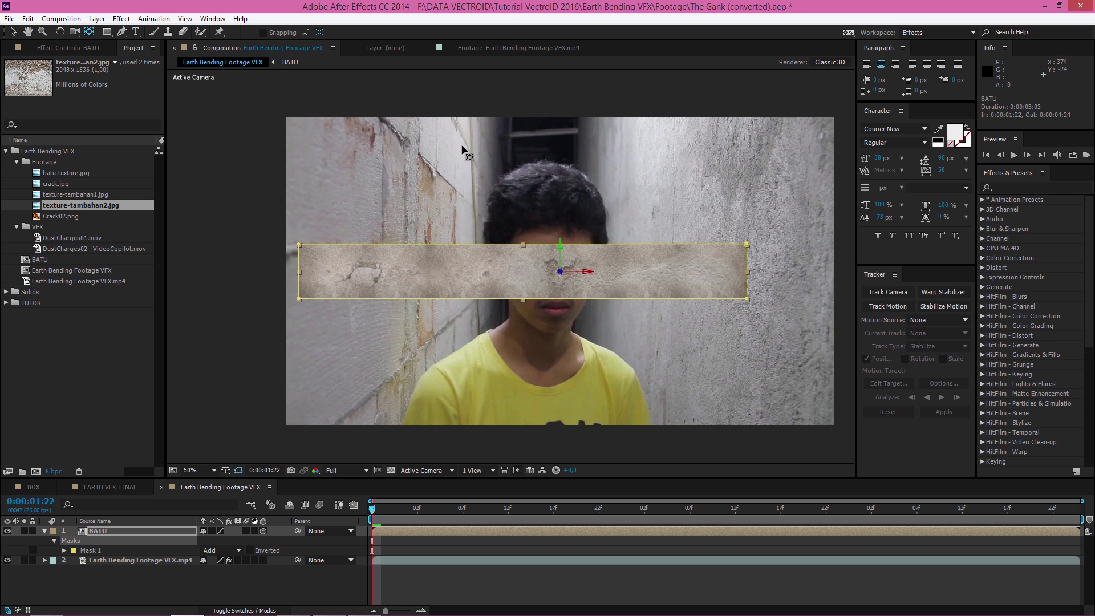
click(562, 276)
scroll(570, 283, up, 2)
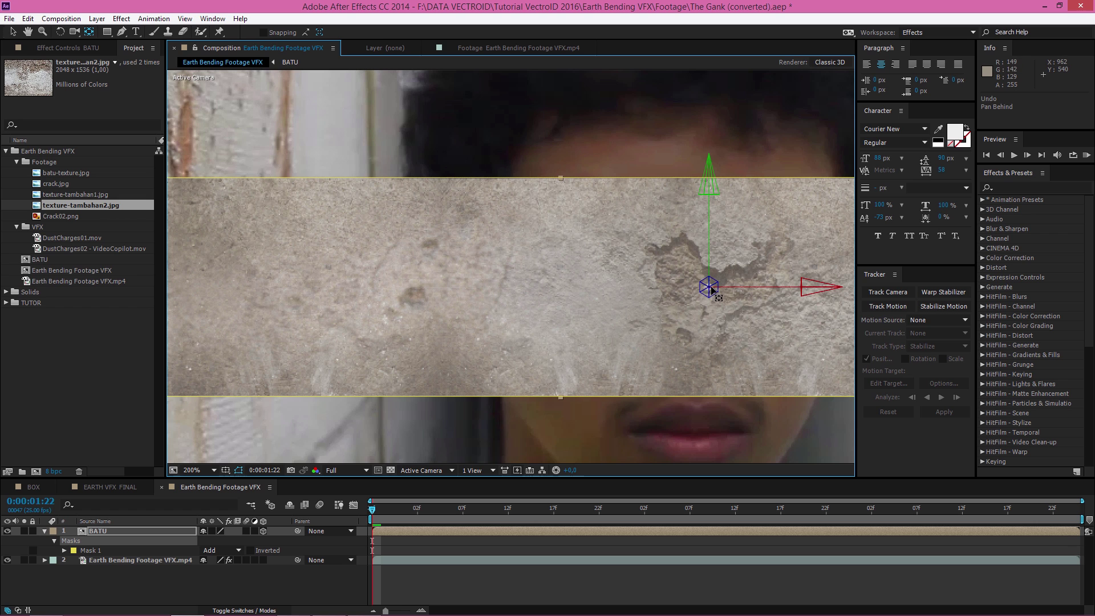
drag(712, 289, 565, 303)
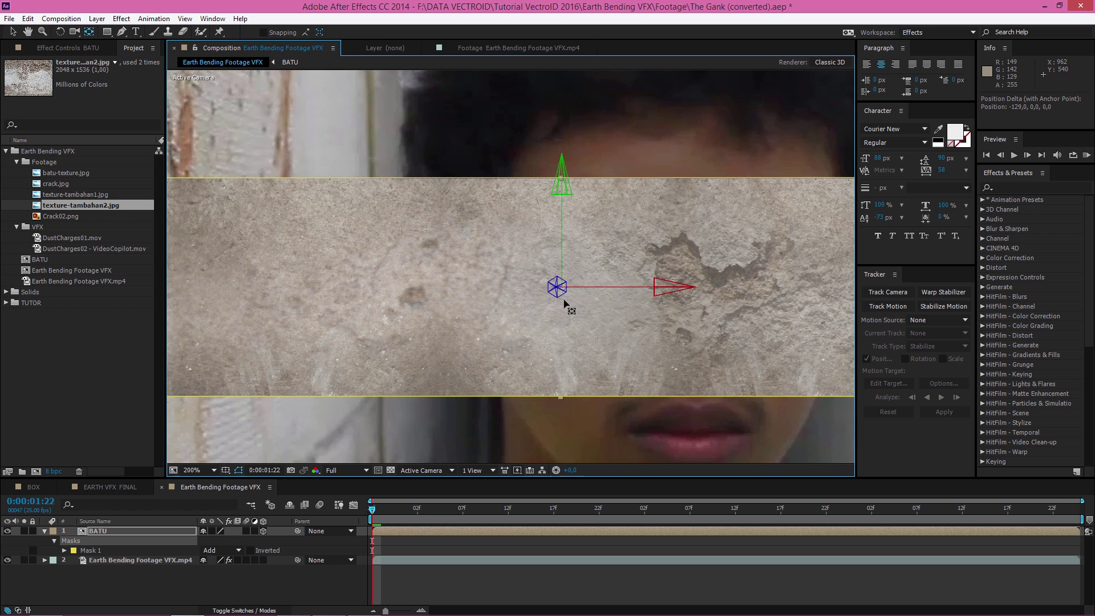
scroll(564, 303, down, 2)
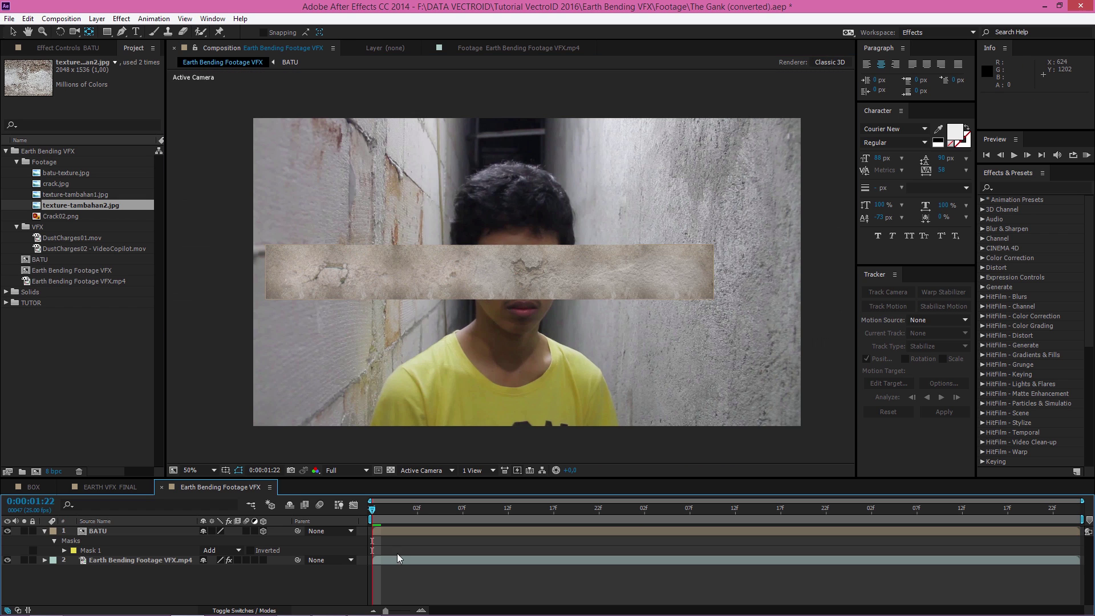
Pre-compose the BATU layer as VFX, moving all attributes into the new composition, and open the VFX composition
click(88, 533)
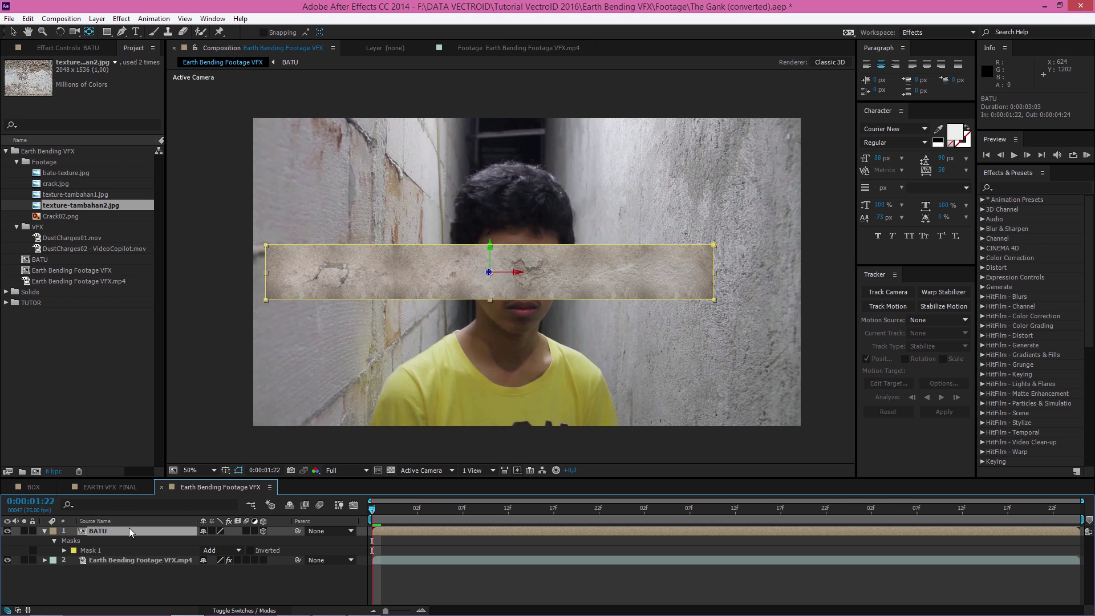
click(97, 19)
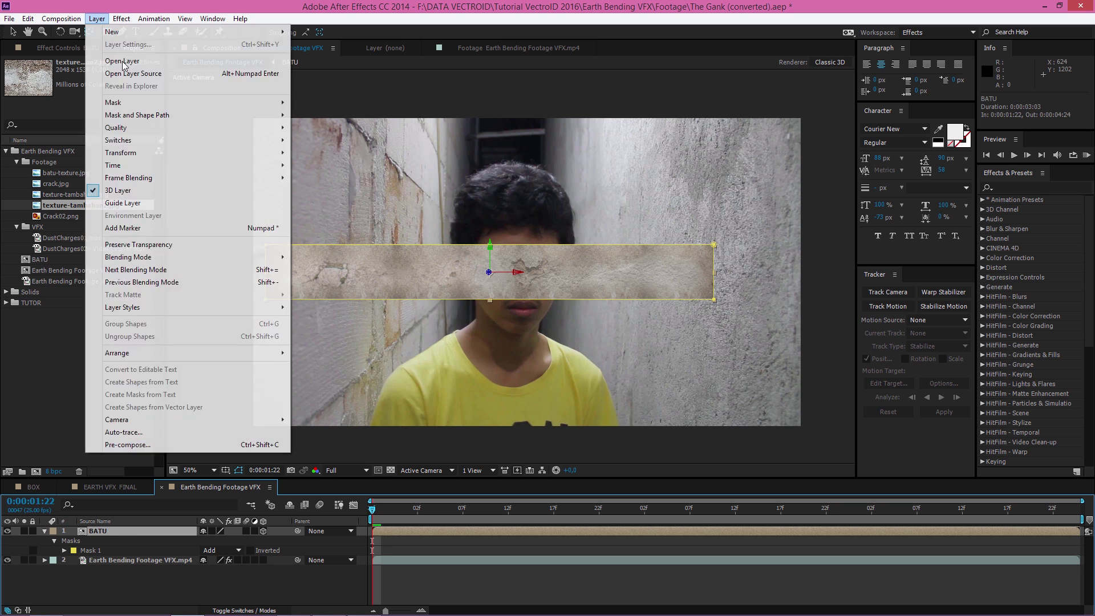
click(125, 444)
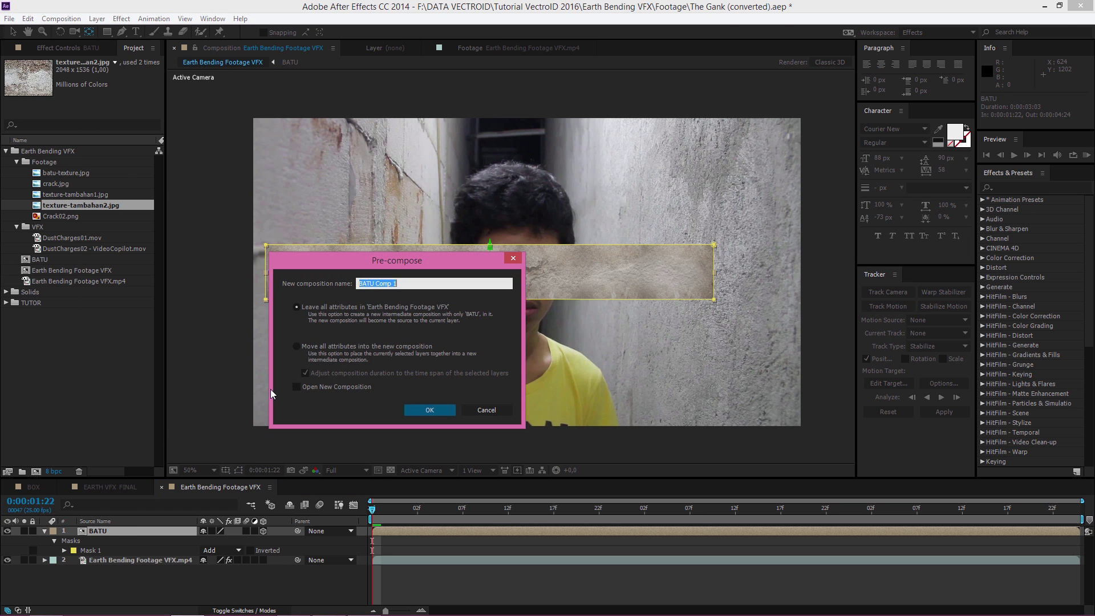
click(296, 346)
drag(396, 284, 273, 282)
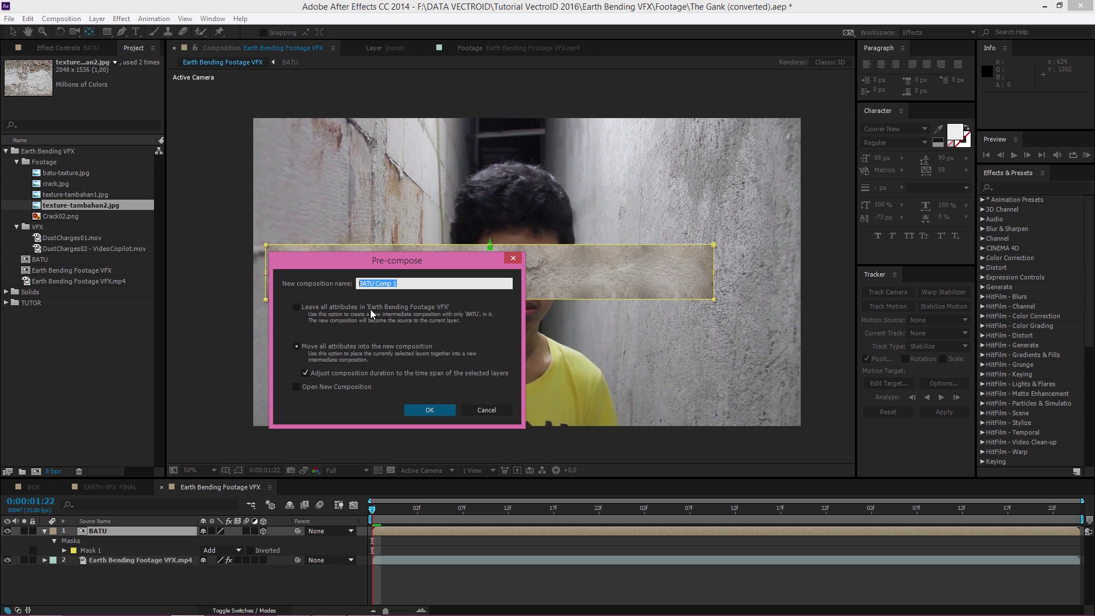
text(VFX)
click(433, 409)
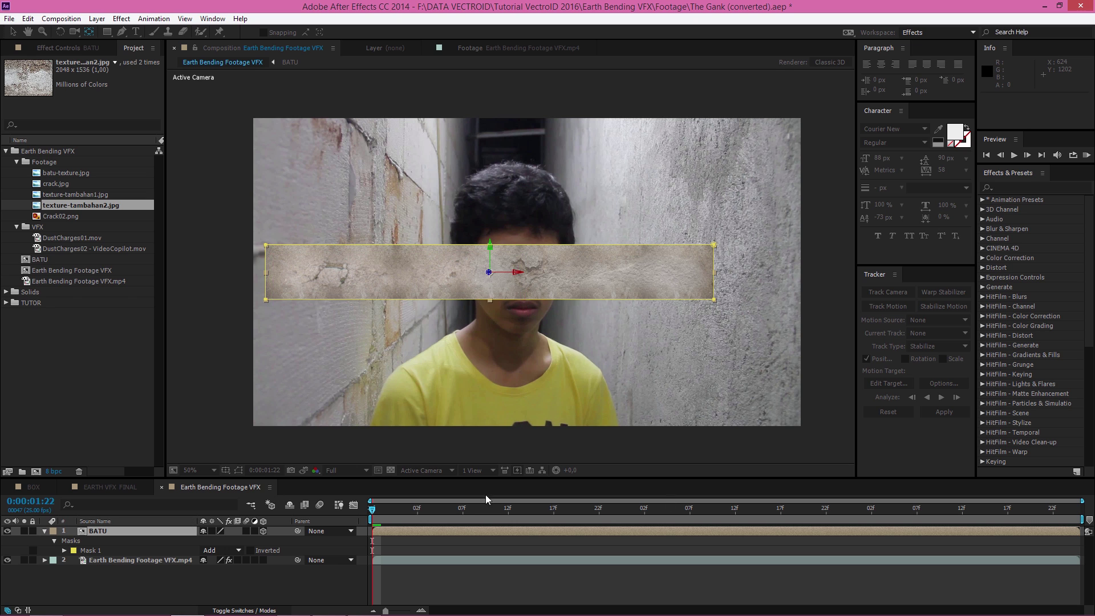
click(85, 529)
double_click(83, 532)
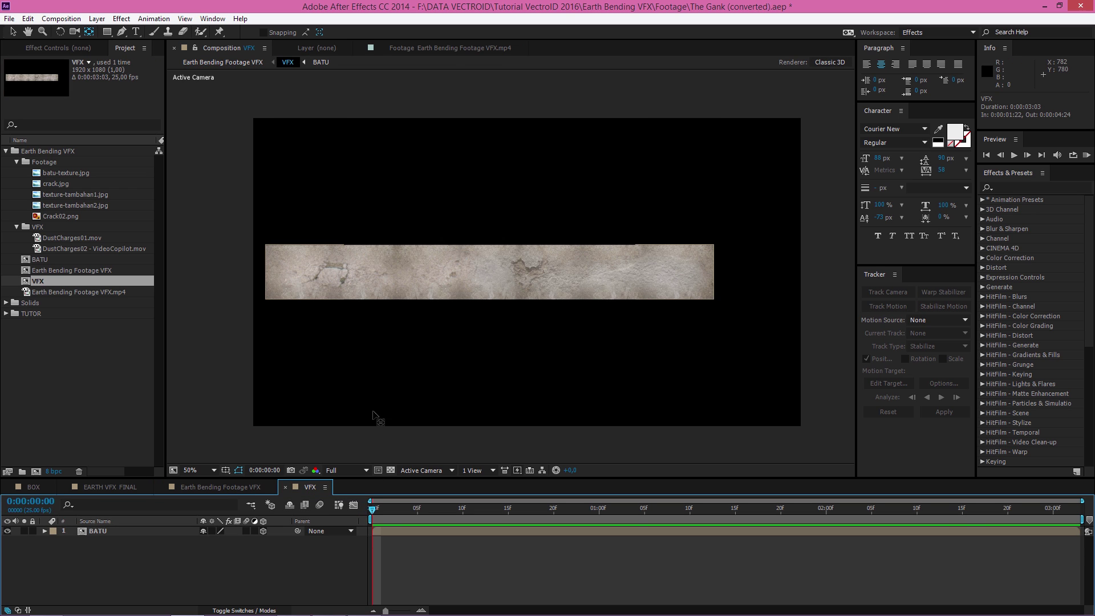
Copy the Earth Bending Footage VFX.mp4 layer from the Earth Bending Footage VFX composition into the VFX composition, below the BATU layer
click(209, 488)
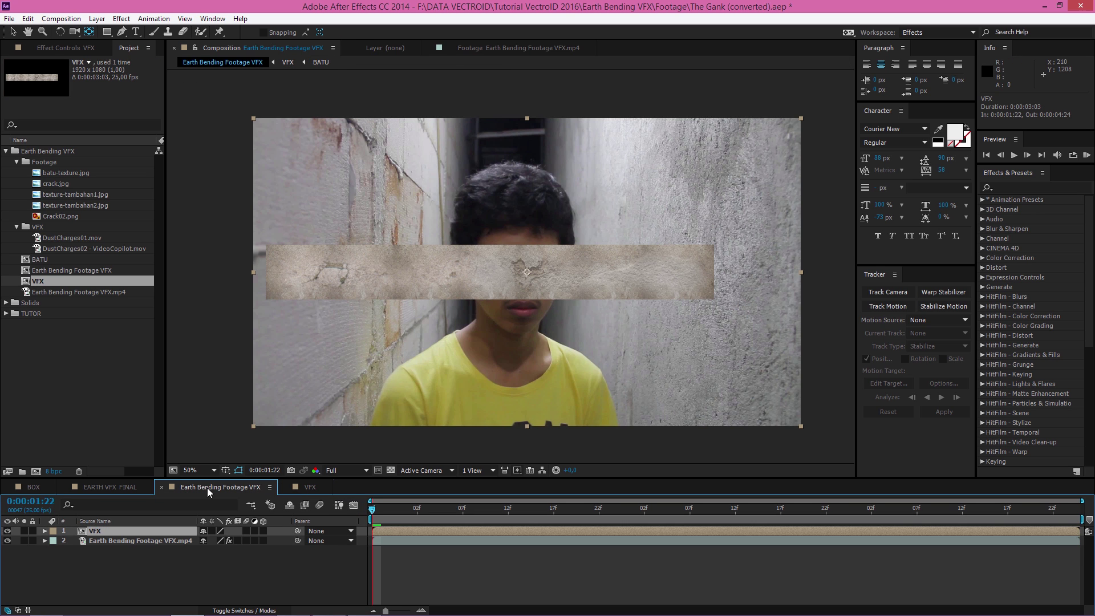
click(82, 542)
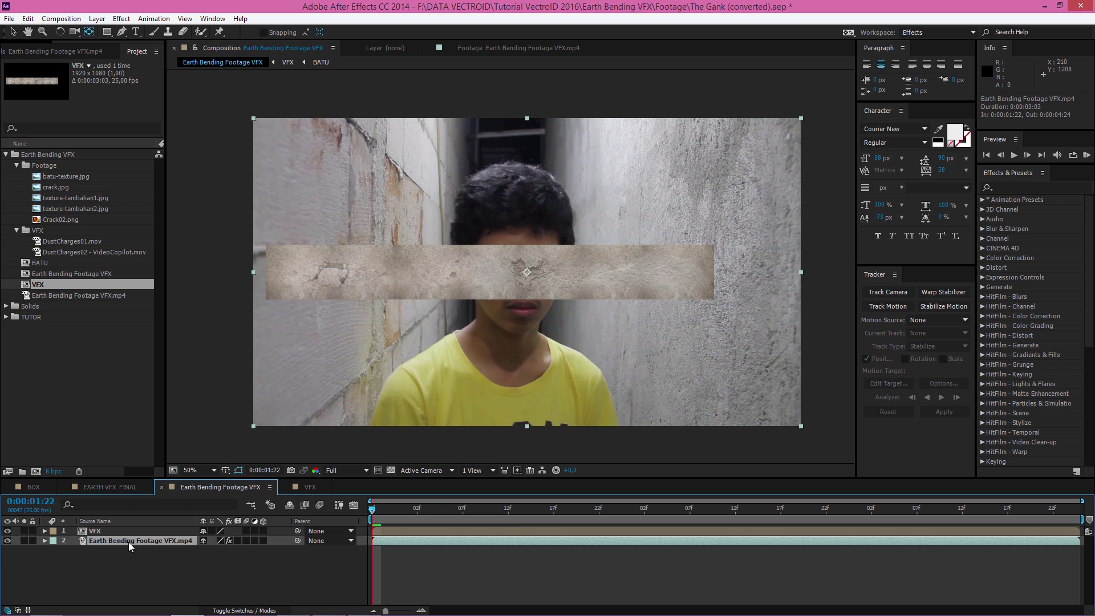
click(29, 19)
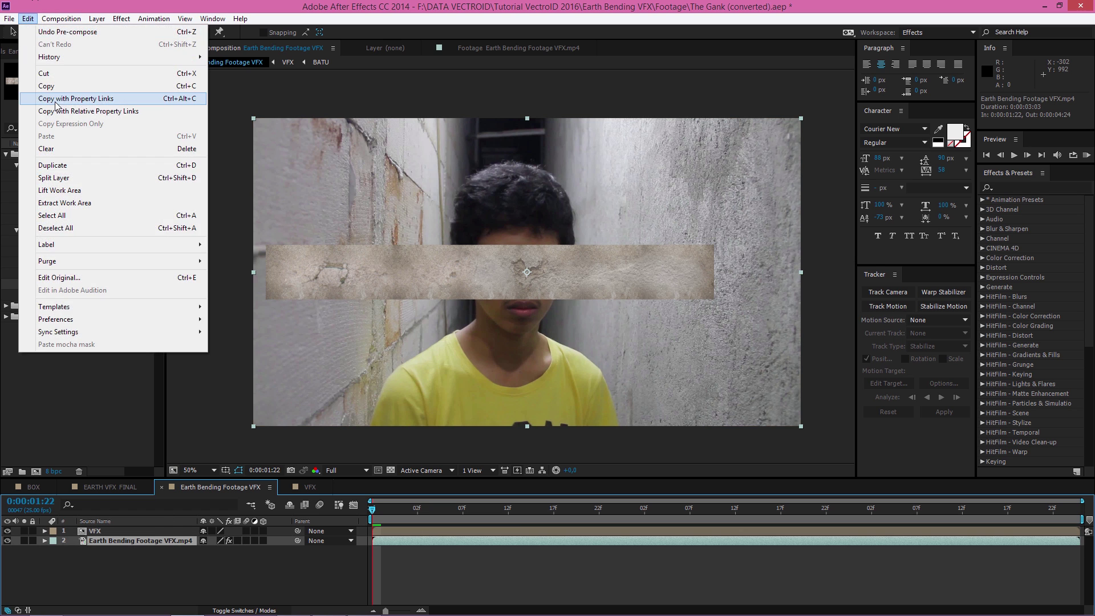
click(303, 488)
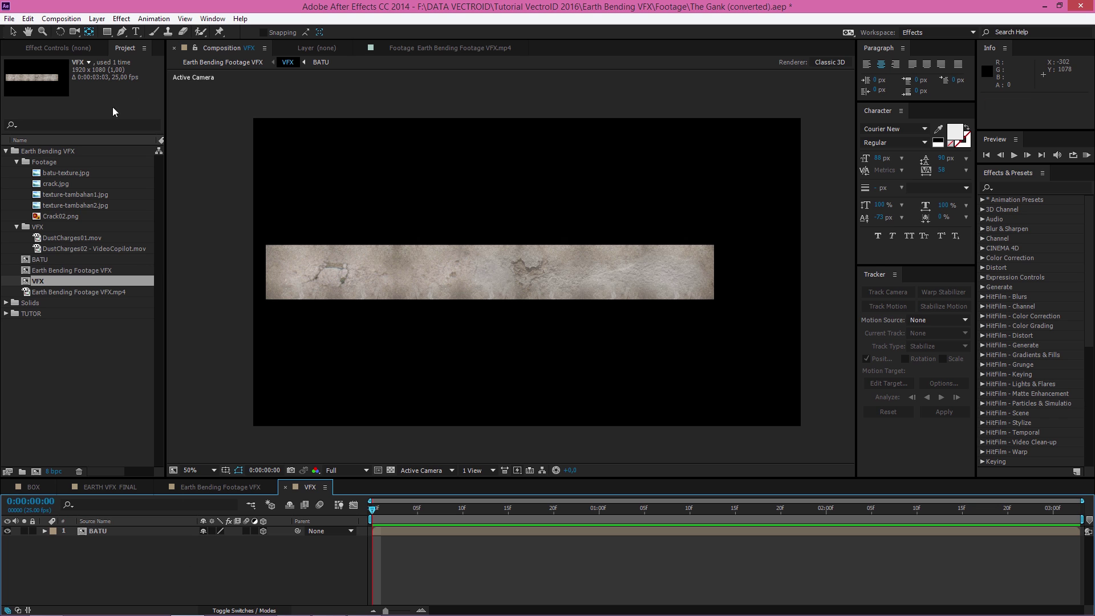
click(29, 19)
click(70, 139)
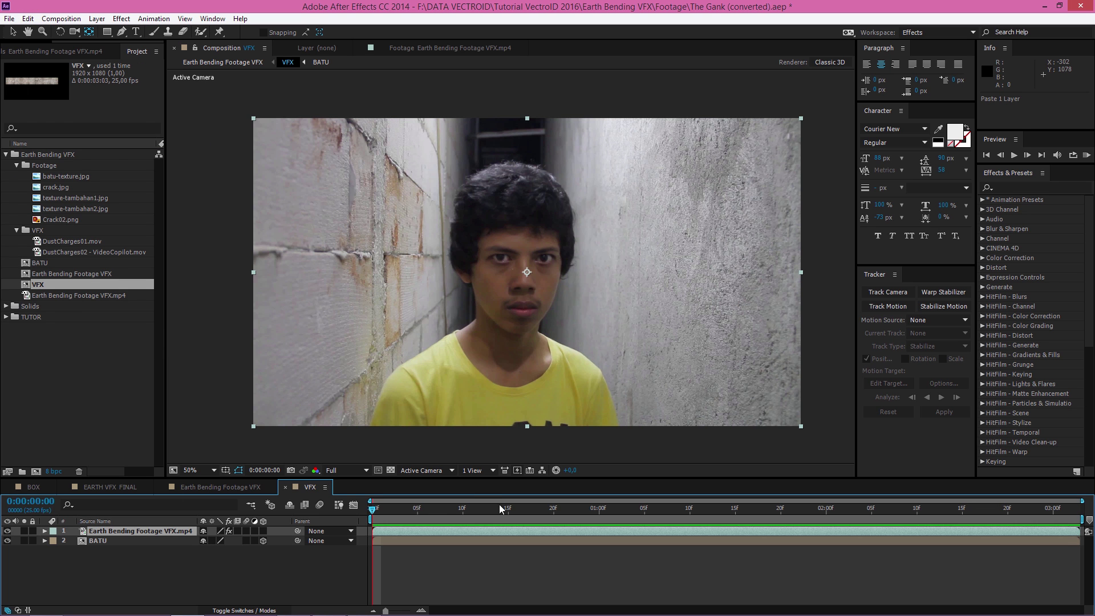
drag(137, 528, 121, 559)
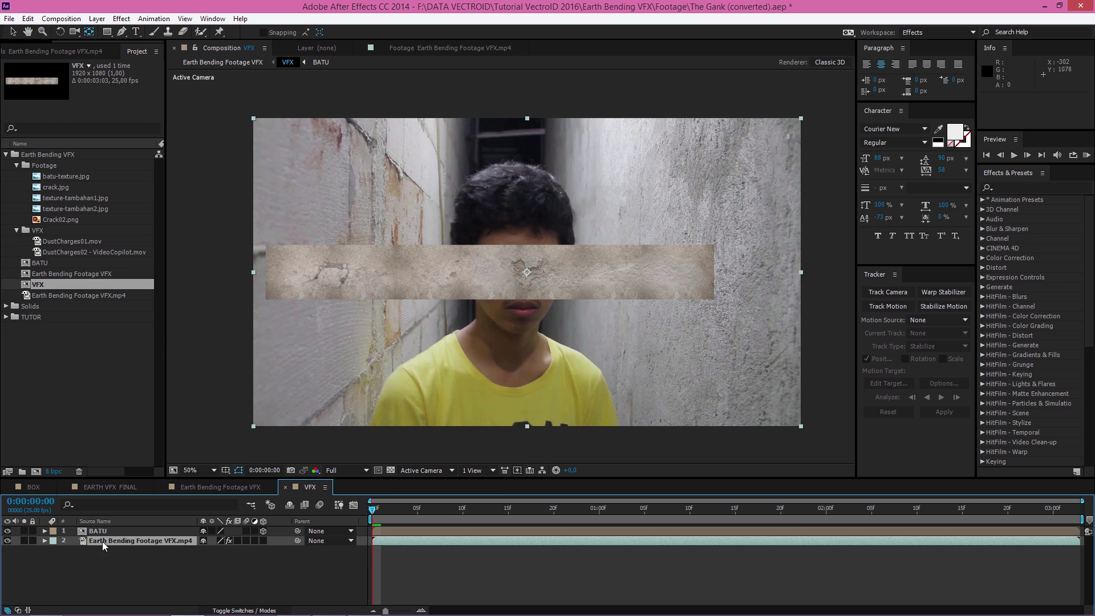
click(126, 564)
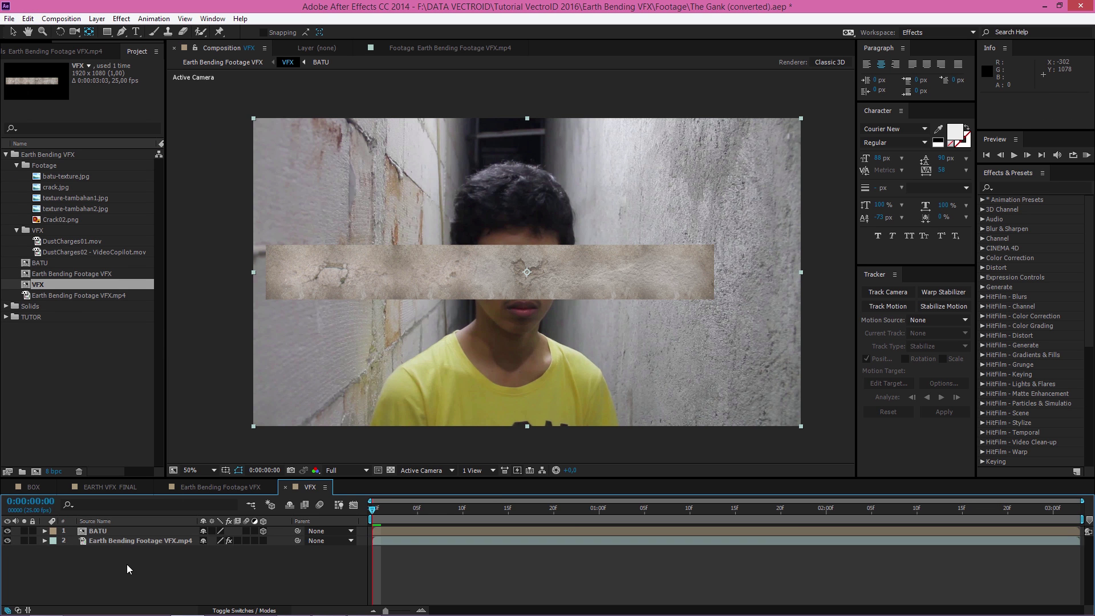
Make the pasted footage a guide layer in VFX, and check the parent composition with its own footage layer hidden
right_click(90, 542)
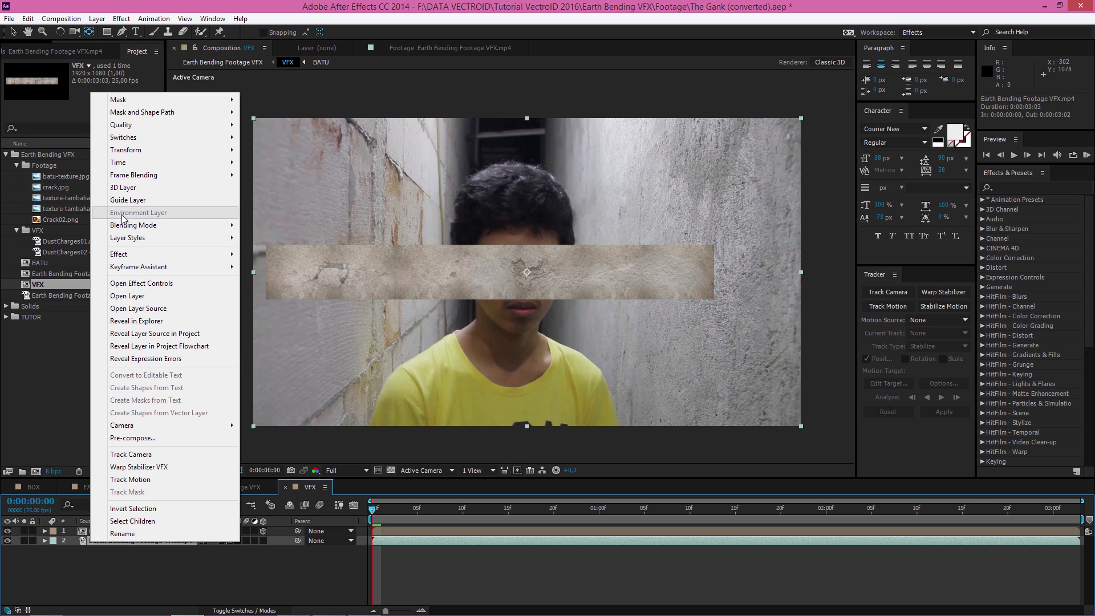
click(125, 200)
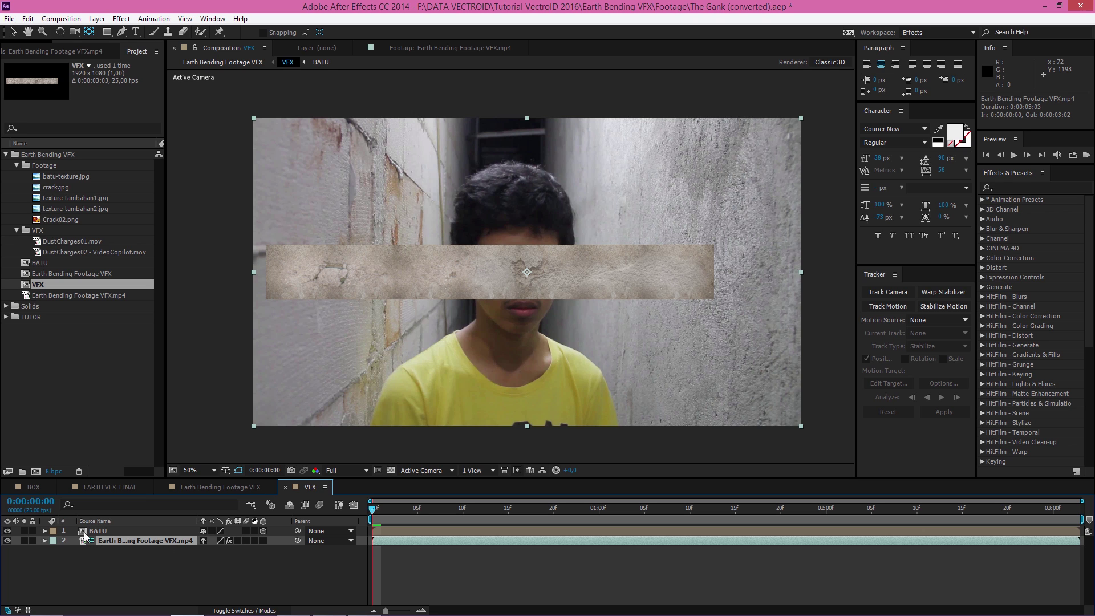
click(230, 487)
click(115, 541)
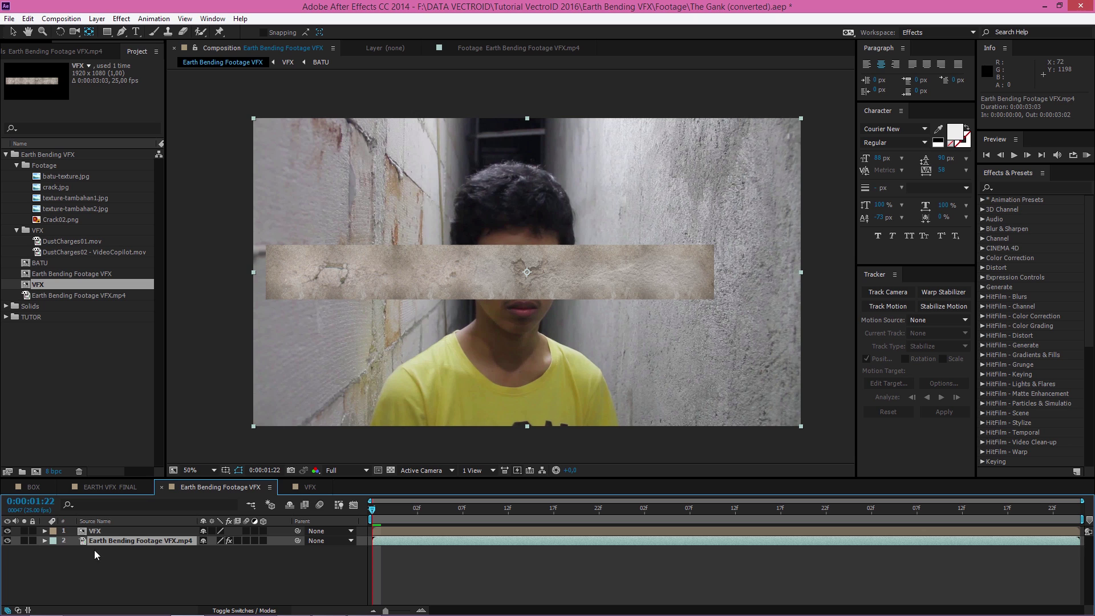
click(8, 541)
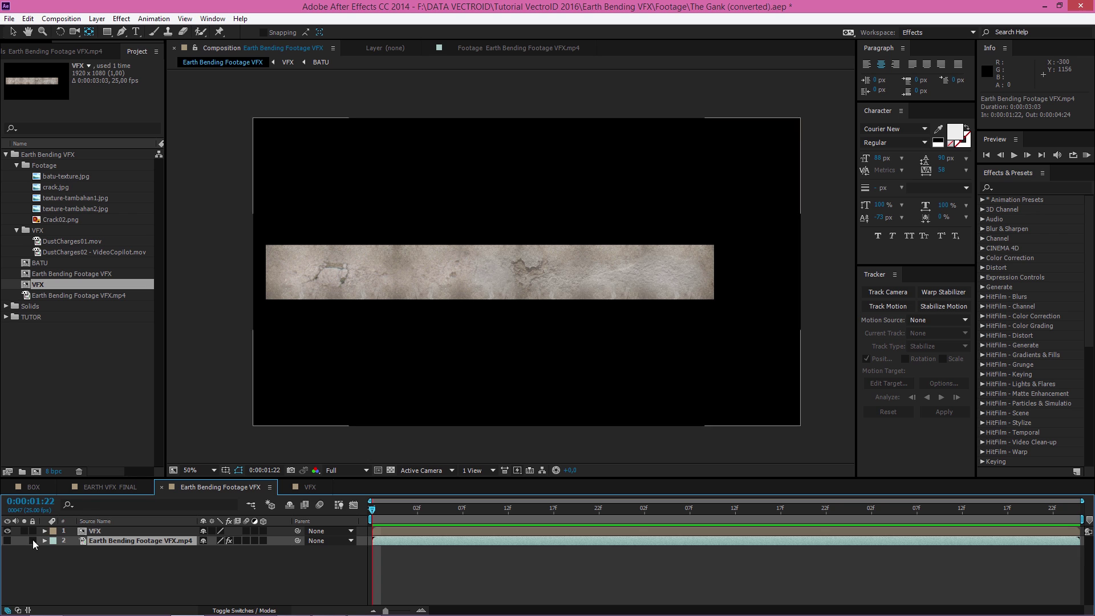
click(309, 487)
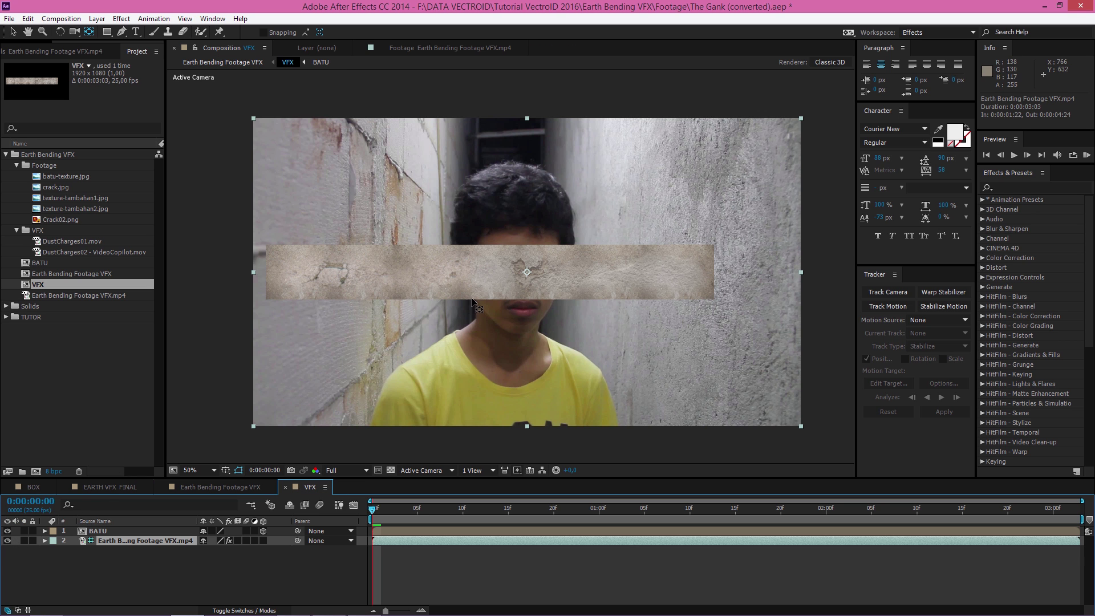
Duplicate the BATU layer in the VFX composition and rename the lower copy BATU DEPAN
click(105, 531)
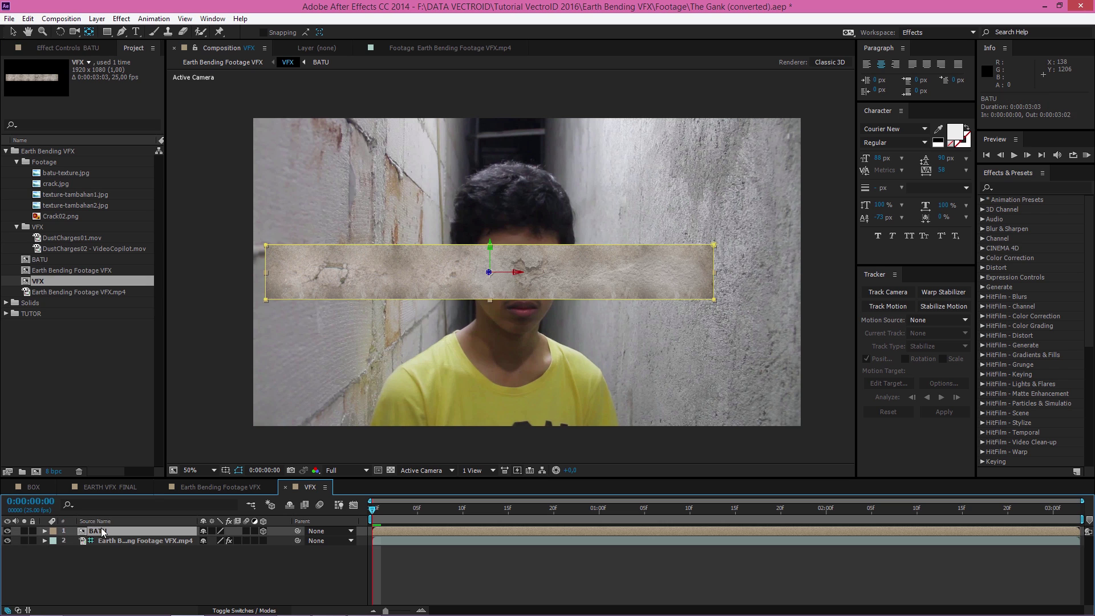
click(28, 20)
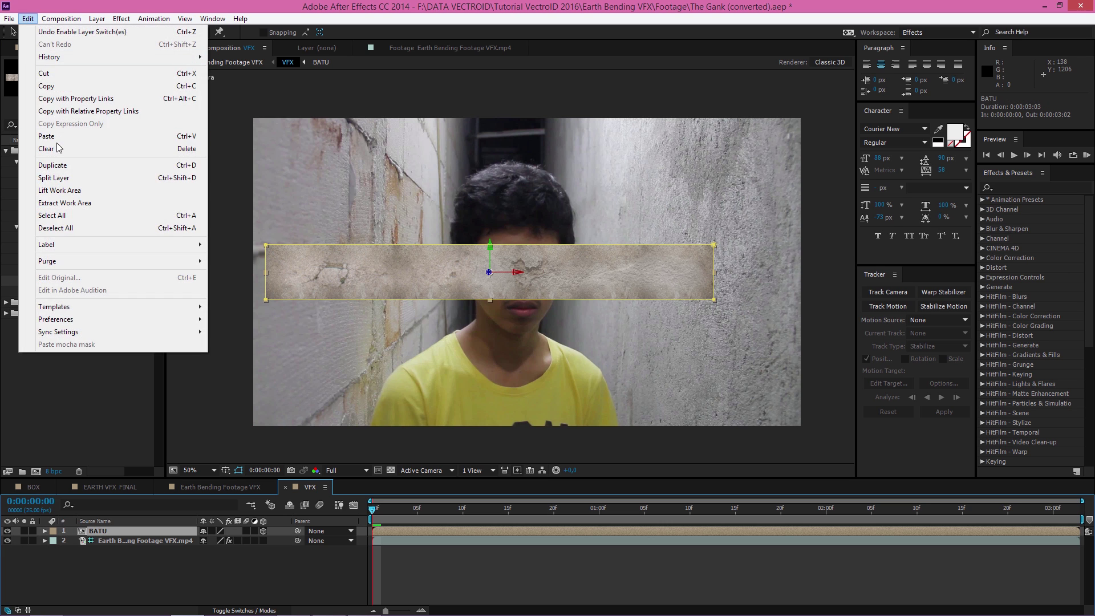
click(58, 145)
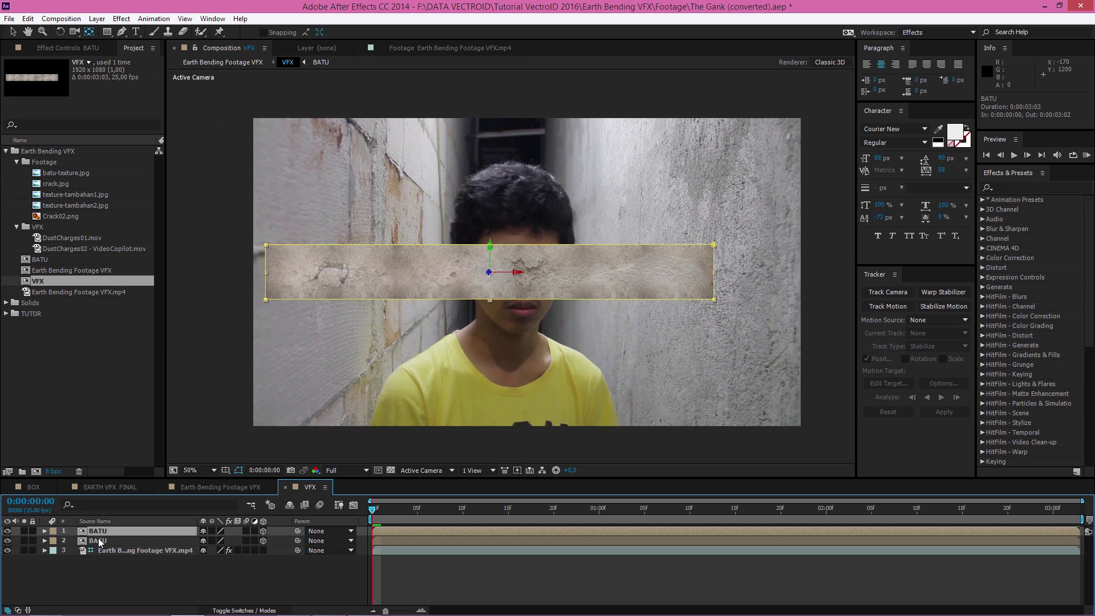
click(99, 540)
key(Return)
click(126, 539)
text(DEPAN)
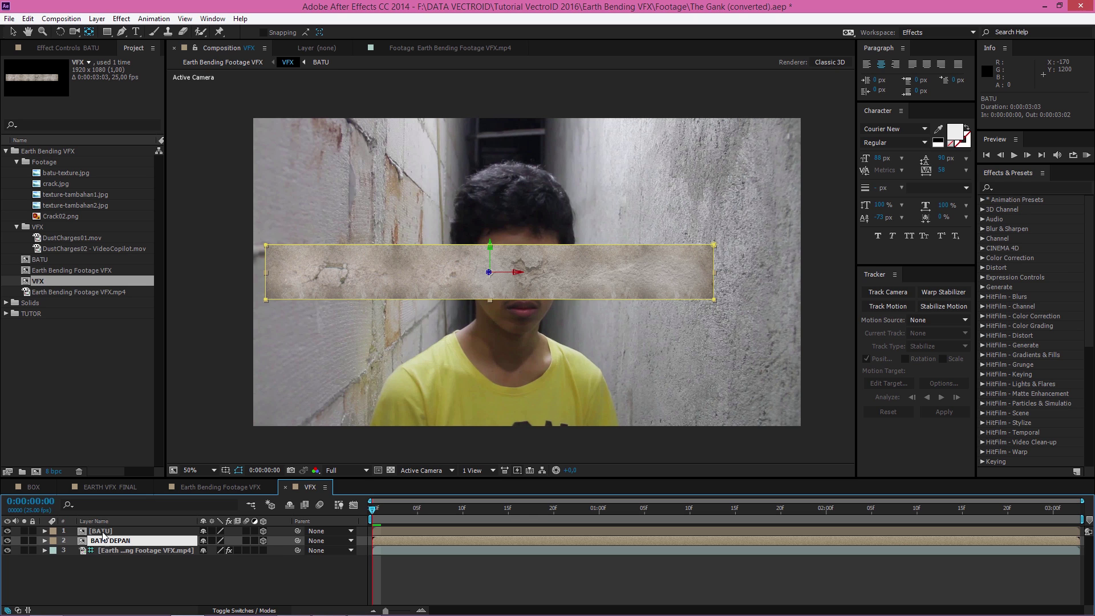
Rename the upper BATU layer as BATU ATAS
click(122, 535)
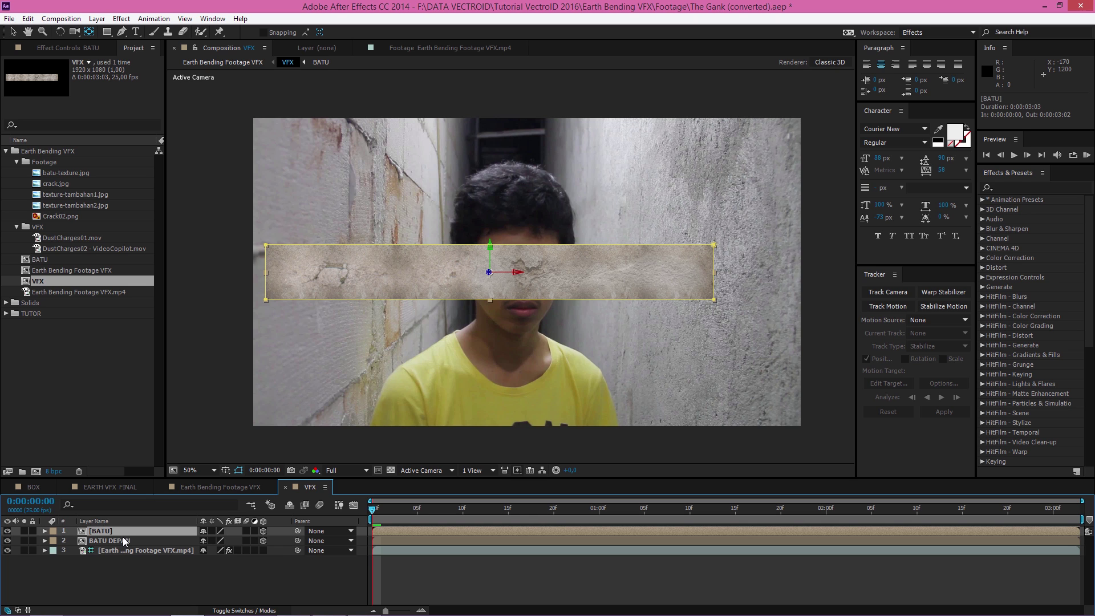
key(Return)
text(BATU AT)
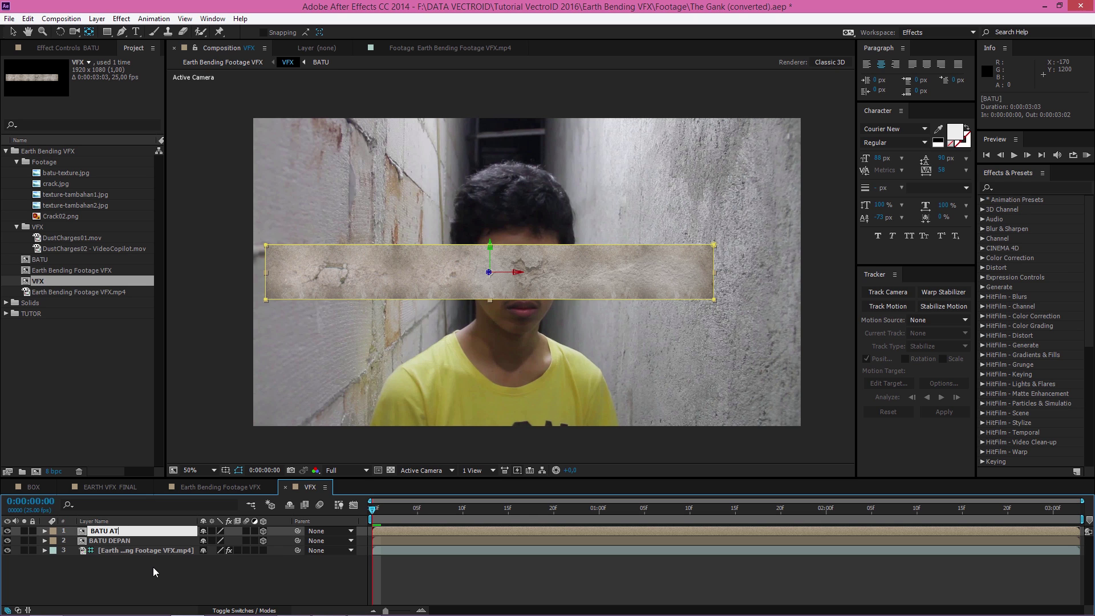
text(AS)
click(150, 576)
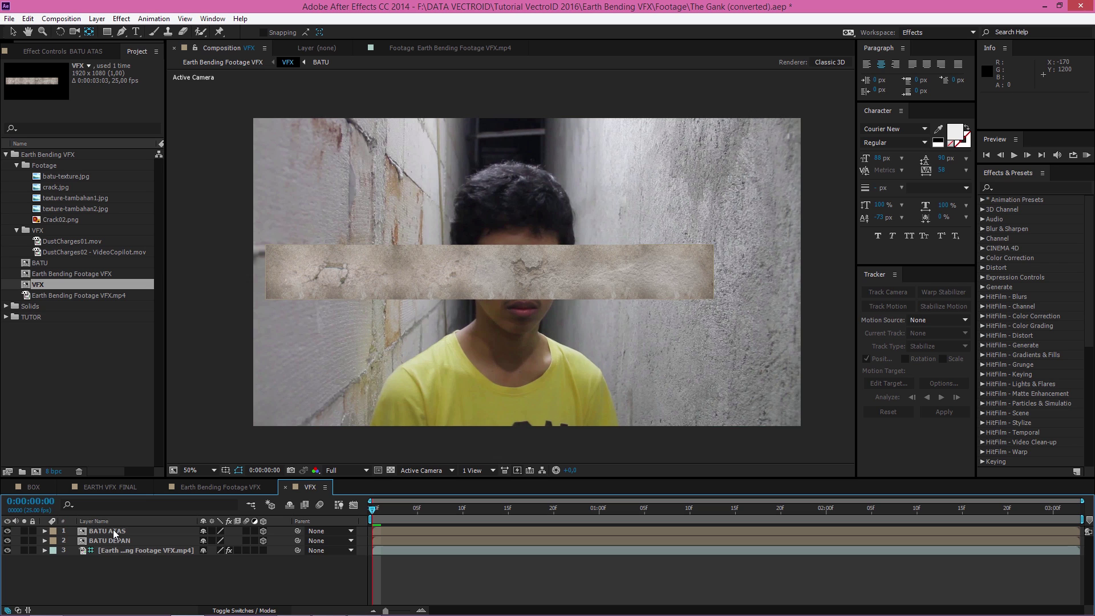
Set the BATU ATAS layer's X Rotation to 90°
click(117, 532)
key(r)
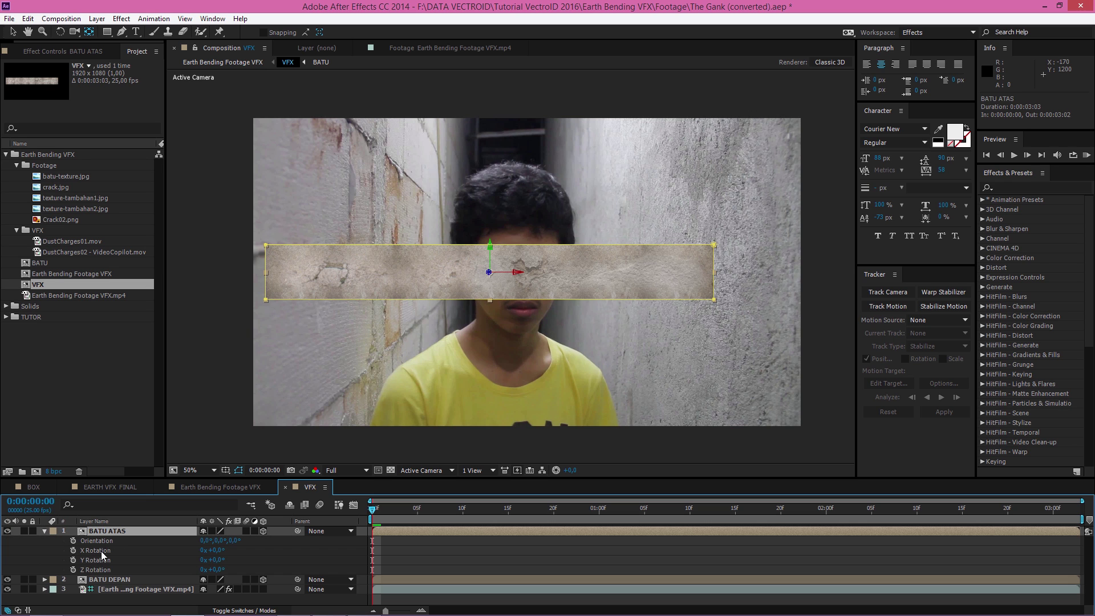
key(ctrl+z)
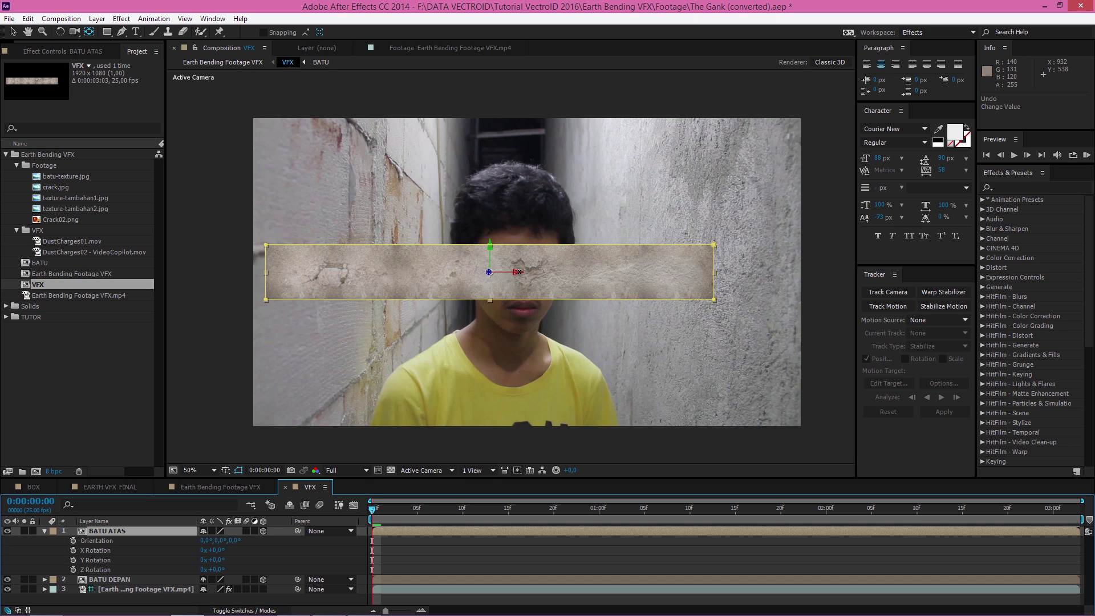
click(100, 551)
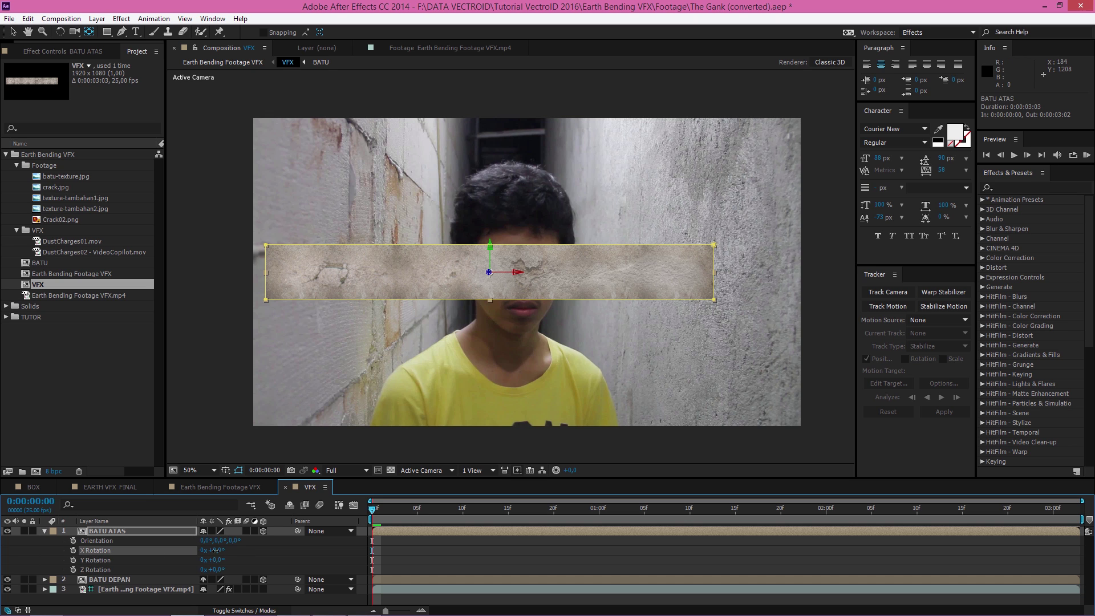
click(216, 551)
text(90)
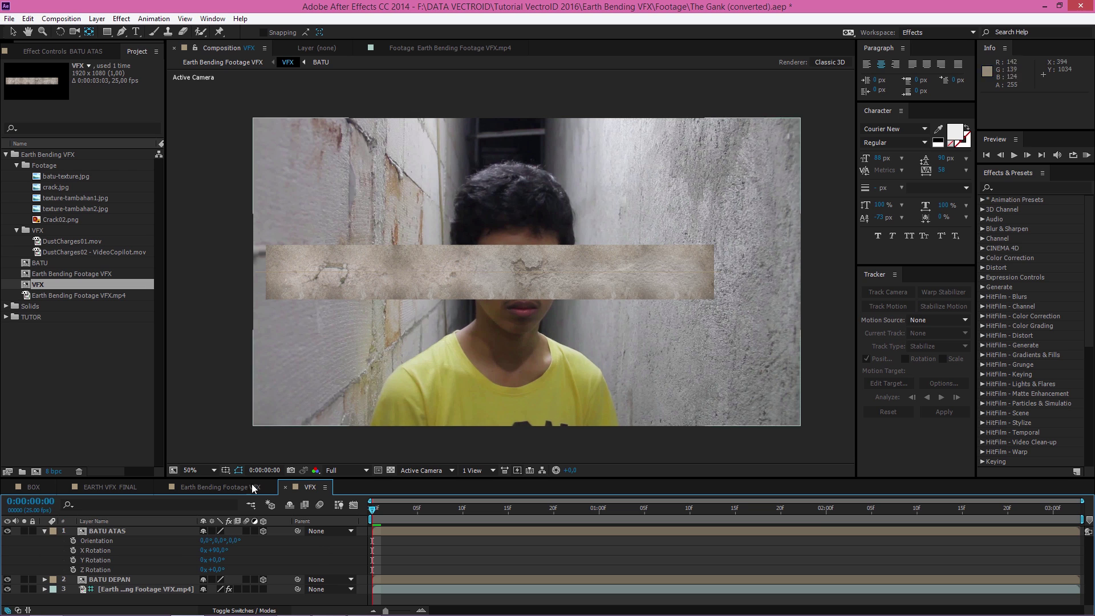
Move the BATU ATAS layer up above the front stone strip, to a Y position of about 290
click(99, 535)
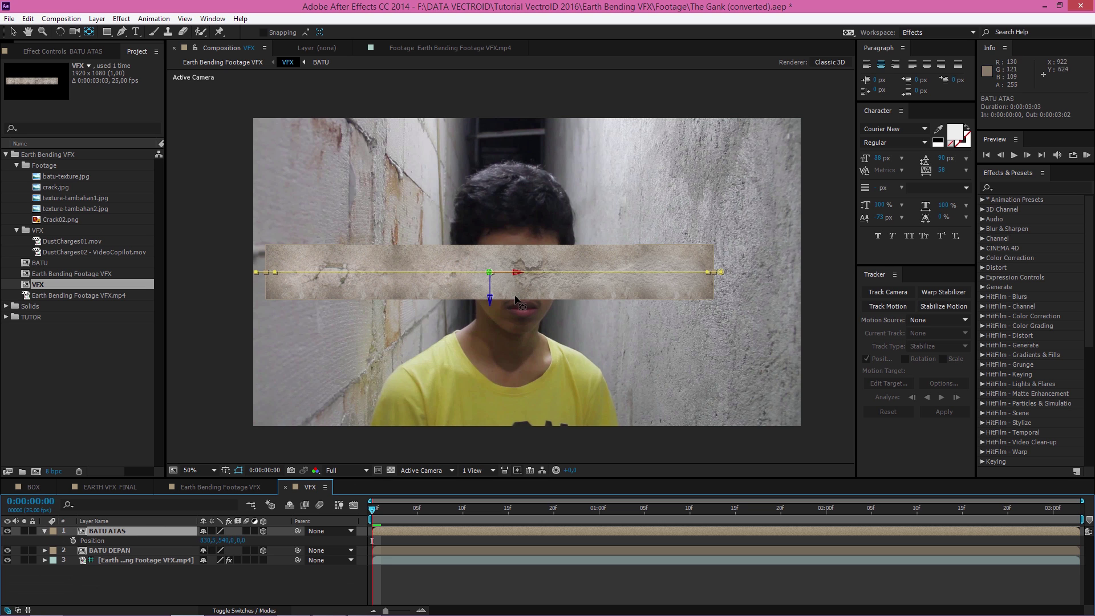
key(p)
drag(490, 298, 523, 215)
Examine how the blue top face meets the red front face in the BOX composition, undoing a trial move, and return to VFX
click(25, 487)
key(c)
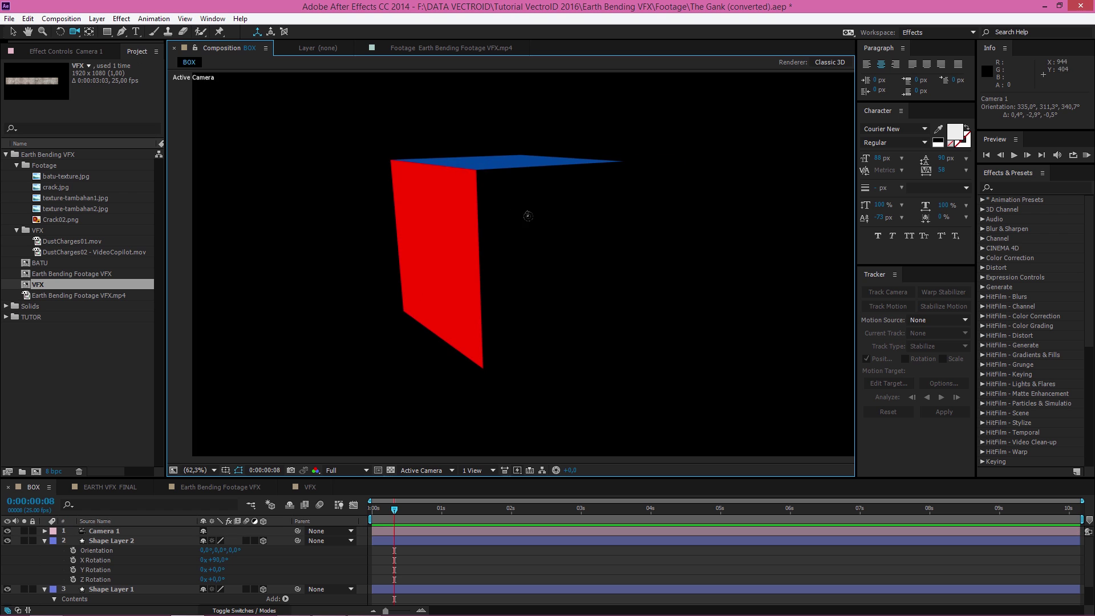
key(v)
click(507, 155)
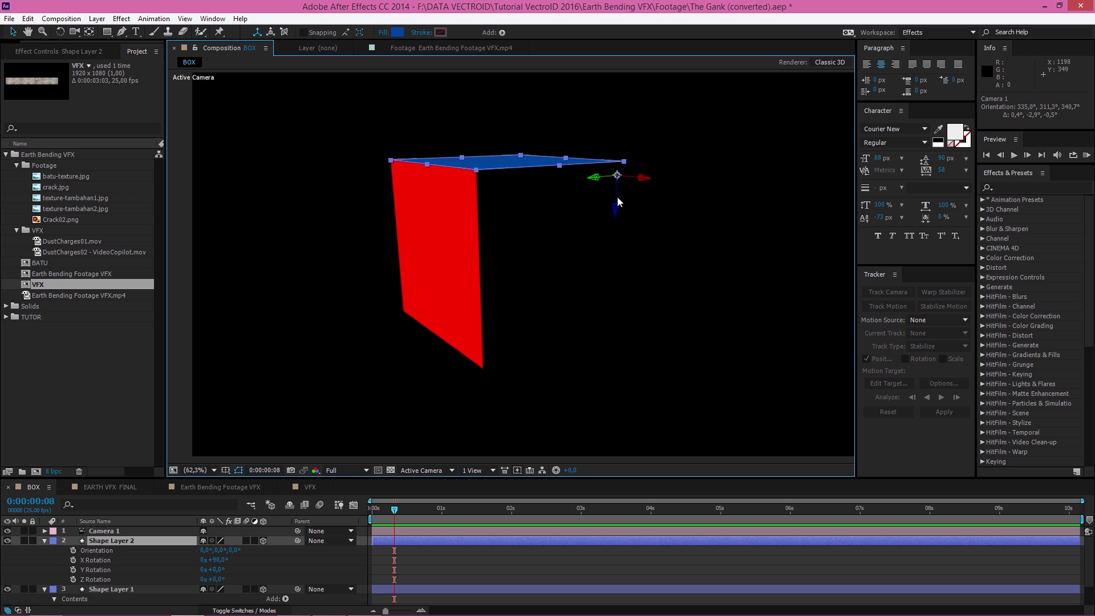
mouse_move(617, 200)
mouse_down()
mouse_move(618, 188)
mouse_move(636, 200)
mouse_up()
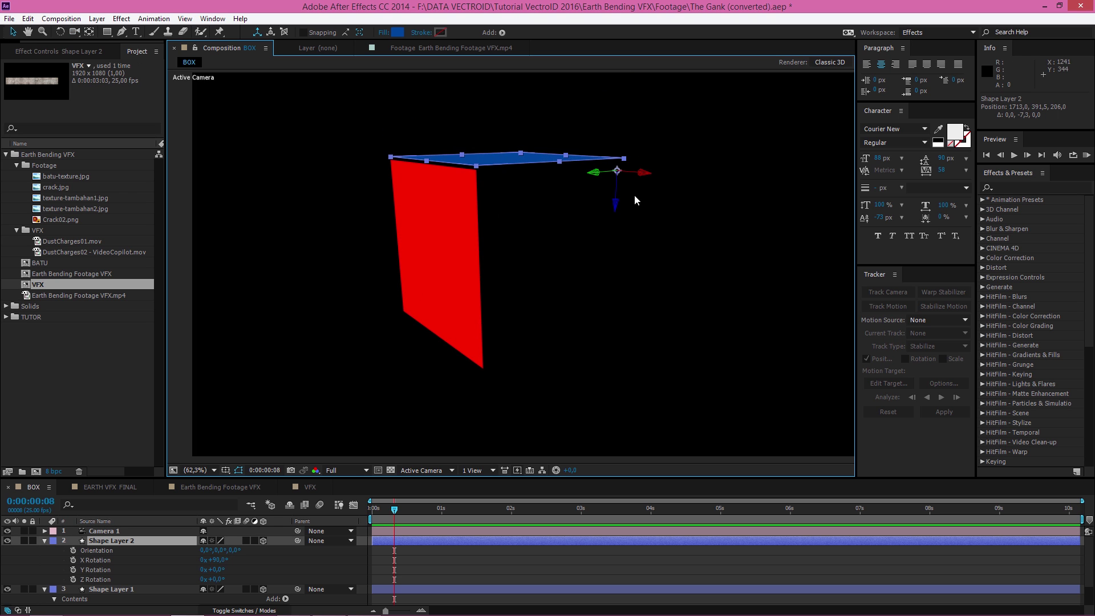
key(ctrl+z)
click(461, 198)
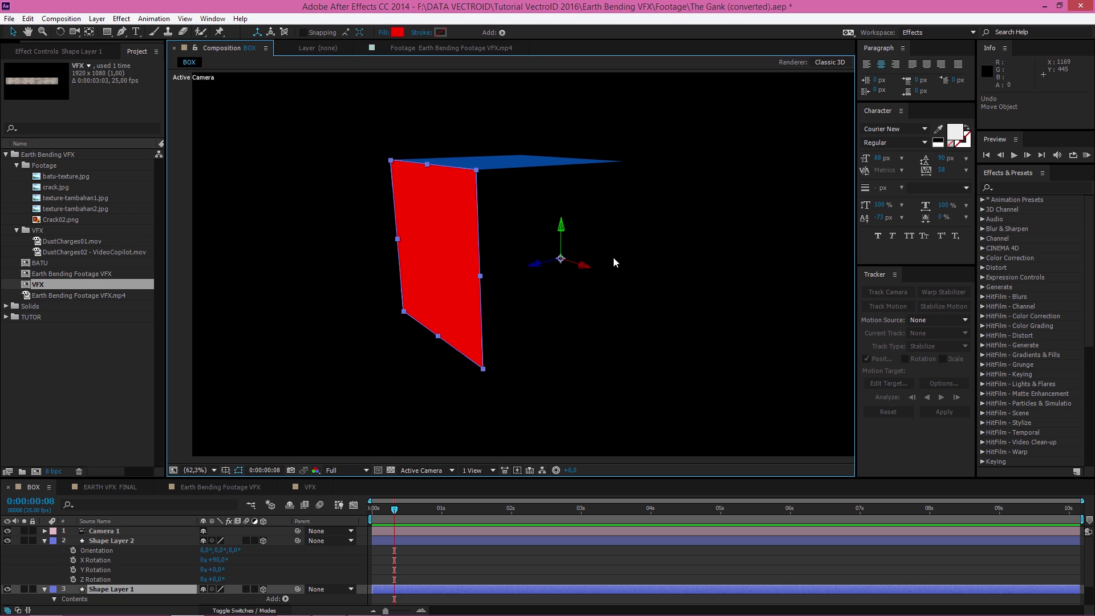
scroll(619, 263, up, 1)
key(c)
mouse_move(542, 271)
mouse_down()
mouse_move(552, 276)
mouse_move(542, 275)
mouse_up()
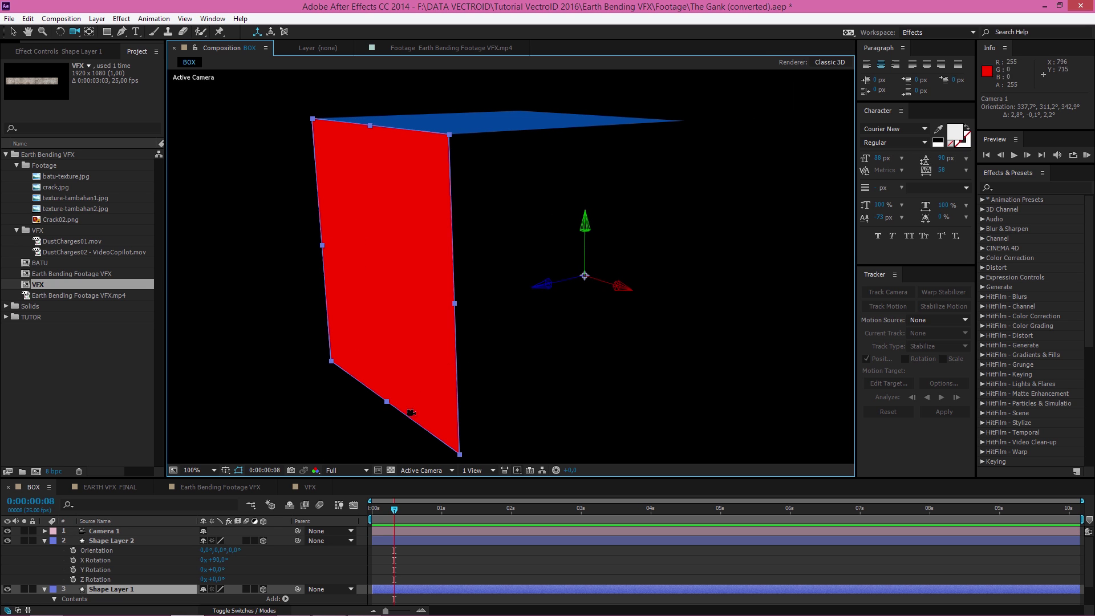
click(308, 487)
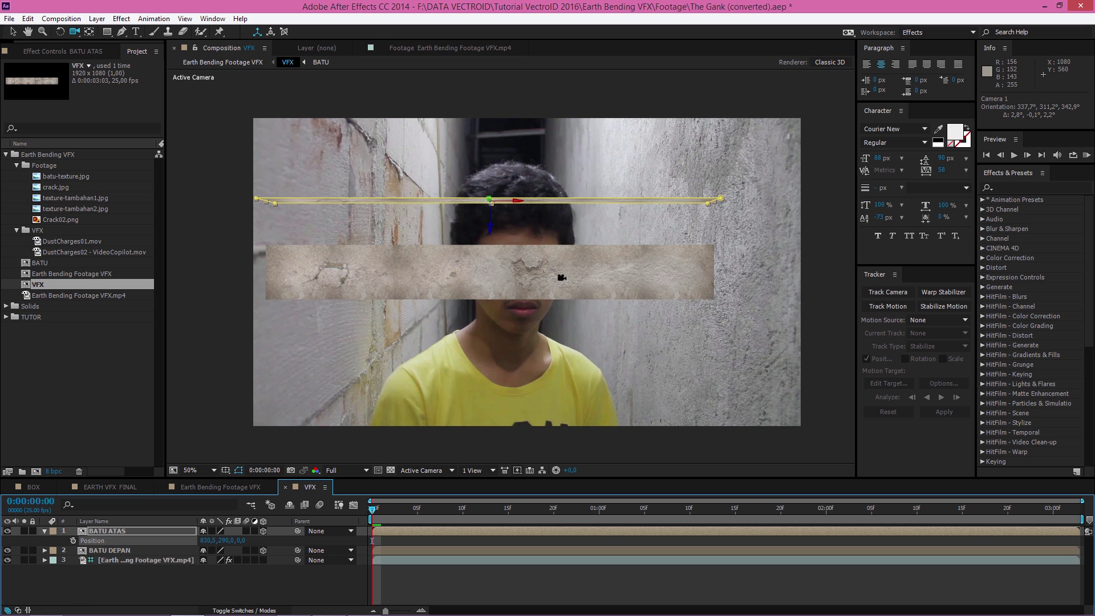
Enable Snapping, switch the axis mode to World Axis for the BATU ATAS layer, and deselect the layer
key(v)
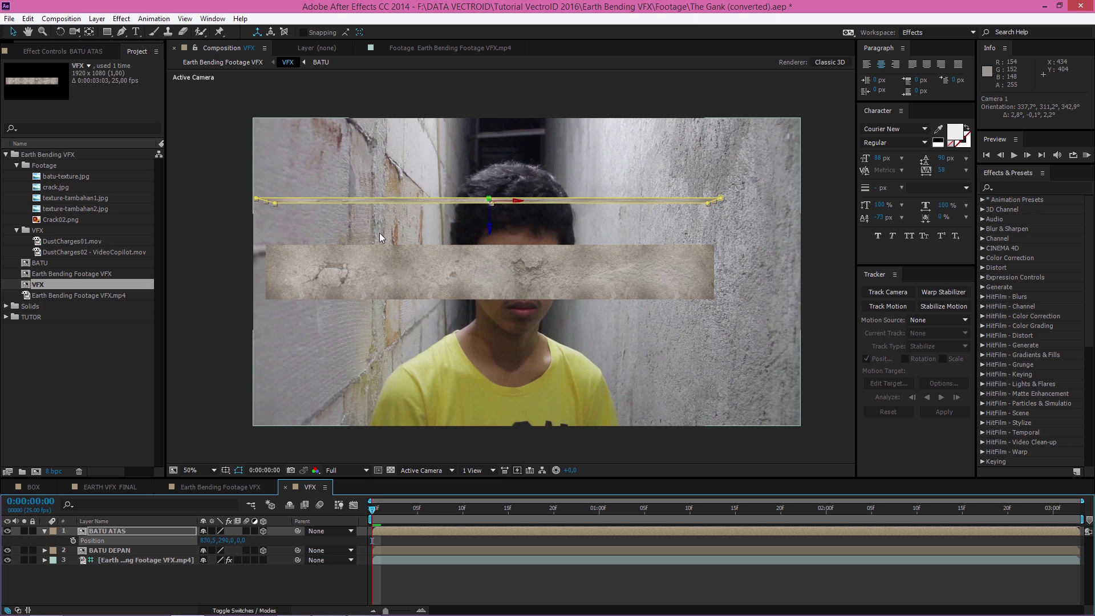
click(308, 32)
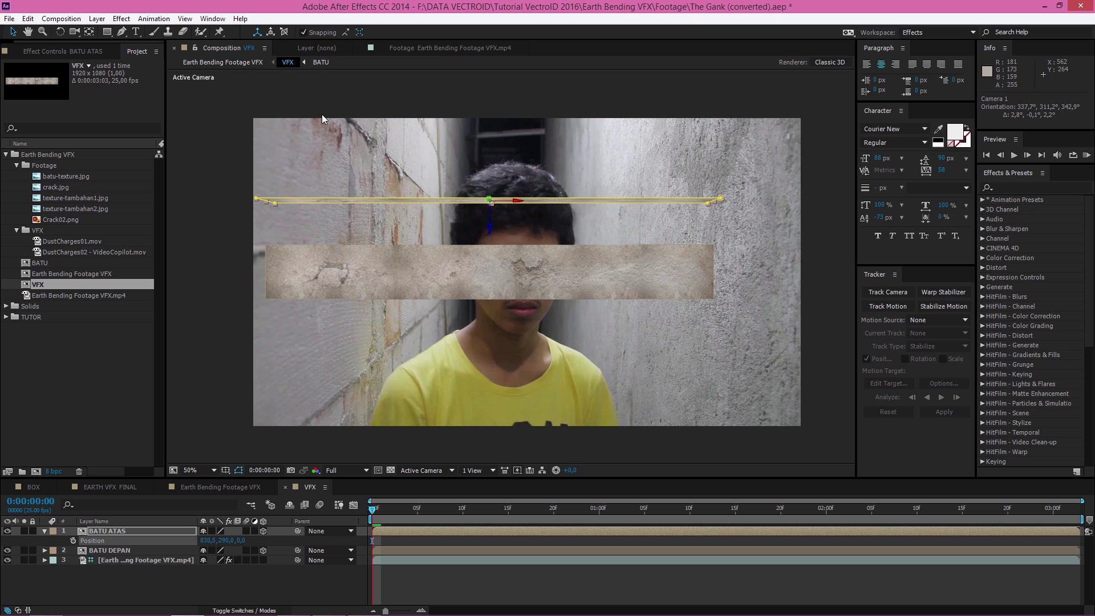
click(271, 33)
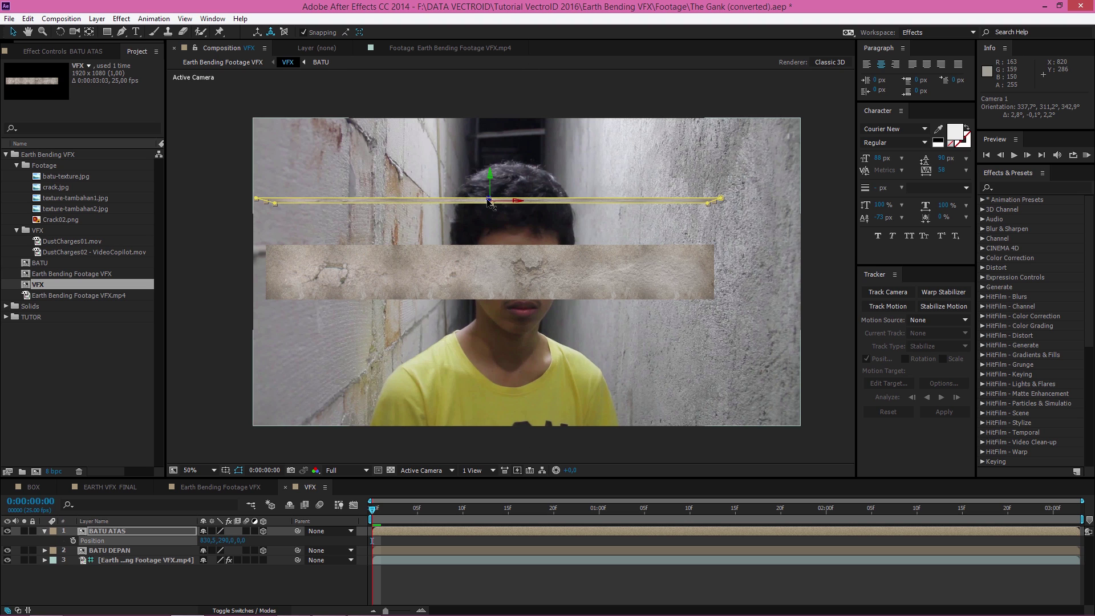
click(489, 546)
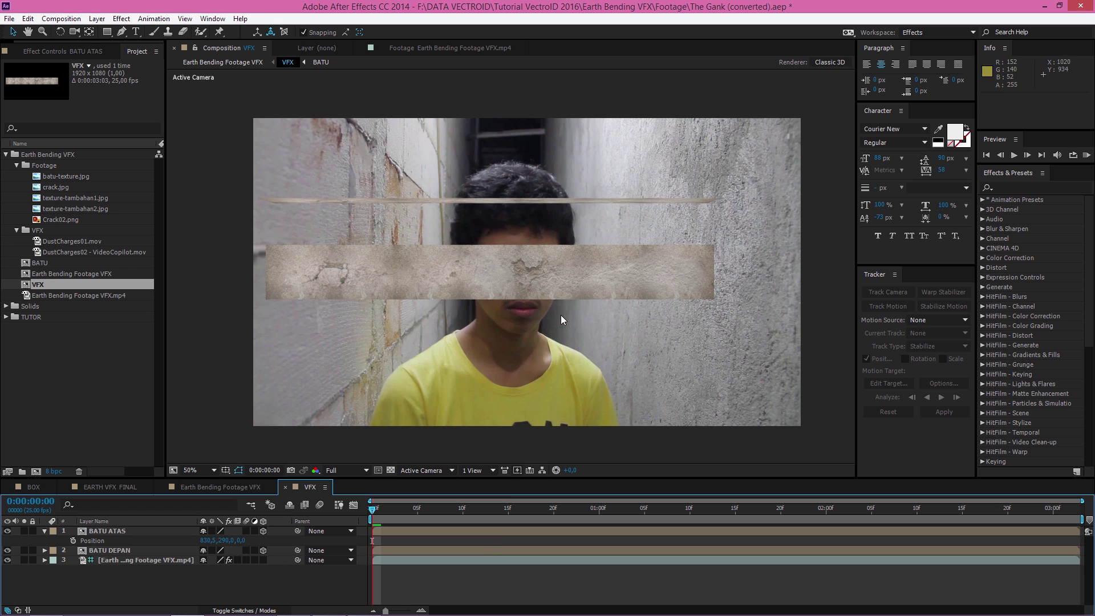
Add a one-node camera with the 24mm preset to the VFX composition
click(97, 19)
mouse_move(228, 32)
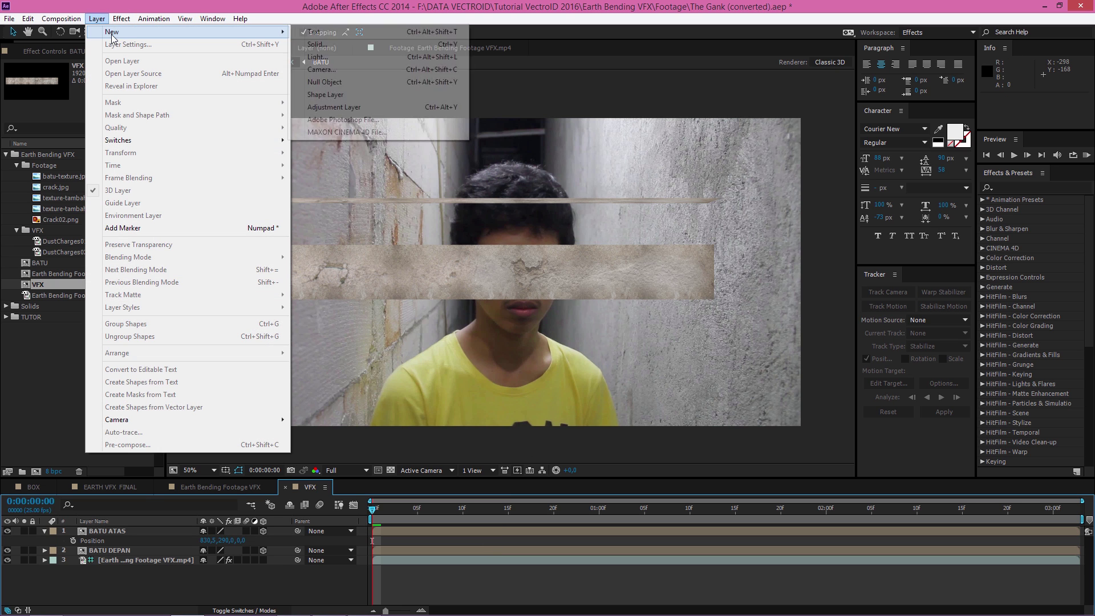
click(321, 69)
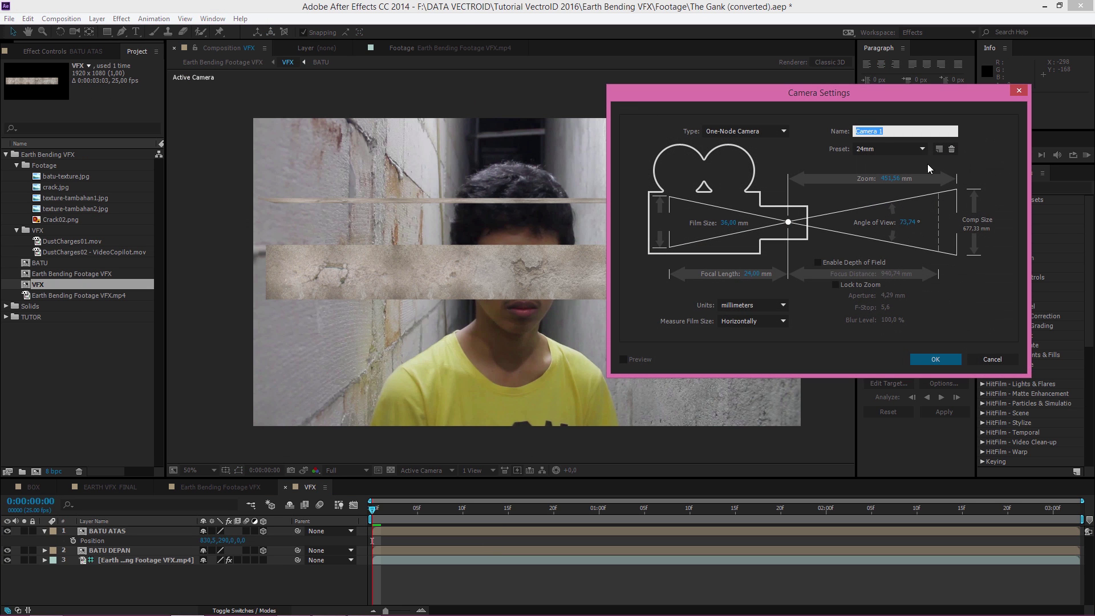
click(934, 357)
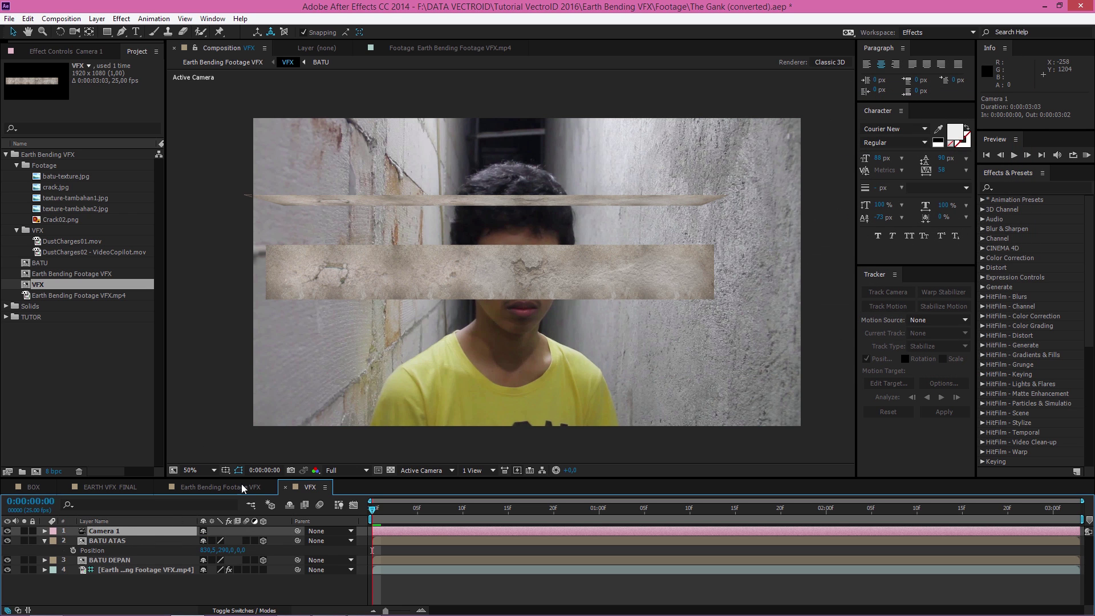
Orbit the camera to view the two stone faces from the side, and hide the footage layer
click(74, 31)
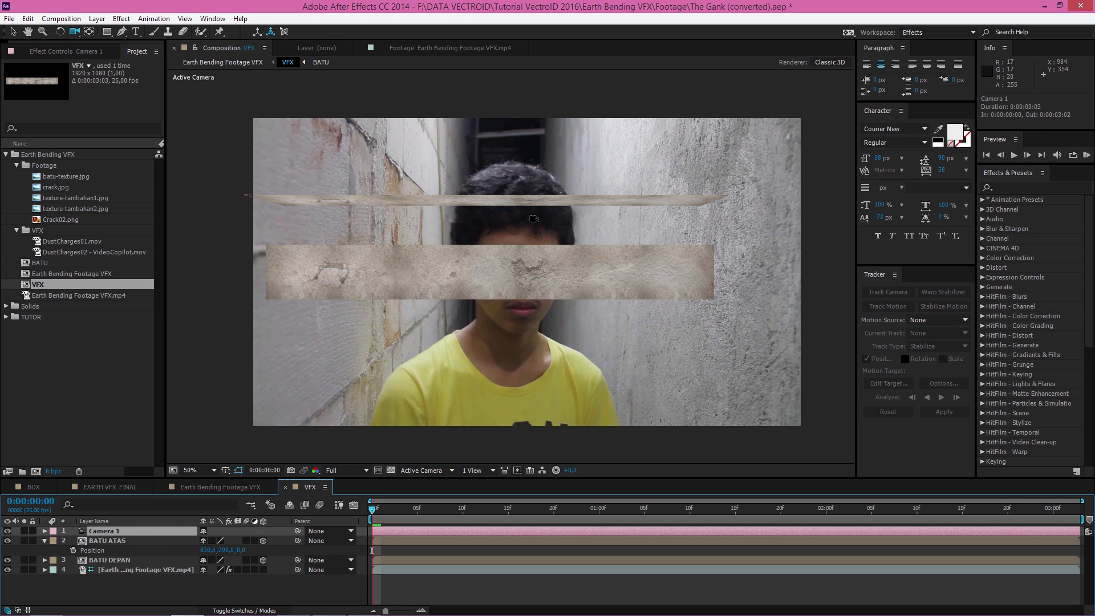
click(75, 33)
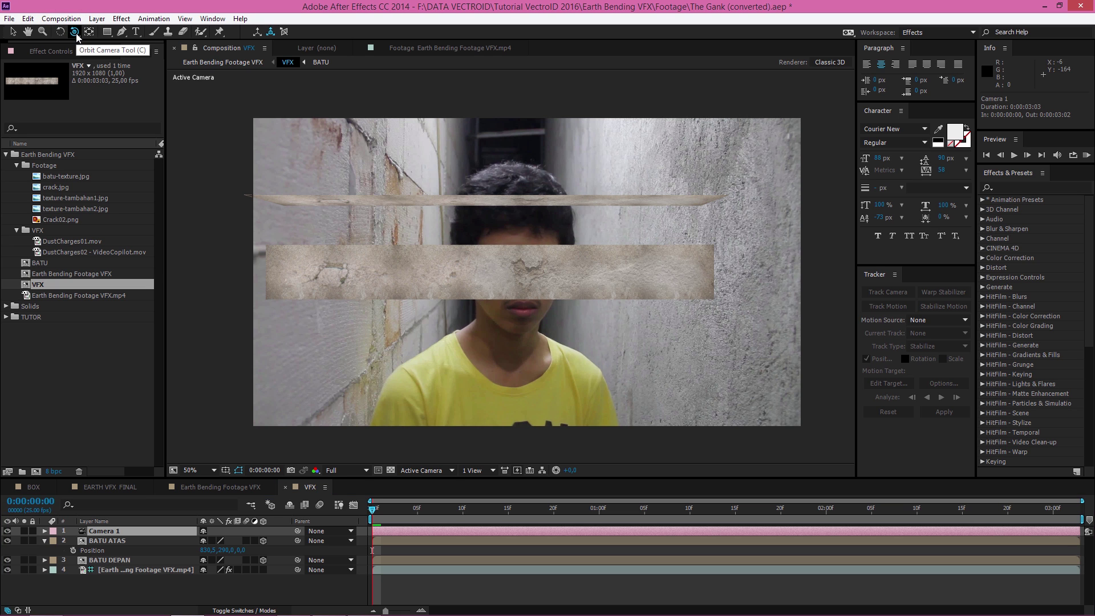
drag(669, 279, 484, 260)
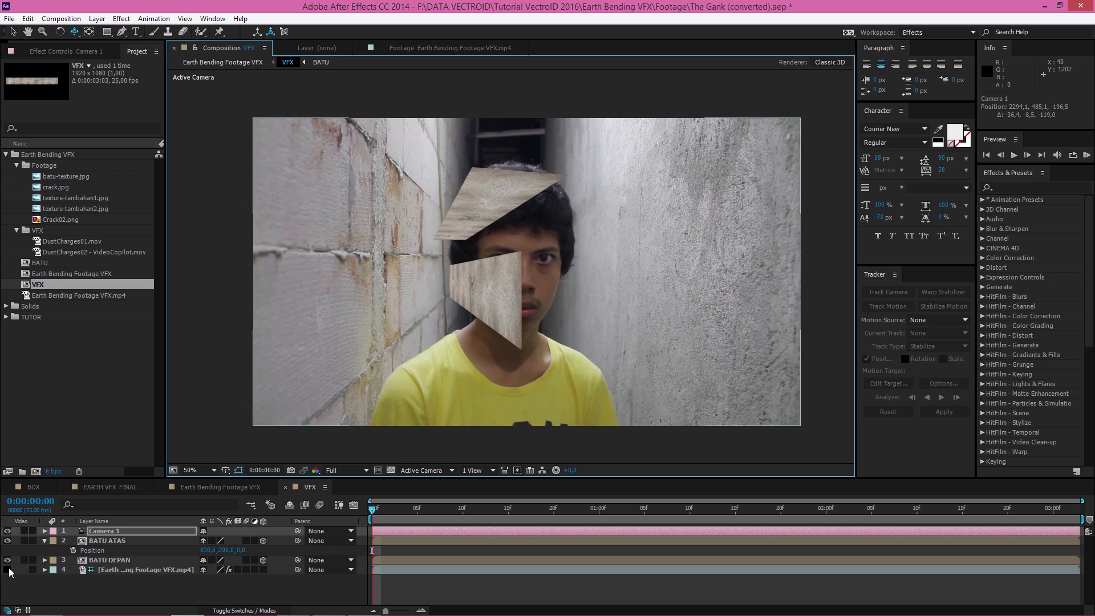
click(7, 569)
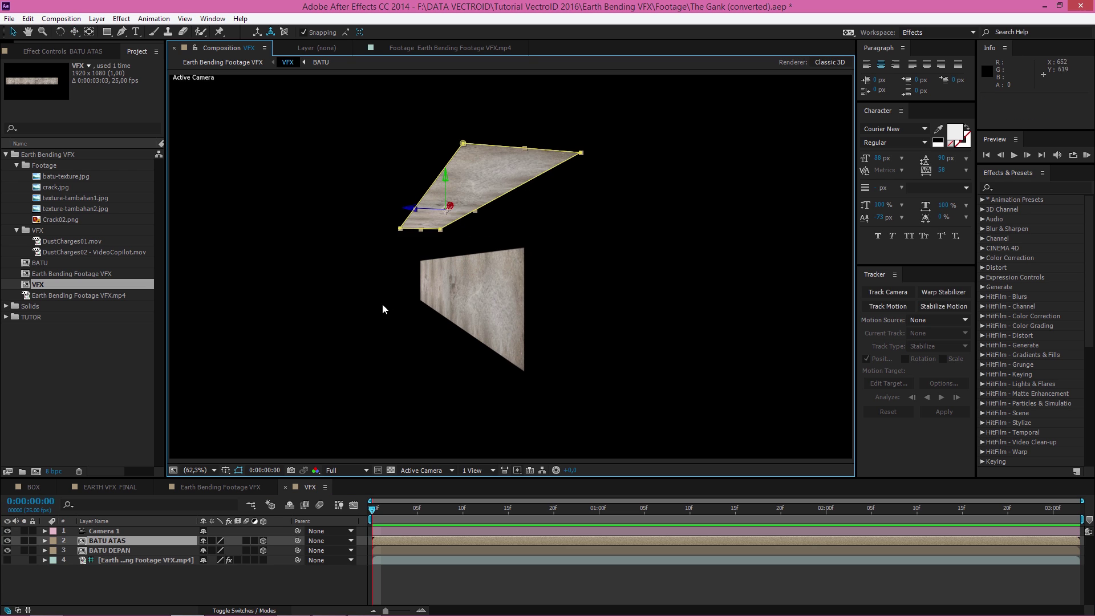
Lock Mask 1 on both the BATU ATAS and BATU DEPAN layers
click(383, 304)
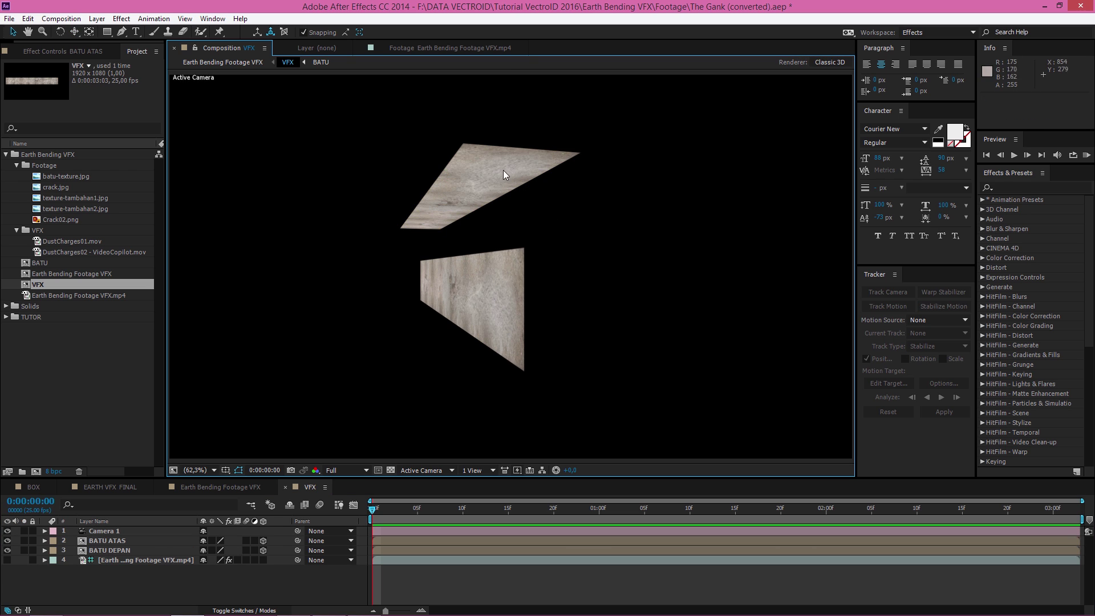
click(486, 178)
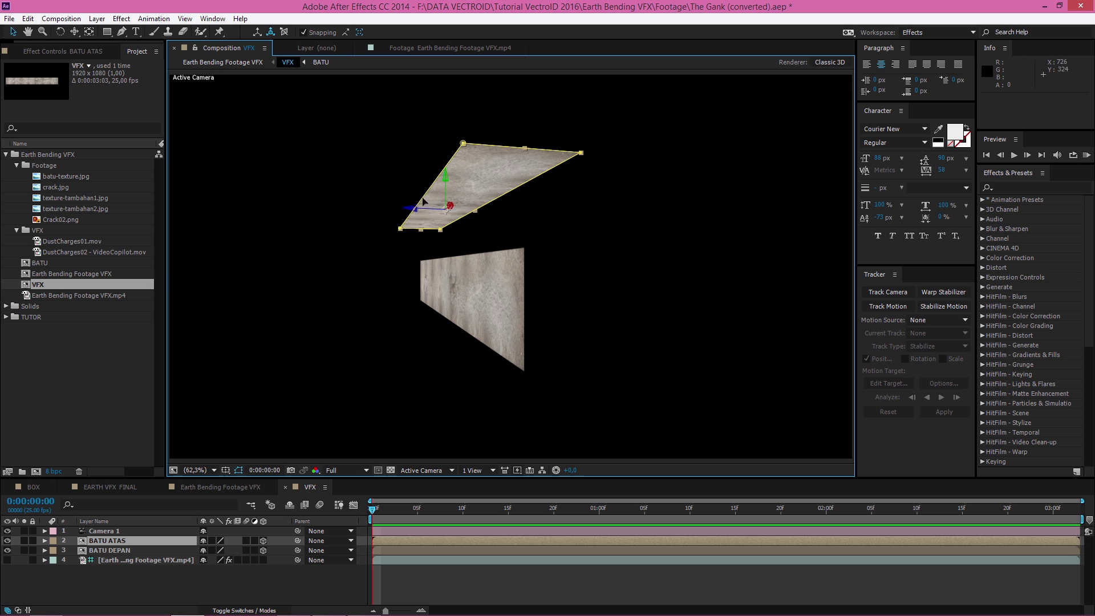
click(491, 306)
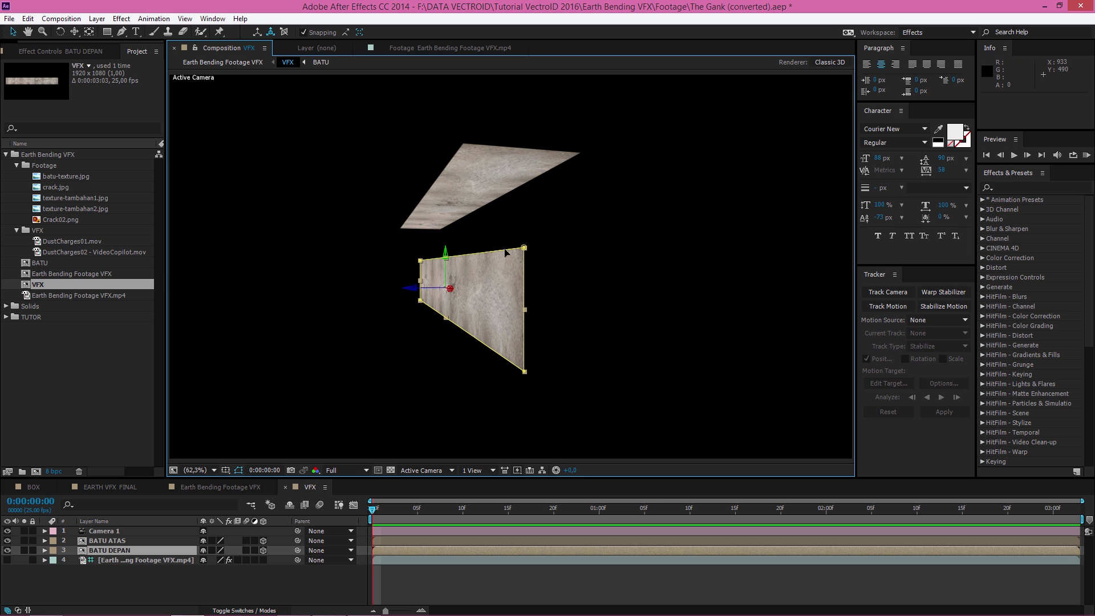
click(124, 538)
key(m)
click(89, 549)
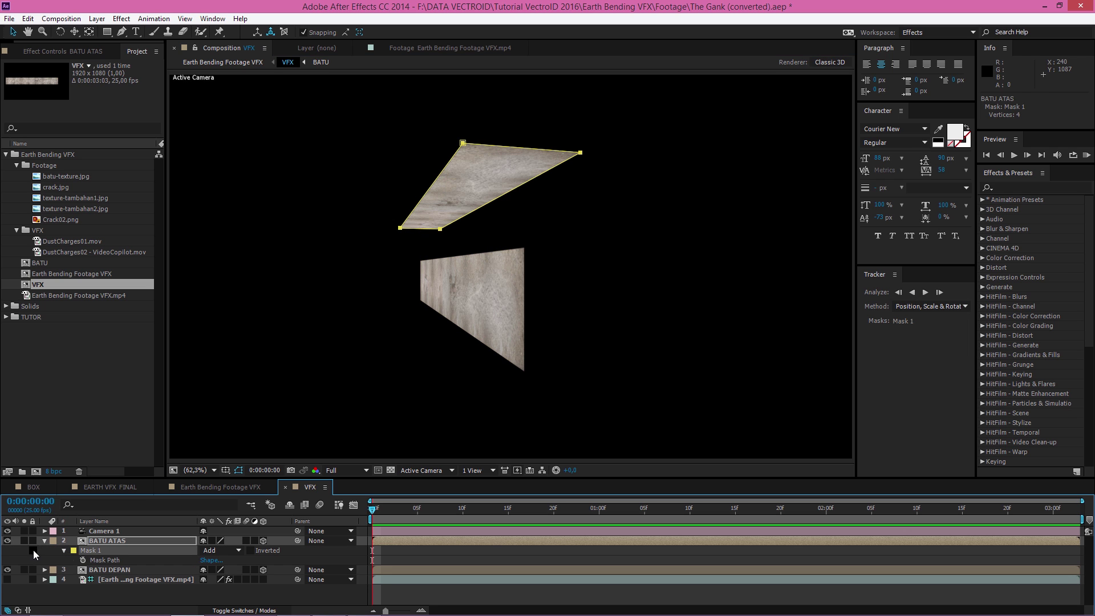
click(33, 550)
click(109, 569)
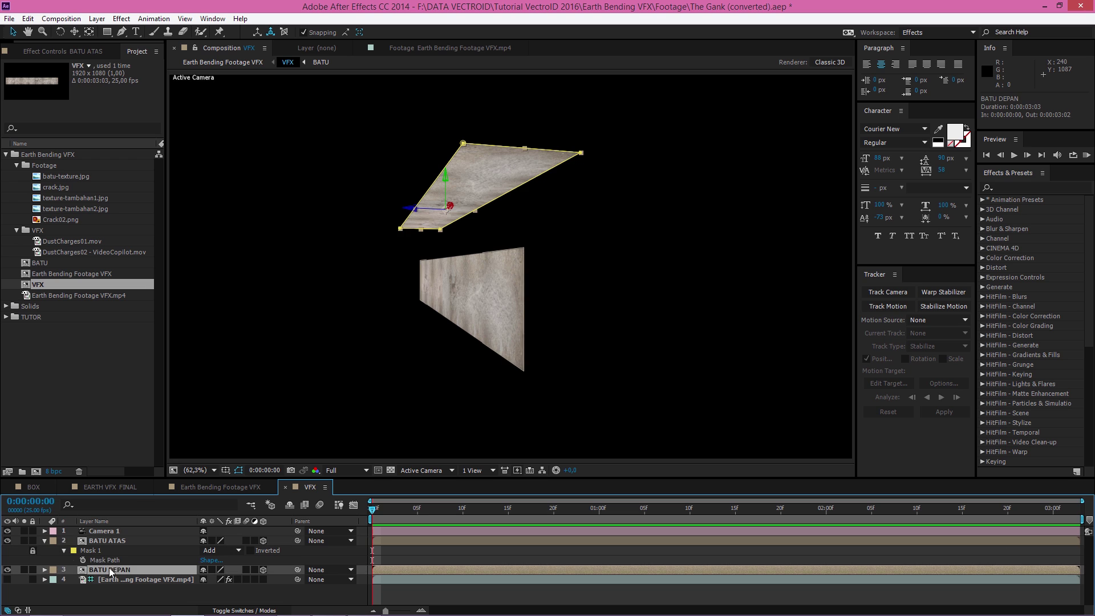
key(m)
click(33, 579)
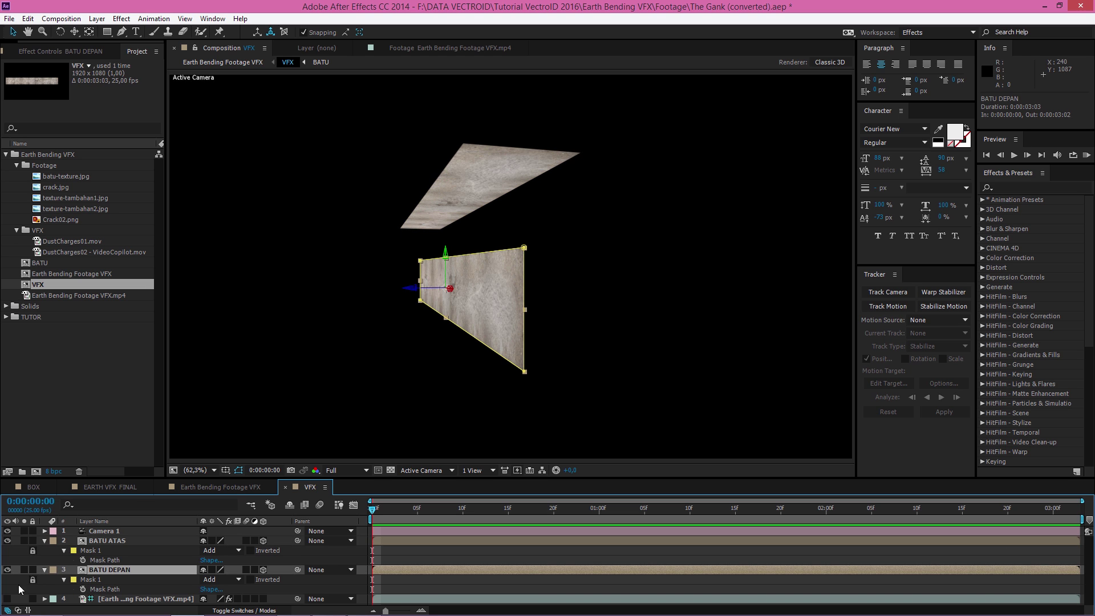
Try snapping the BATU ATAS corner onto the upper corner of BATU DEPAN, and undo the move
click(461, 155)
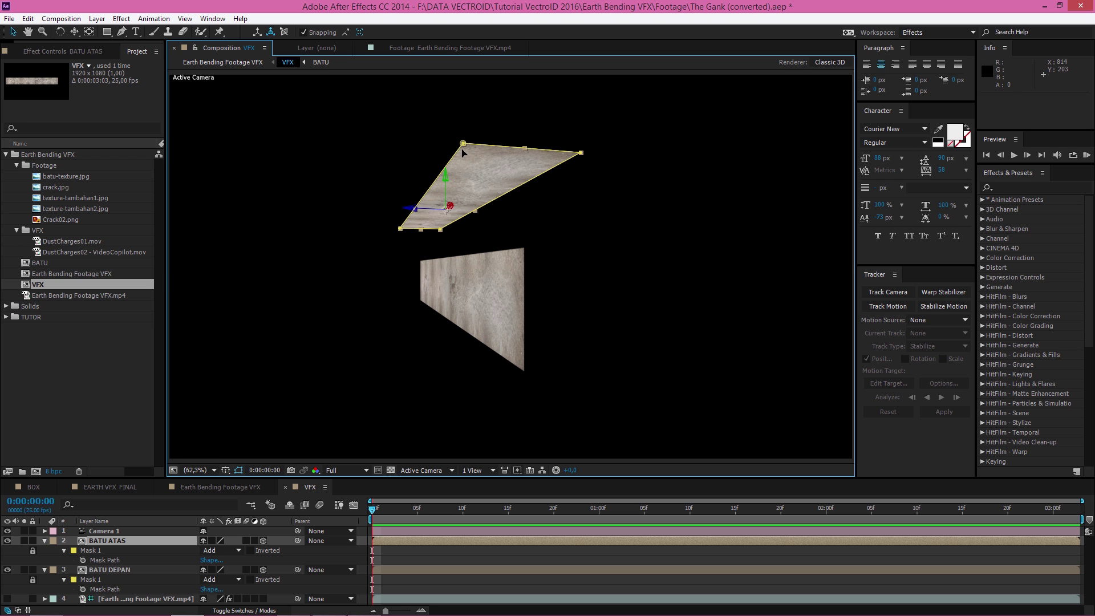
drag(463, 153, 519, 243)
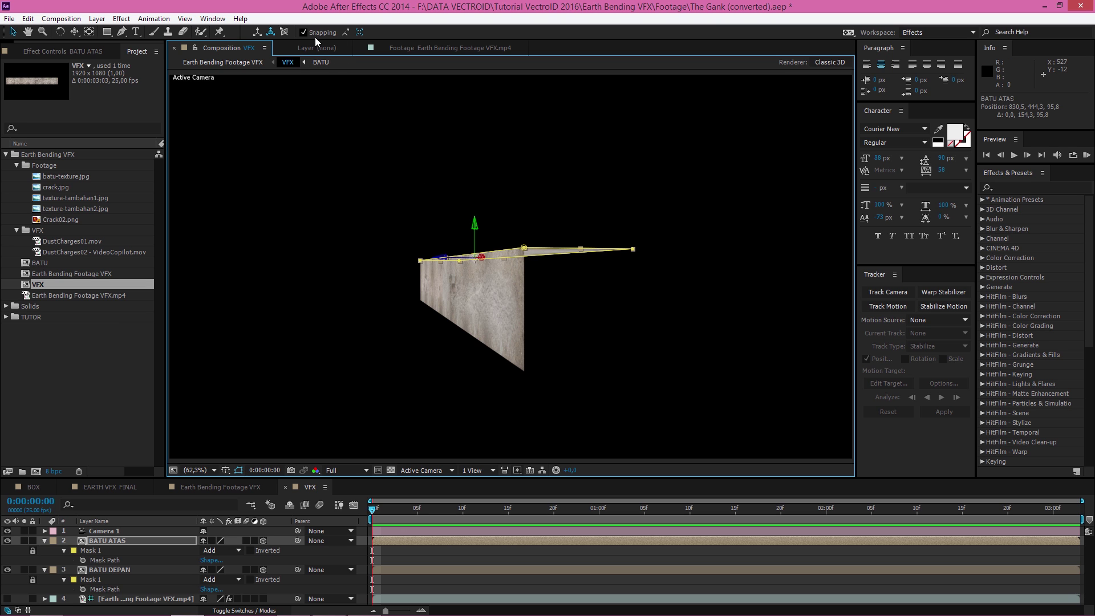
key(ctrl+z)
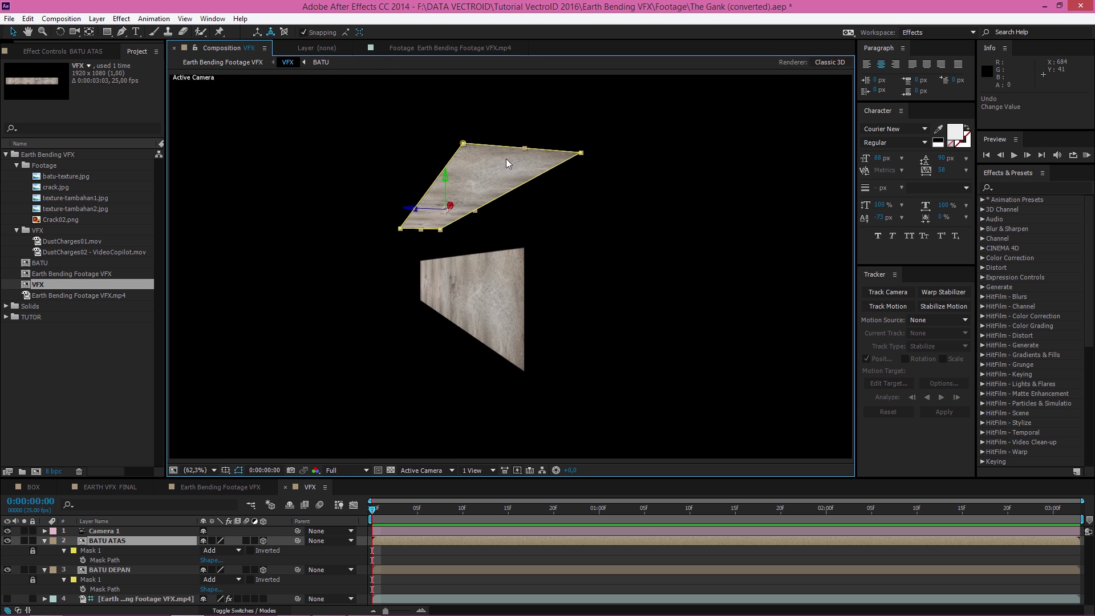
Turn off Snapping and, in the Right view, move BATU ATAS to about Y 443.5 and Z -97.5, level with the front face's upper edge
click(306, 32)
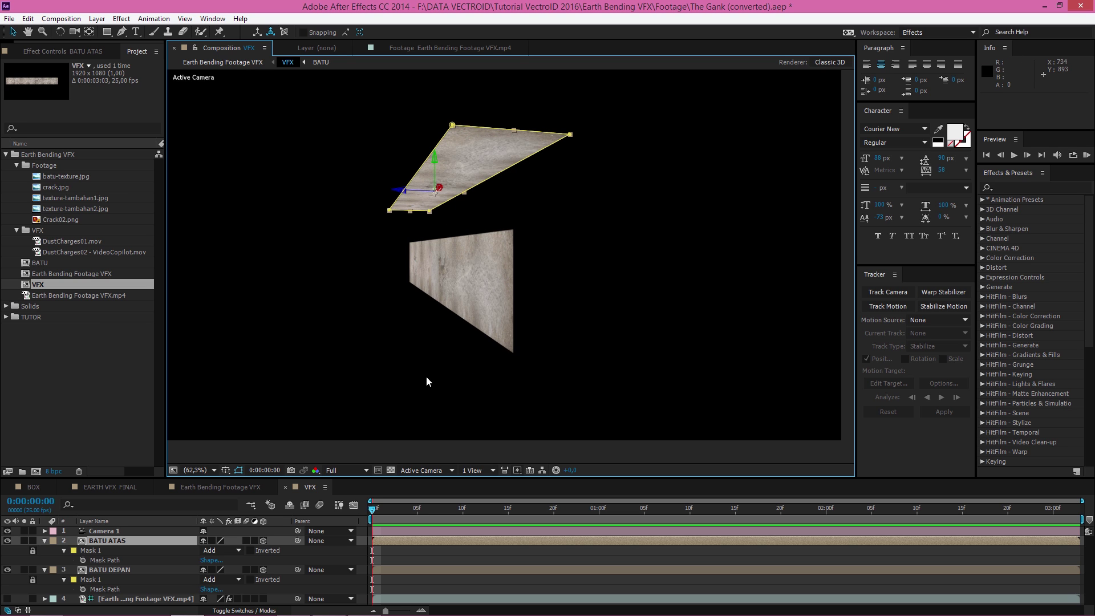
click(424, 470)
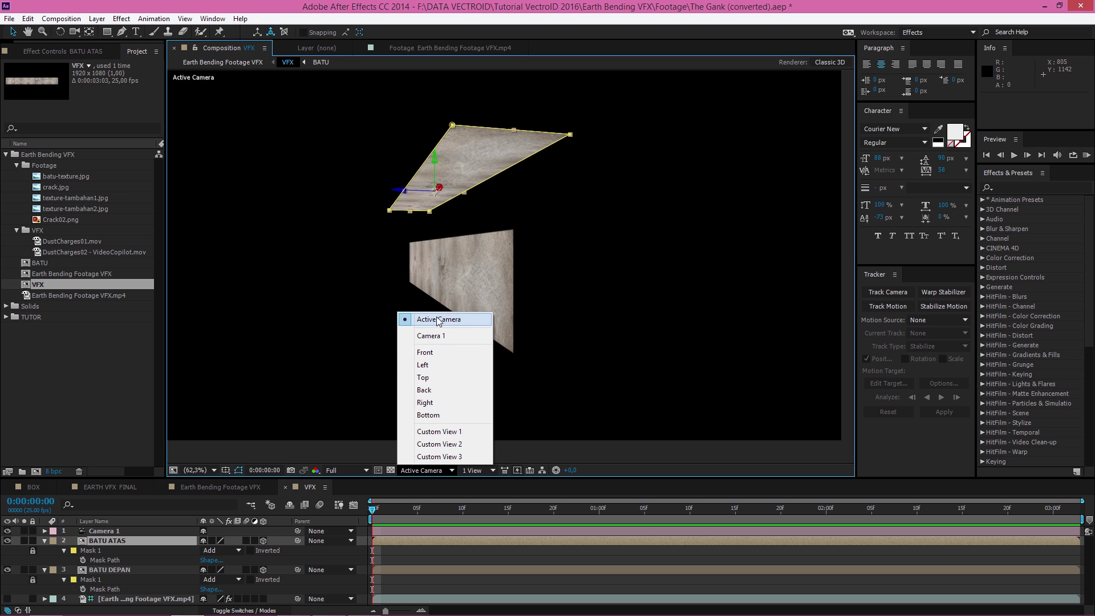
click(437, 402)
scroll(468, 249, up, 1)
drag(504, 93, 504, 200)
scroll(509, 242, up, 1)
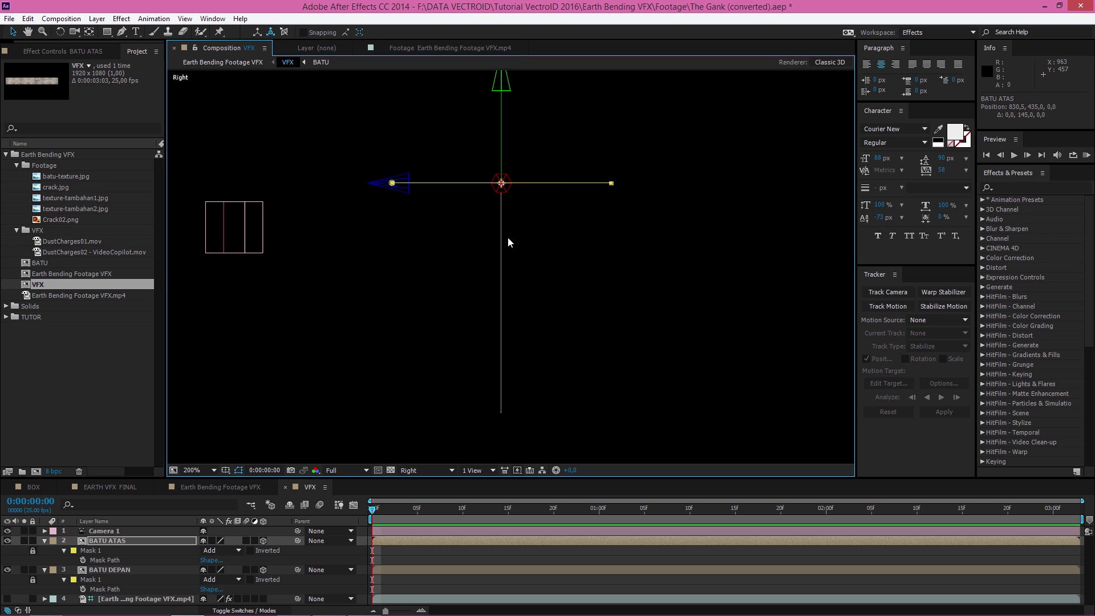
drag(438, 184, 328, 195)
drag(392, 132, 391, 142)
Check the BATU ATAS placement in the Top view, undoing the last move, and return to the Right view
click(427, 470)
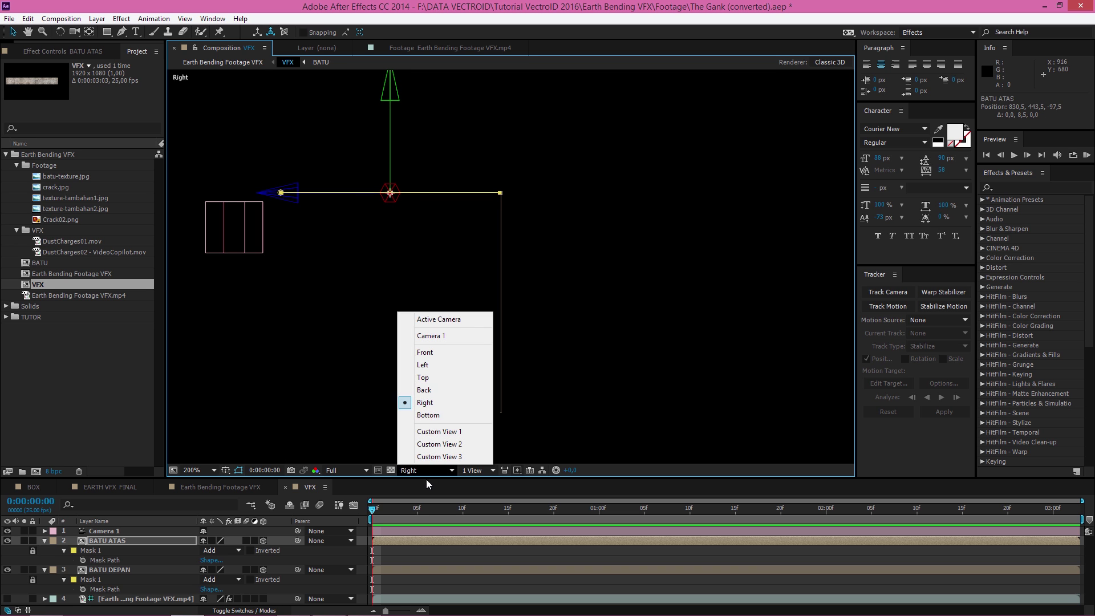
click(425, 377)
key(ctrl+z)
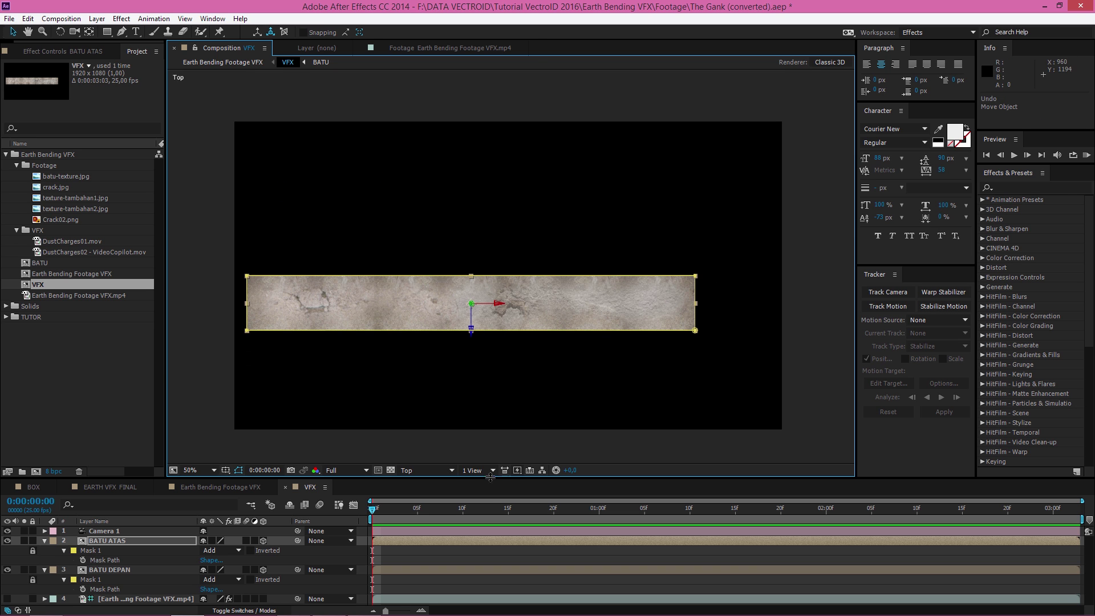
click(429, 470)
click(436, 403)
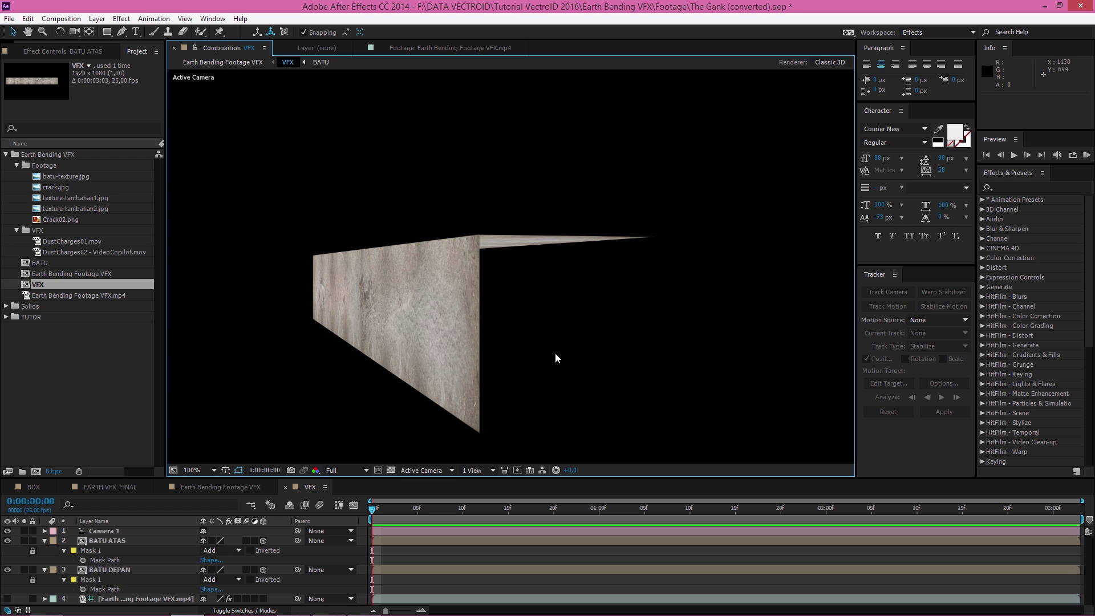
Show the footage layer again and turn off the visibility of Camera 1
click(137, 599)
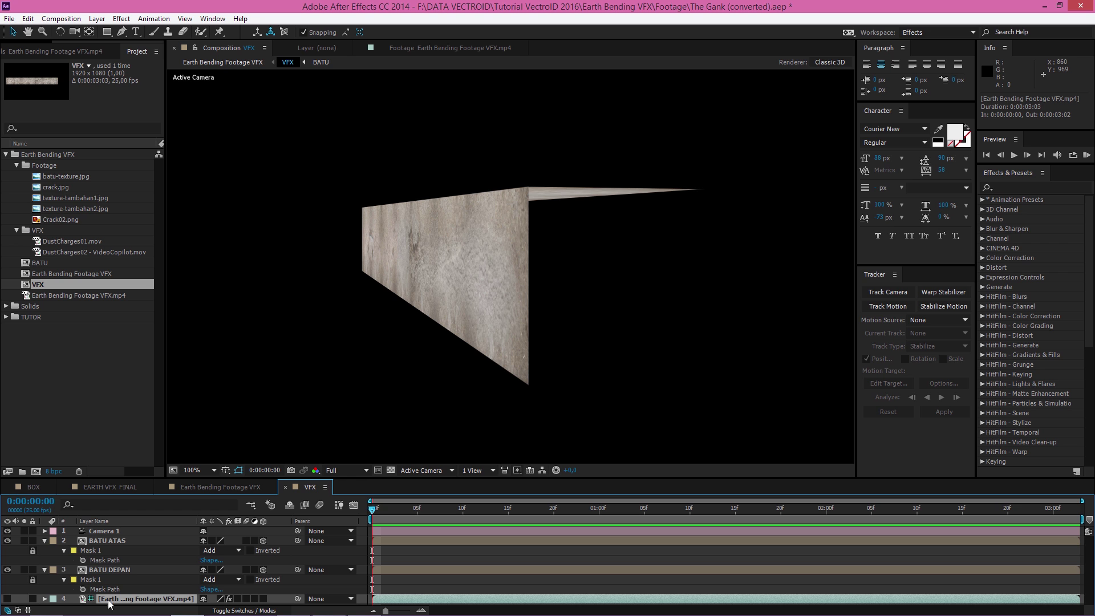
click(8, 599)
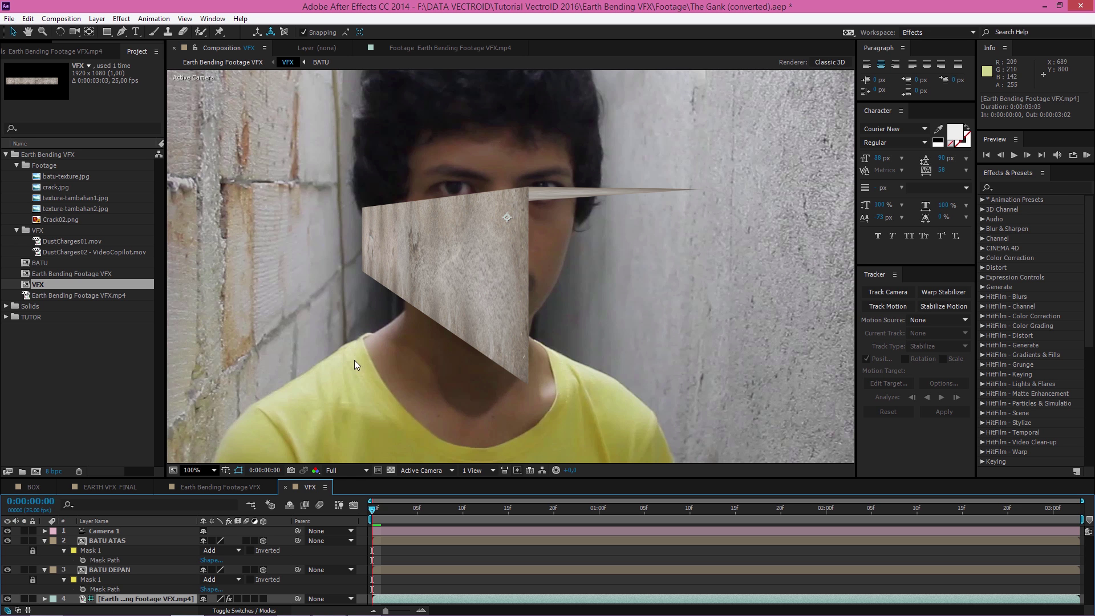
click(100, 532)
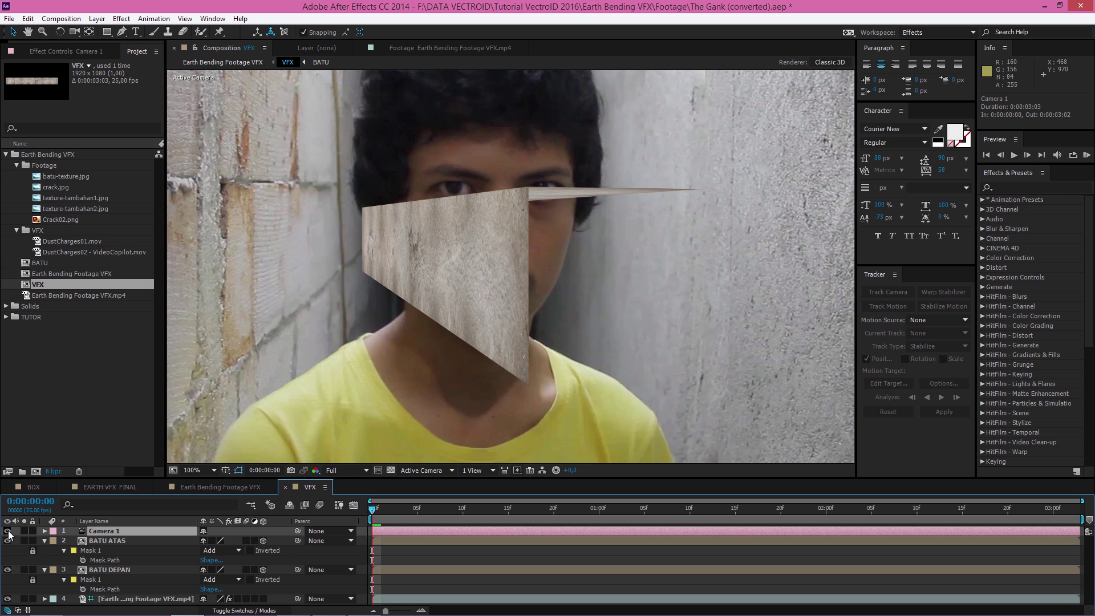
click(8, 531)
key(ctrl+z)
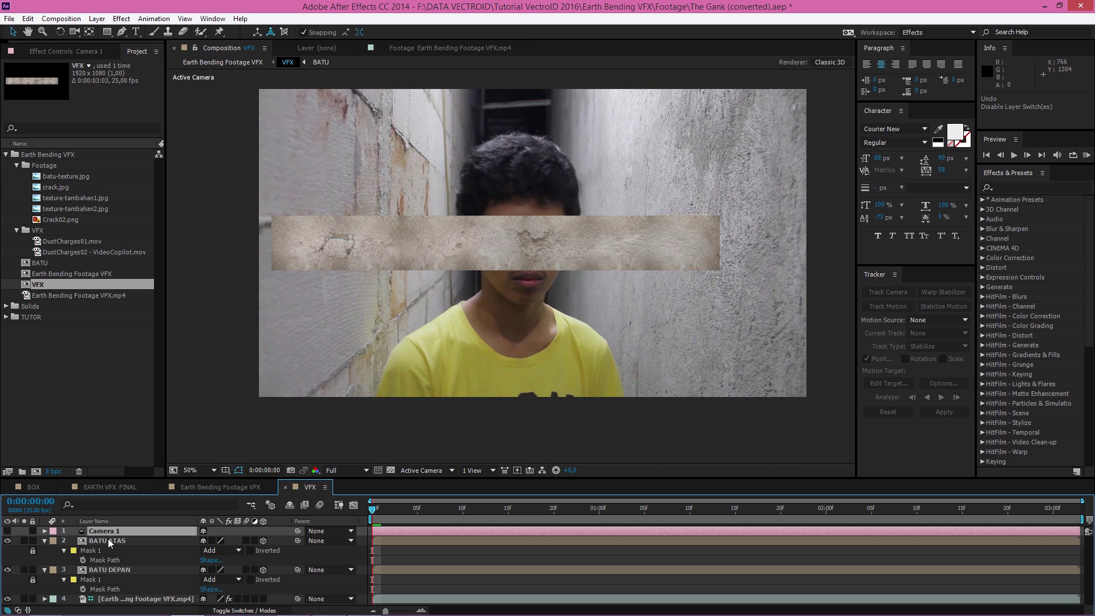
Add a null object directly above the BATU ATAS layer and rename it CONTROL
click(108, 541)
click(106, 570)
click(108, 531)
click(109, 570)
click(110, 541)
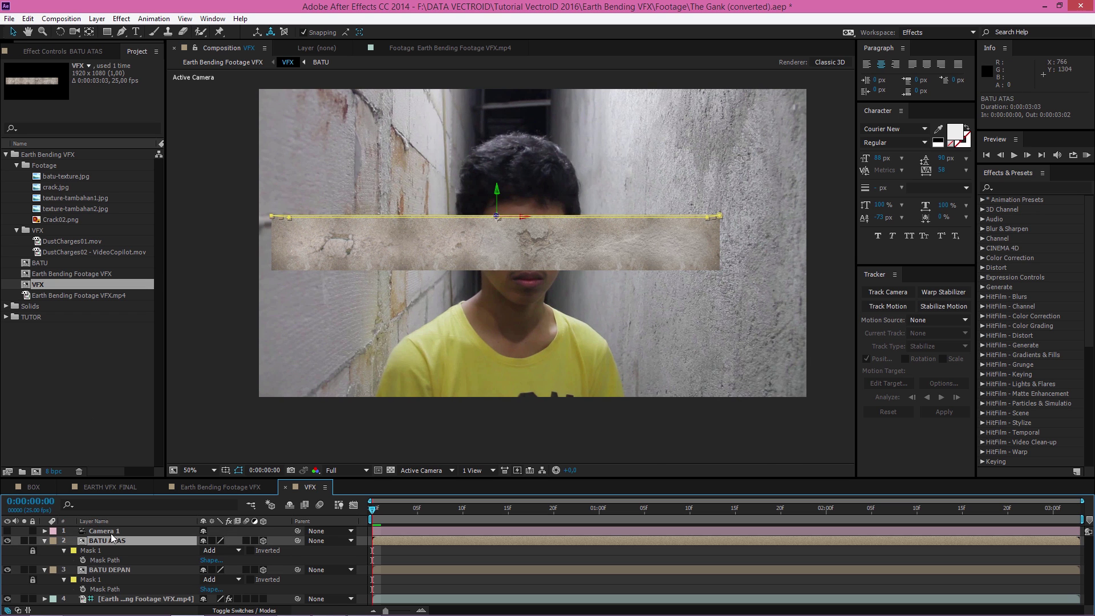
click(97, 18)
mouse_move(121, 32)
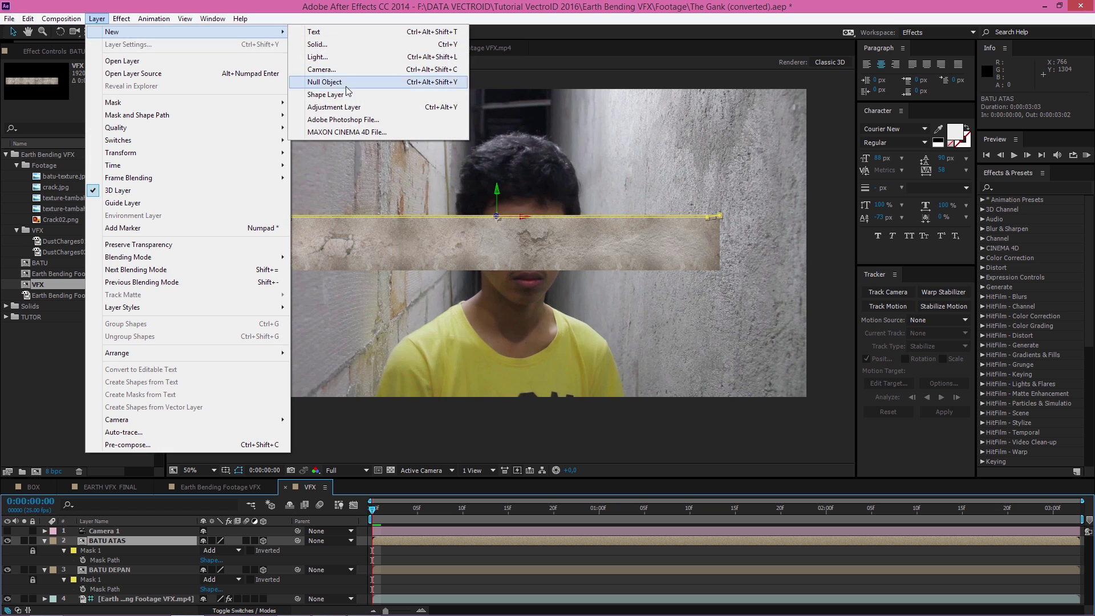
click(342, 82)
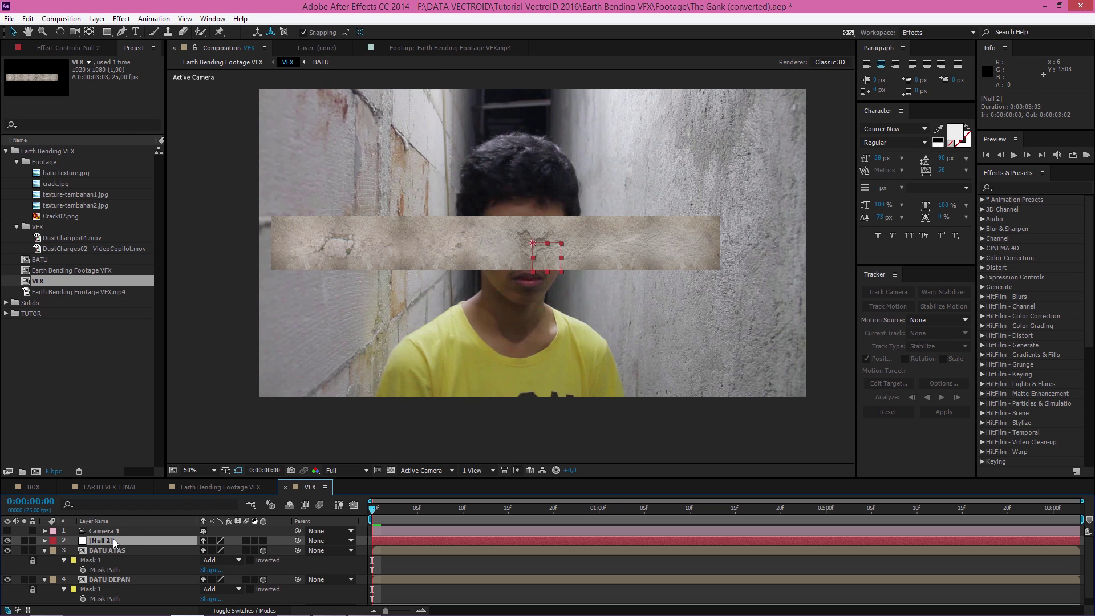
key(Return)
text(CONTROL)
key(Return)
Parent the BATU ATAS and BATU DEPAN layers to the CONTROL null
scroll(111, 543, down, 1)
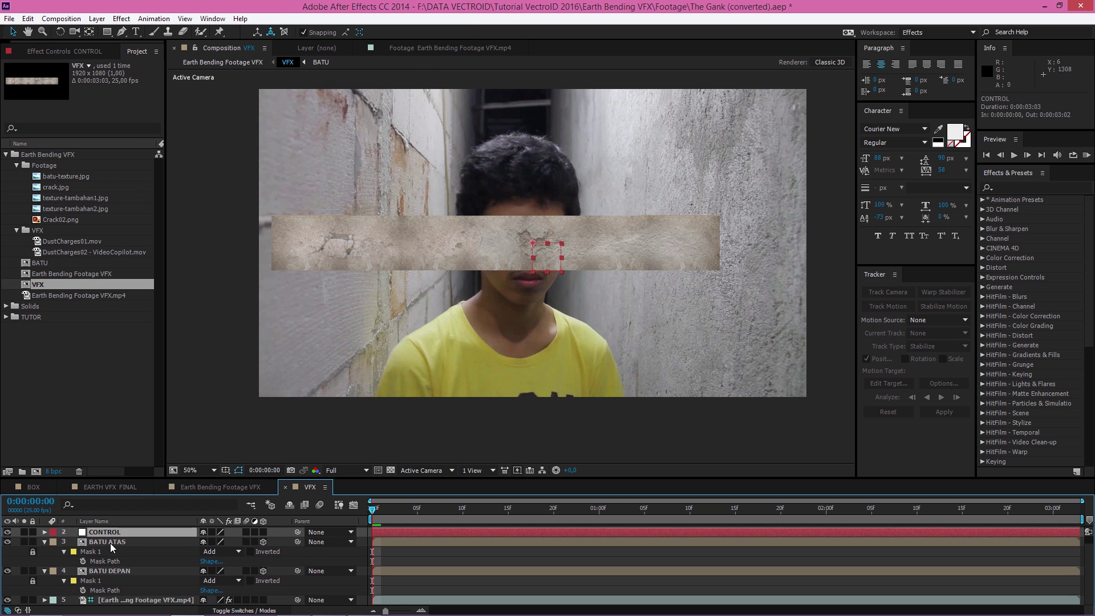
click(113, 543)
ctrl+click(114, 569)
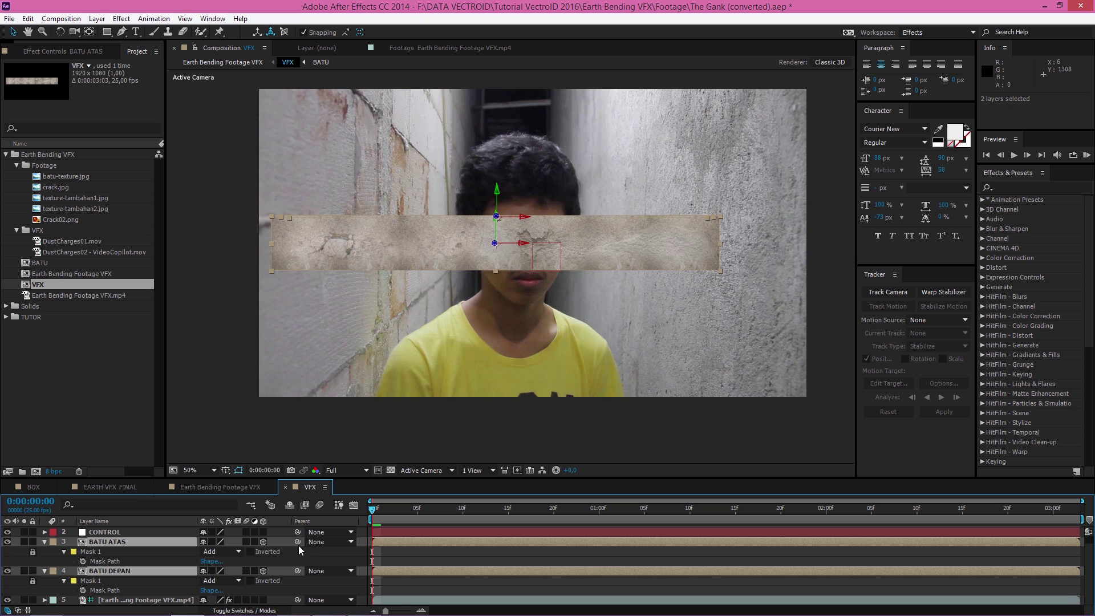
drag(297, 542, 111, 541)
Set the CONTROL null's X position to -240 so the stone block slides back toward the brick wall
click(111, 539)
key(p)
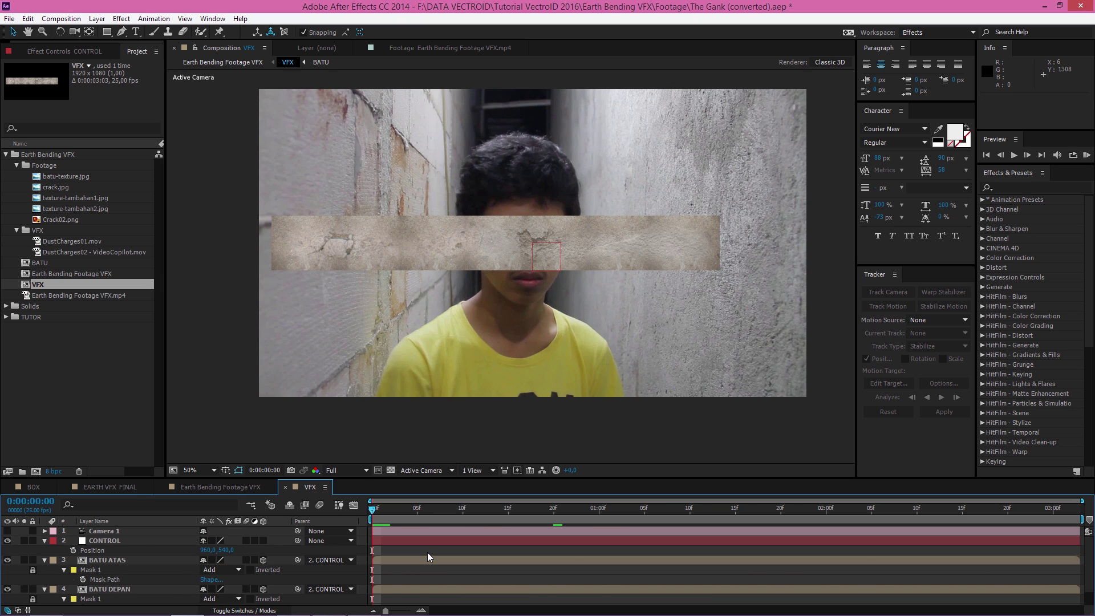
click(107, 539)
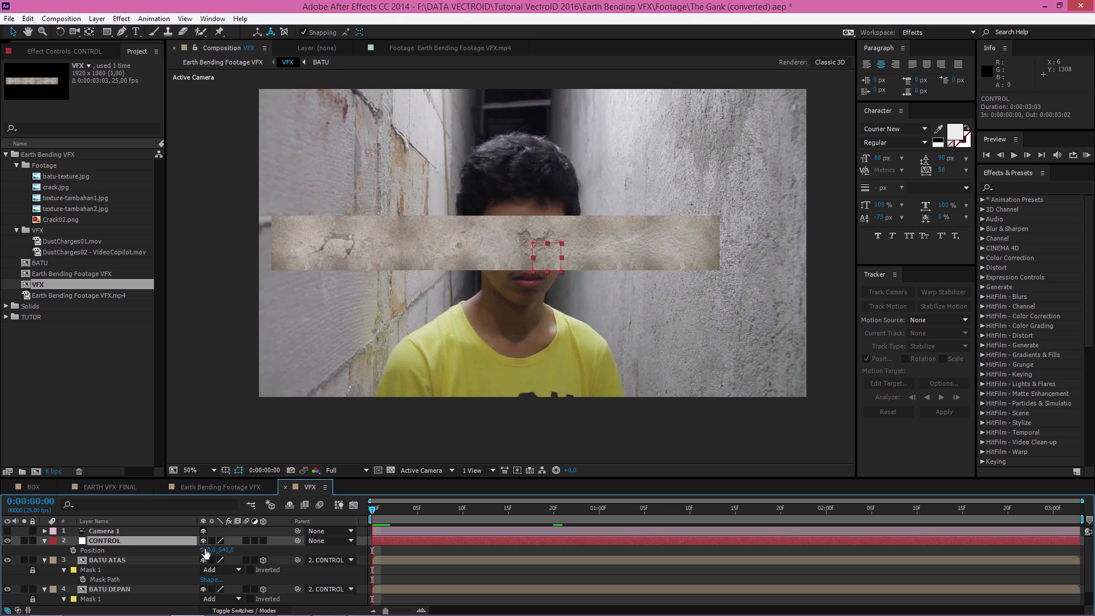
drag(206, 552, 163, 537)
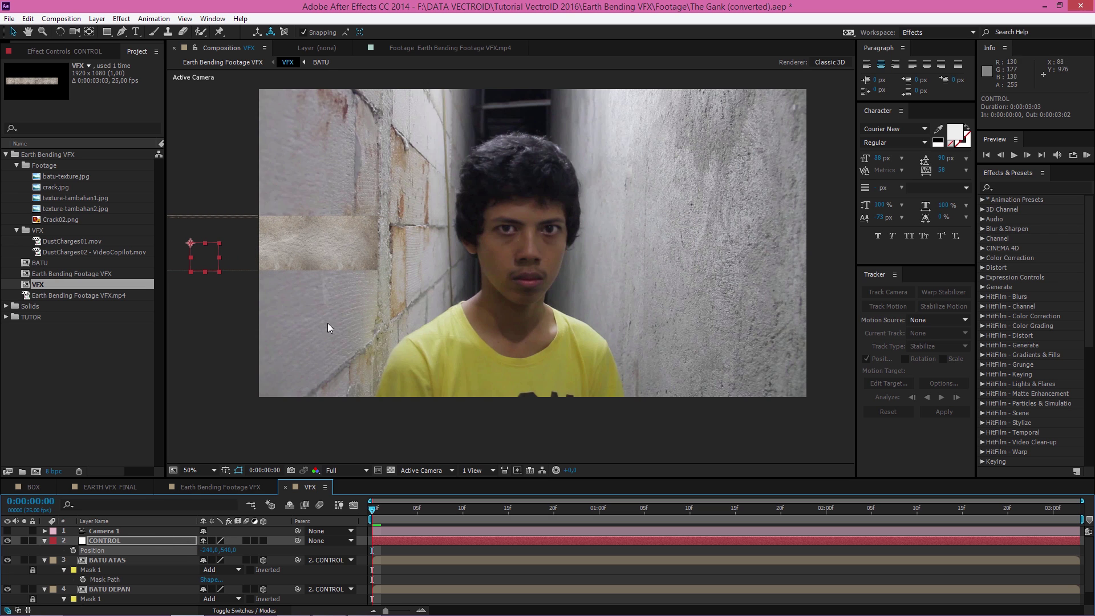
Hide the footage layer and turn on Camera 1's visibility to see the block's open end
scroll(123, 600, down, 1)
click(123, 600)
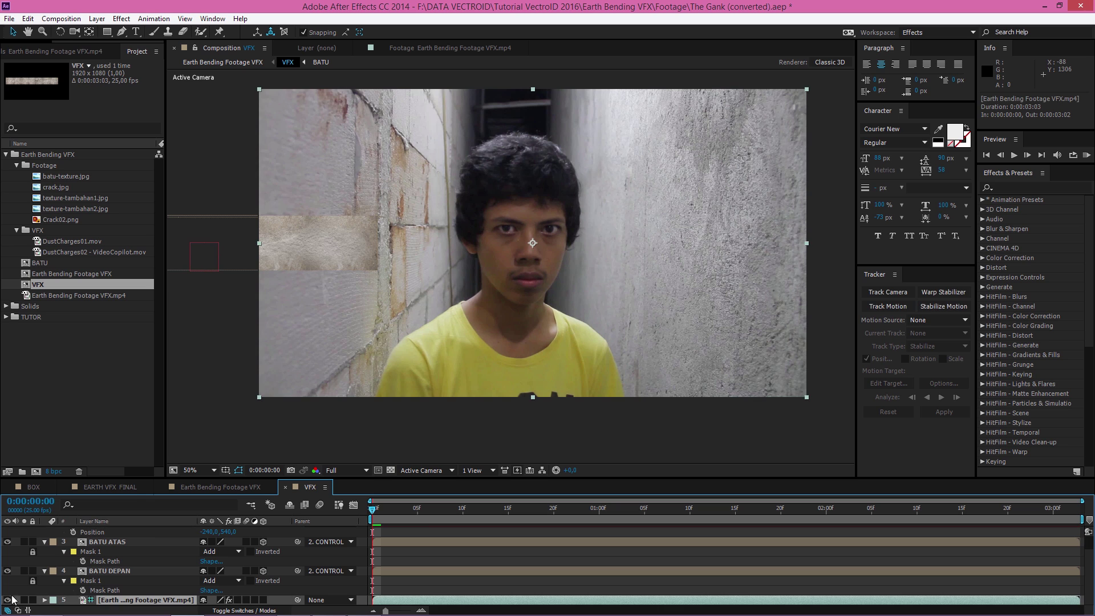
click(6, 600)
drag(354, 274, 460, 282)
scroll(107, 540, up, 1)
click(98, 530)
click(7, 531)
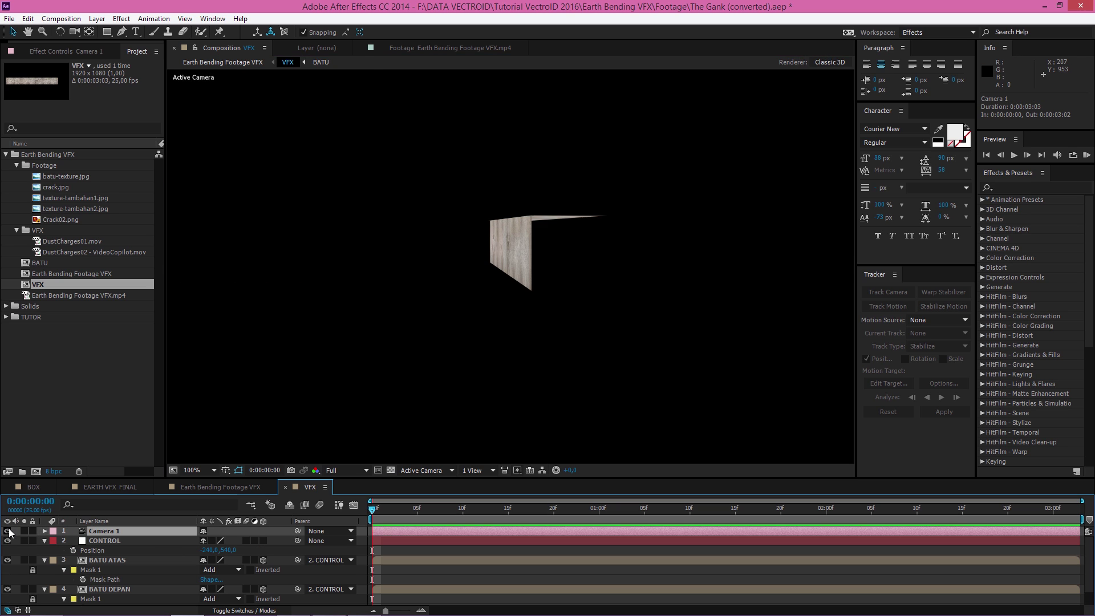
scroll(593, 262, up, 2)
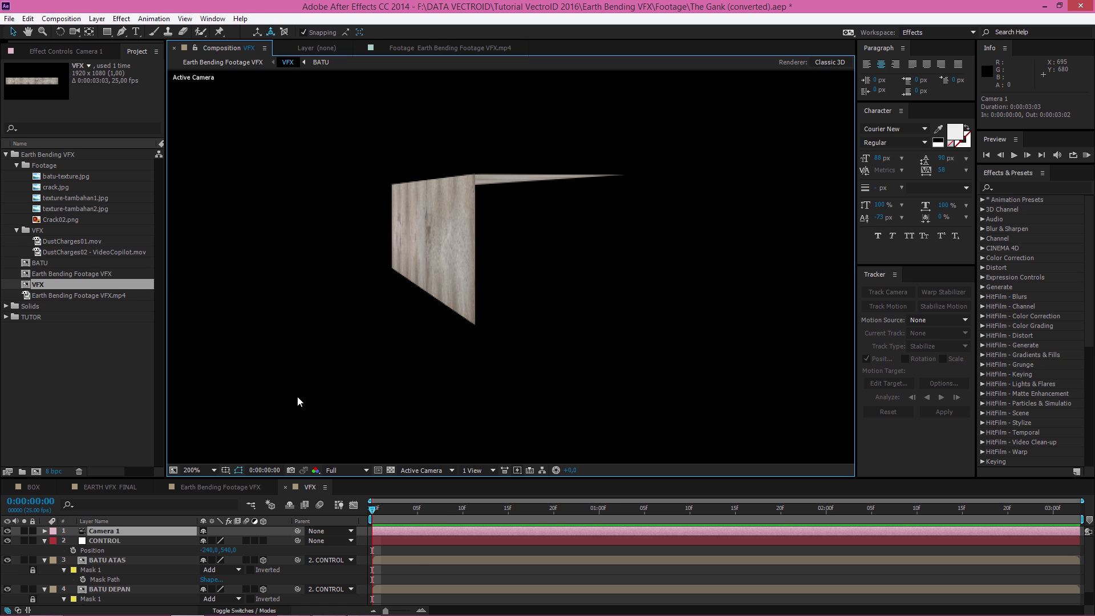
Examine the emerging block's end face around 0:00:02:04 in the EARTH VFX FINAL composition
click(110, 487)
click(409, 509)
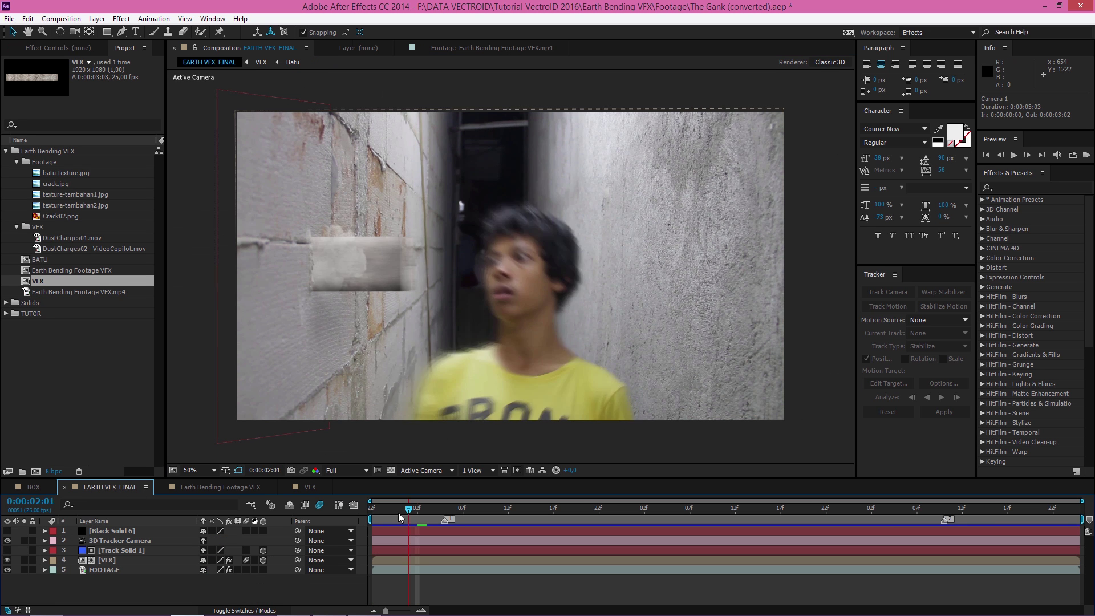
drag(398, 512, 437, 512)
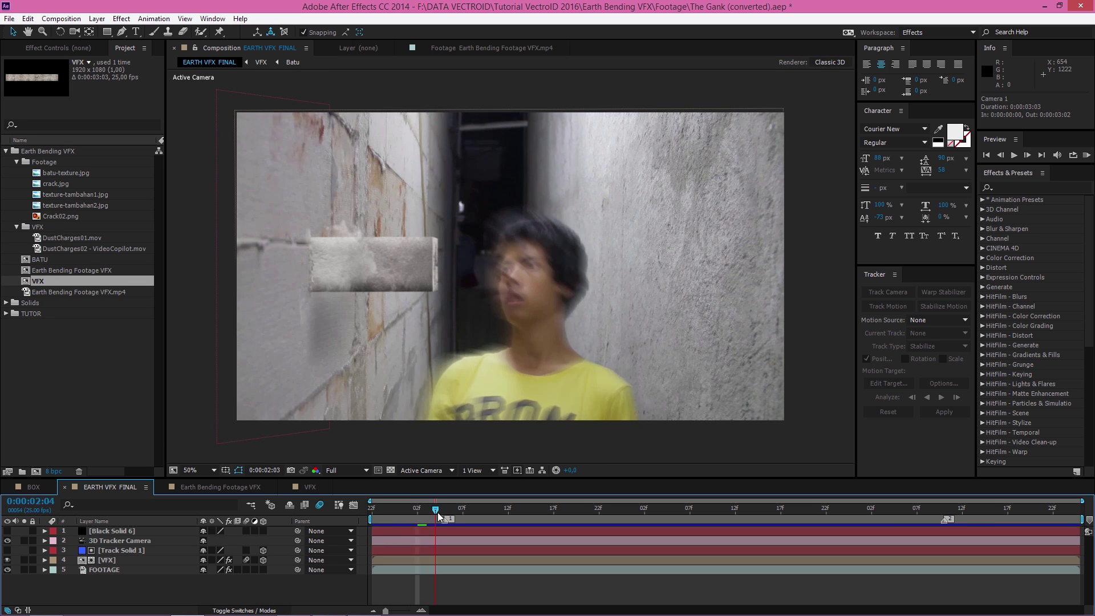
double_click(429, 242)
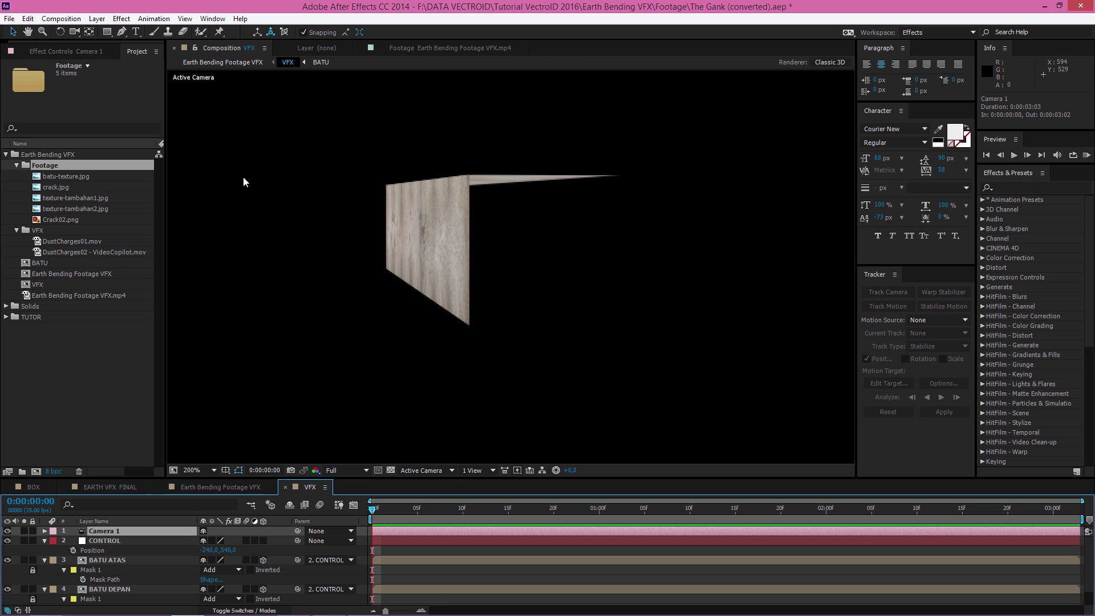
Add crack.jpg to the VFX composition between CONTROL and BATU ATAS and rename the layer BATU UJUNG
click(45, 165)
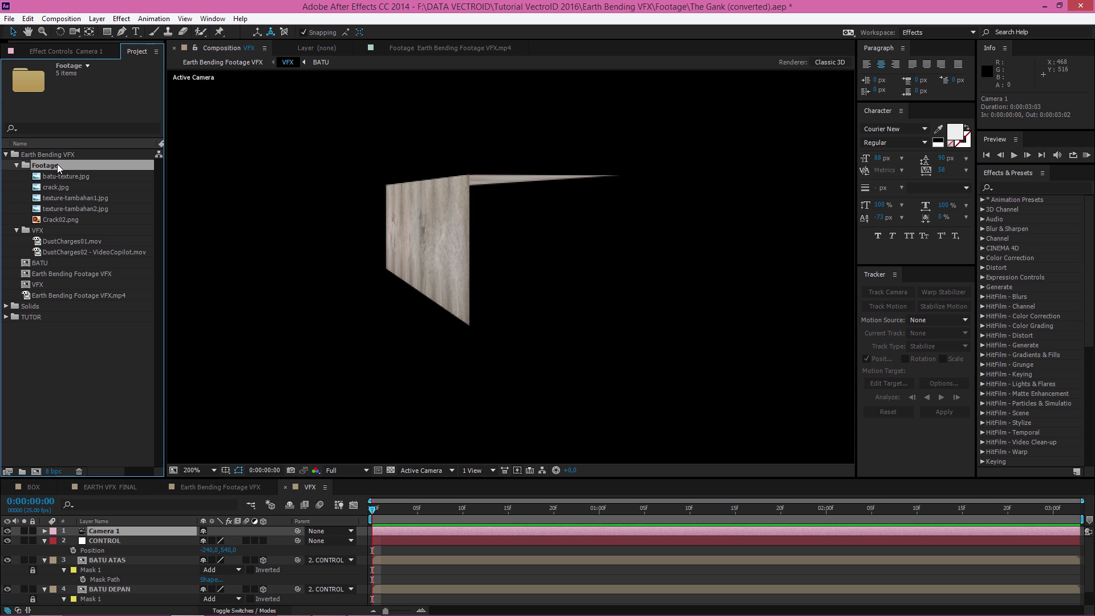
click(36, 189)
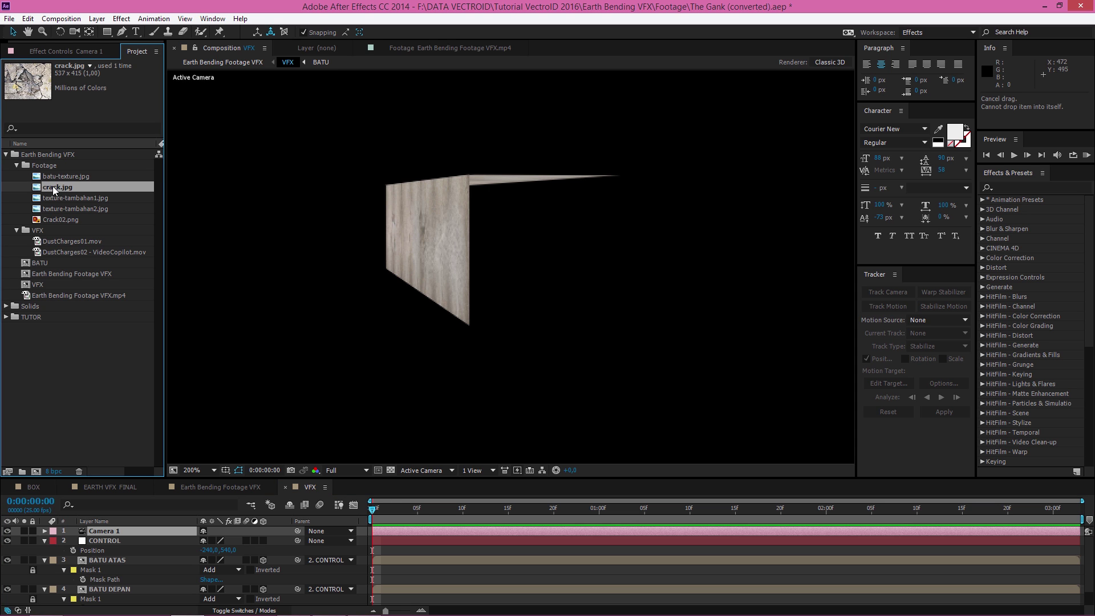
mouse_move(53, 186)
mouse_down()
mouse_move(159, 387)
mouse_move(125, 546)
mouse_move(112, 552)
mouse_up()
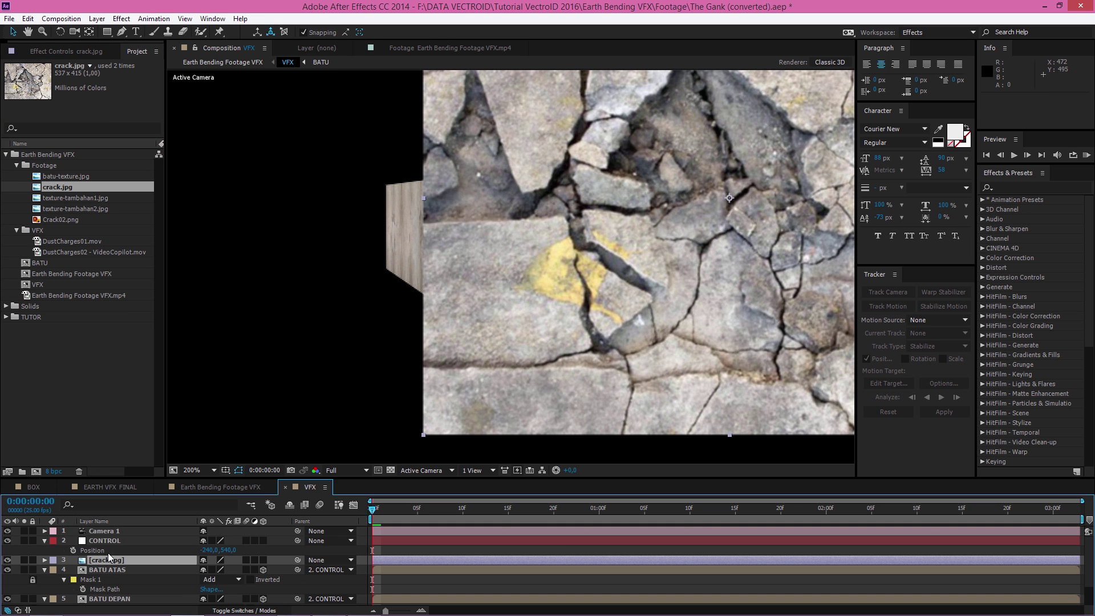
key(Return)
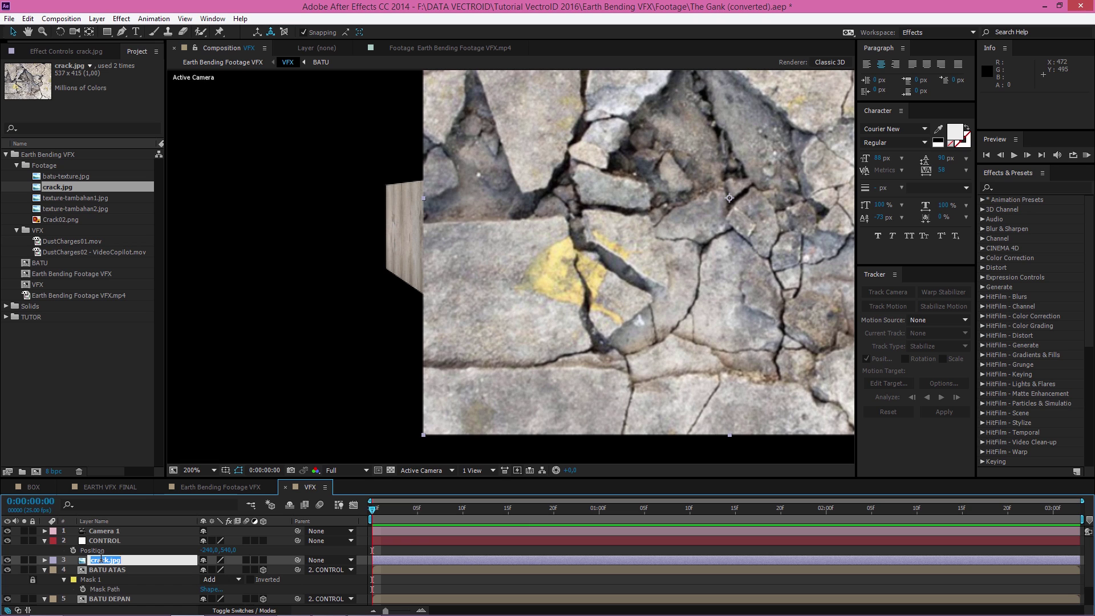
text(BATU UJUNG)
key(Return)
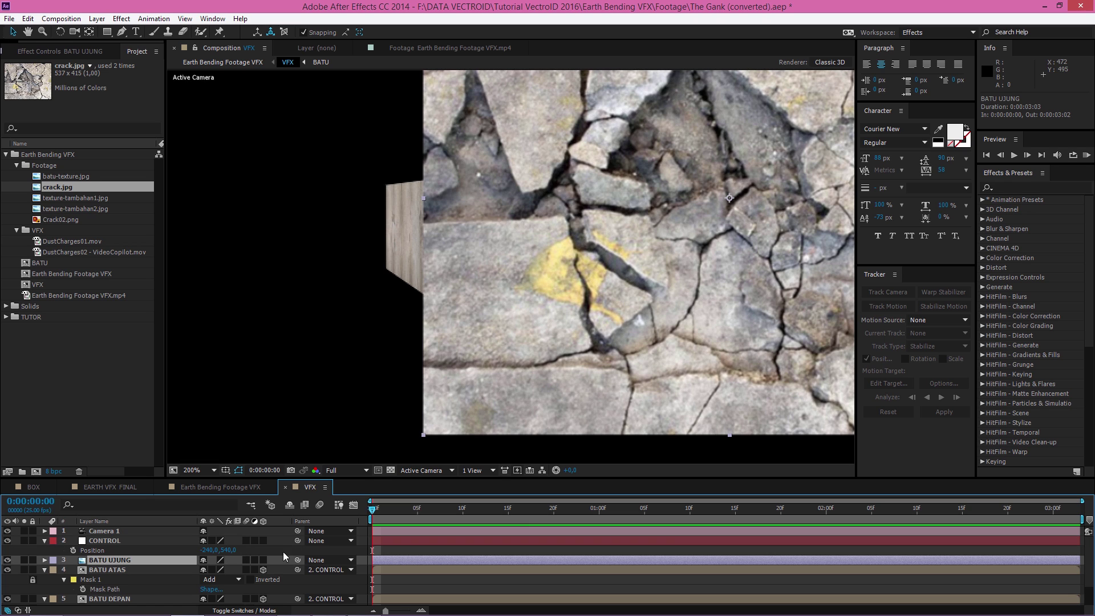
Make BATU UJUNG a 3D layer and set its Y Rotation to 90°
click(264, 560)
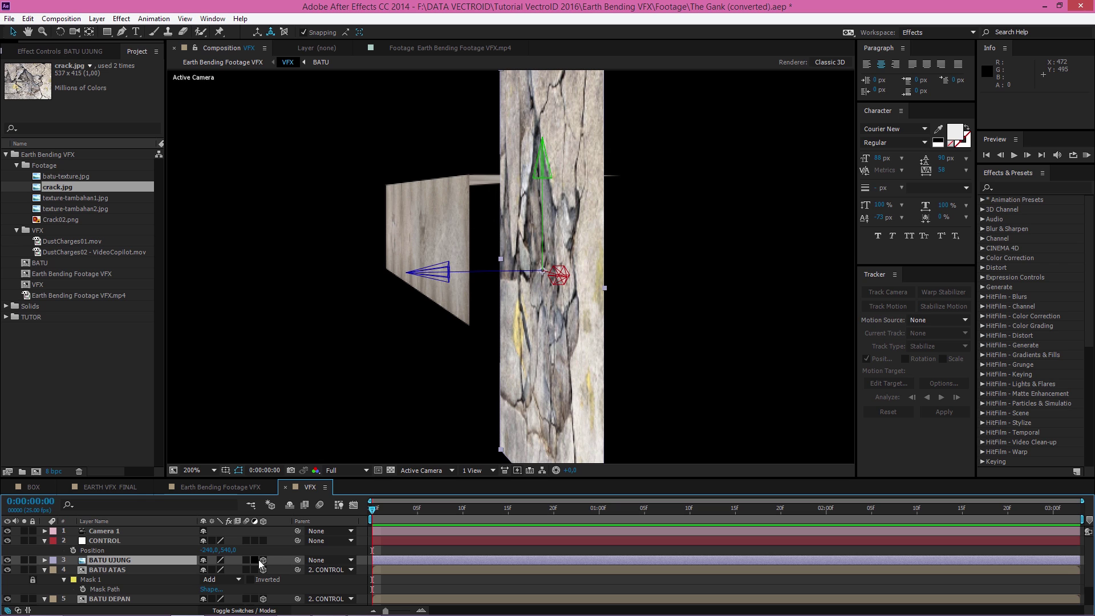
key(comma)
key(r)
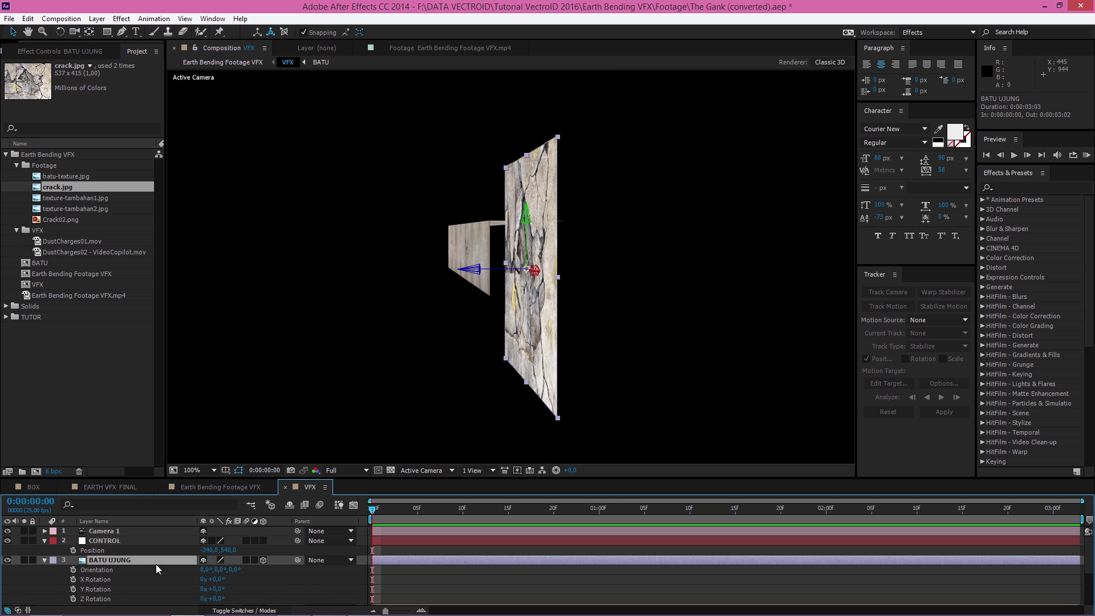
click(149, 588)
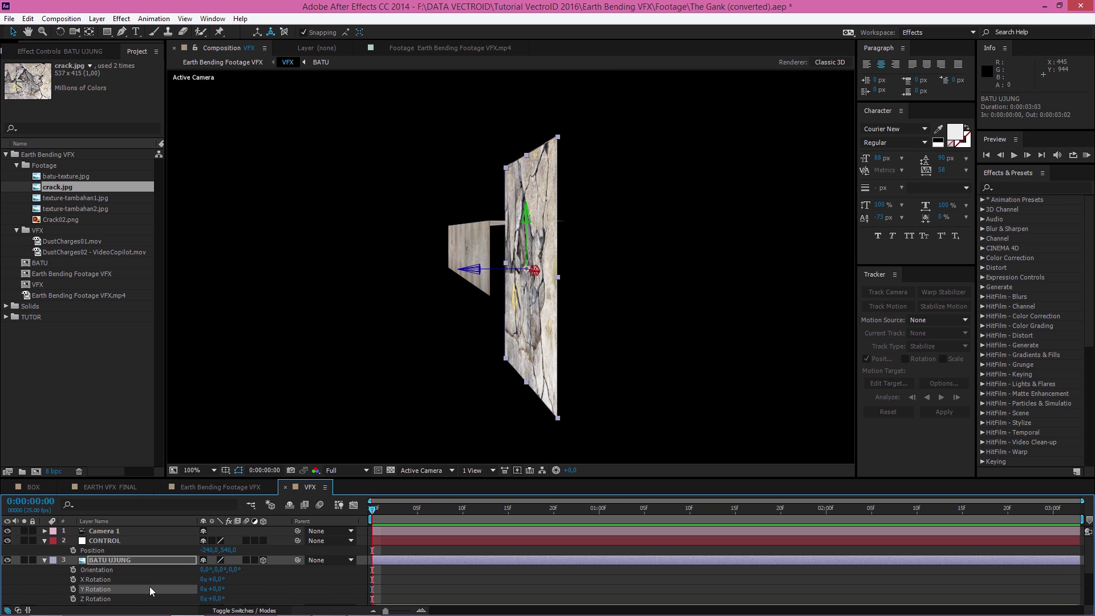
click(217, 590)
text(90)
click(309, 579)
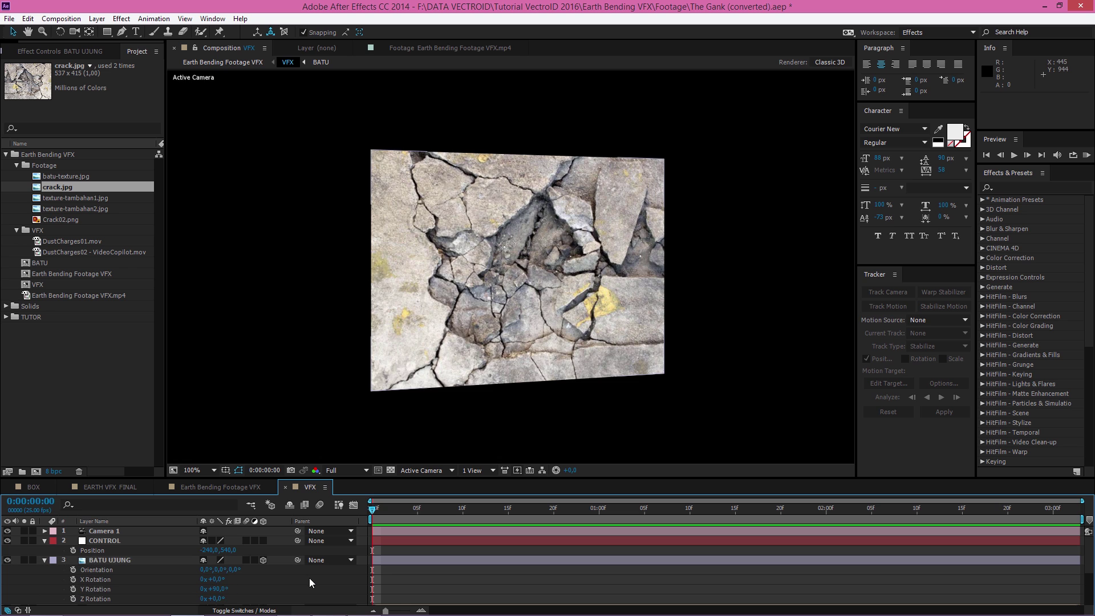
Scale the BATU UJUNG layer uniformly to 25%
click(83, 558)
key(s)
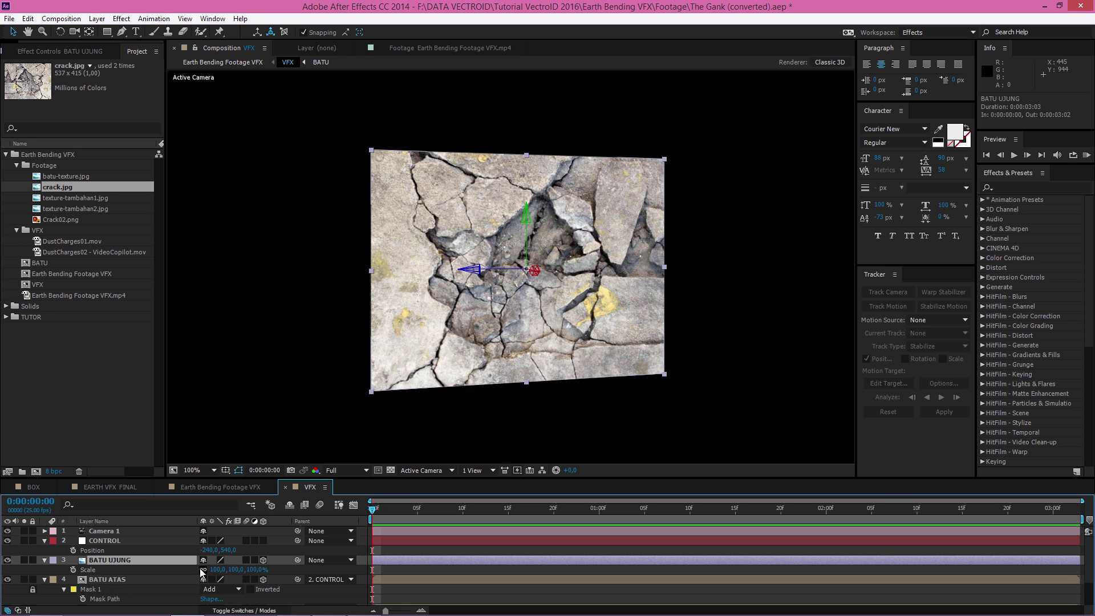
drag(218, 569, 175, 565)
scroll(436, 372, up, 1)
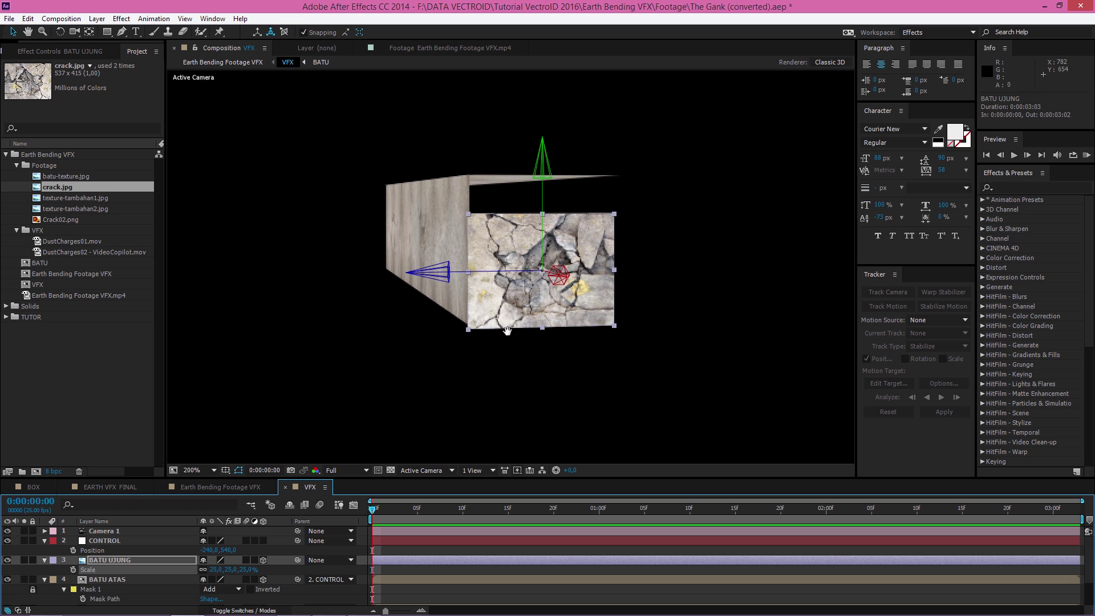
Align BATU UJUNG's upper near corner with the block's upper front corner and move its anchor point there
scroll(563, 230, up, 2)
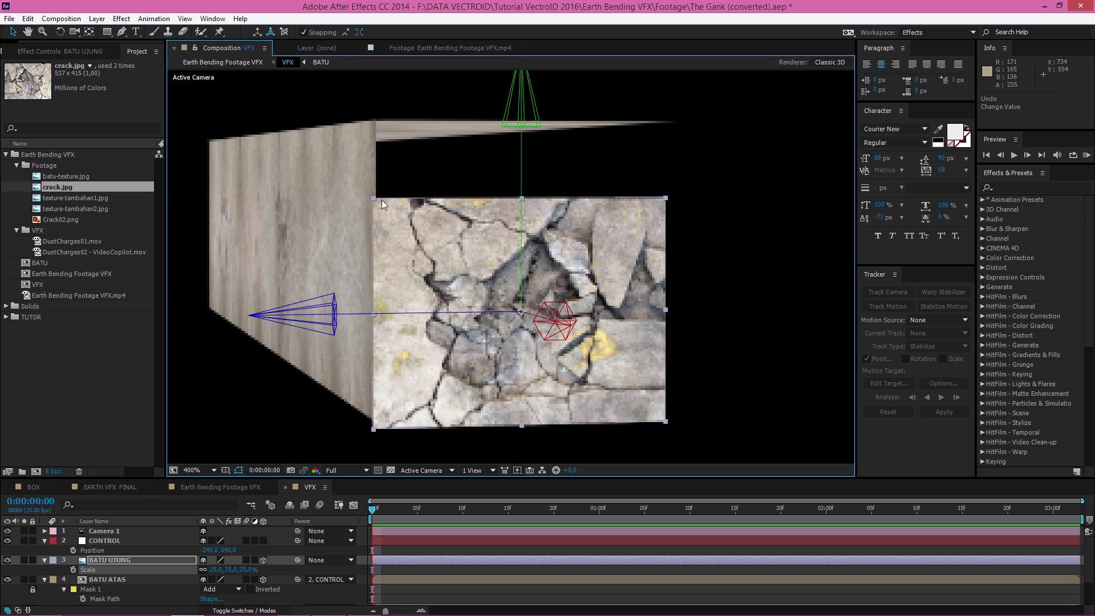
drag(383, 197, 380, 122)
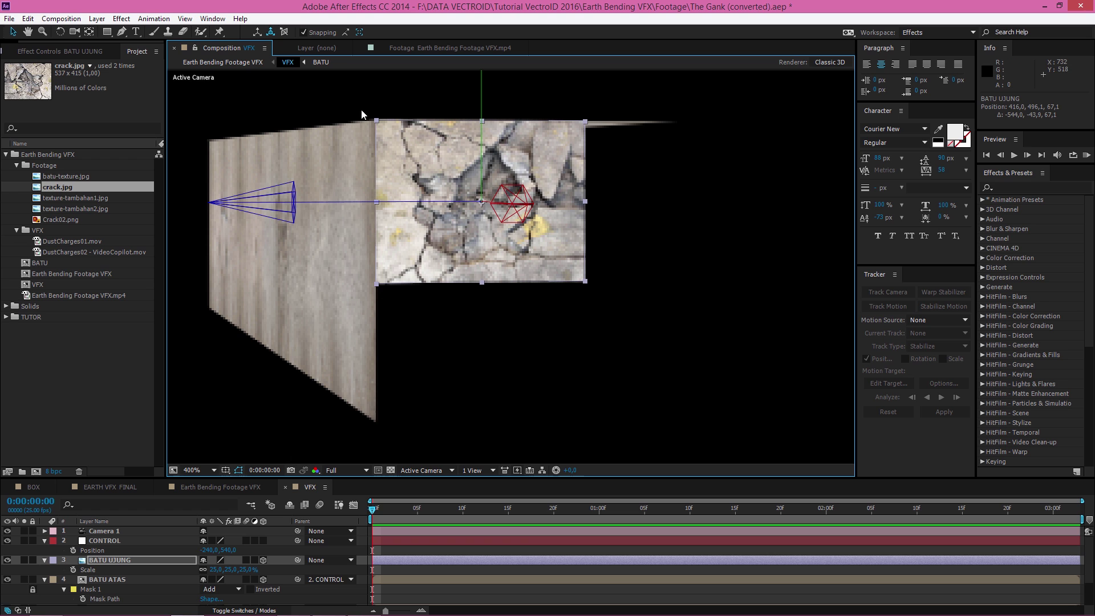
click(89, 32)
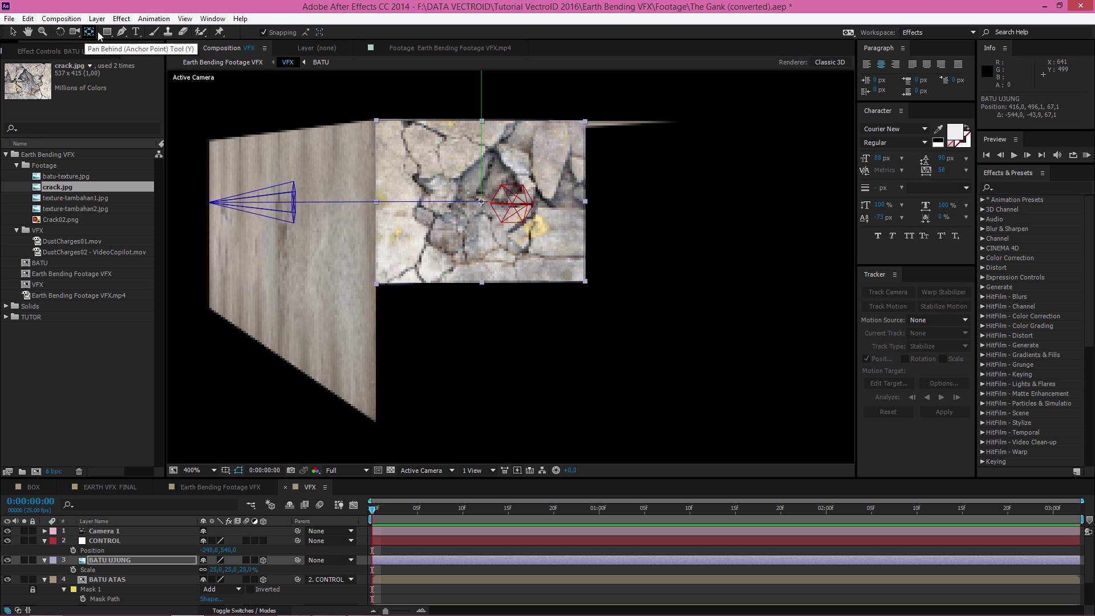
drag(487, 207, 376, 121)
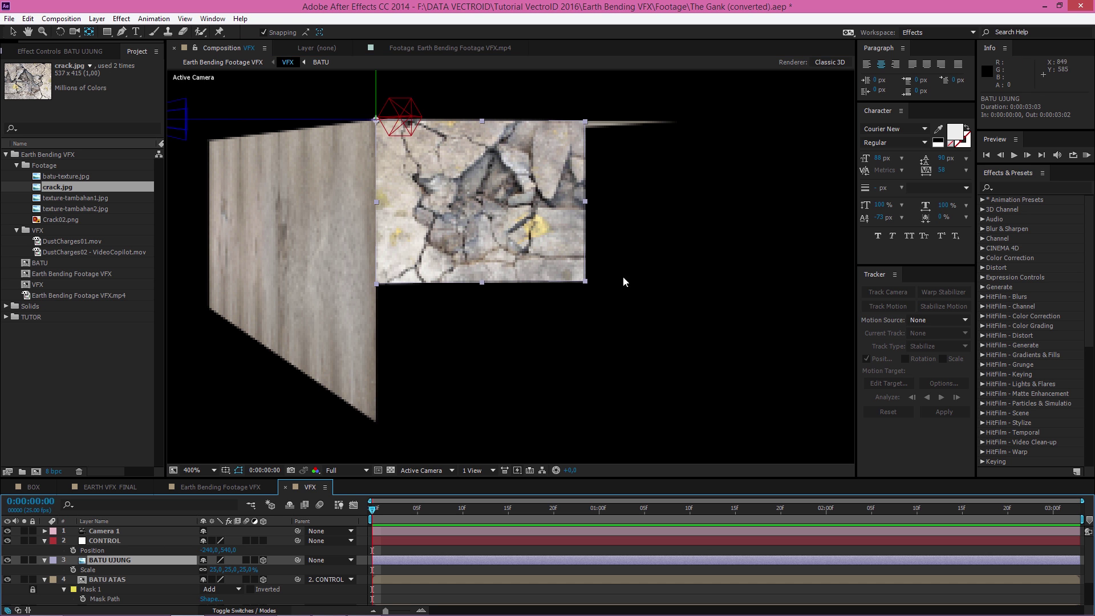
Resize BATU UJUNG to close the block's open end, with a scale of about 36.4% by 46.2%
key(v)
drag(585, 281, 679, 417)
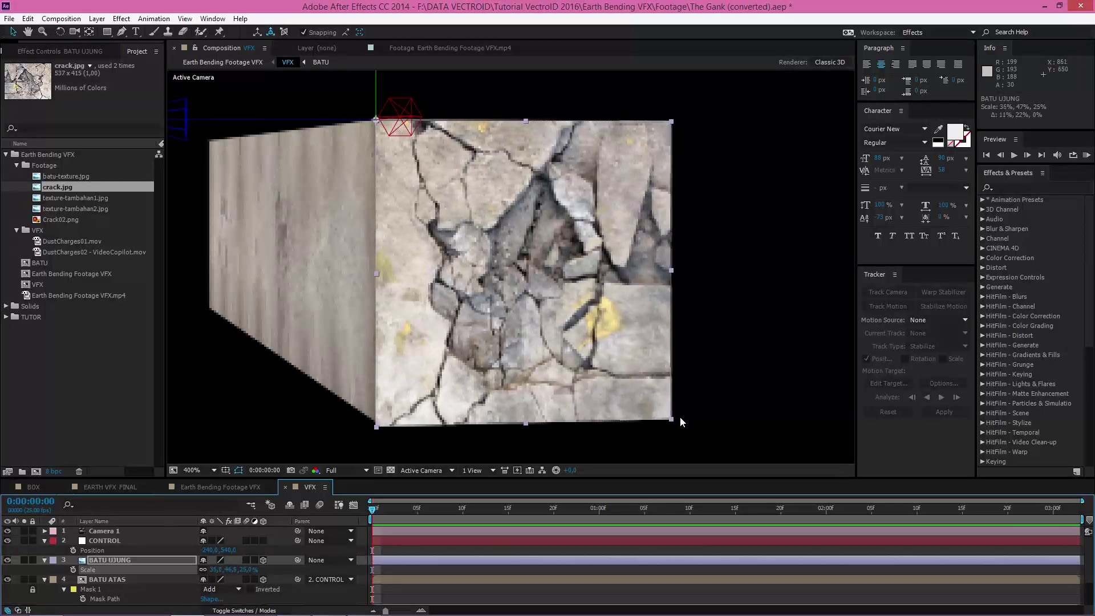
drag(680, 417, 682, 417)
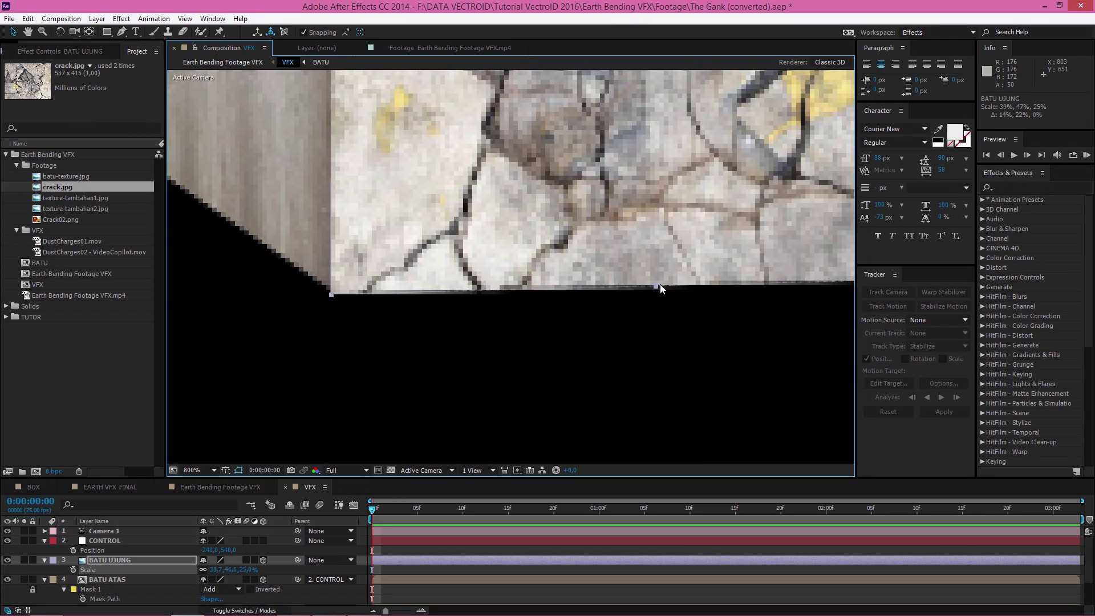
mouse_move(659, 284)
mouse_down()
mouse_move(664, 272)
mouse_move(672, 279)
mouse_up()
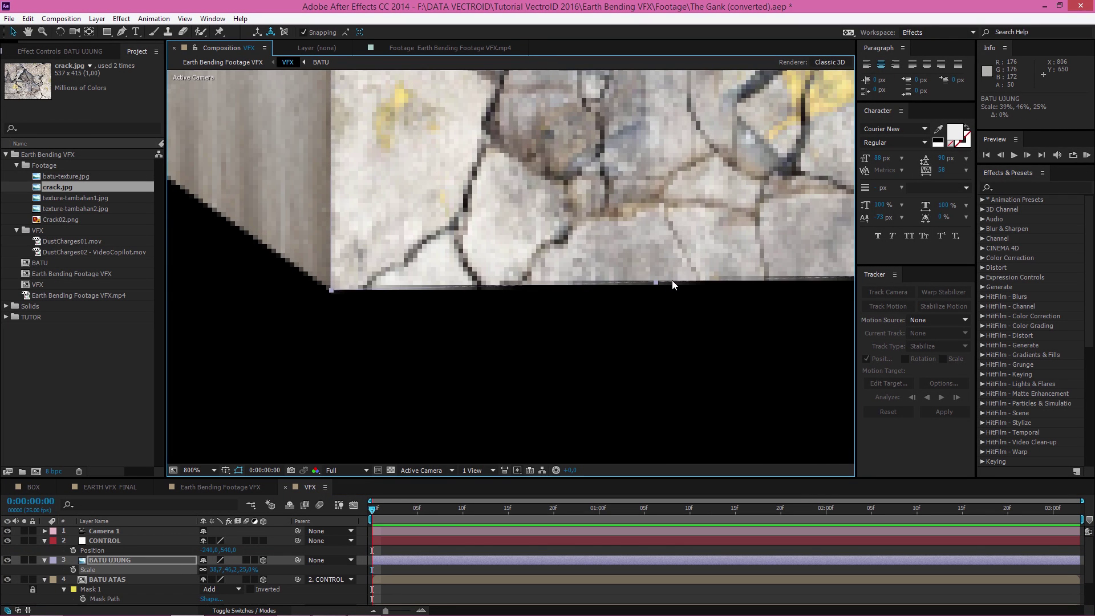
drag(671, 201, 467, 426)
drag(599, 228, 476, 423)
drag(627, 194, 597, 252)
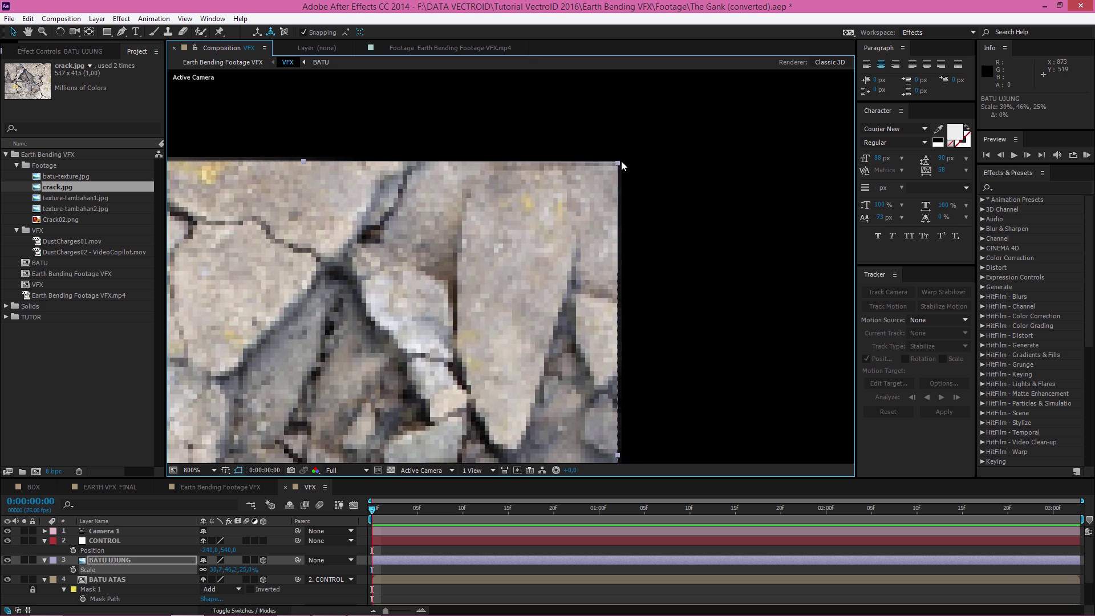
drag(616, 163, 583, 169)
drag(452, 290, 652, 163)
drag(570, 211, 604, 177)
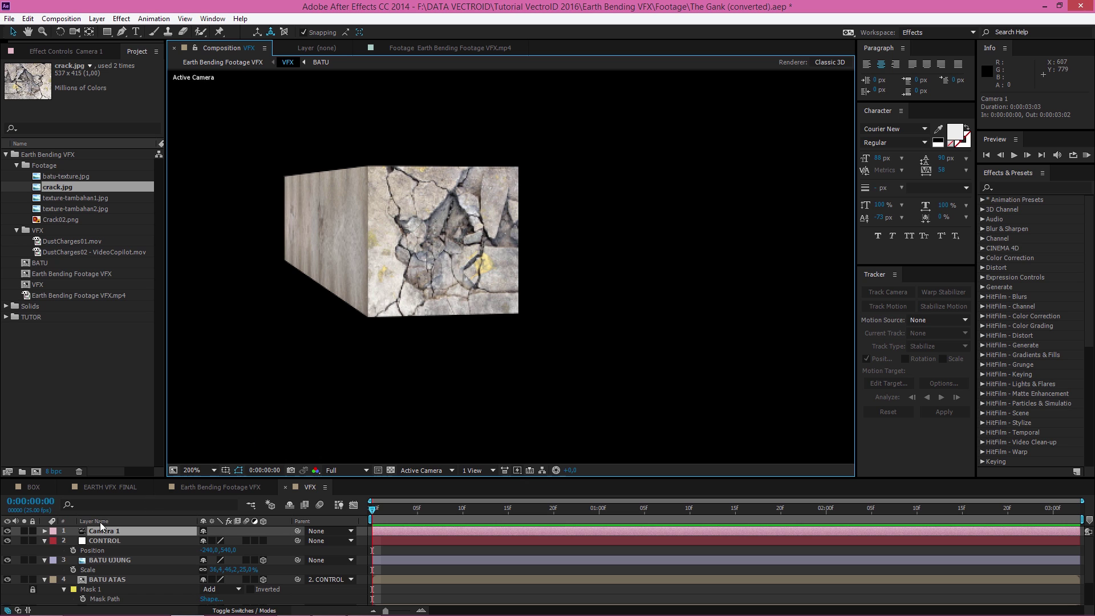
Turn off Camera 1's visibility and parent BATU UJUNG to the CONTROL null
click(7, 531)
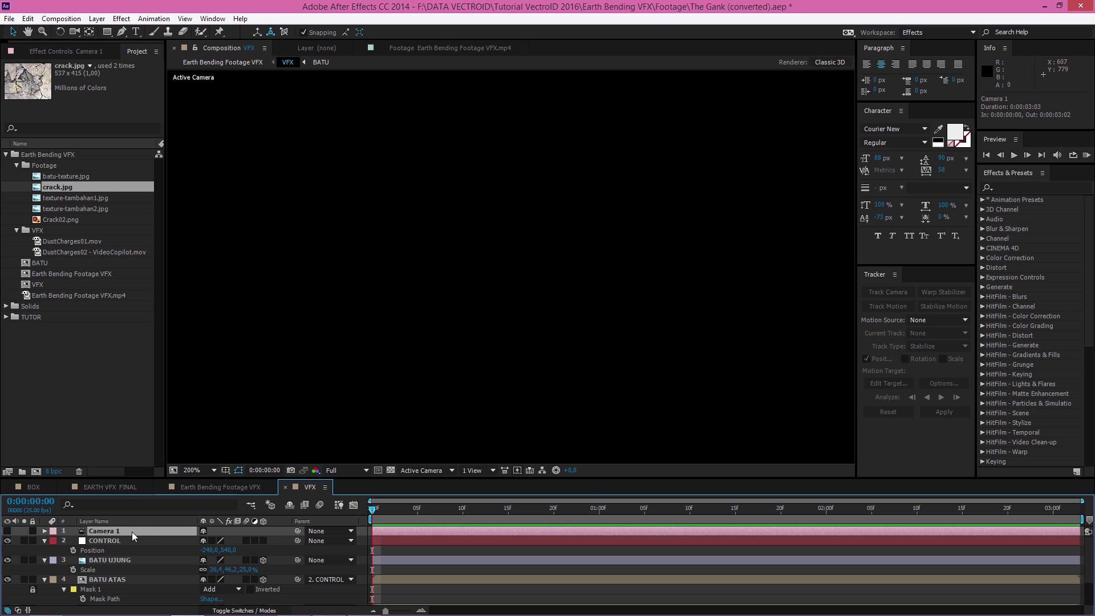
drag(105, 560, 122, 557)
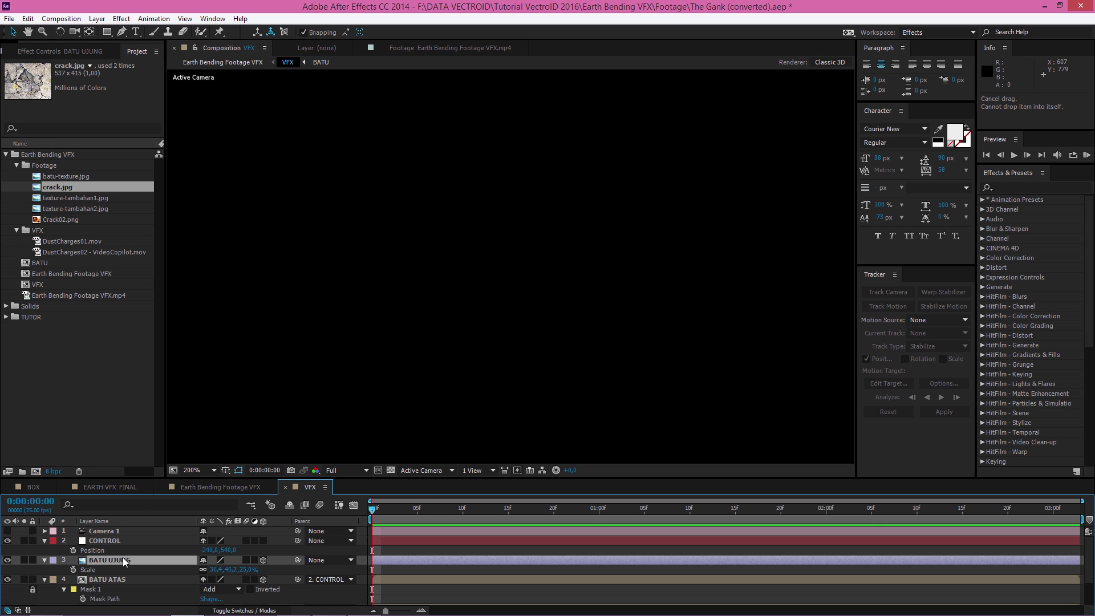
drag(298, 560, 95, 542)
scroll(419, 320, down, 1)
drag(418, 320, 580, 328)
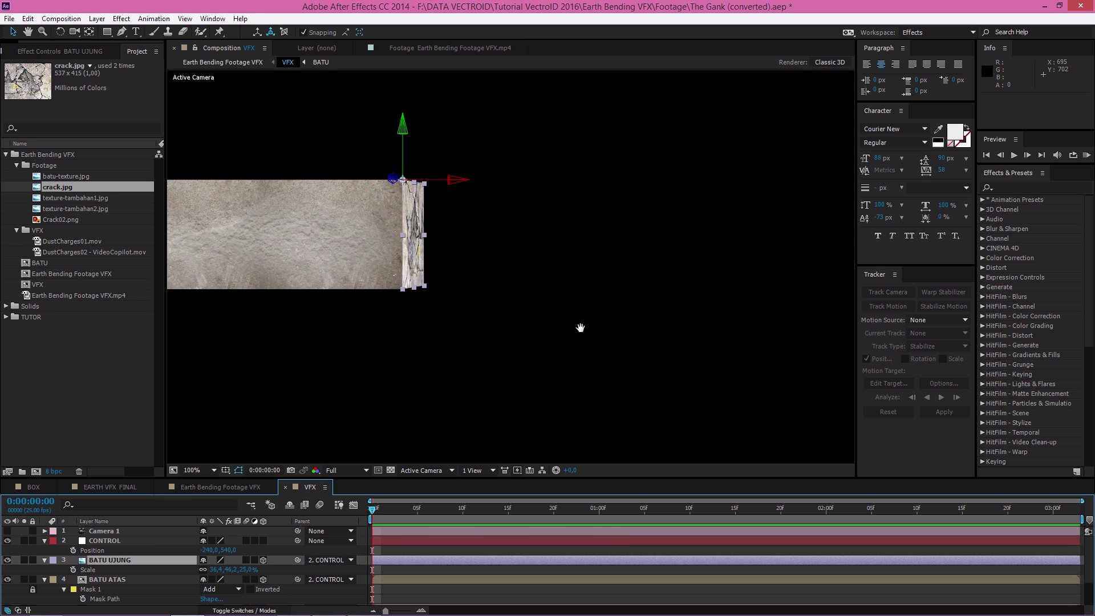
click(566, 335)
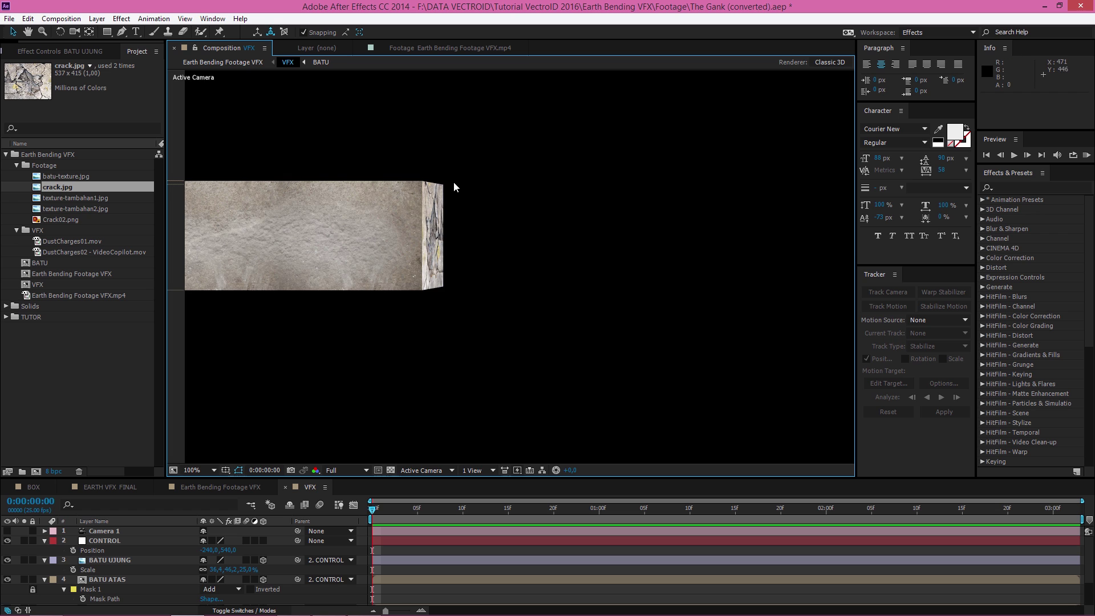
Slide the CONTROL null horizontally to X position -104 and show the footage layer again
click(98, 540)
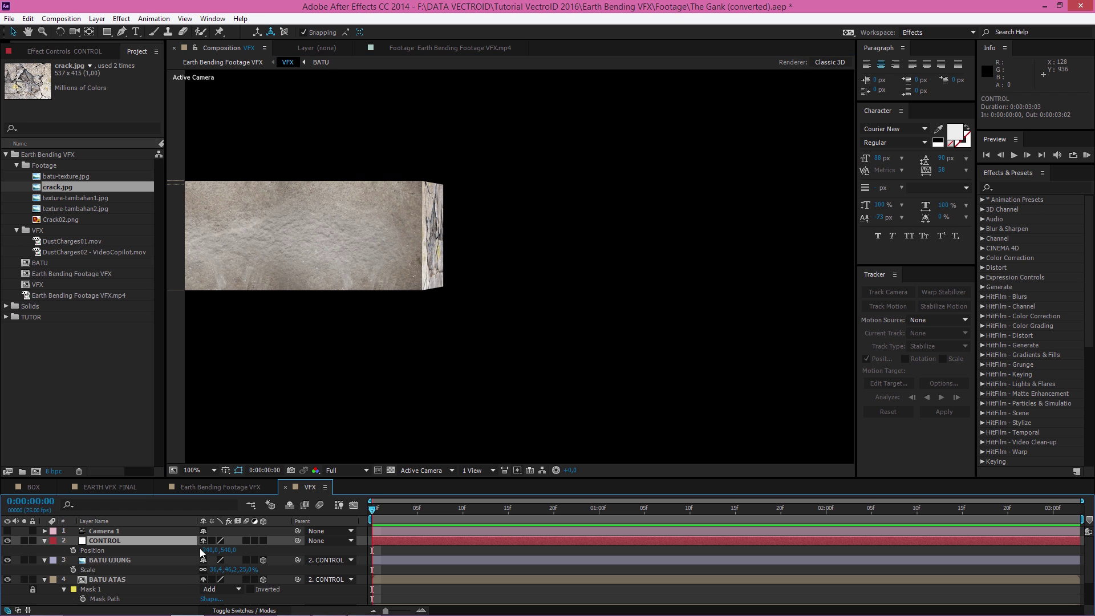
drag(210, 550, 778, 335)
key(comma)
key(comma)
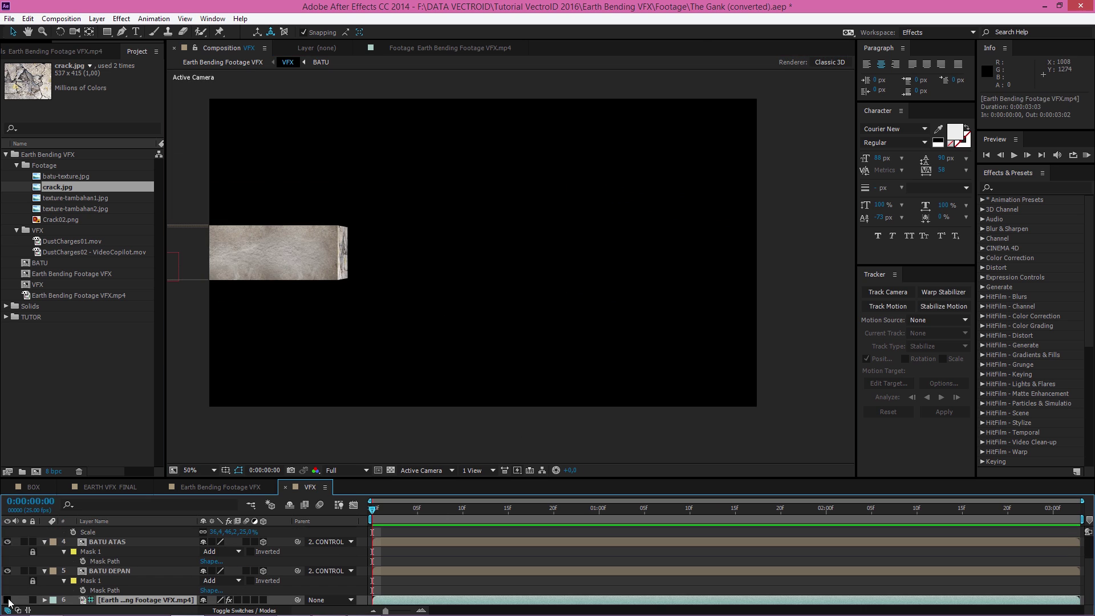
click(8, 601)
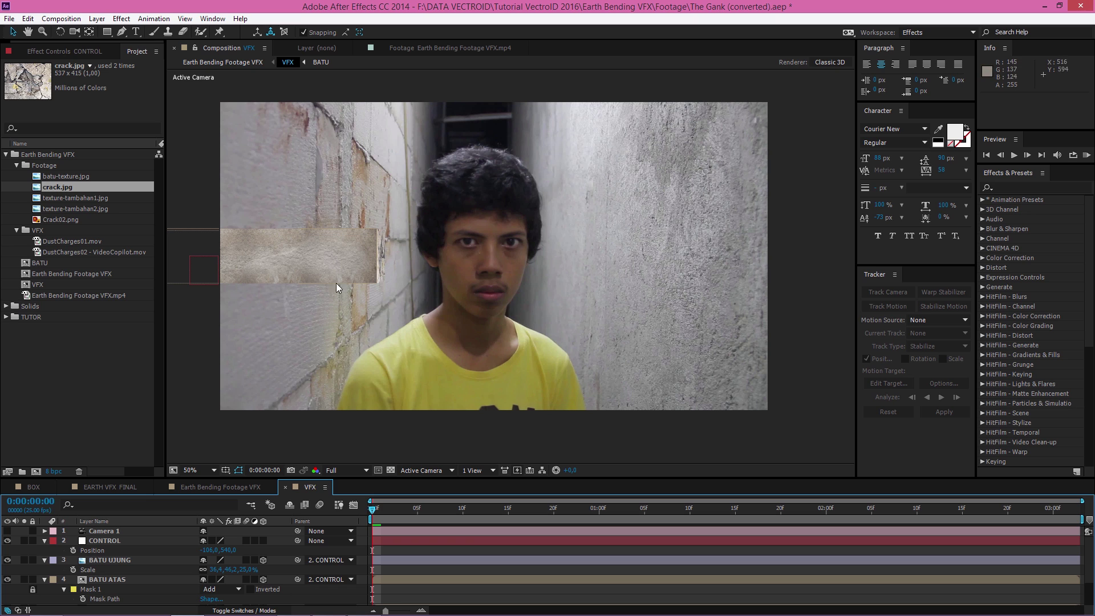
Enable keyframing for the CONTROL null's Position at 0:00:00:00
click(101, 540)
click(93, 551)
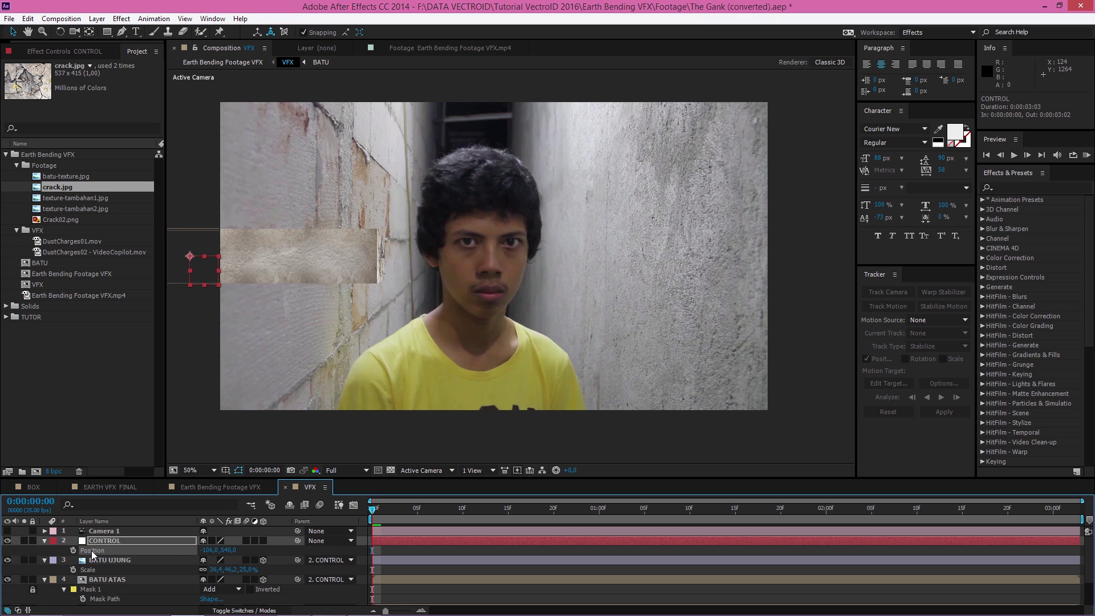
click(73, 550)
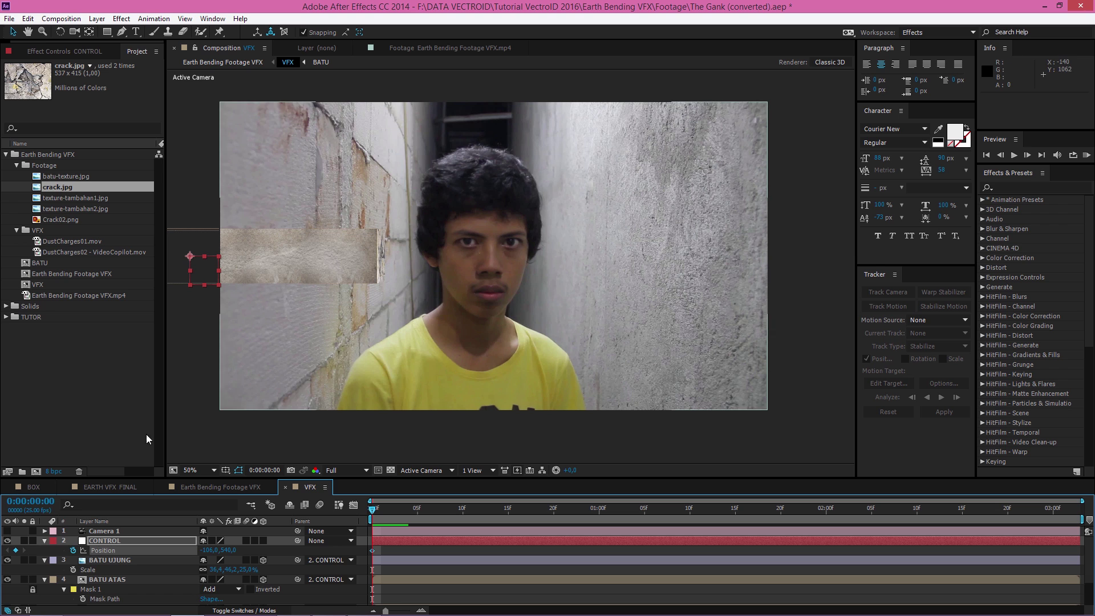
Examine how the stone block extends across the wall between 0:00:03:24 and 0:00:04:24 in the EARTH VFX FINAL composition
click(111, 487)
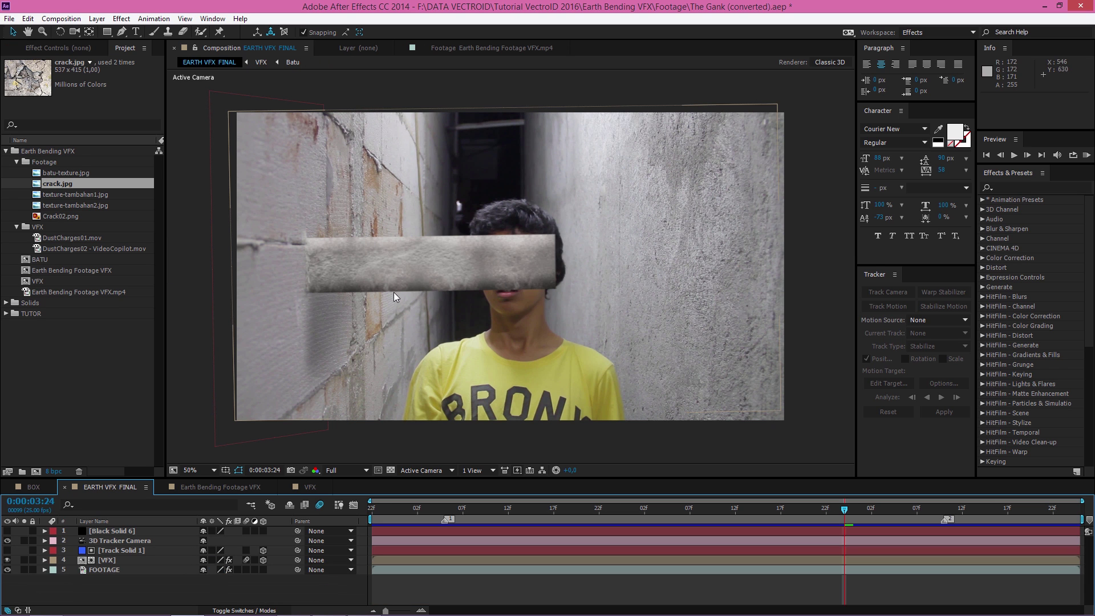
mouse_move(482, 299)
mouse_down()
mouse_move(459, 299)
mouse_move(477, 306)
mouse_up()
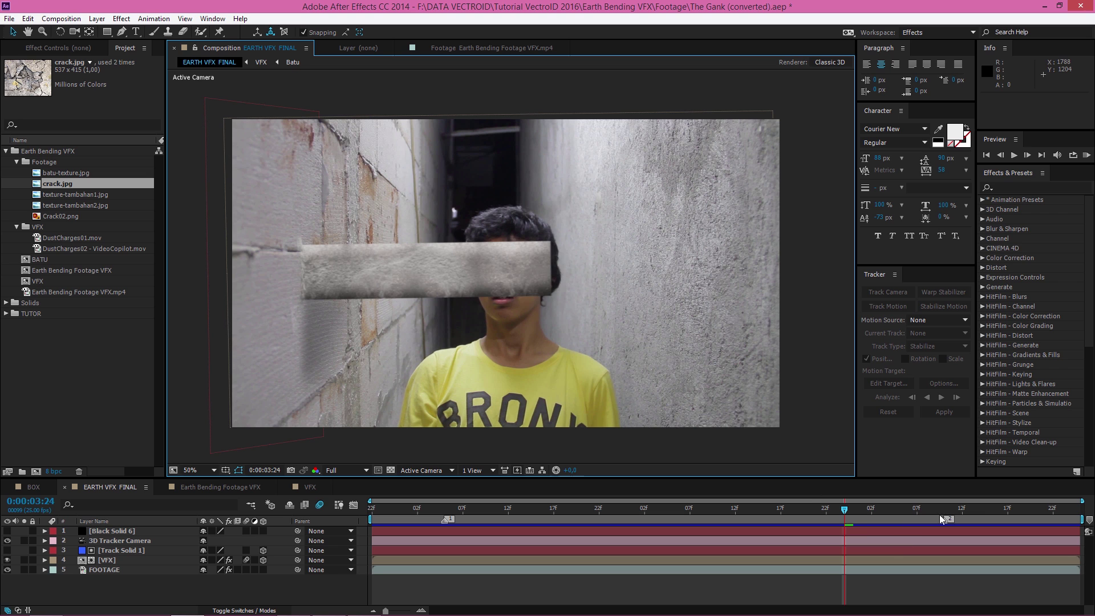
drag(980, 507, 1072, 507)
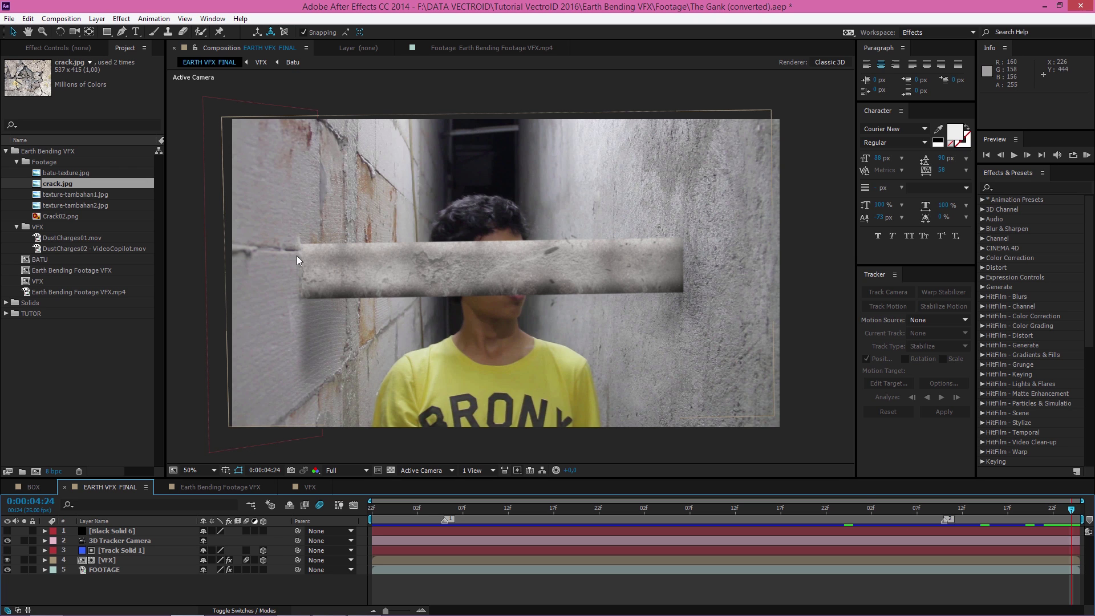
click(882, 515)
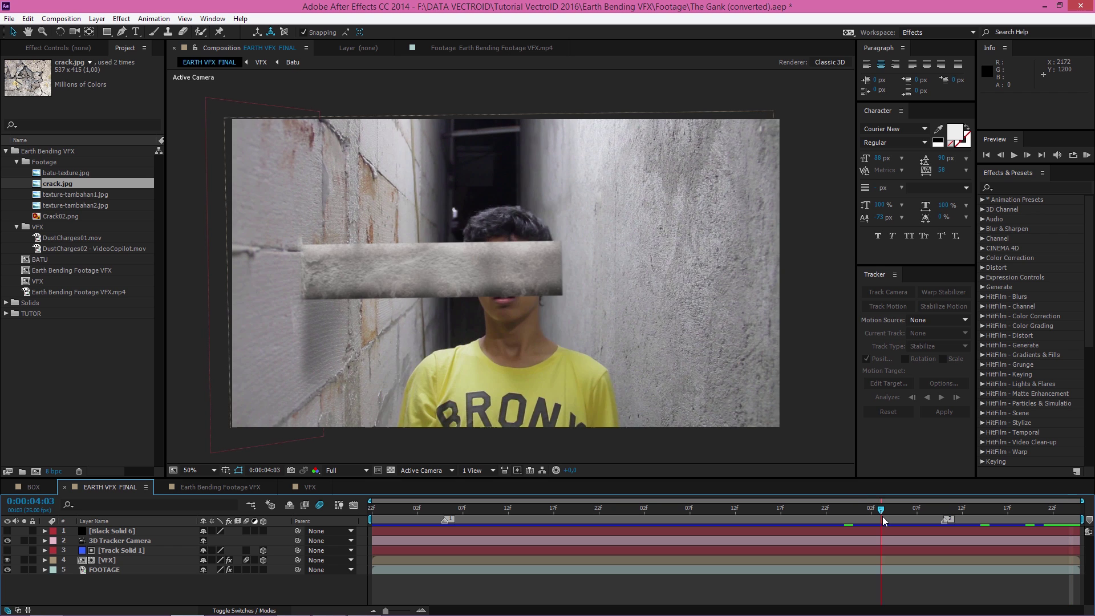
Set the CONTROL null's position to -381, 540 at the start of the VFX composition
drag(901, 515, 944, 509)
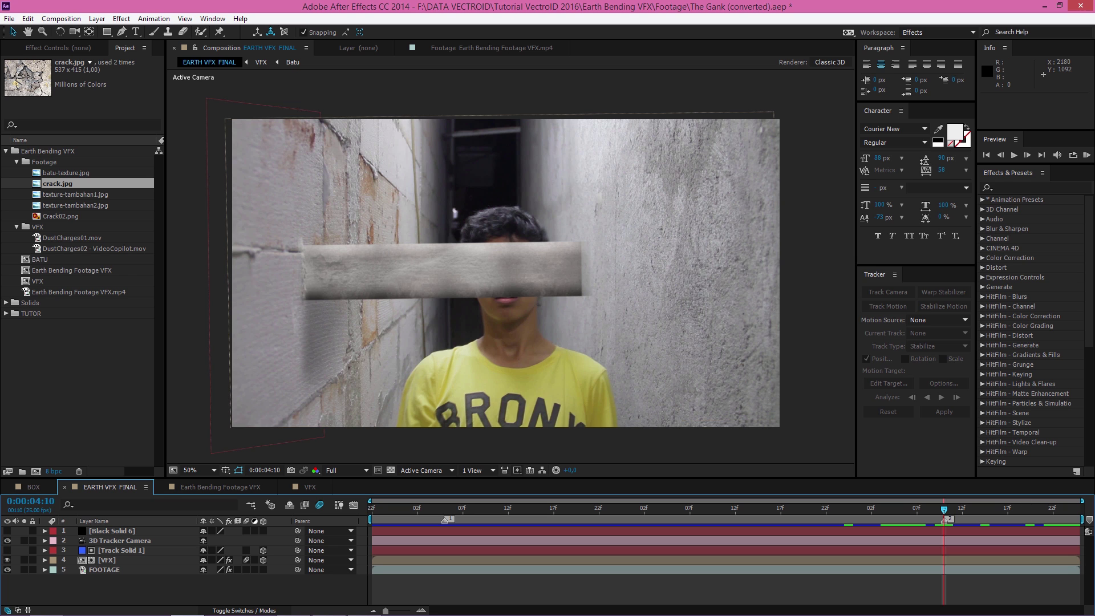
click(1066, 510)
click(1075, 510)
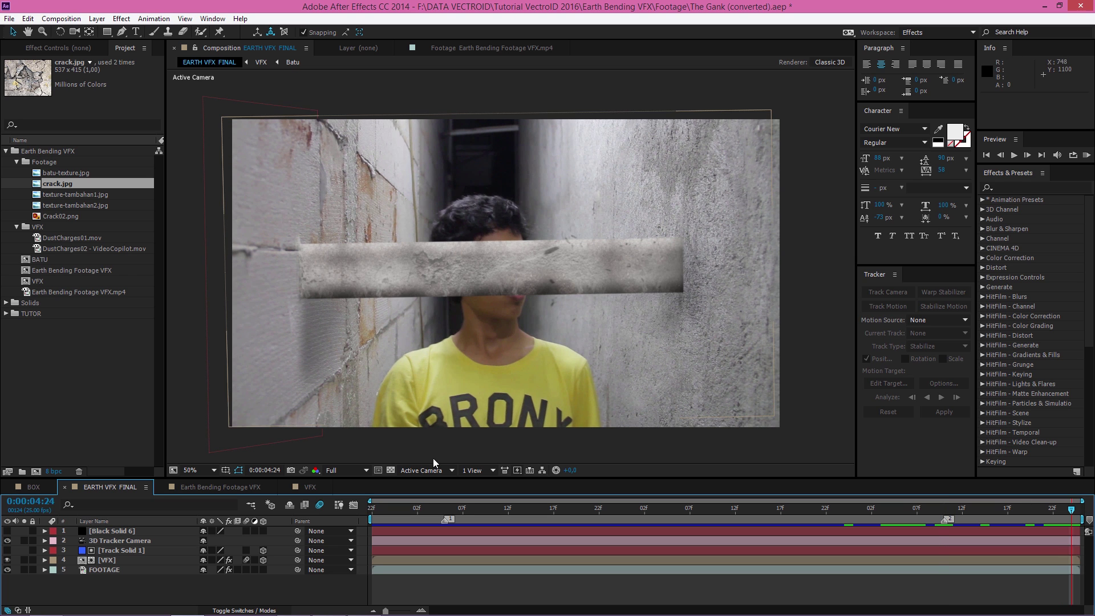
click(310, 487)
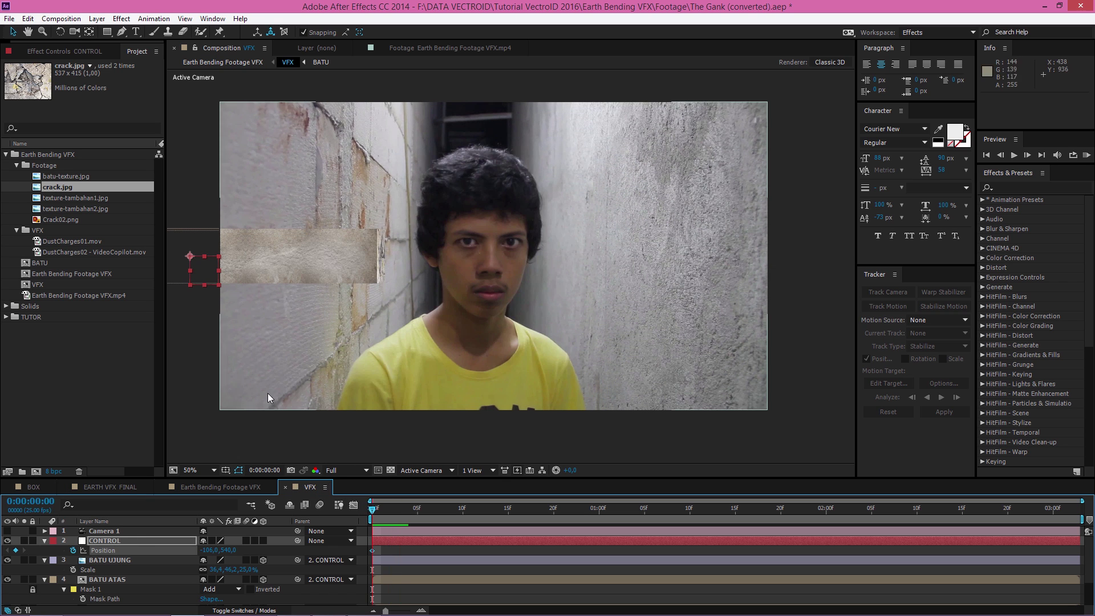
mouse_move(203, 550)
mouse_down()
mouse_move(226, 552)
mouse_move(201, 552)
mouse_up()
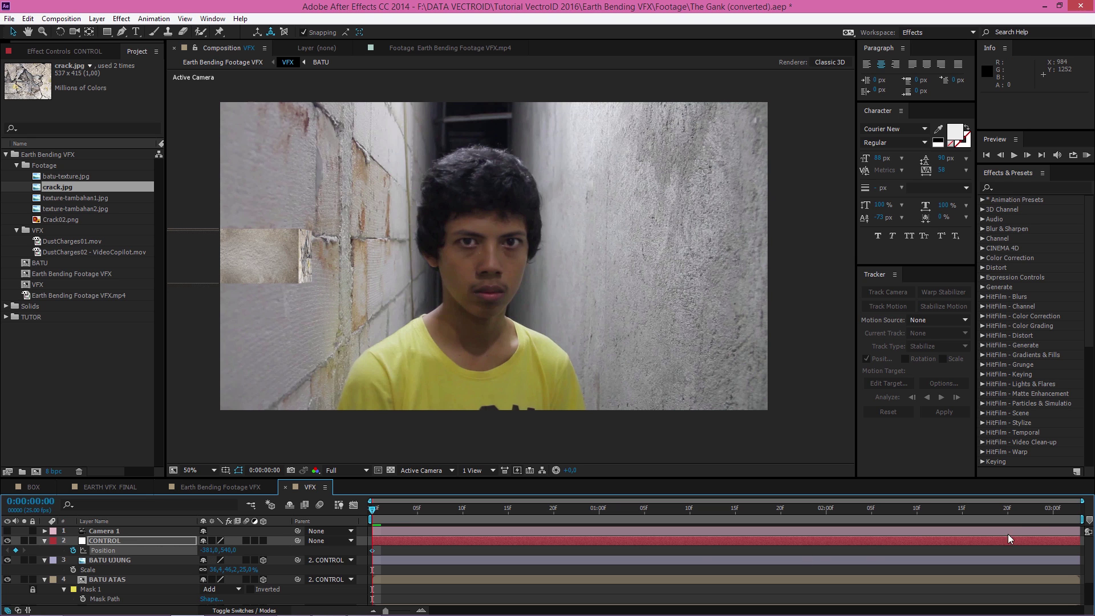
Keyframe the CONTROL null's position at 892, 540 at 0:00:03:02 so the stone block extends across the frame
click(1075, 517)
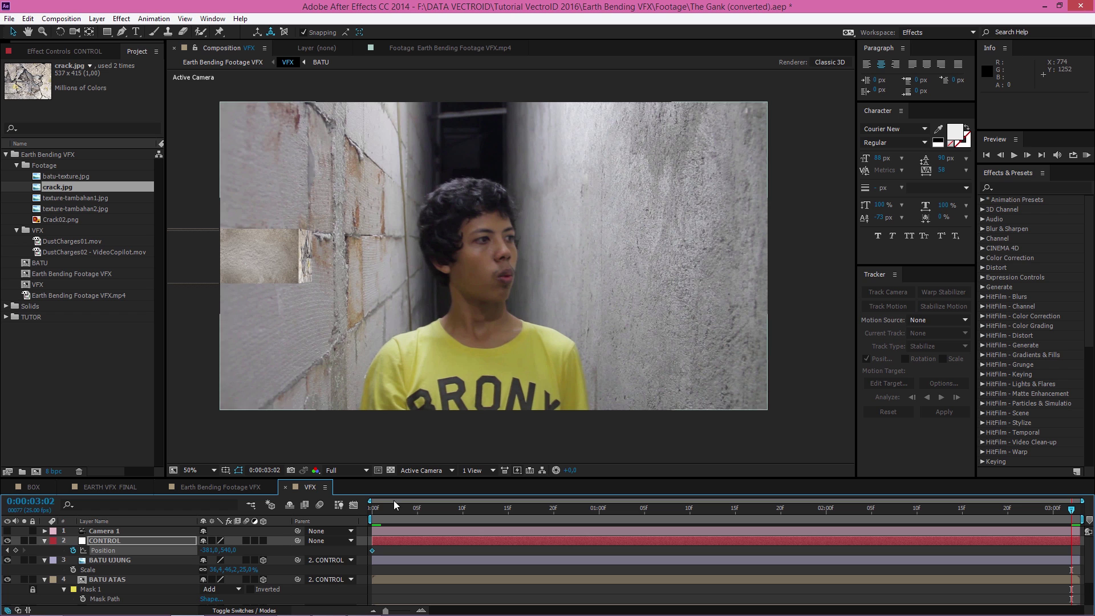
drag(205, 552, 921, 523)
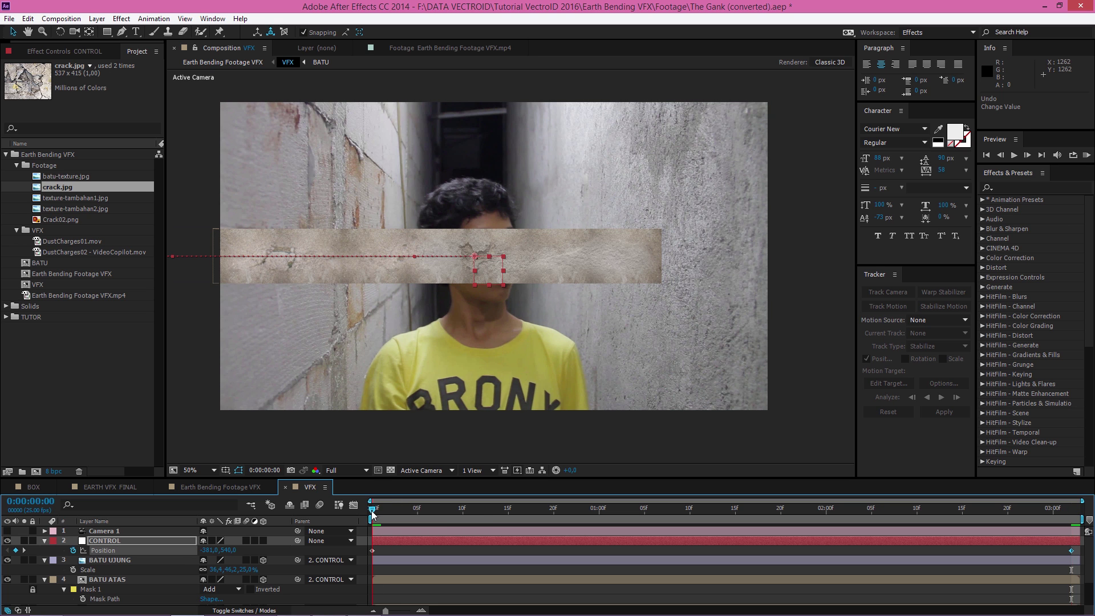
click(372, 510)
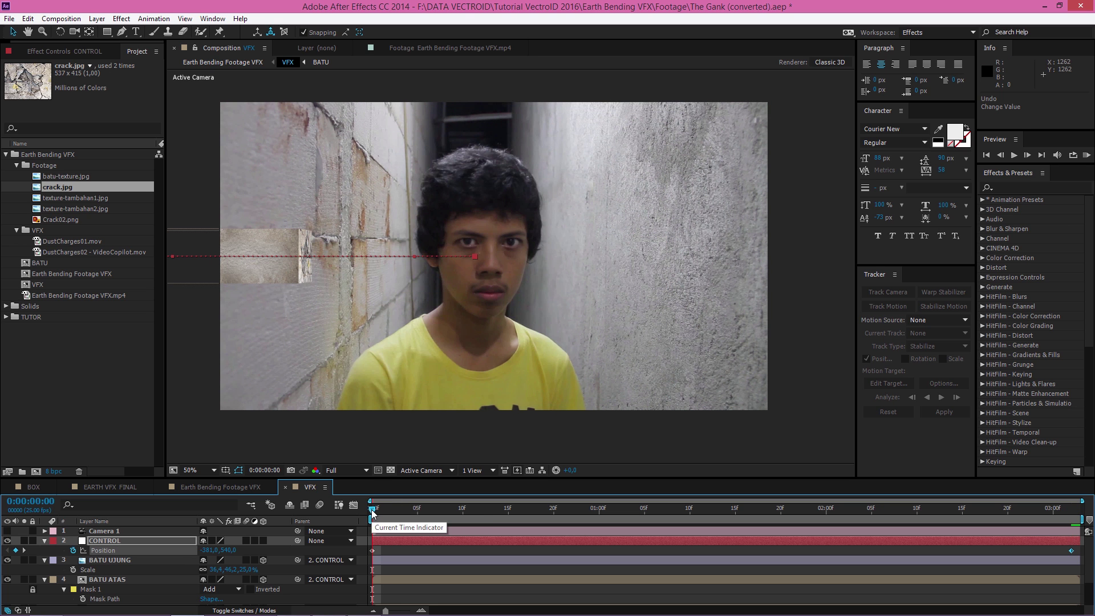
Mark 0:00:00:09 with composition marker 1 and keyframe the CONTROL null's position there at -19.2, 540
drag(373, 512, 454, 513)
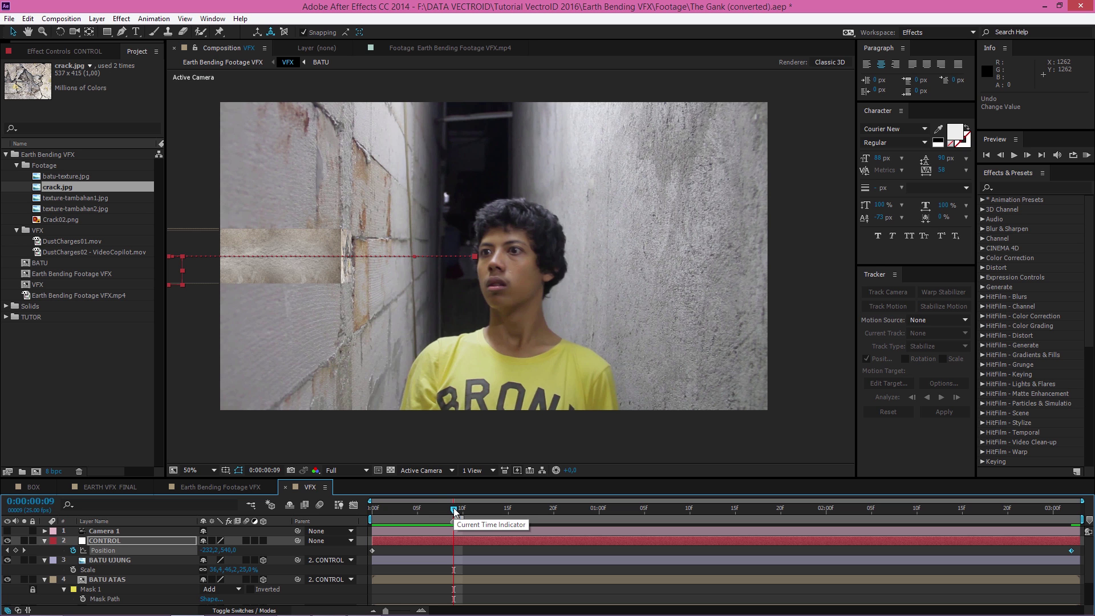
mouse_move(455, 512)
mouse_down()
mouse_move(409, 512)
mouse_move(453, 510)
mouse_up()
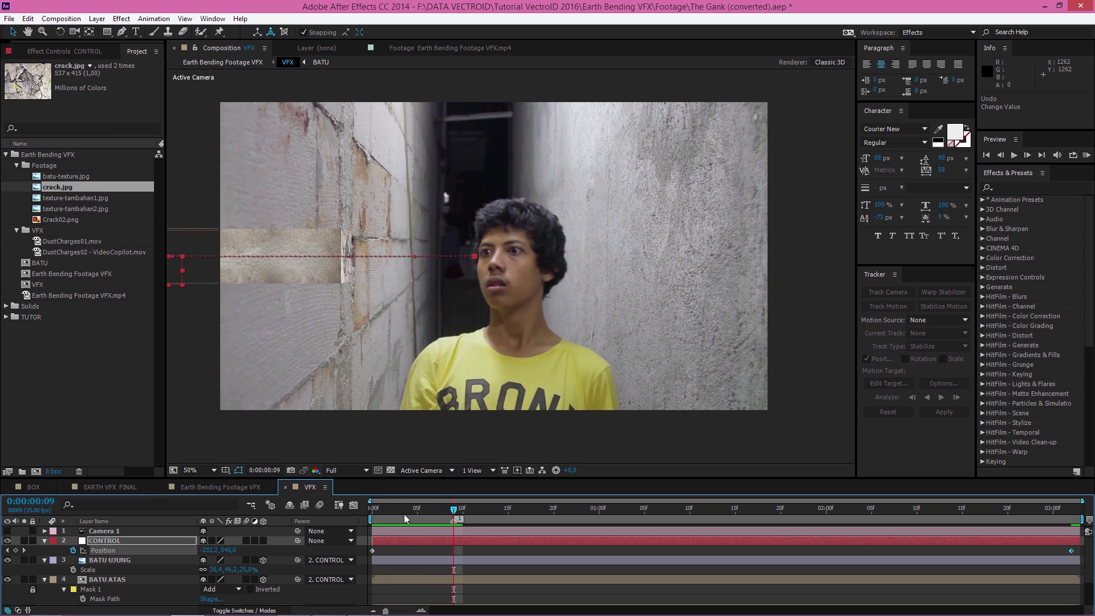
click(131, 543)
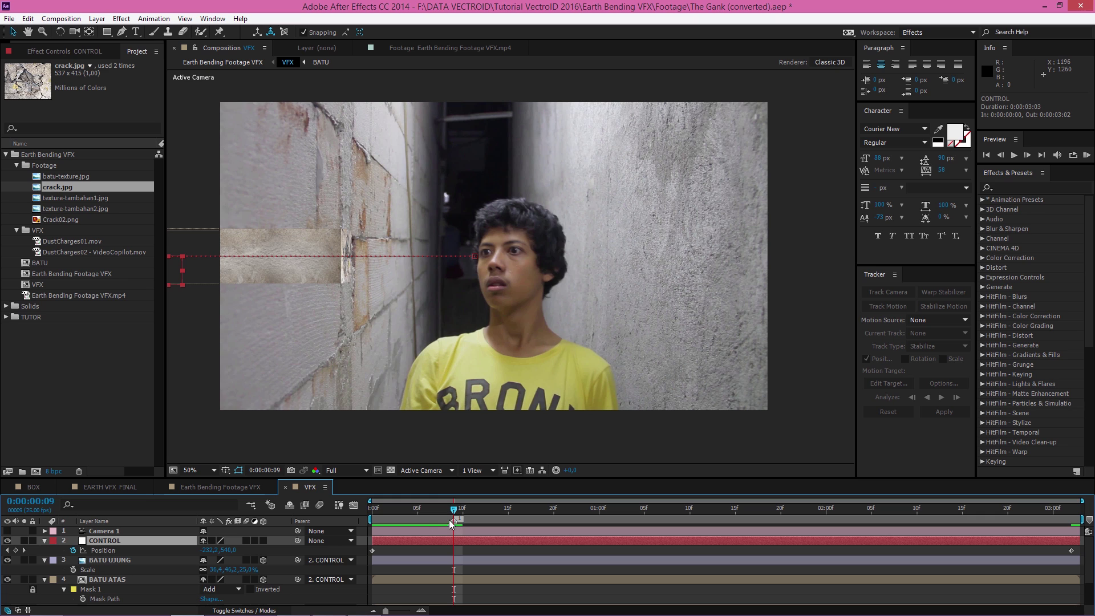
drag(211, 549, 337, 550)
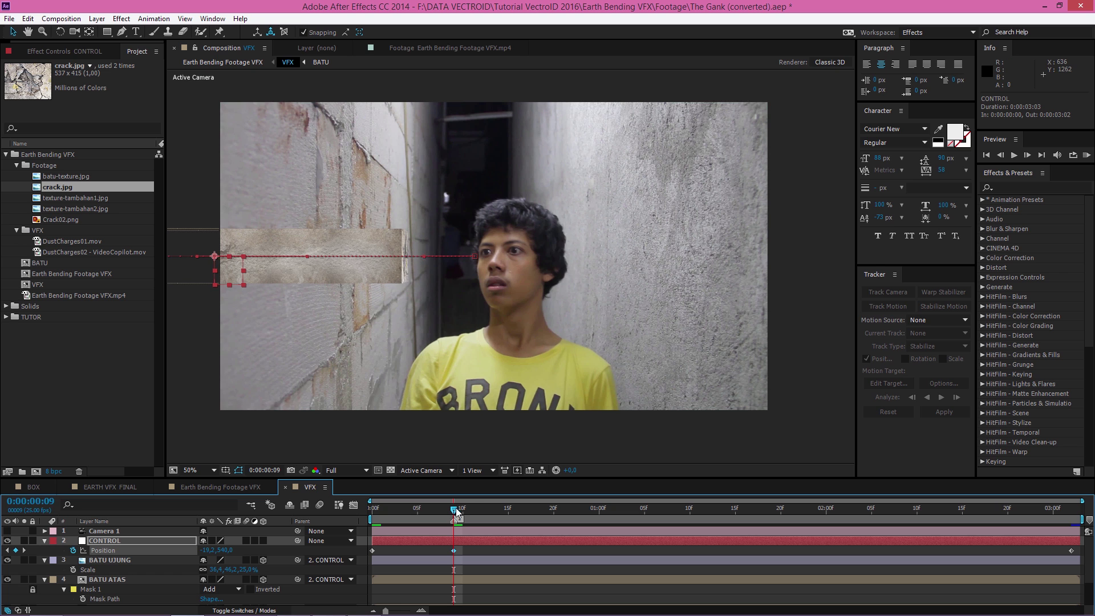
Mark 0:00:02:14 with composition marker 2 while viewing the footage layer alone, then show all layers again
drag(455, 510, 966, 514)
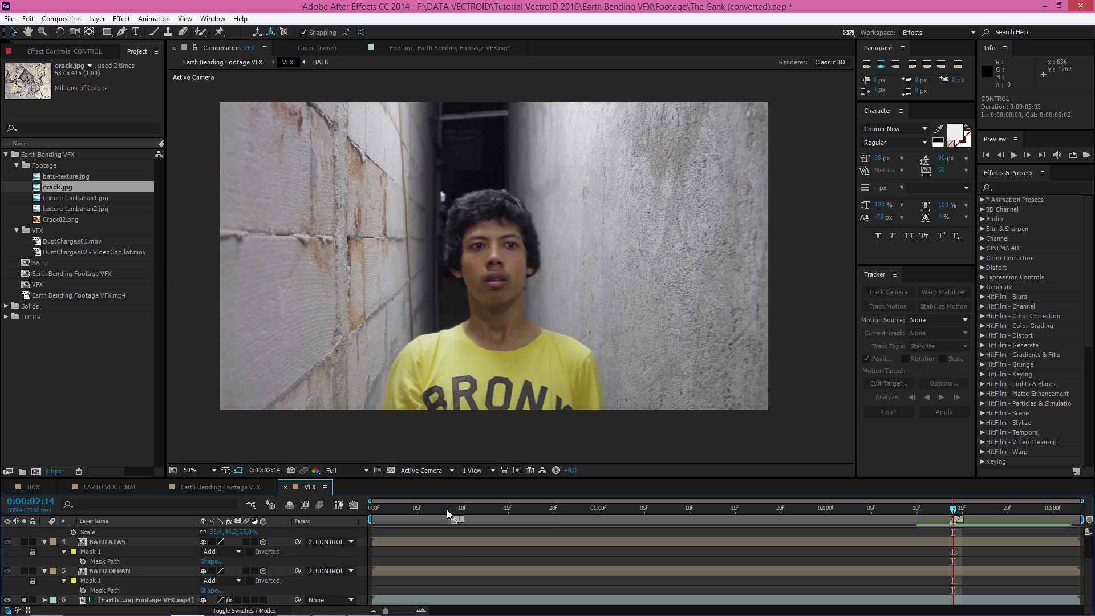
click(454, 509)
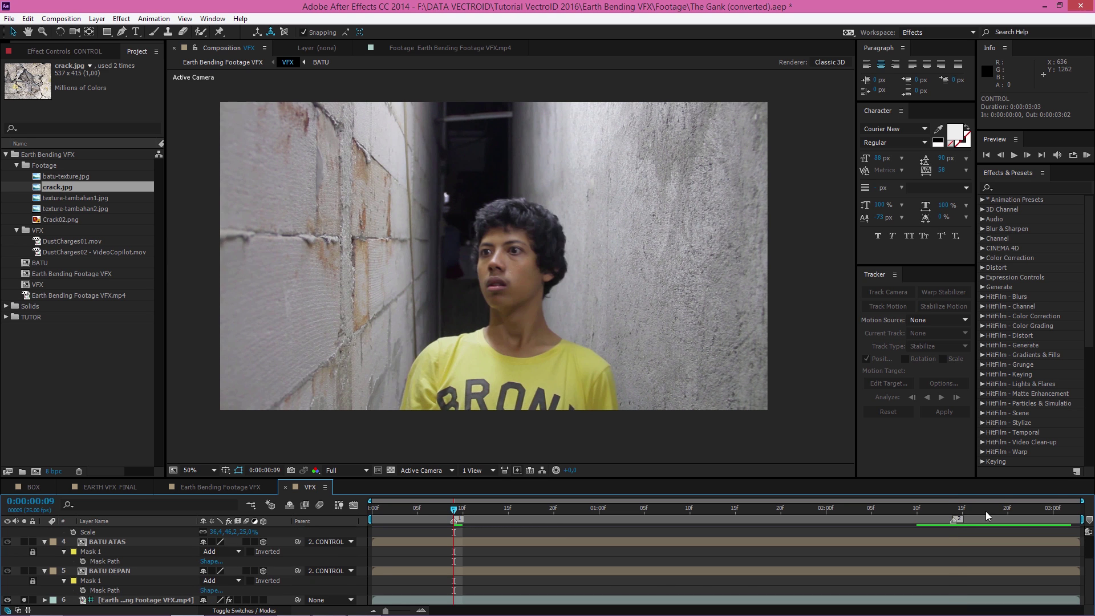
click(953, 508)
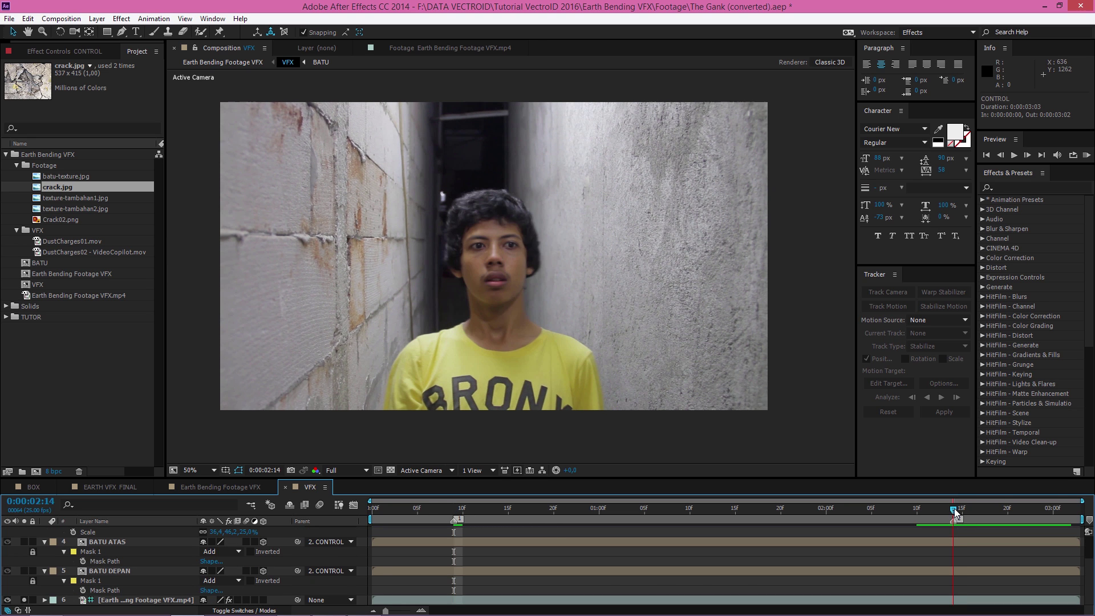
click(451, 509)
click(368, 509)
drag(370, 510, 948, 518)
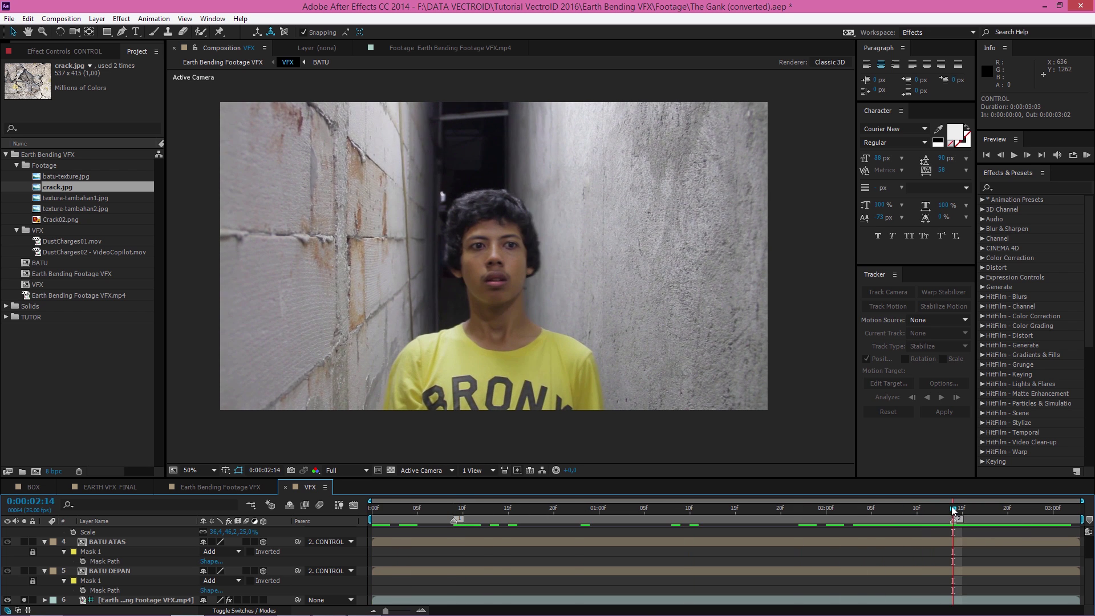
click(24, 599)
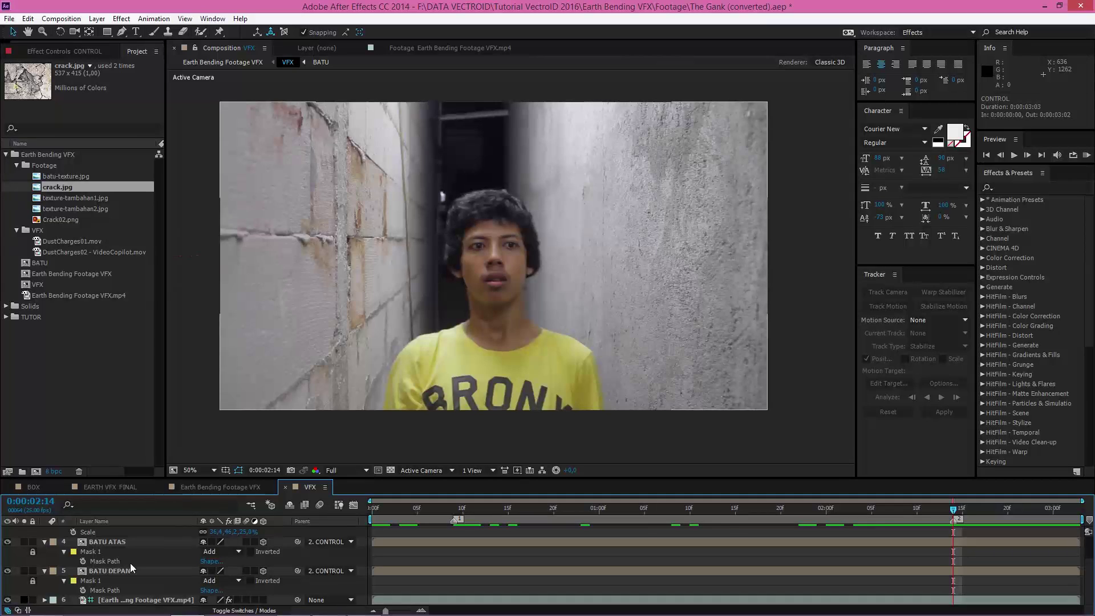
Keyframe the CONTROL null's position at 532.8, 540 at marker 2 (0:00:02:14)
scroll(130, 562, up, 3)
click(114, 542)
click(115, 552)
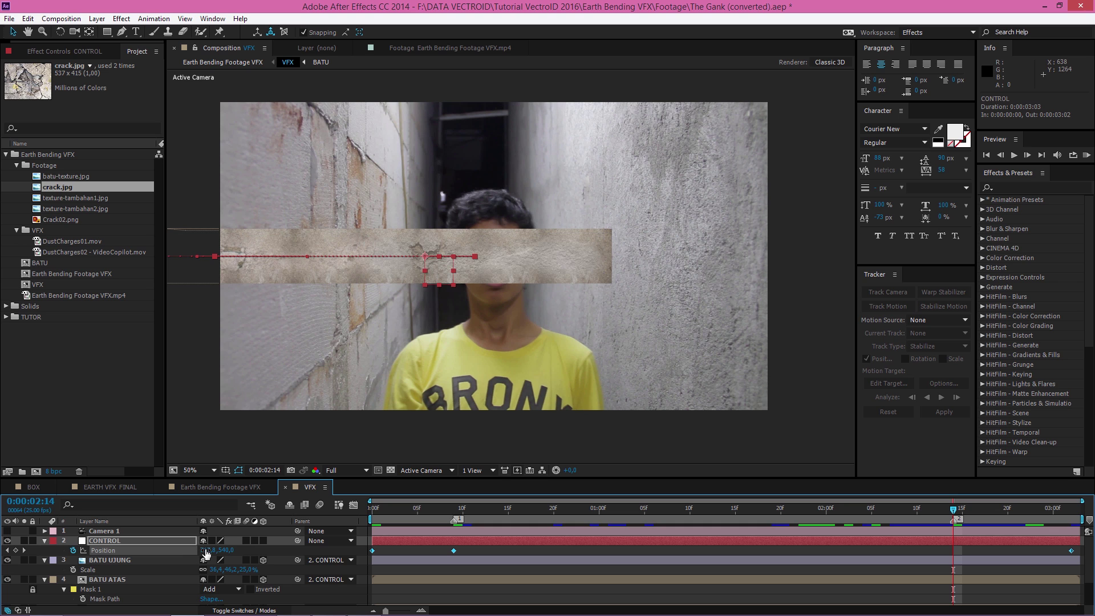
drag(208, 551, 165, 551)
mouse_move(83, 540)
mouse_down()
mouse_move(24, 539)
mouse_move(83, 541)
mouse_up()
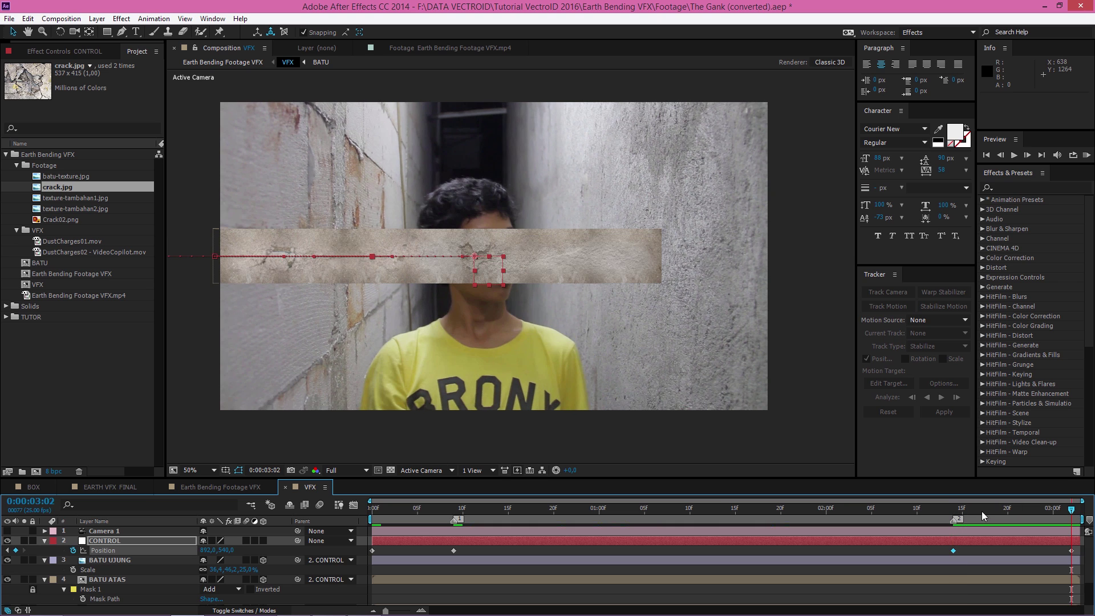
Move the CONTROL null's last position keyframe to about 0:00:02:18, shortly after marker 2, and preview the stone's motion
click(955, 512)
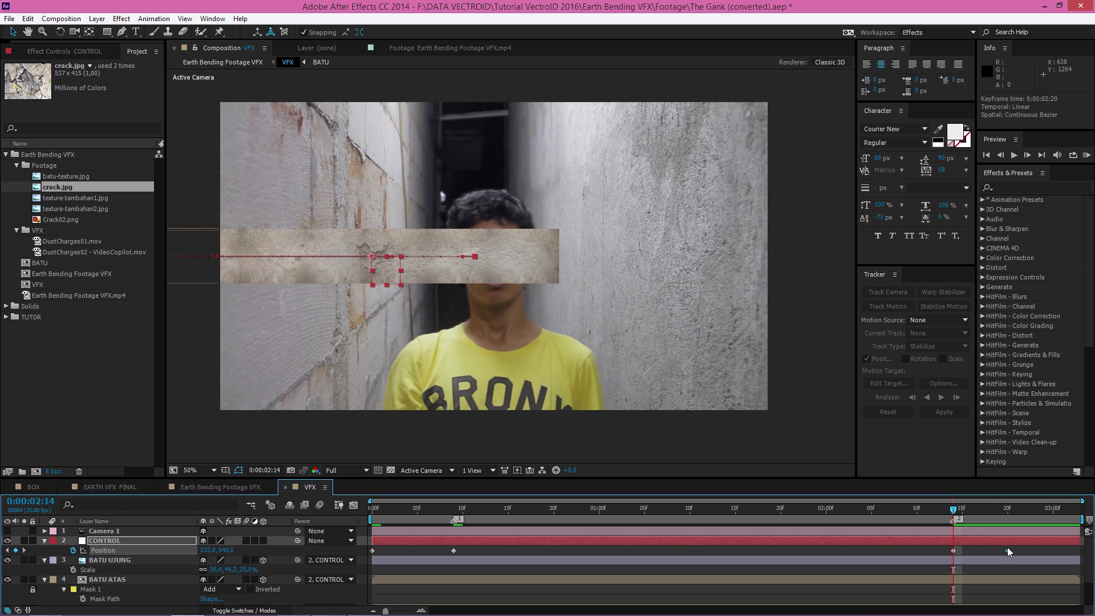
click(1022, 548)
drag(952, 511, 508, 509)
key(space)
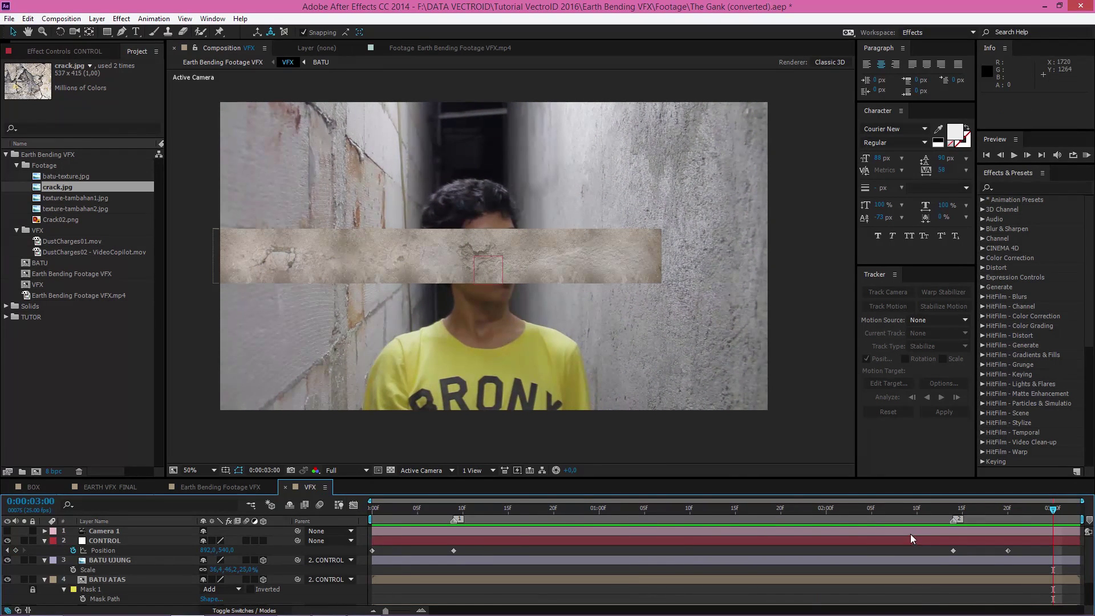
drag(1008, 551, 991, 550)
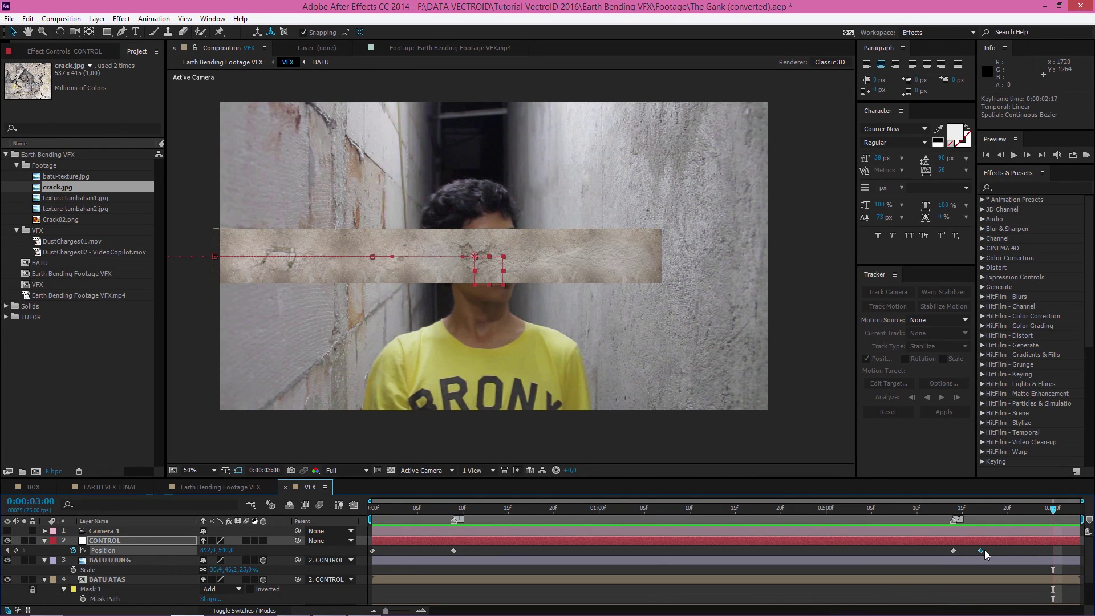
click(944, 511)
key(space)
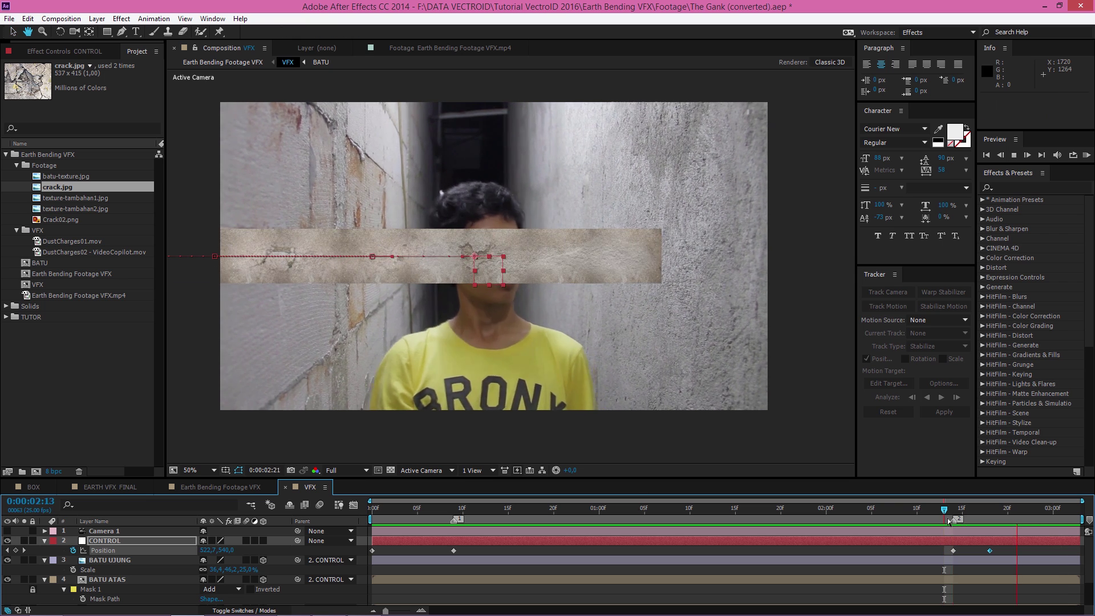
key(space)
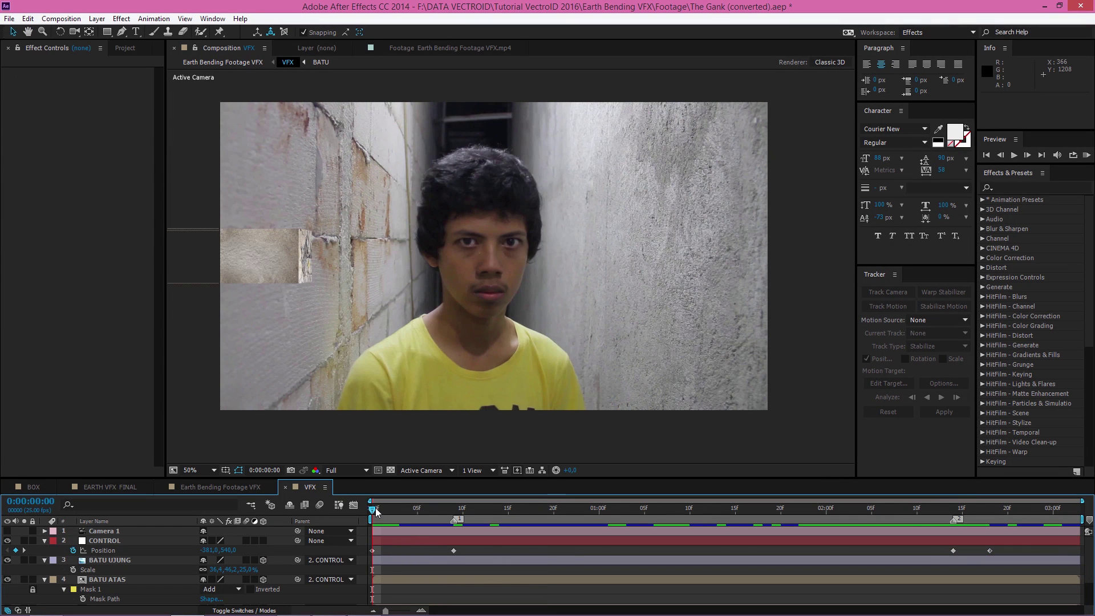
drag(374, 508, 1062, 513)
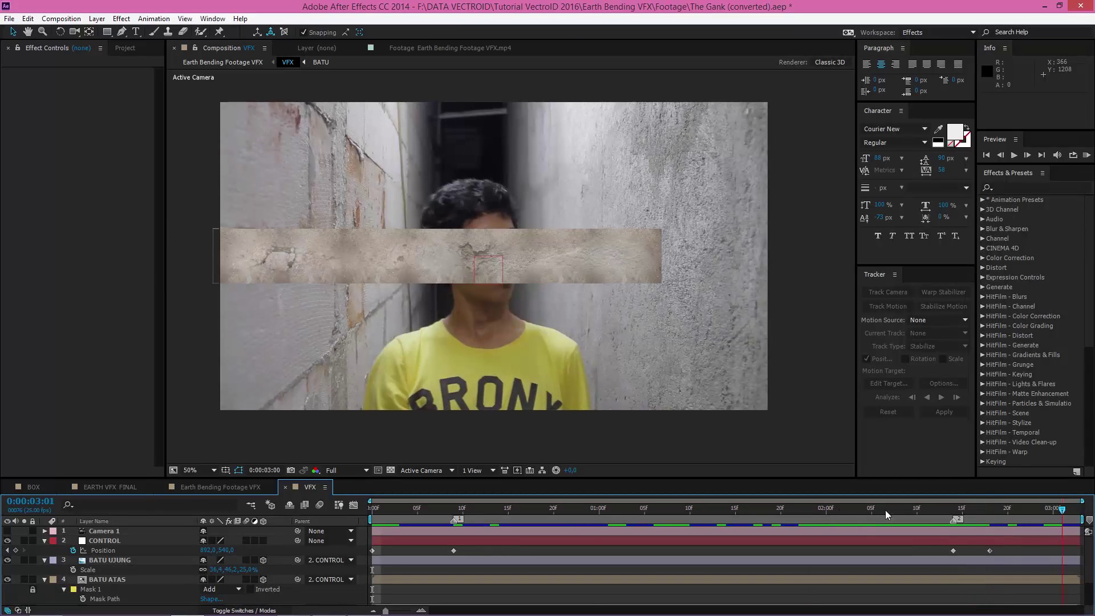
drag(885, 510, 367, 511)
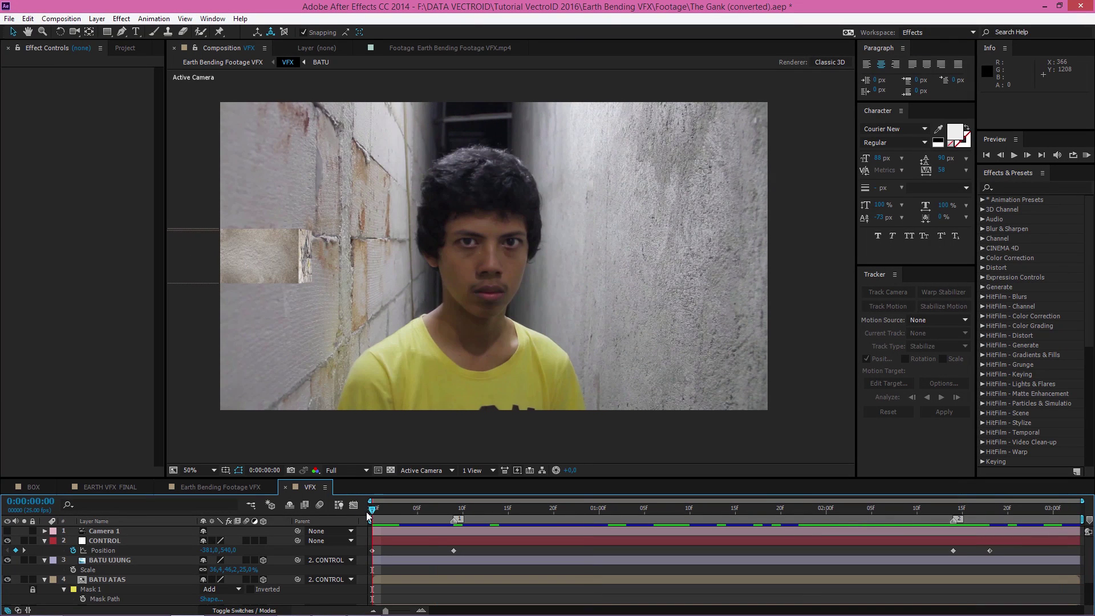
Enable motion blur for all layers and for the VFX composition, and check the stone's movement up to 0:00:01:01
click(107, 541)
key(ctrl+a)
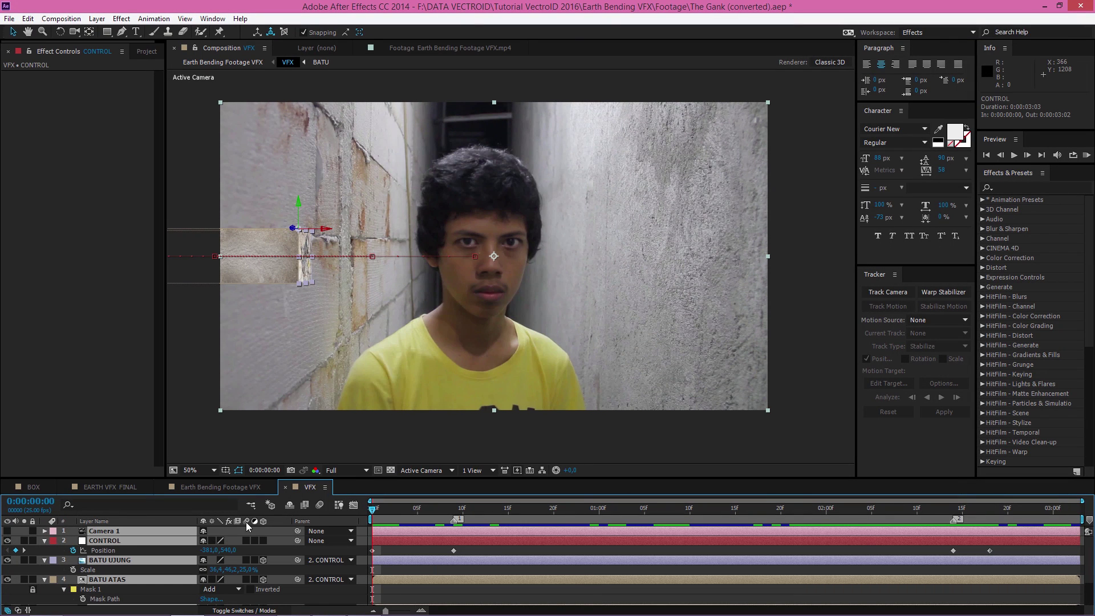
click(246, 540)
key(F2)
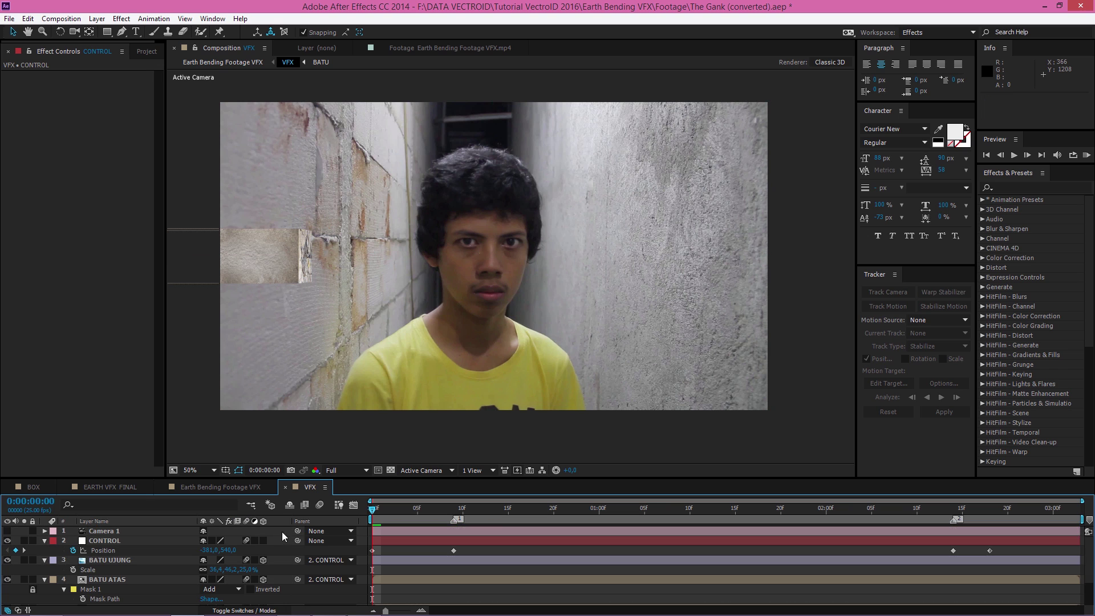
click(319, 504)
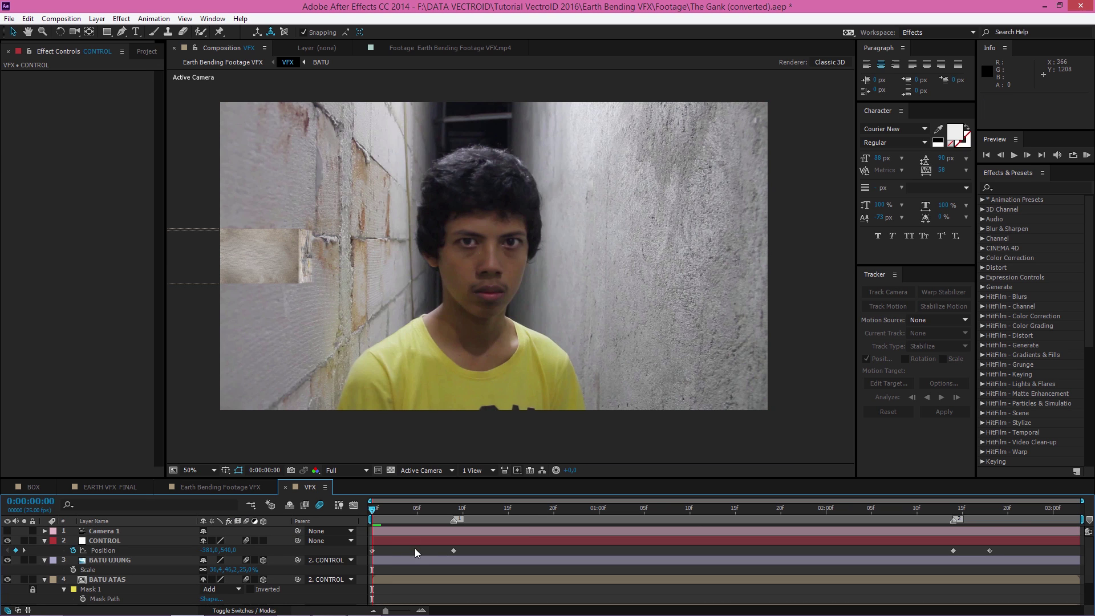
click(381, 509)
drag(380, 509, 608, 508)
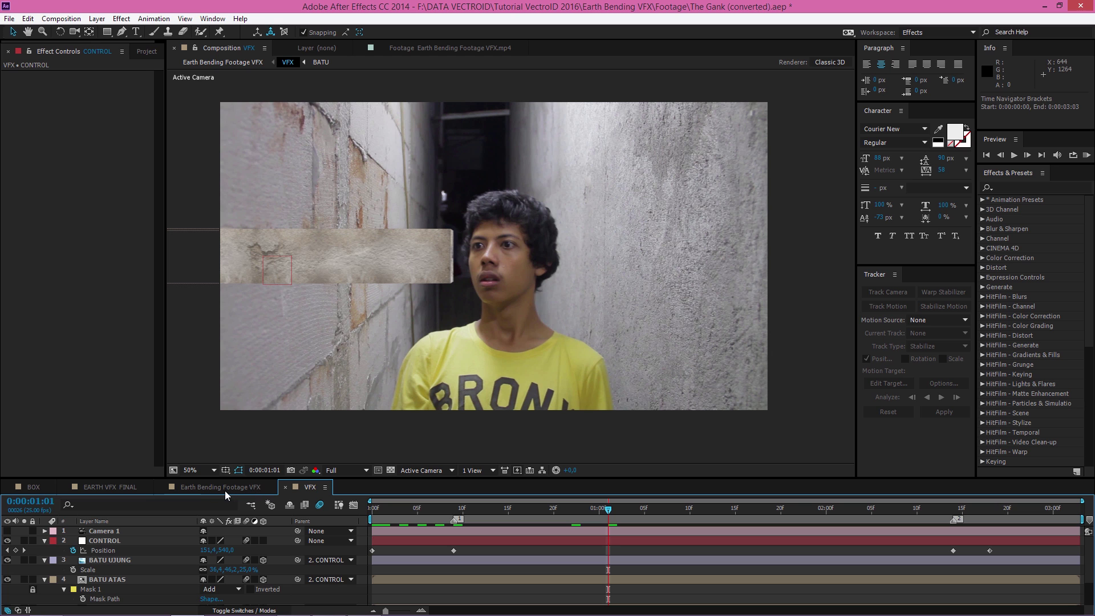
Display the 3D Camera Tracker points of the footage layer in the Earth Bending Footage VFX composition at 0:00:01:22
click(224, 487)
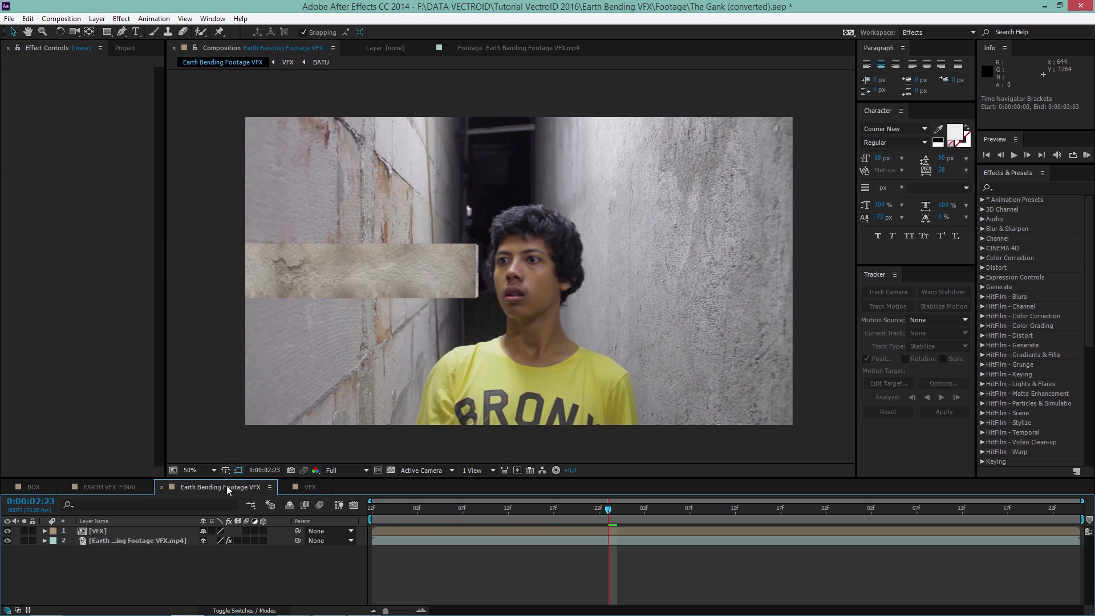
click(93, 541)
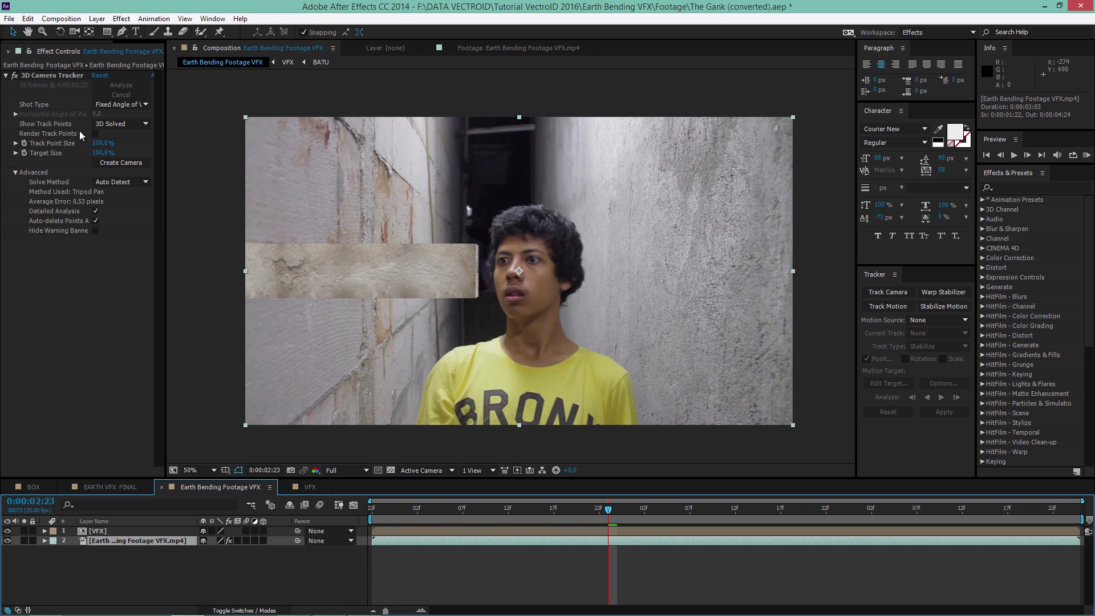
click(50, 77)
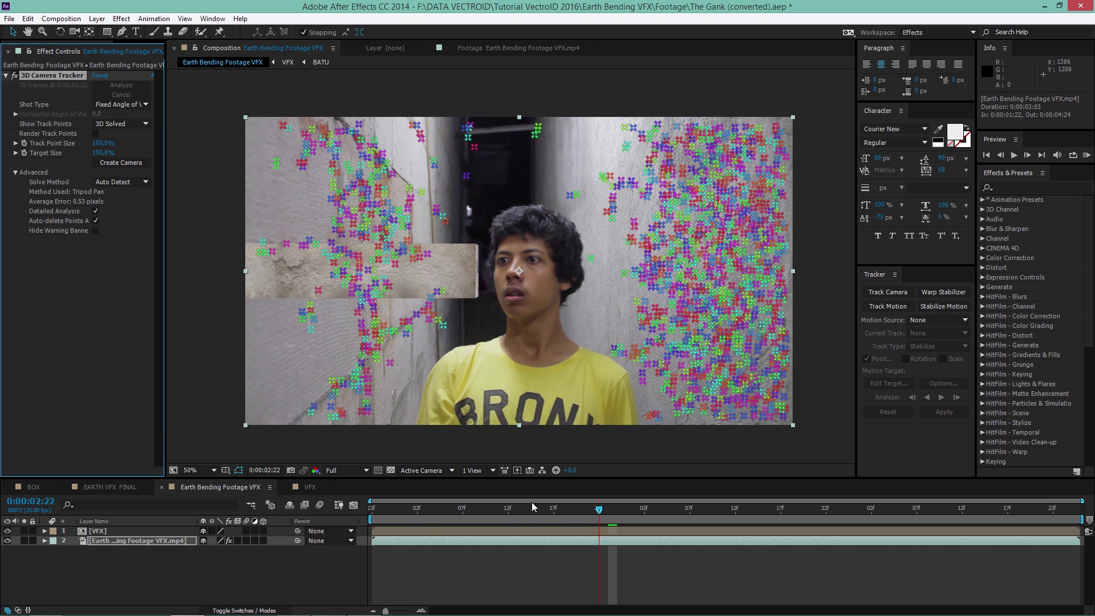
click(408, 508)
drag(379, 517, 364, 519)
Create a track solid and camera from the tracking points around the stone block's end on the brick wall
scroll(301, 278, up, 2)
drag(374, 287, 792, 296)
drag(390, 350, 606, 319)
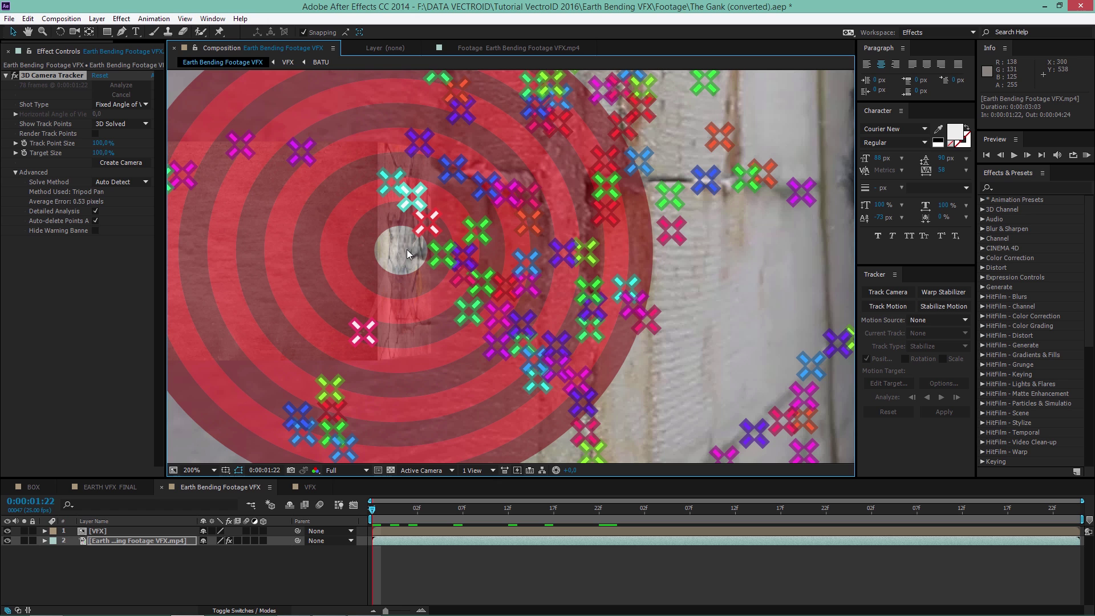
right_click(408, 249)
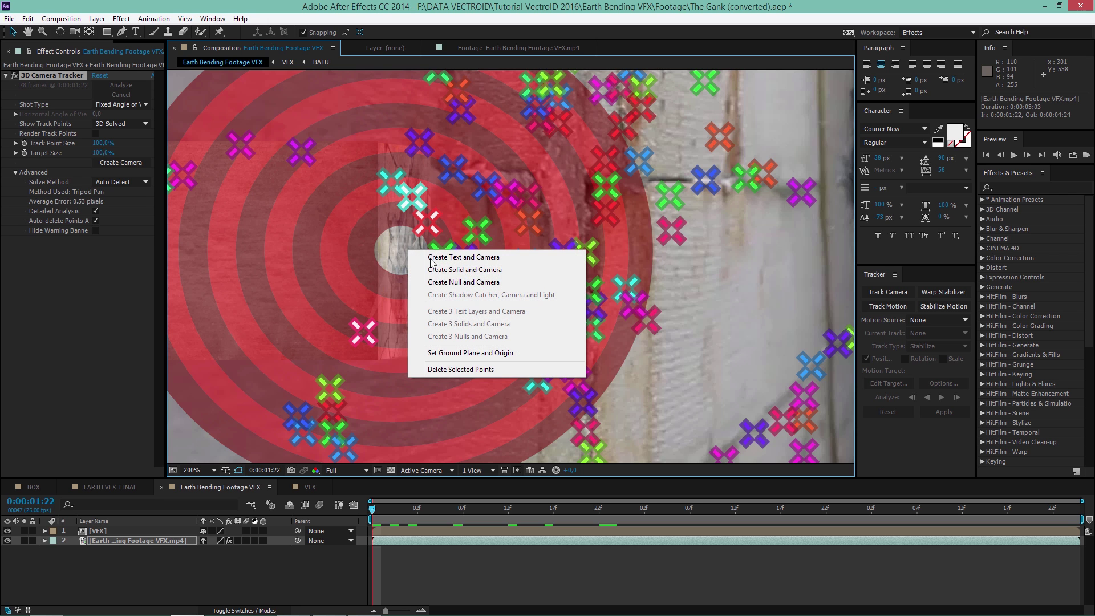
click(484, 274)
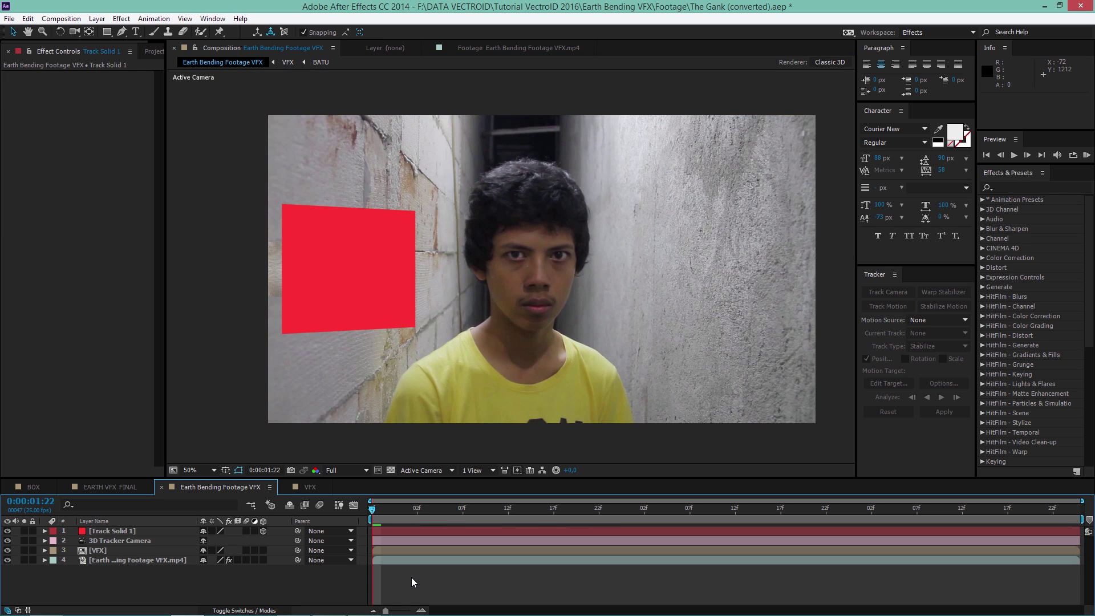
Hide the Track Solid 1 layer, reveal its position, and copy the Z value
click(101, 532)
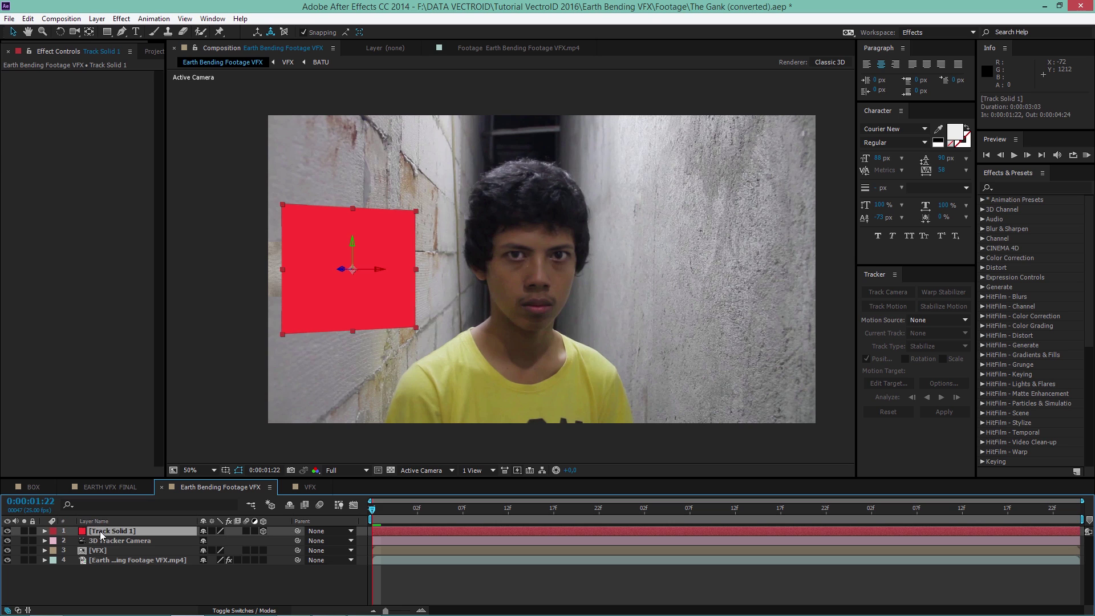
click(7, 531)
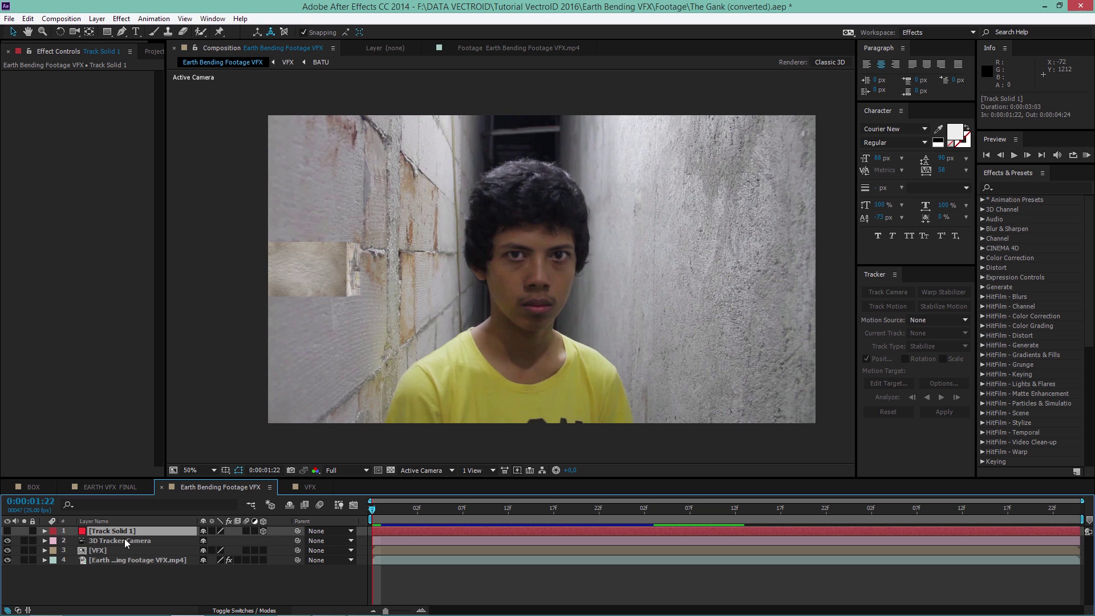
key(p)
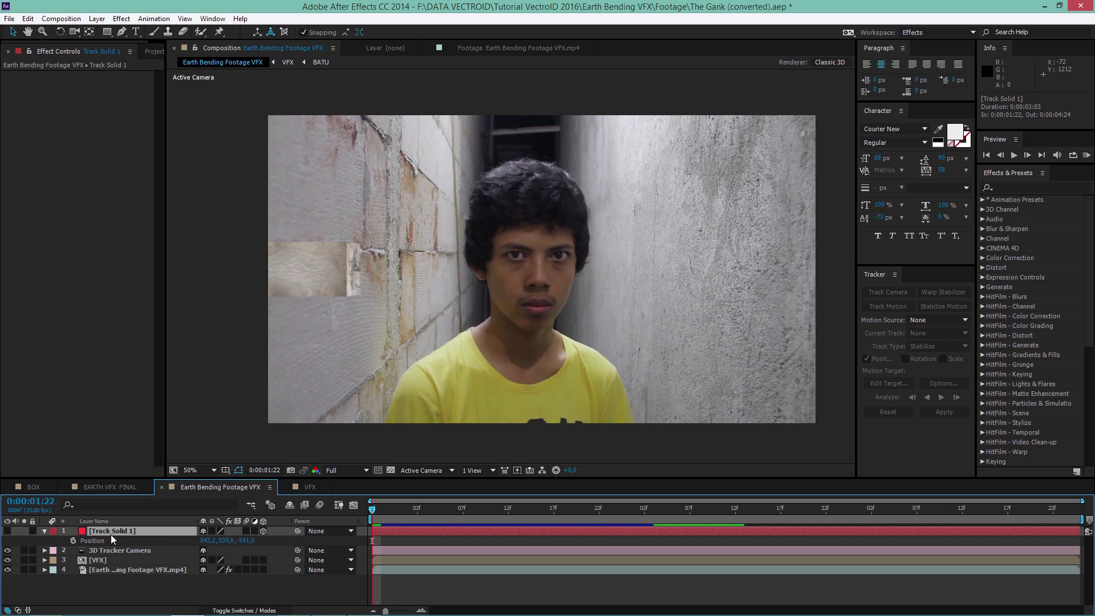
click(252, 540)
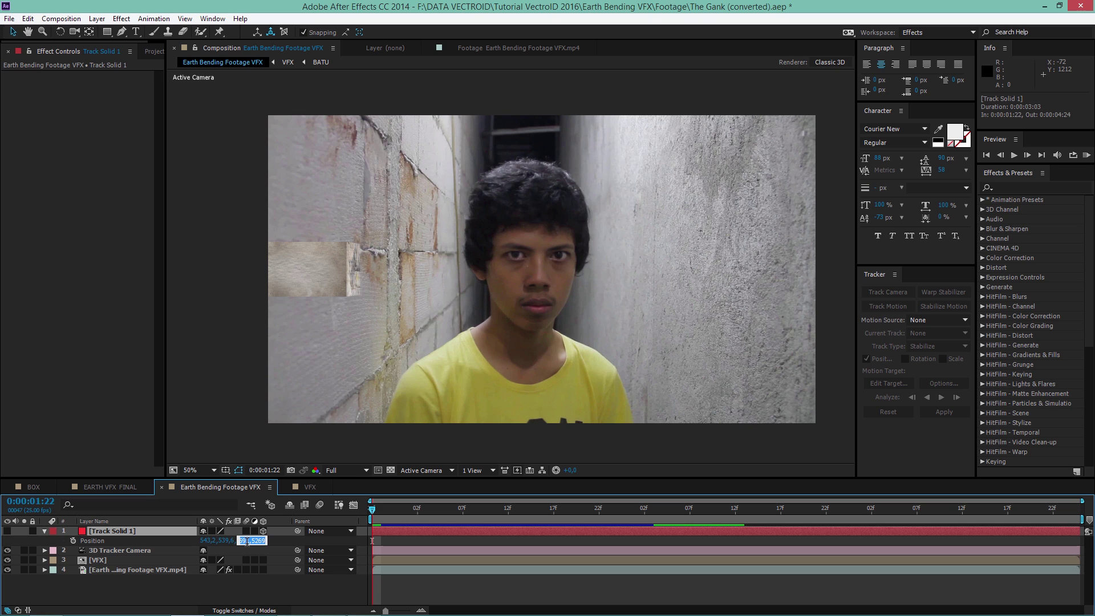
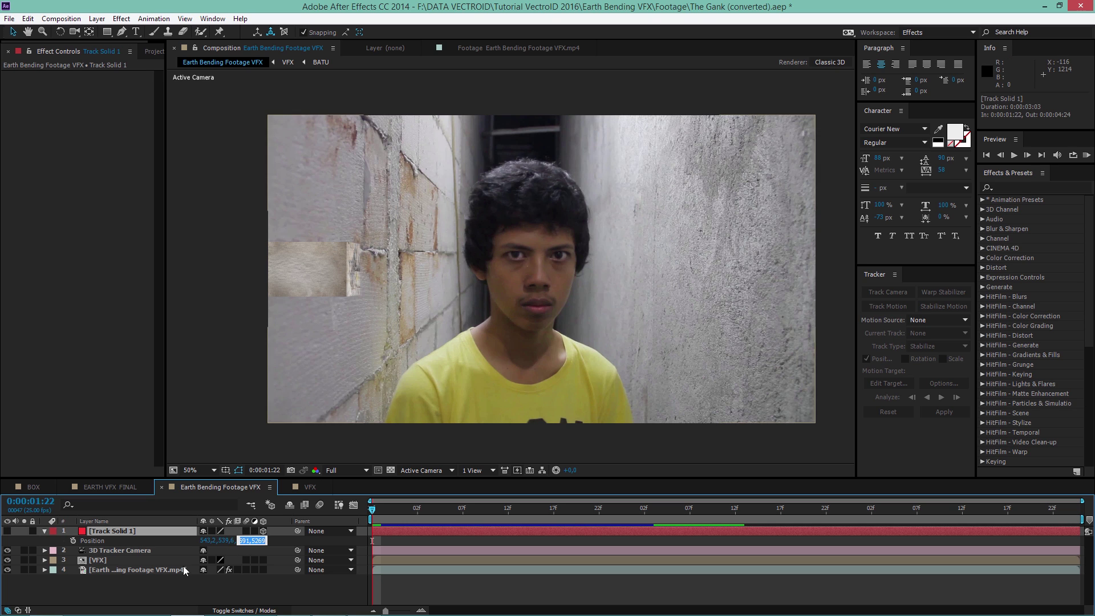
Make the VFX layer 3D and set its Z position to -591.5, matching the track solid
click(103, 560)
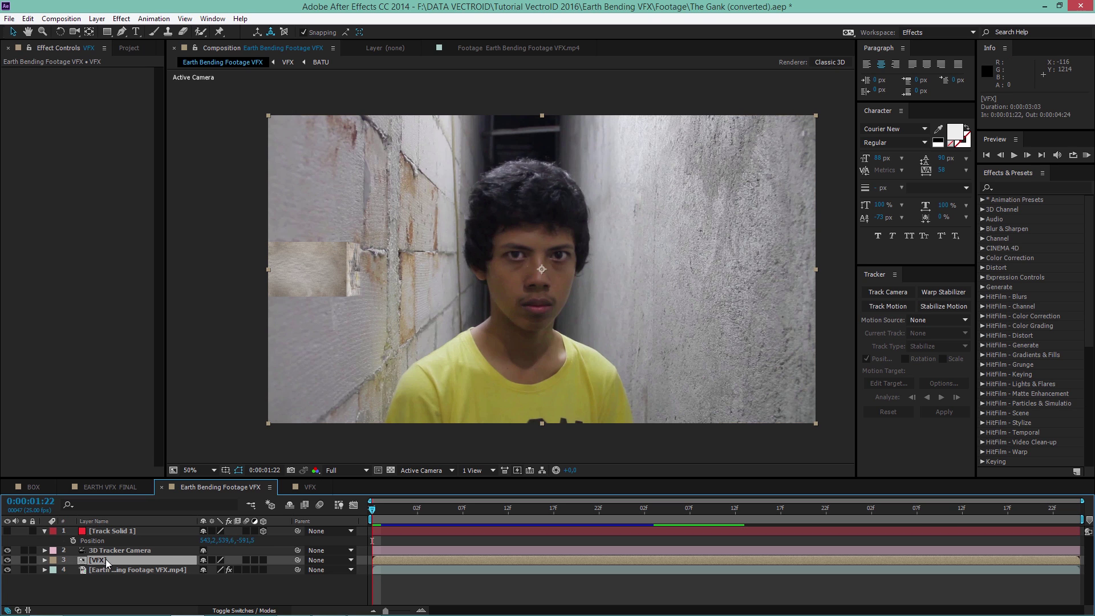
key(p)
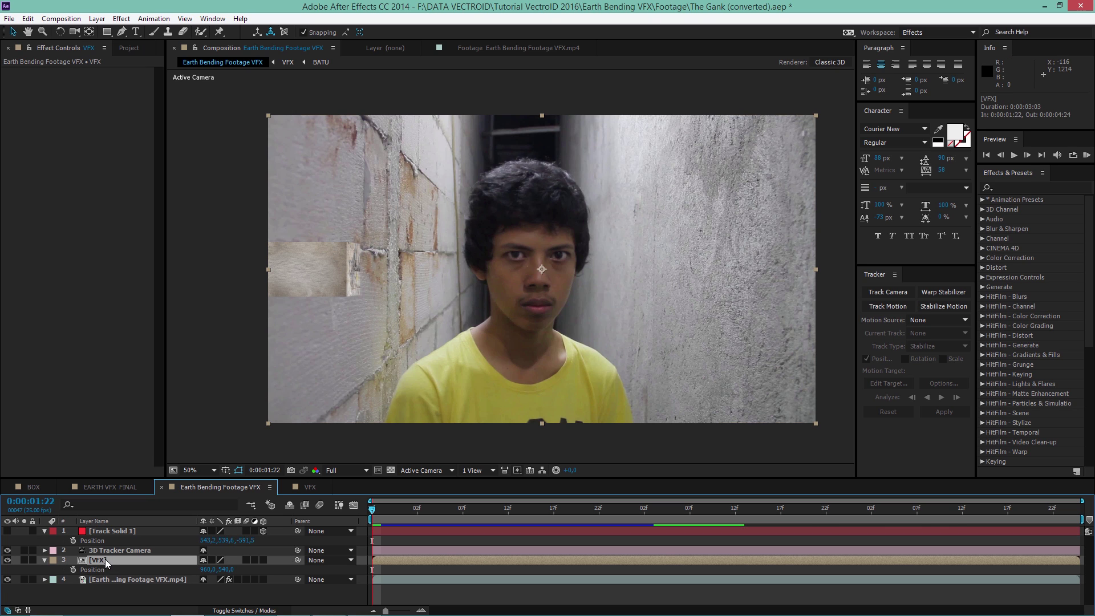
click(264, 560)
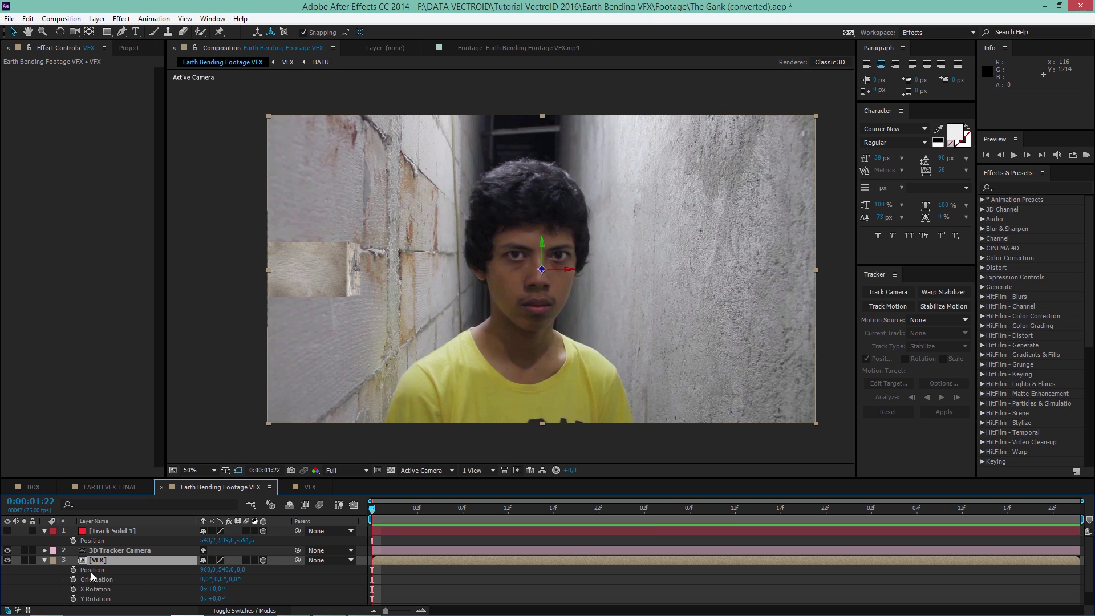
click(241, 569)
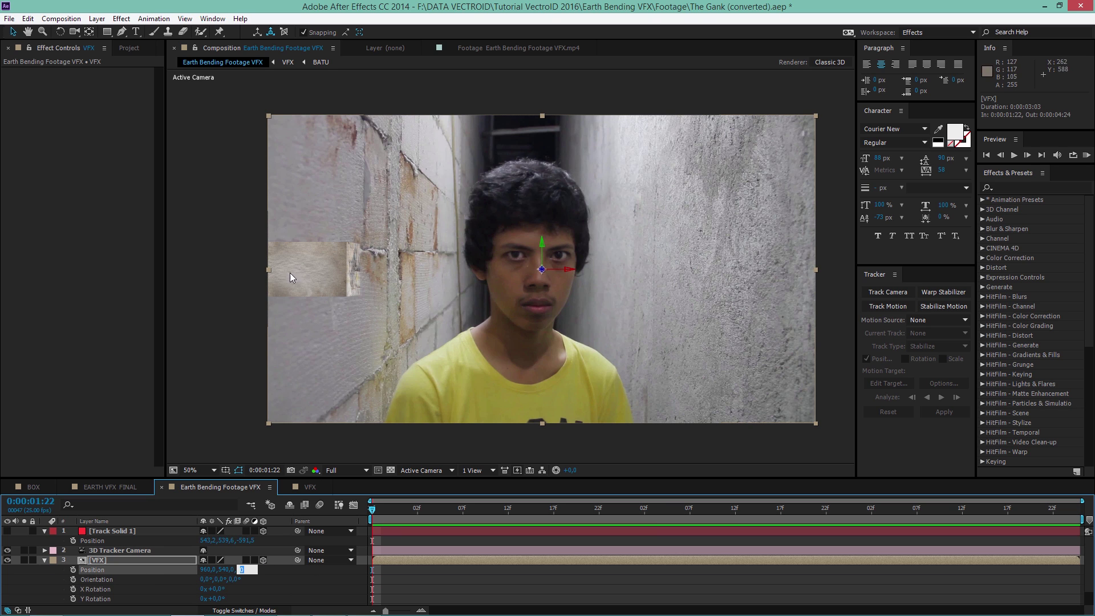
text(-591,5)
click(447, 567)
Scale the VFX layer to 67.2%, shift it along X to about 998, and check the stone's tracking through the clip
scroll(484, 378, down, 2)
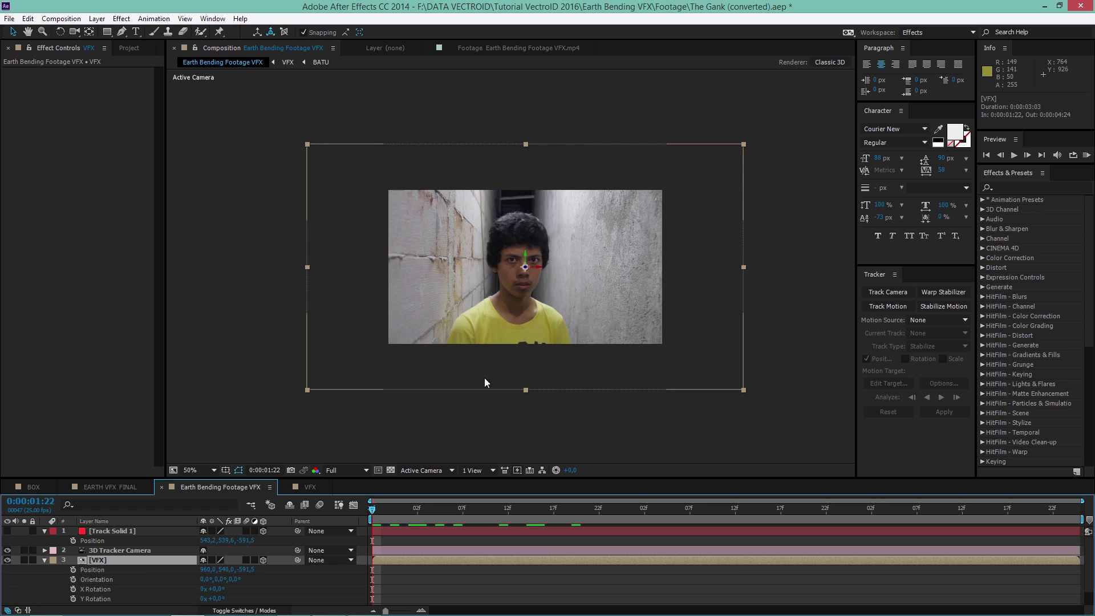
drag(535, 268, 578, 266)
key(s)
mouse_move(216, 570)
mouse_down()
mouse_move(202, 570)
mouse_move(211, 572)
mouse_up()
scroll(570, 286, up, 2)
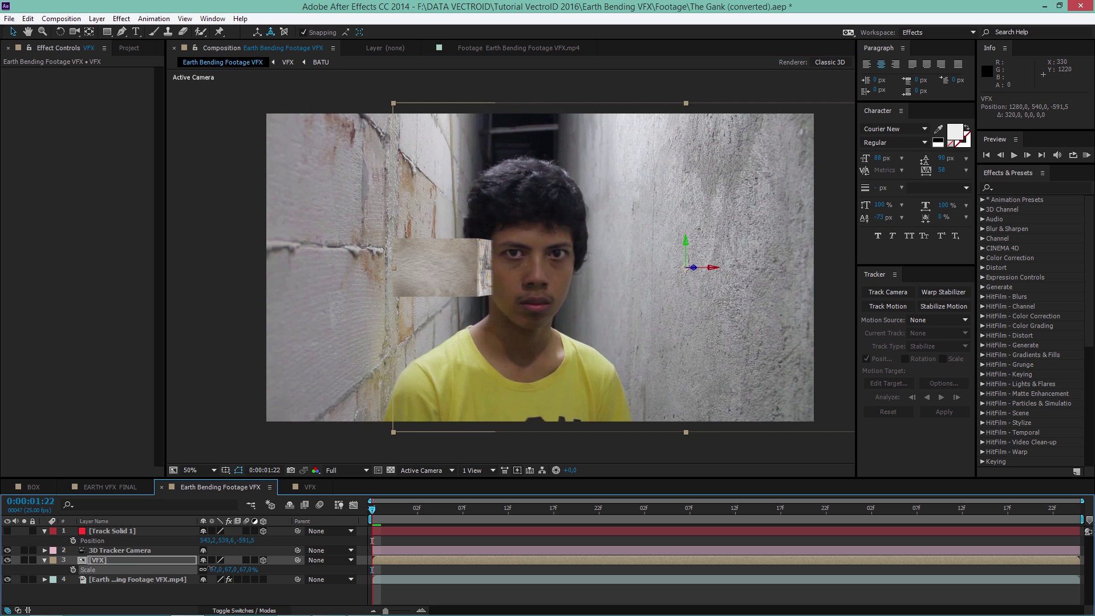
drag(713, 268, 625, 276)
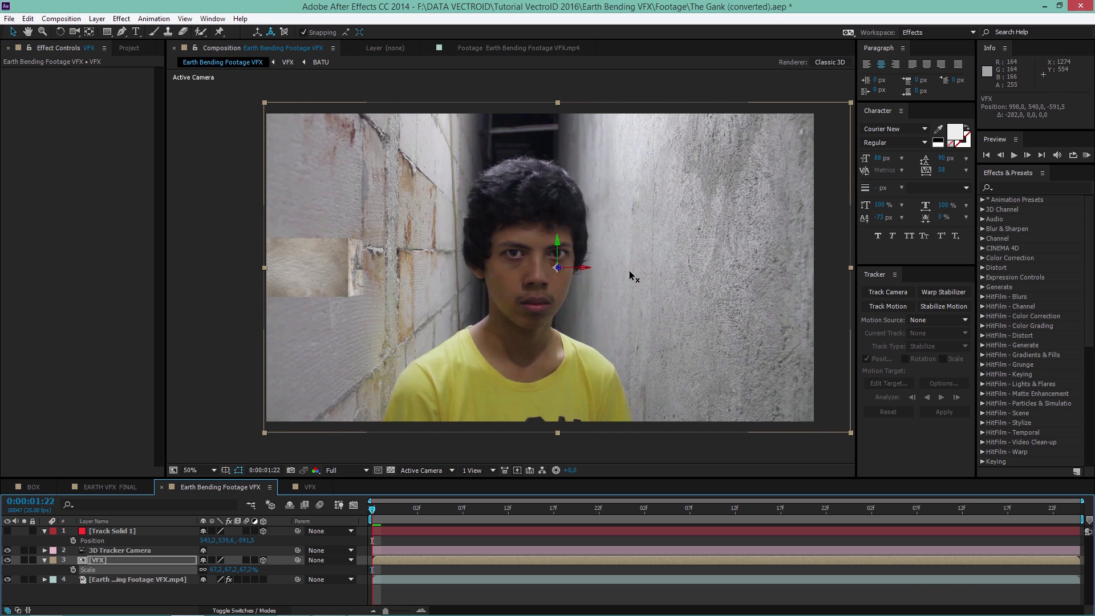
drag(394, 510, 980, 518)
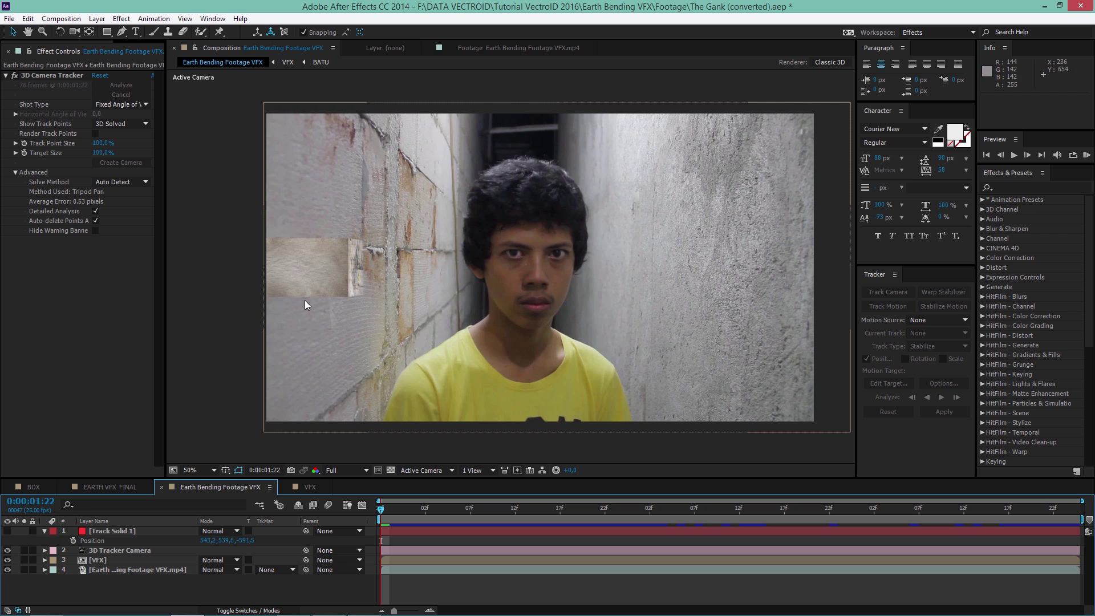
Create a black 1920 × 1080 solid named MATTE
click(97, 18)
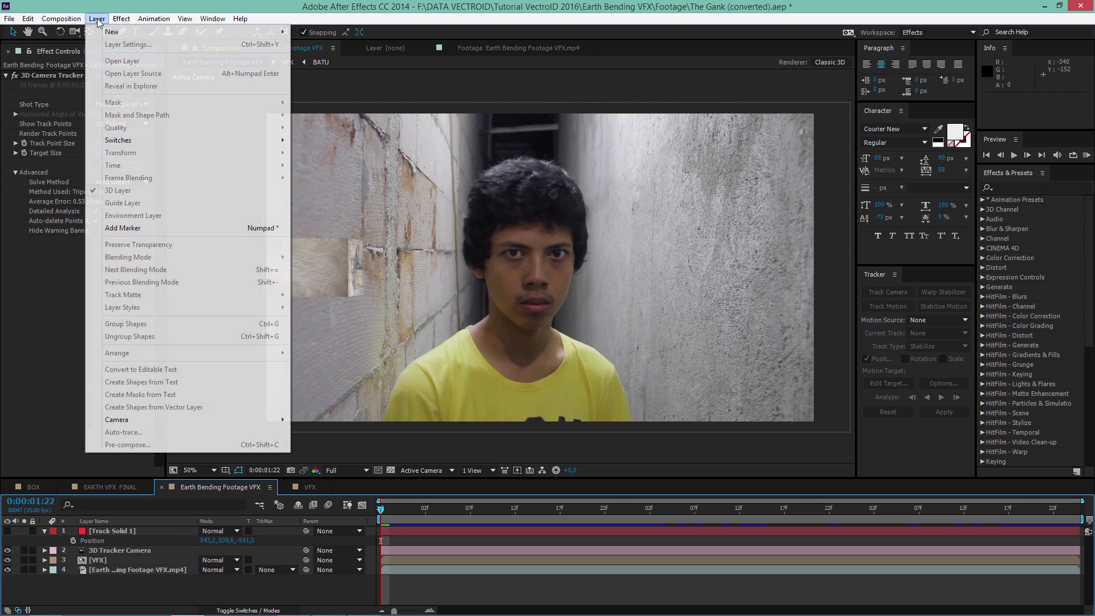
mouse_move(116, 33)
click(321, 45)
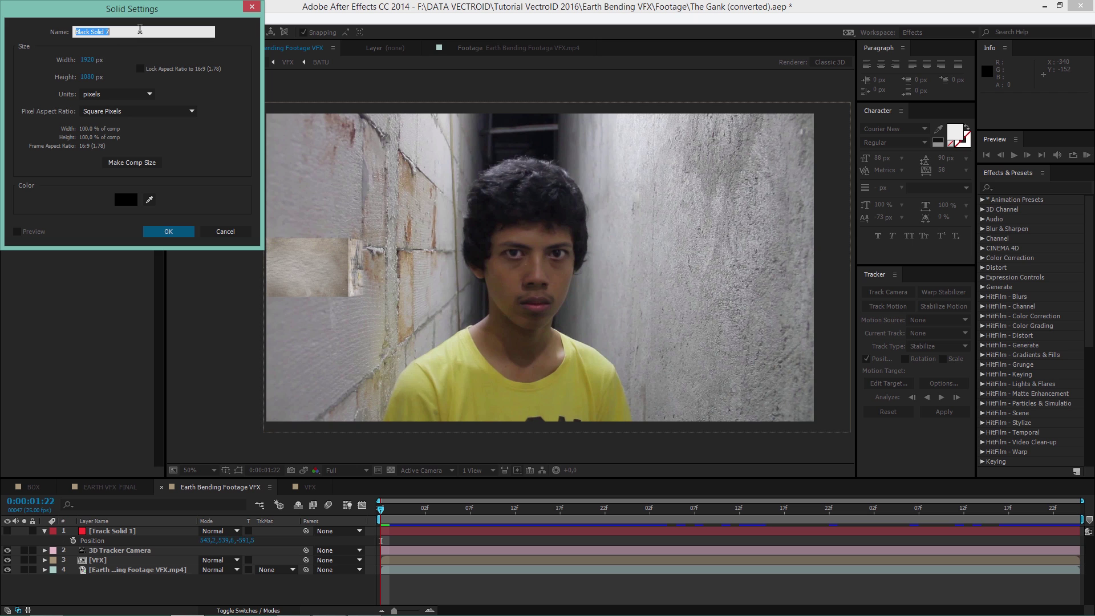
text(MATTE)
click(169, 232)
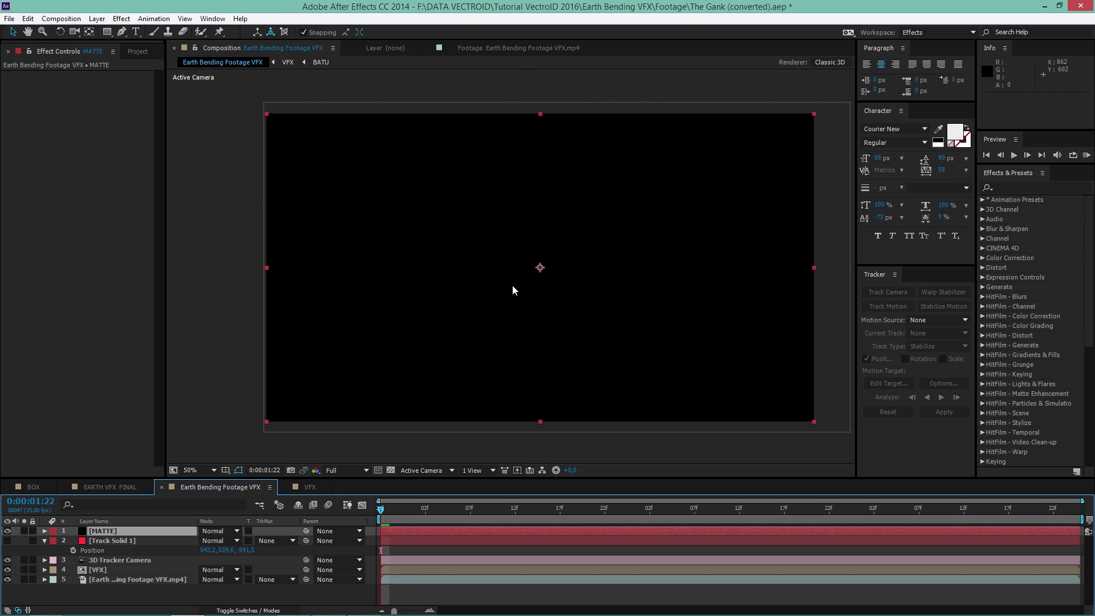
Make the MATTE solid 3D and parent it to Track Solid 1, snapped to that solid's place and angle on the wall
key(F4)
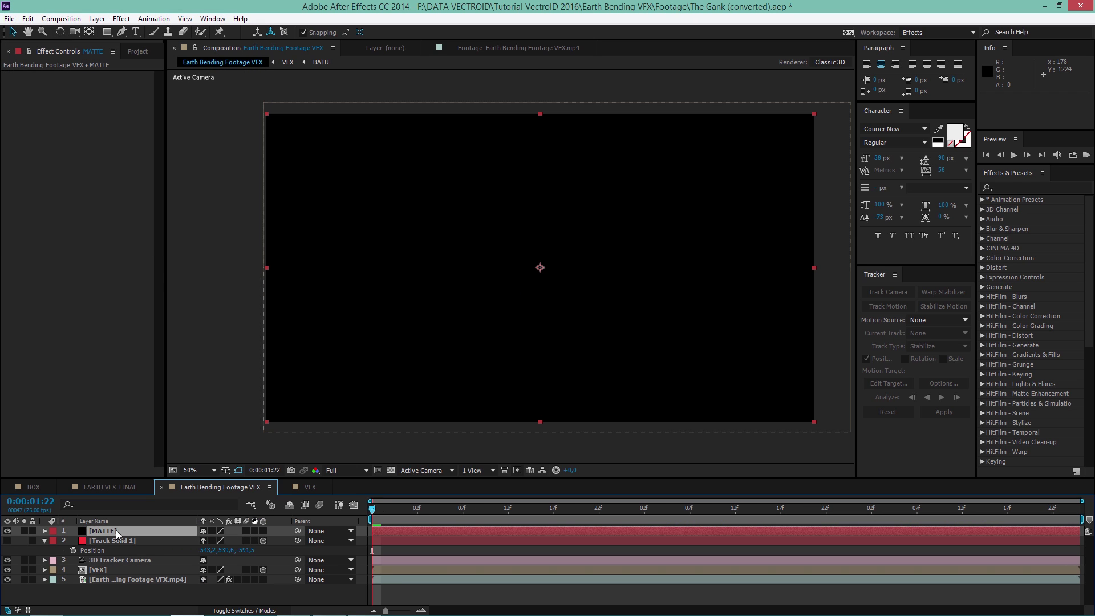
click(262, 530)
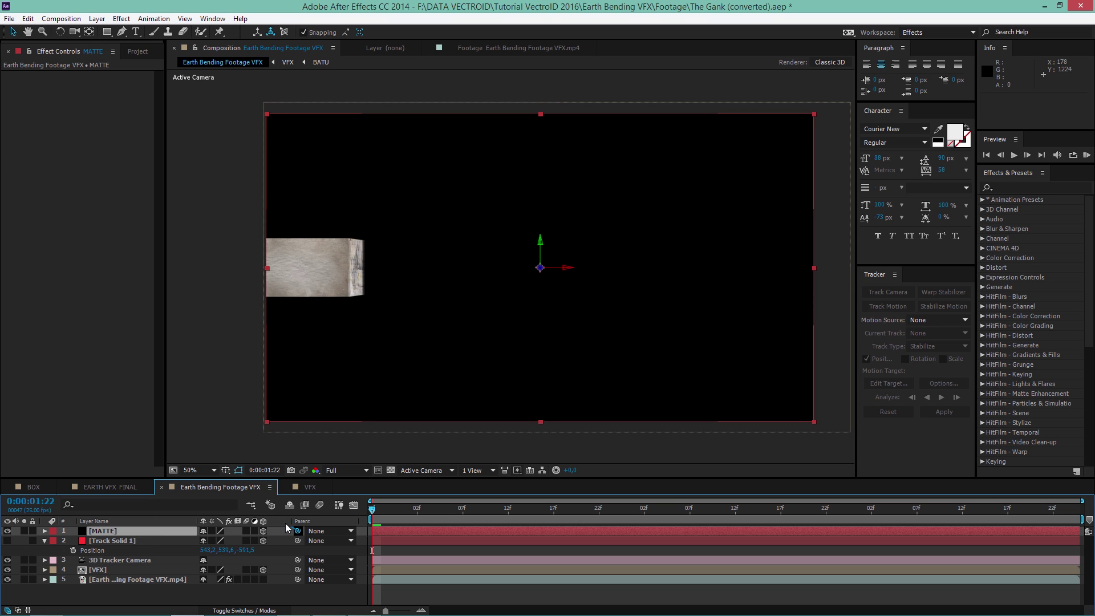
drag(297, 531, 105, 543)
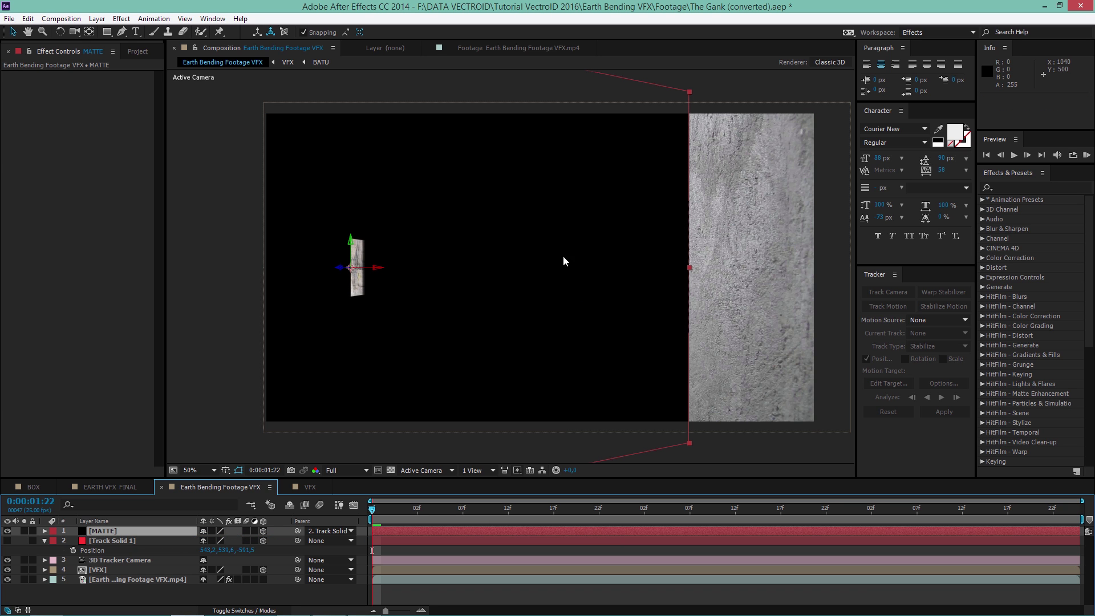
Scale the MATTE solid down to about 37% in width and 31% in height
click(687, 265)
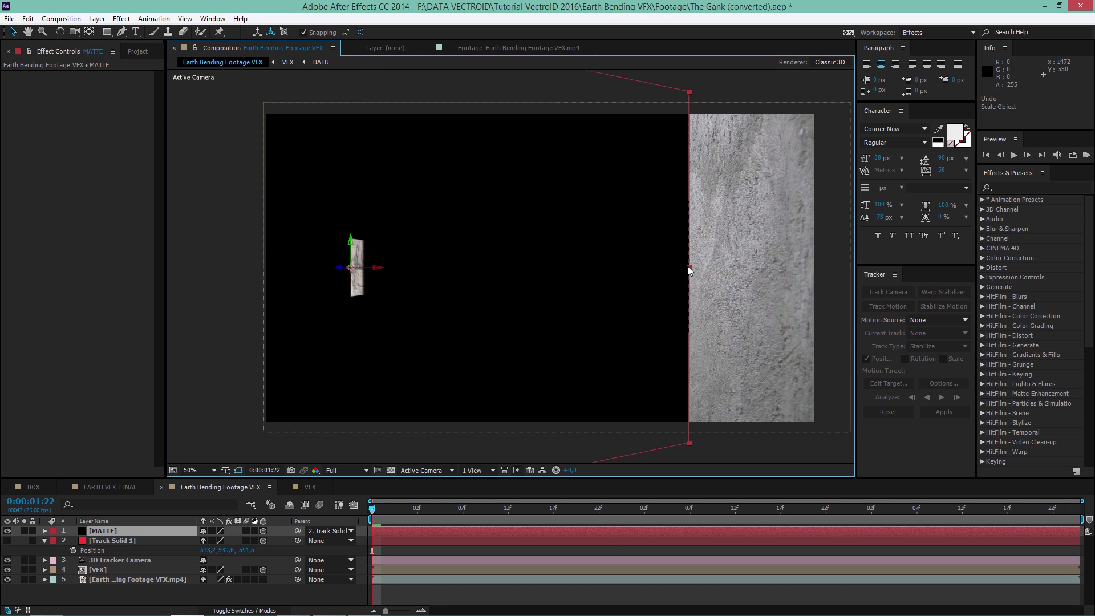
drag(688, 269, 503, 267)
key(comma)
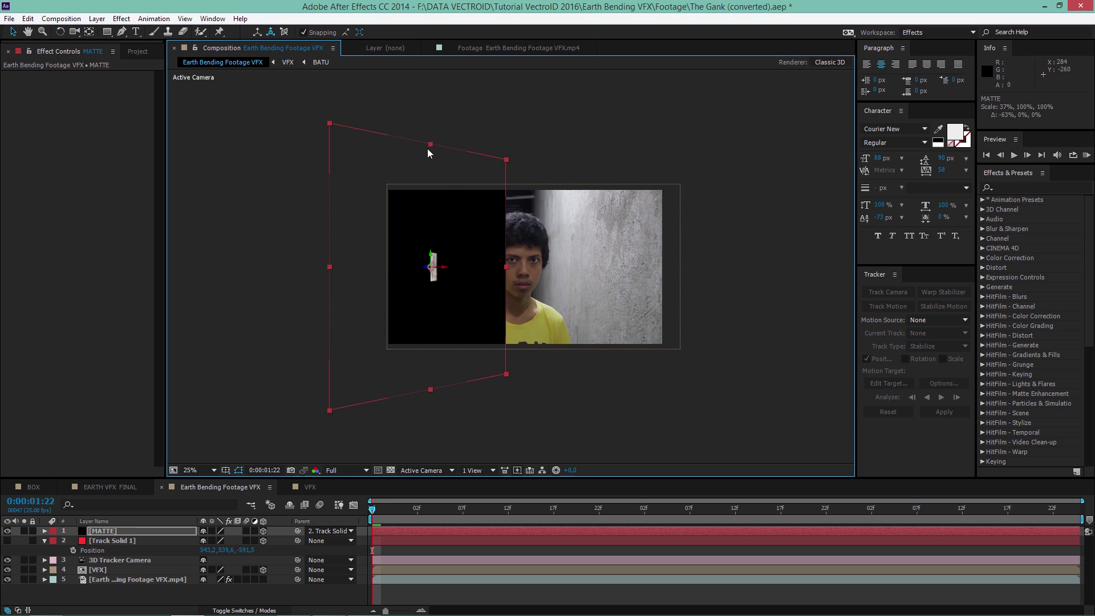
drag(428, 150, 426, 227)
Move the MATTE solid back along the wall to about -34.5, 135, 76.7, so it covers the stone behind its end face
key(period)
drag(450, 283, 487, 283)
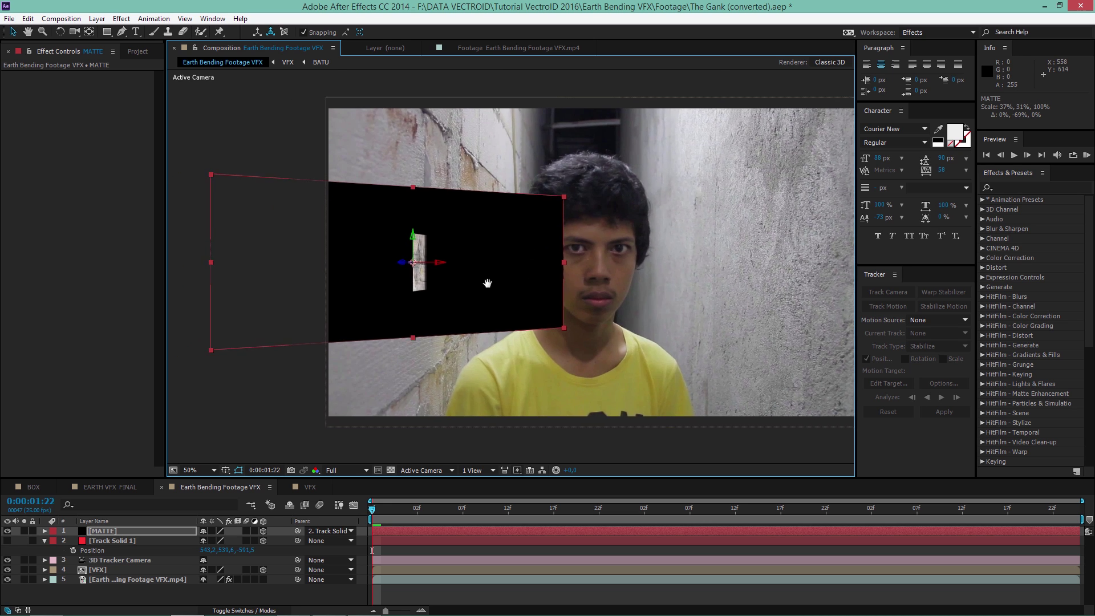
key(period)
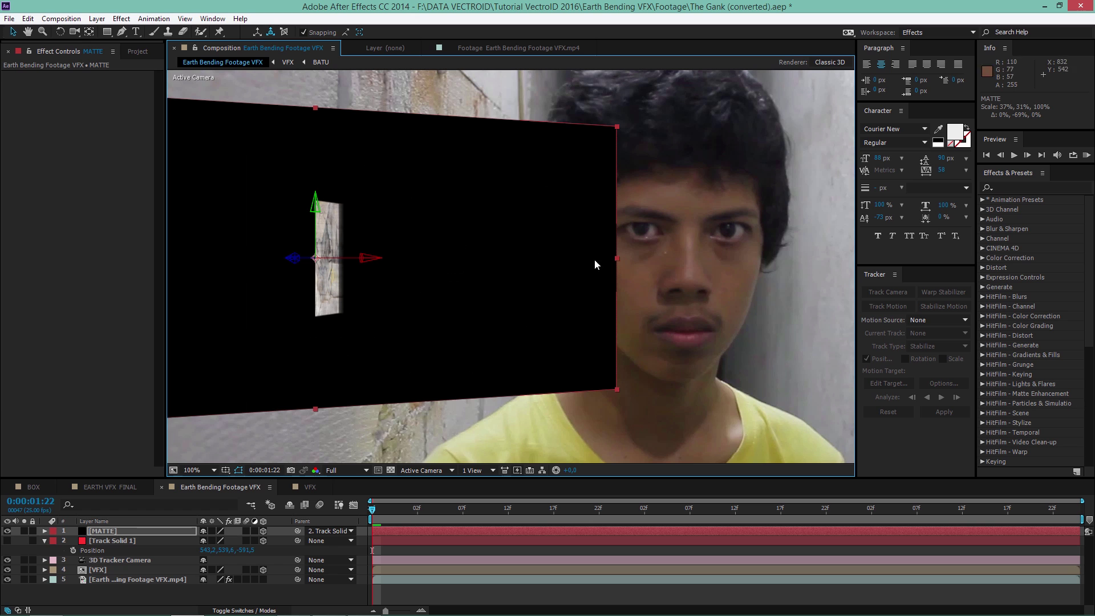
drag(617, 258, 312, 249)
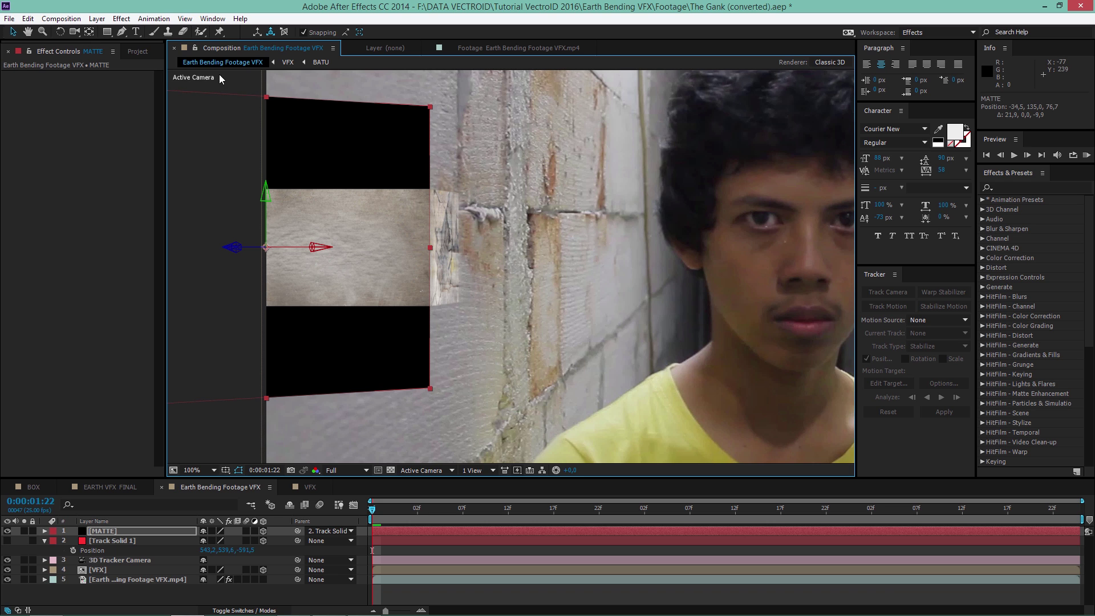
Draw a closed five-point Pen mask around the MATTE solid, with one straight side along its edge nearest the stone's end
click(118, 33)
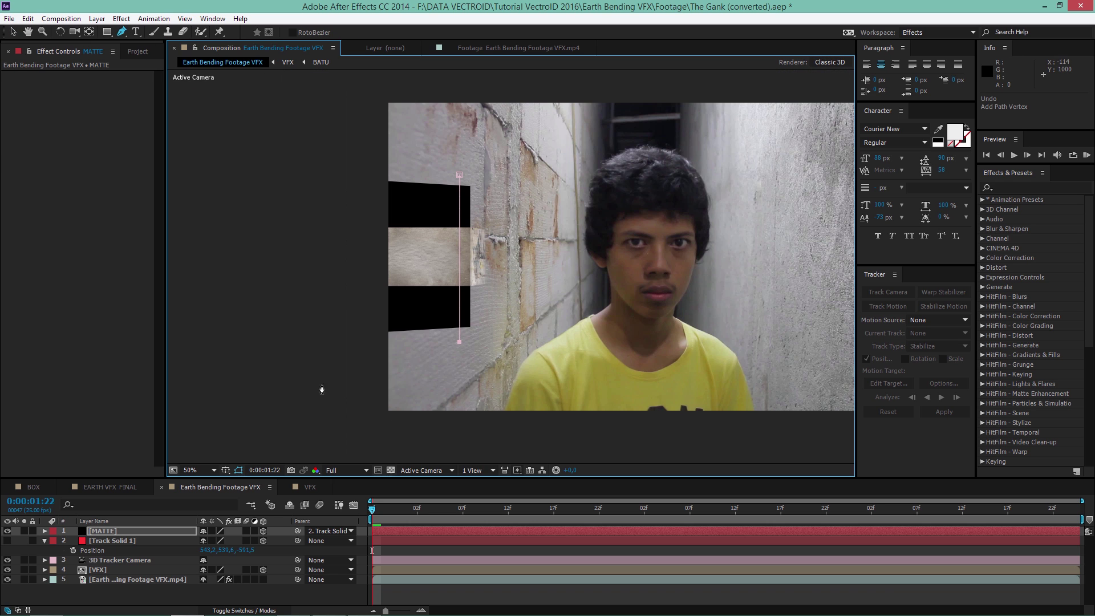
click(206, 342)
click(206, 127)
click(448, 128)
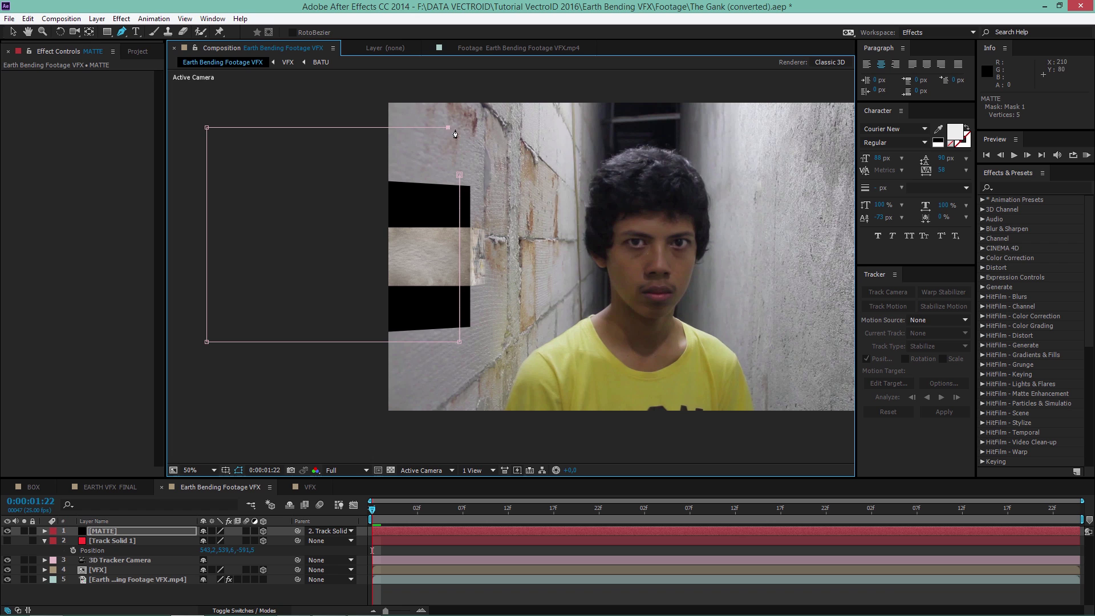
click(460, 176)
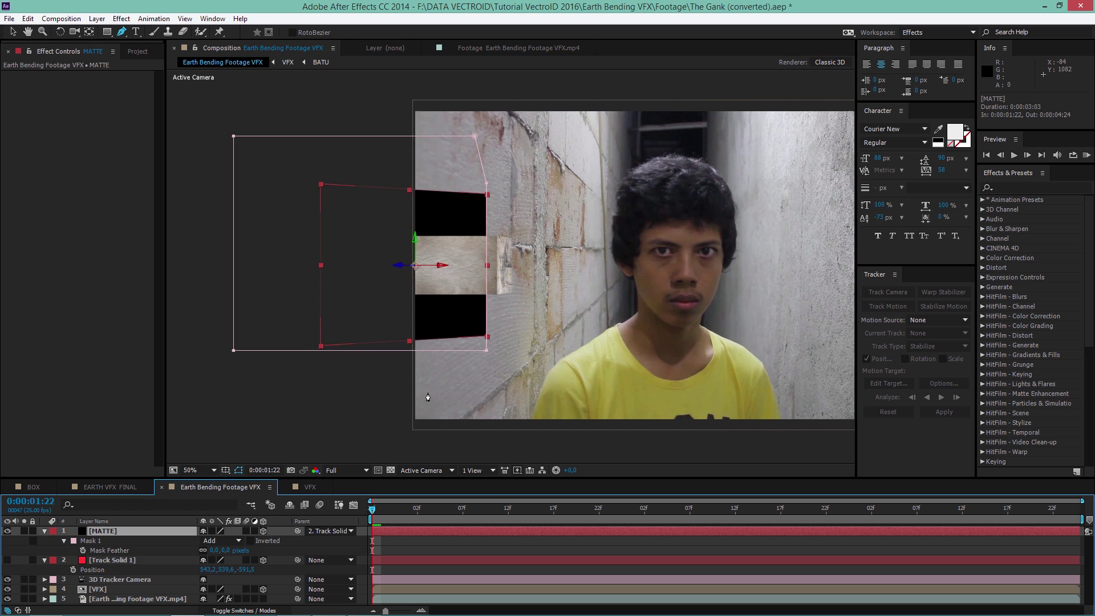
Set the mask feather of the MATTE solid's mask to 50 pixels
scroll(437, 386, up, 1)
drag(456, 398, 457, 410)
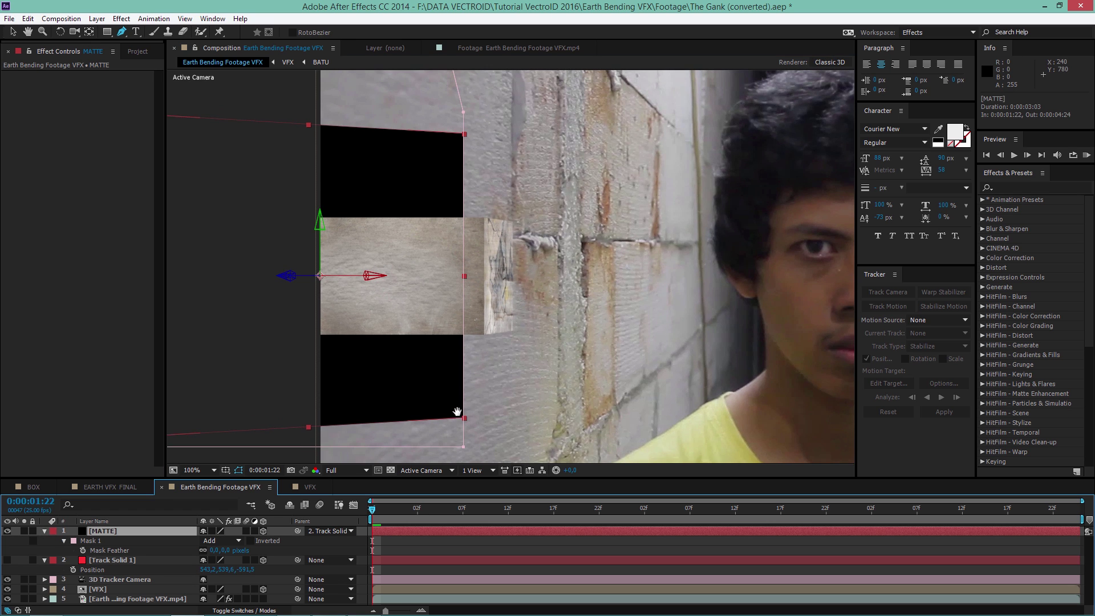
click(108, 549)
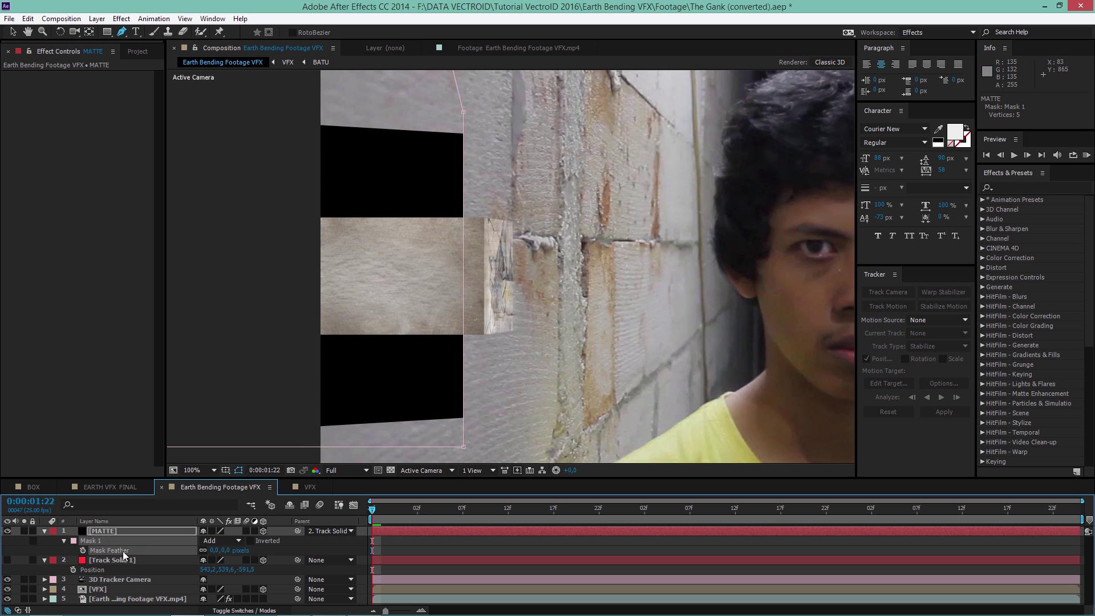
click(215, 550)
text(50)
key(Return)
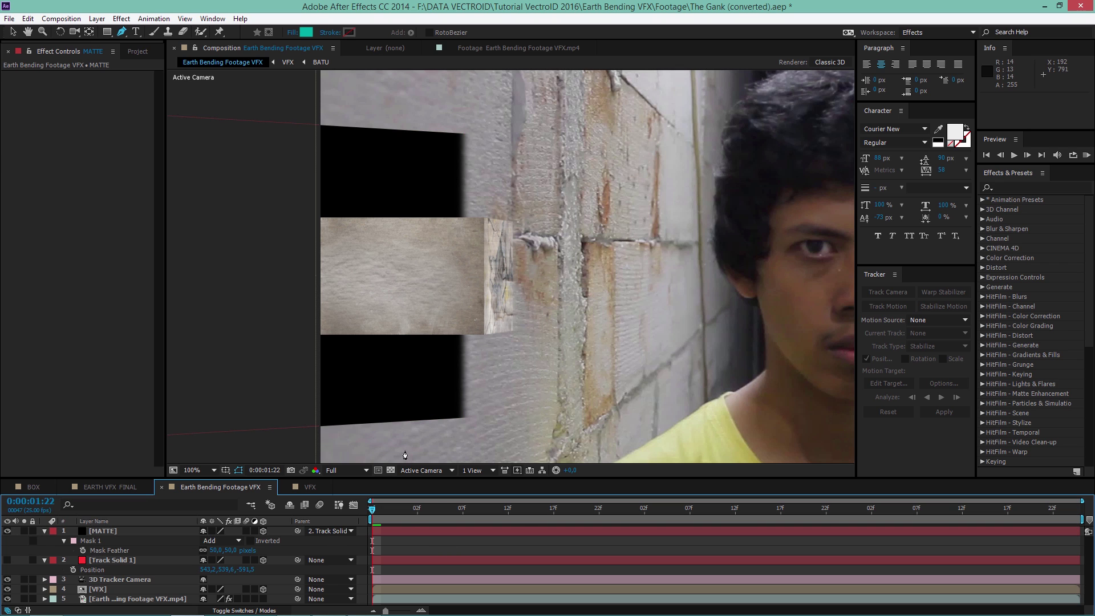
Place MATTE directly above the VFX layer, set it as that layer's Alpha Inverted Matte, and check the stone around 0:00:02:01
drag(110, 533, 107, 584)
click(103, 590)
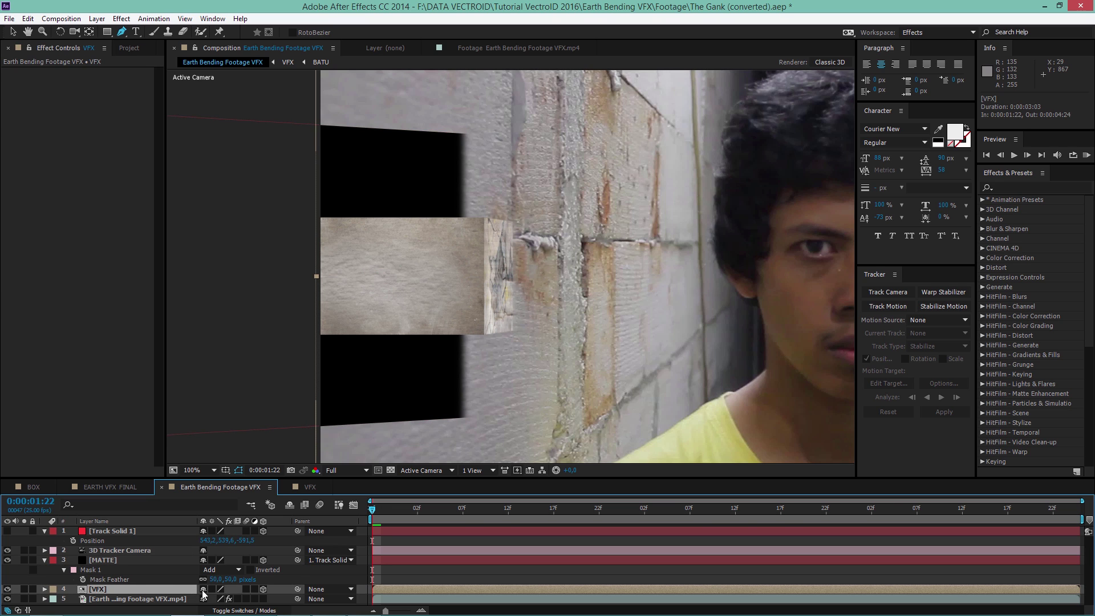
key(F4)
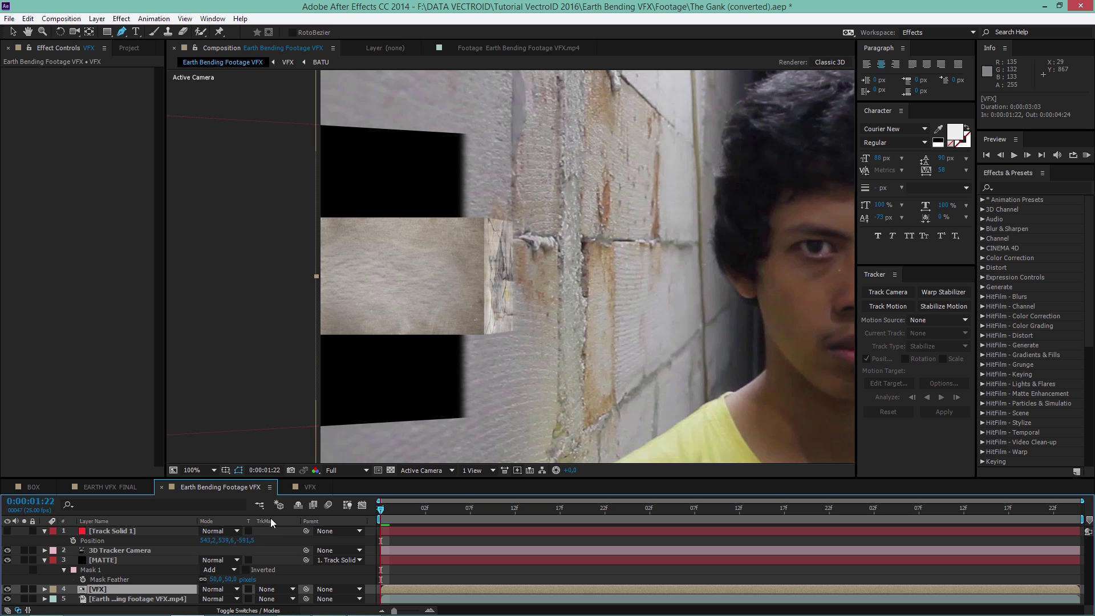
click(273, 589)
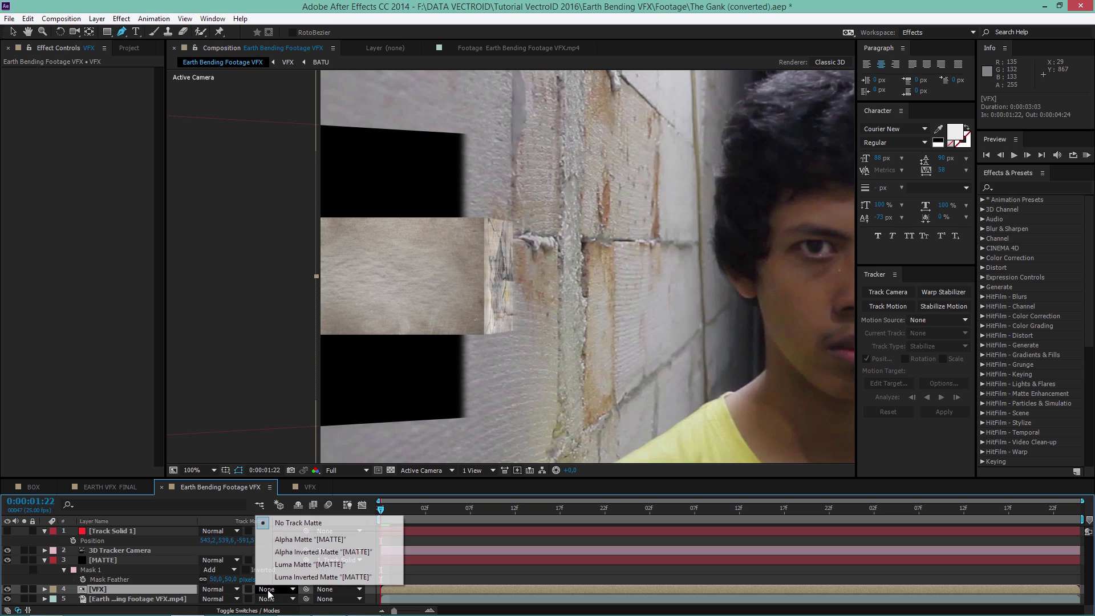
click(305, 554)
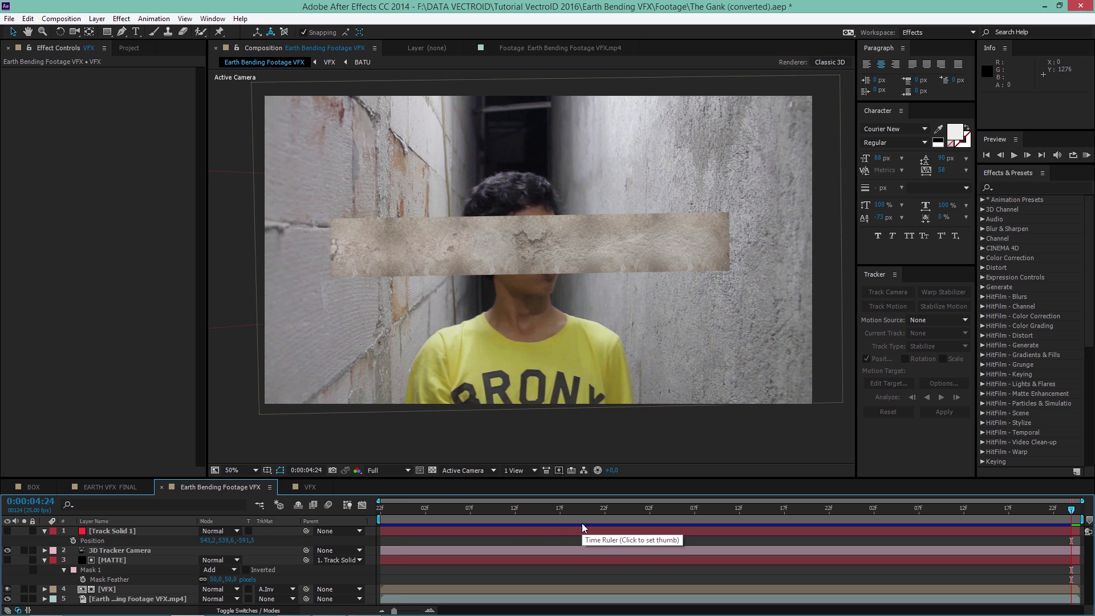
click(395, 508)
drag(395, 509, 416, 508)
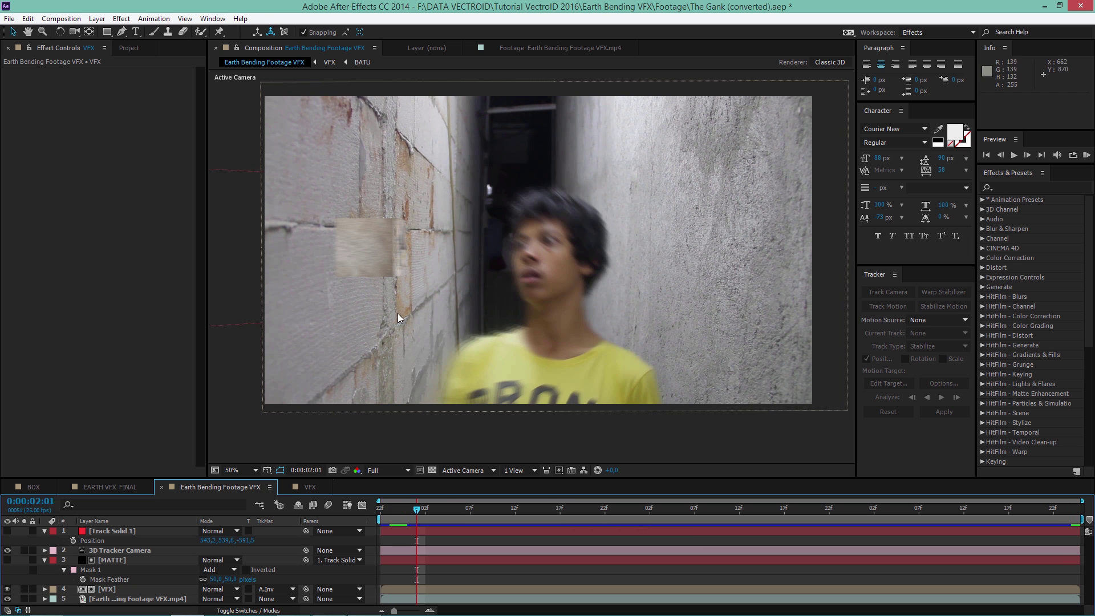
In the VFX composition, add an adjustment layer above the camera and duplicate it
drag(505, 510, 614, 509)
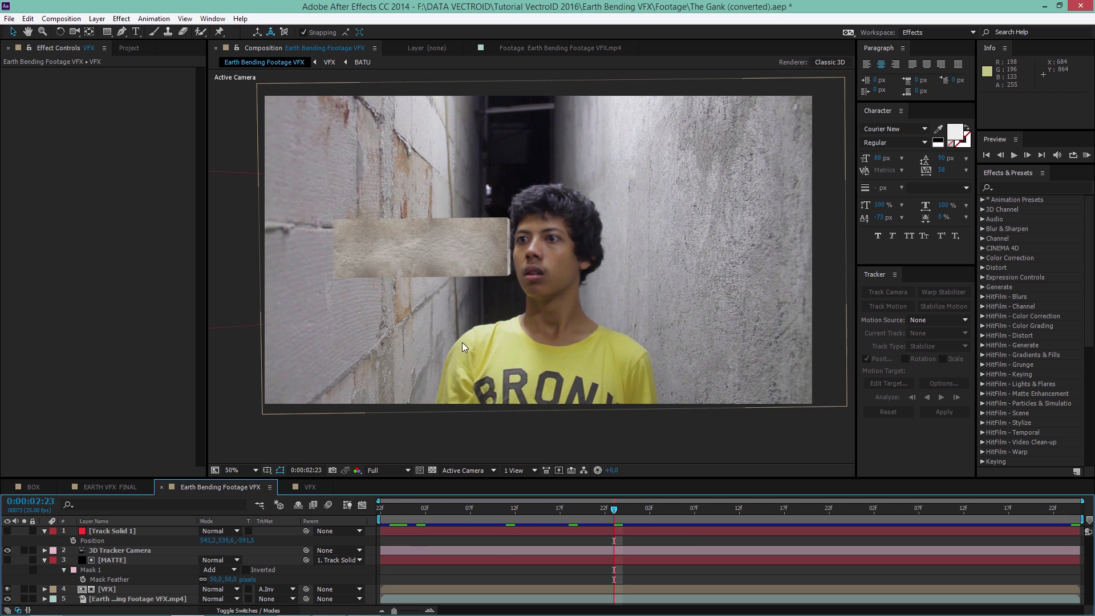
click(310, 487)
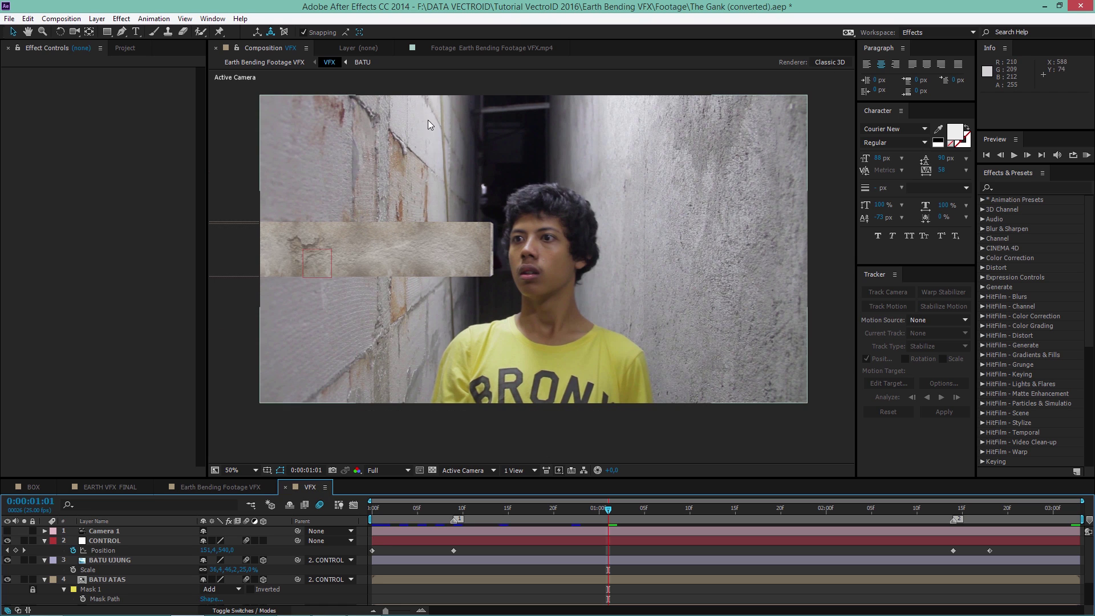
drag(429, 121, 436, 169)
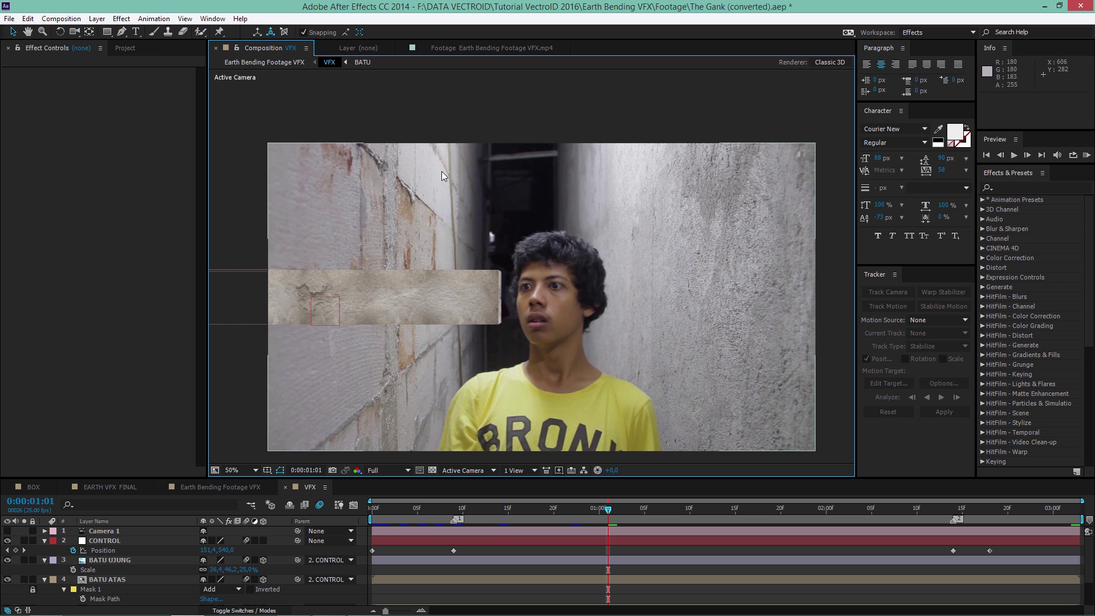
scroll(395, 330, up, 2)
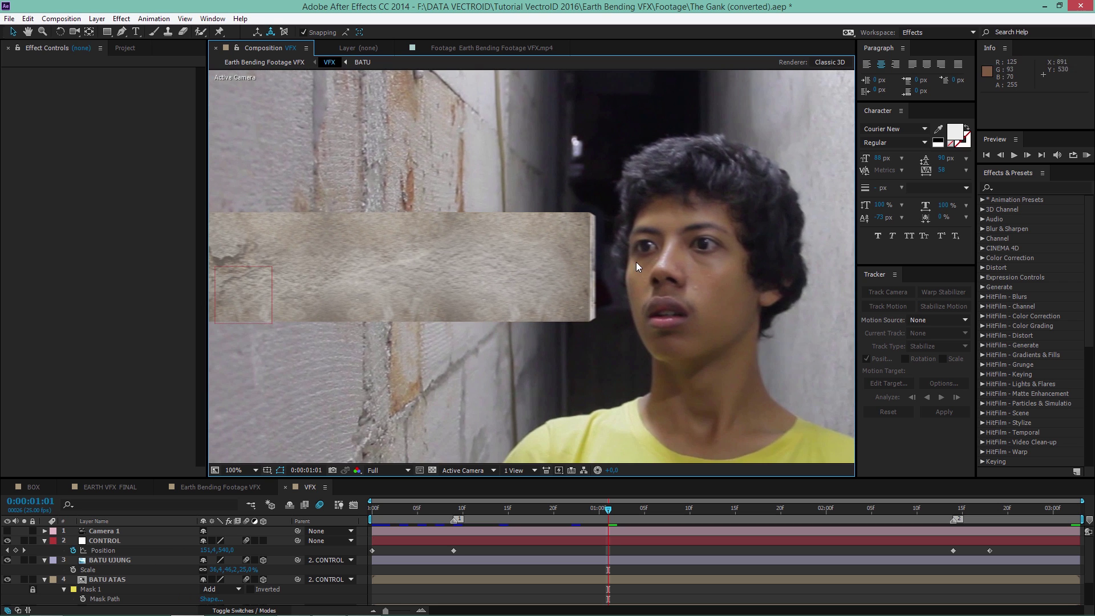
drag(464, 292, 611, 258)
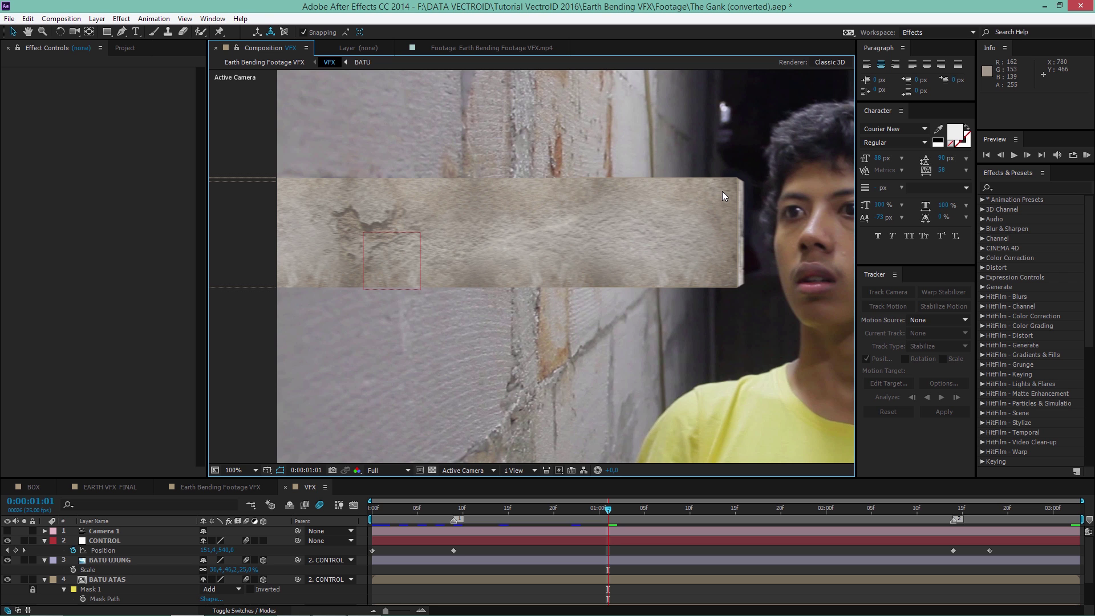
scroll(722, 190, down, 2)
drag(725, 260, 597, 273)
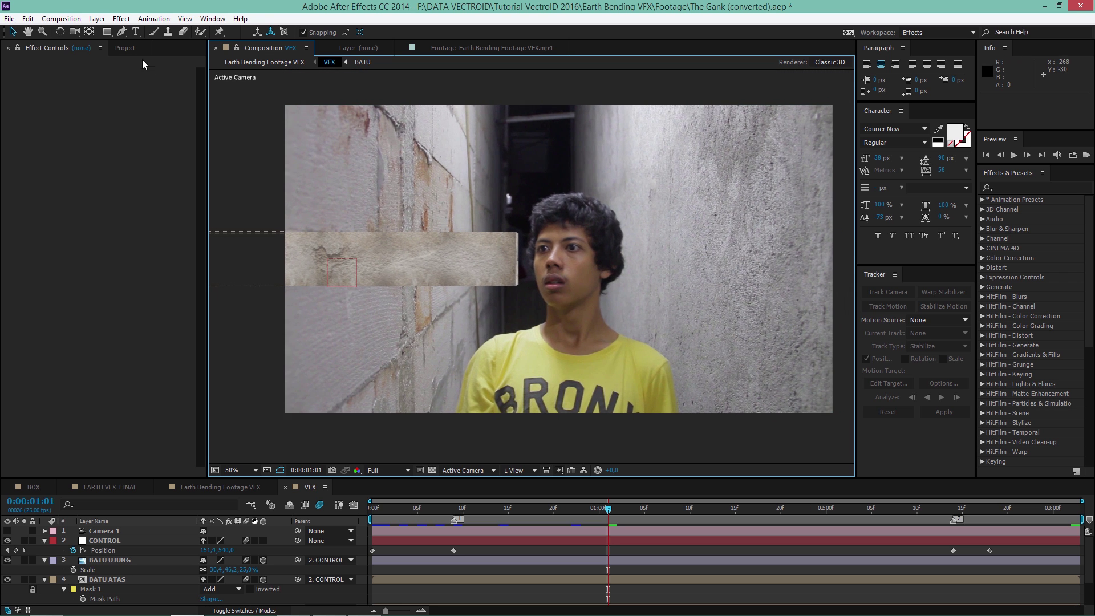
click(97, 19)
mouse_move(171, 31)
click(337, 107)
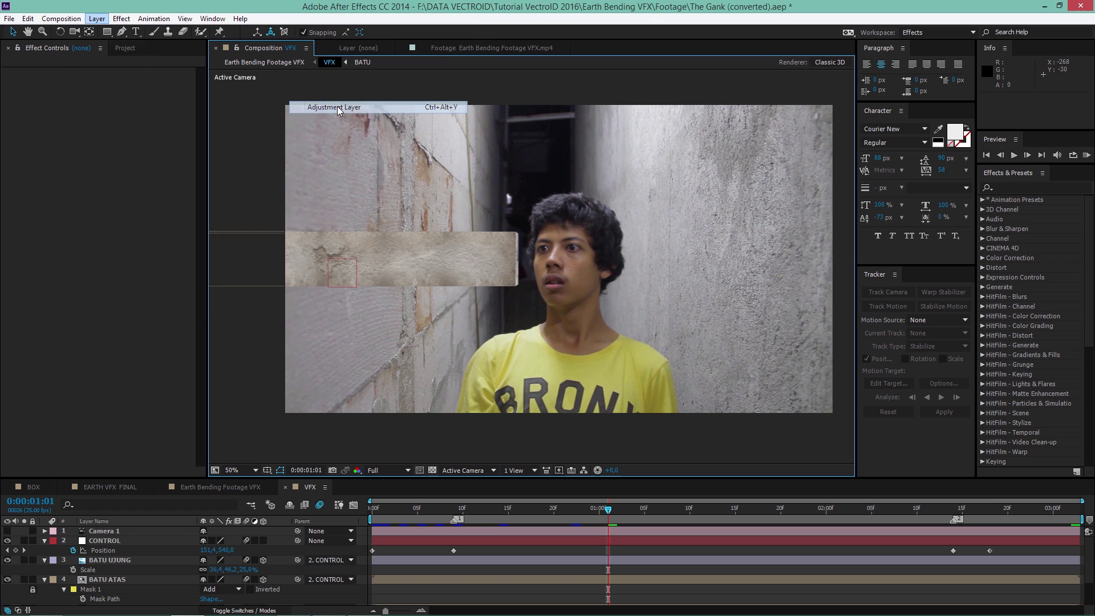
click(131, 530)
key(ctrl+d)
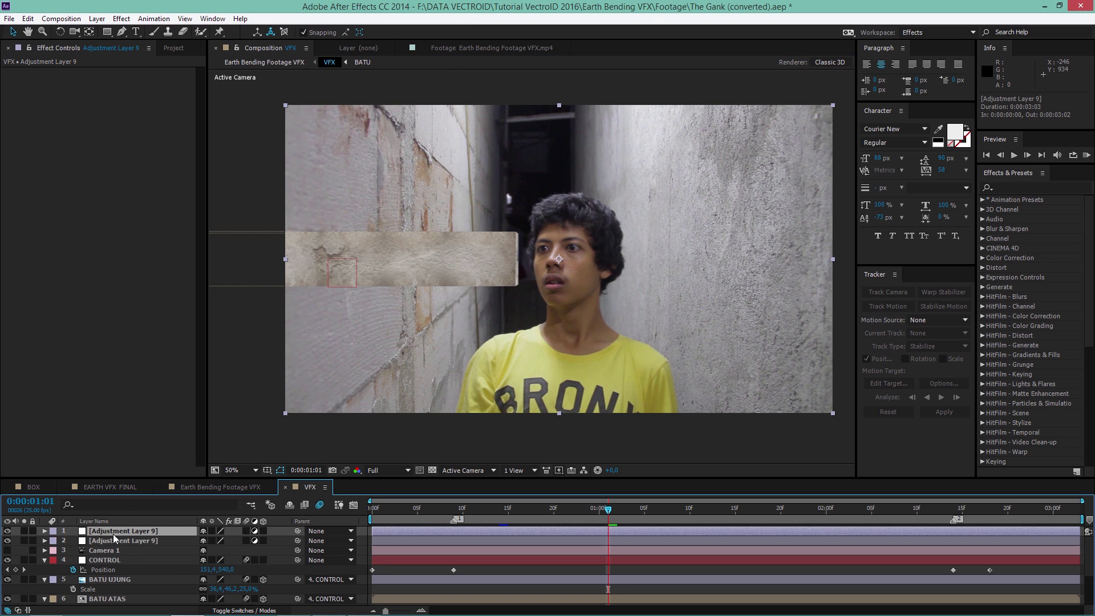
Rename the lower adjustment layer SHADOW and the upper one HIGHLIGHT
click(121, 539)
key(Return)
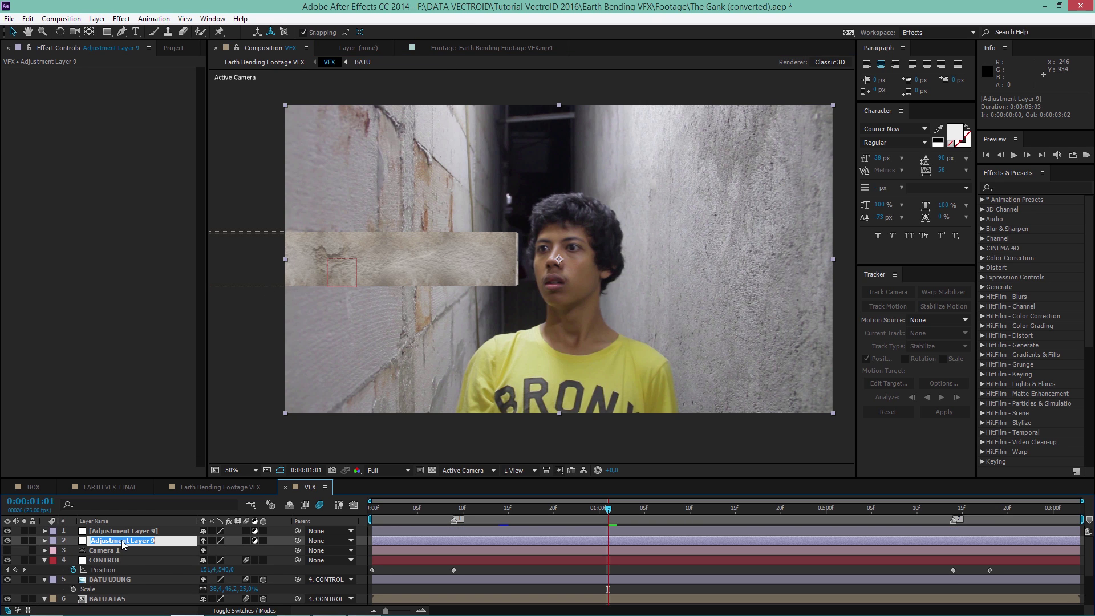
text(SHADOW)
key(Return)
click(123, 529)
key(Return)
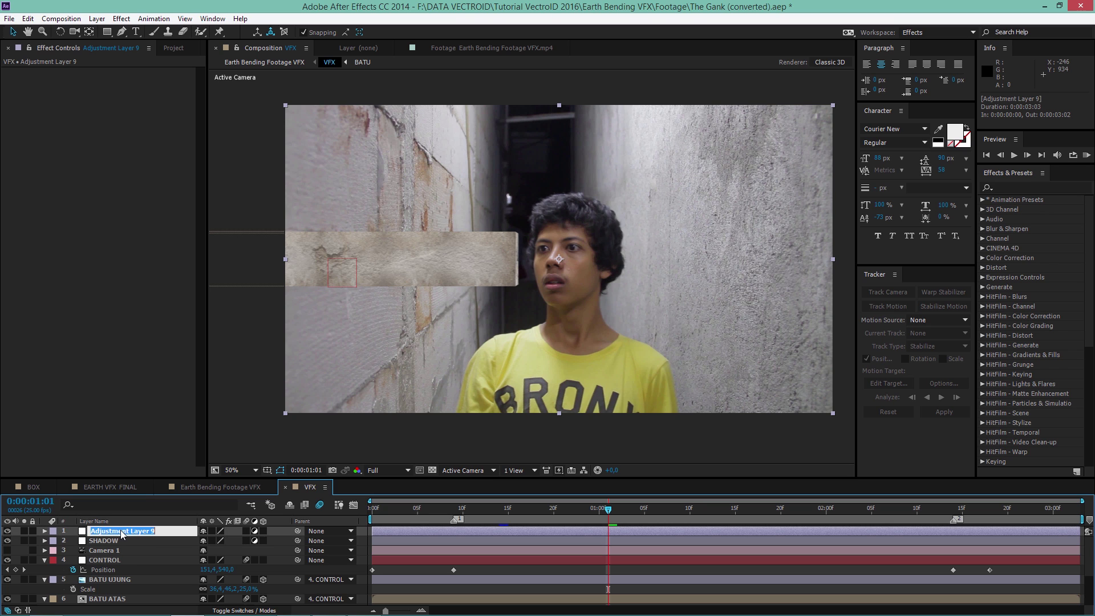
text(HIGHLIGHT)
key(Return)
At 0:00:03:02, draw a closed Pen mask on SHADOW that follows just inside the stone's lower edge and encloses everything below it
click(121, 539)
drag(699, 512, 1084, 516)
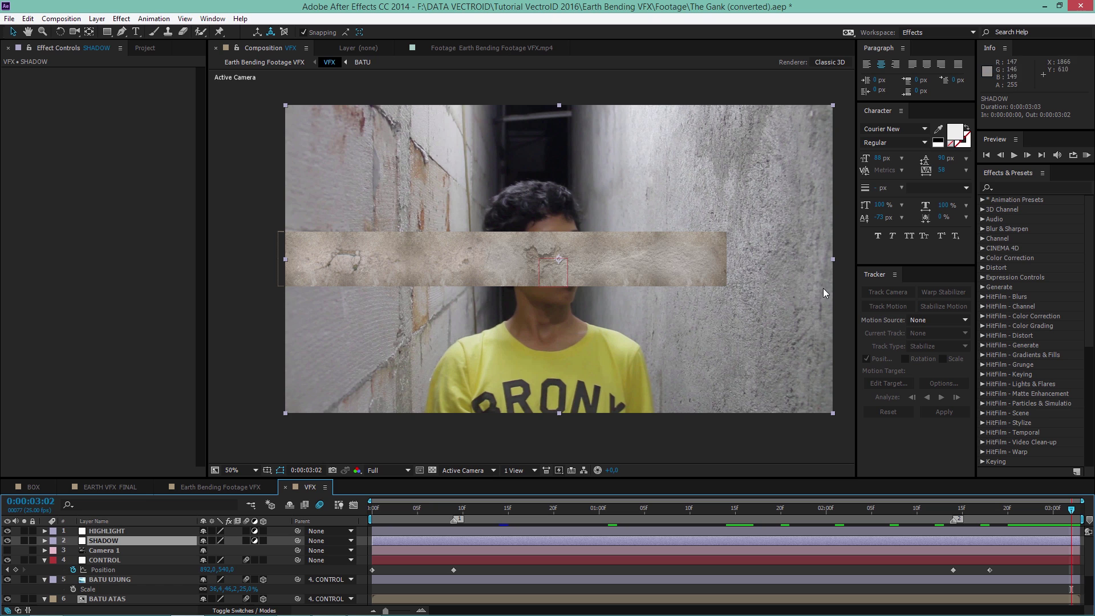
click(122, 31)
click(263, 278)
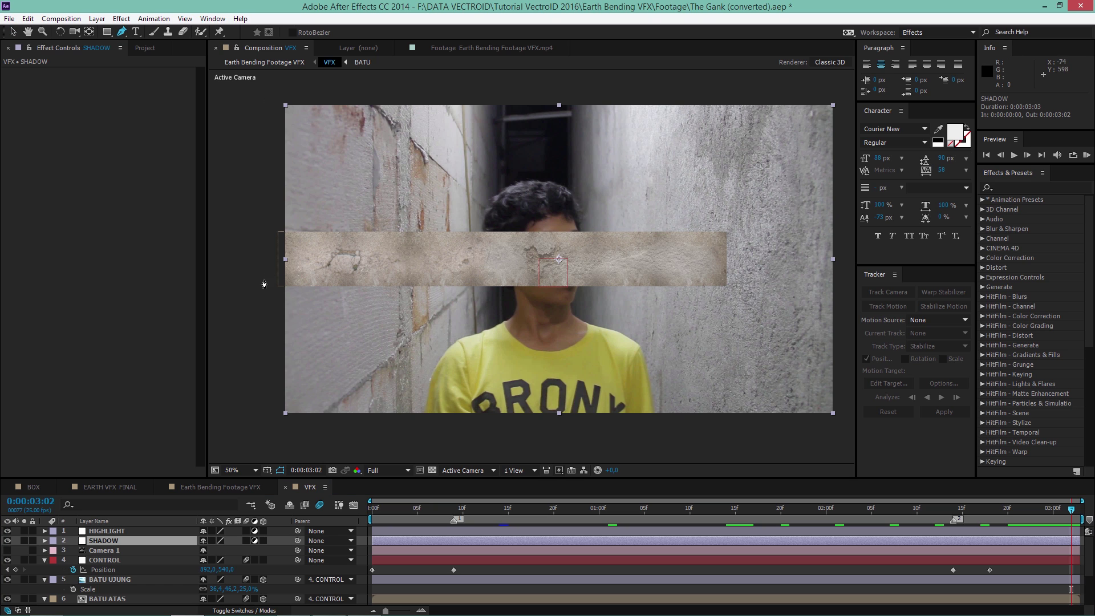
click(303, 279)
click(350, 280)
click(405, 279)
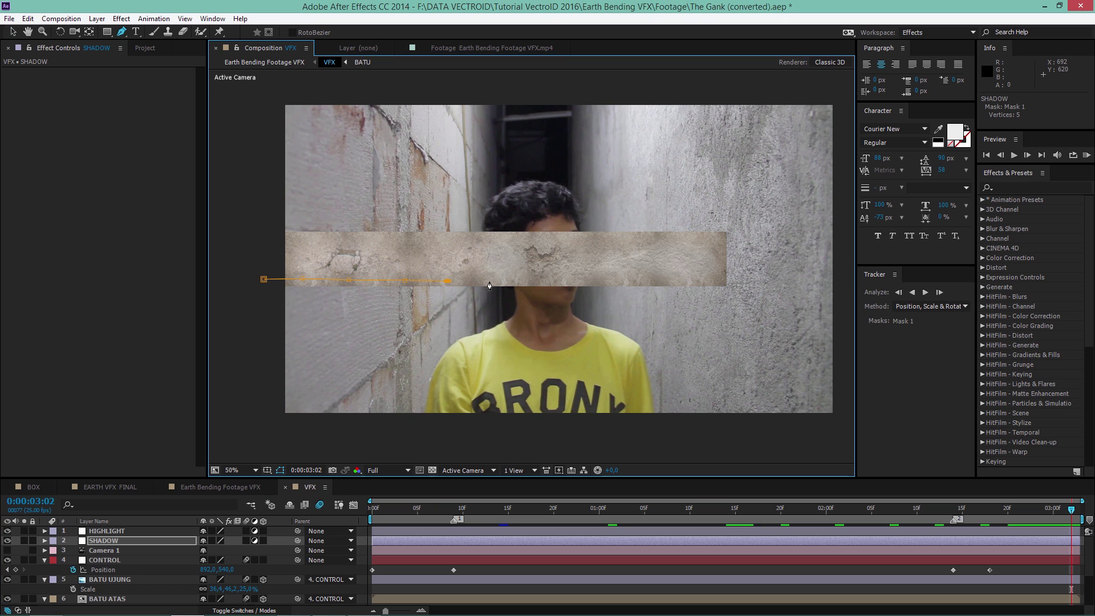
click(604, 280)
click(673, 281)
click(714, 282)
click(725, 284)
key(comma)
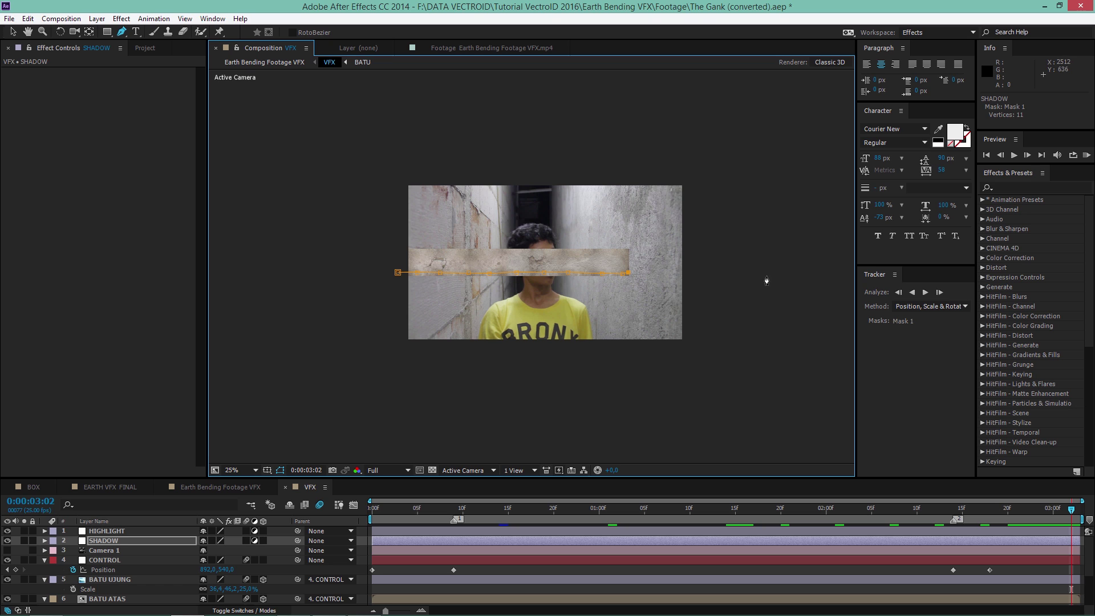
click(765, 275)
click(765, 368)
click(515, 418)
click(334, 384)
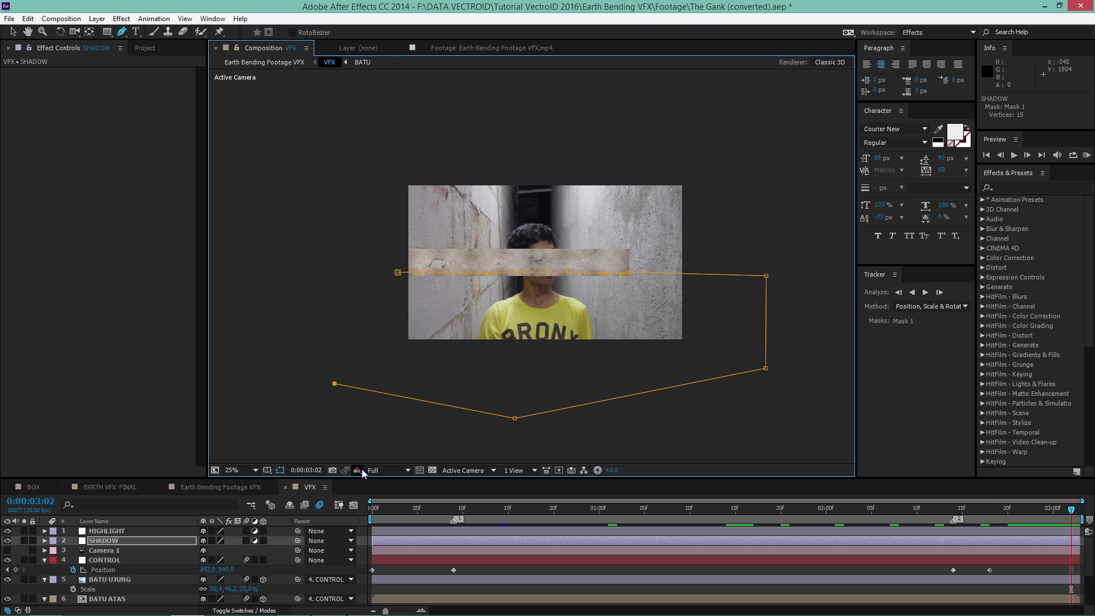
click(365, 303)
click(397, 272)
key(period)
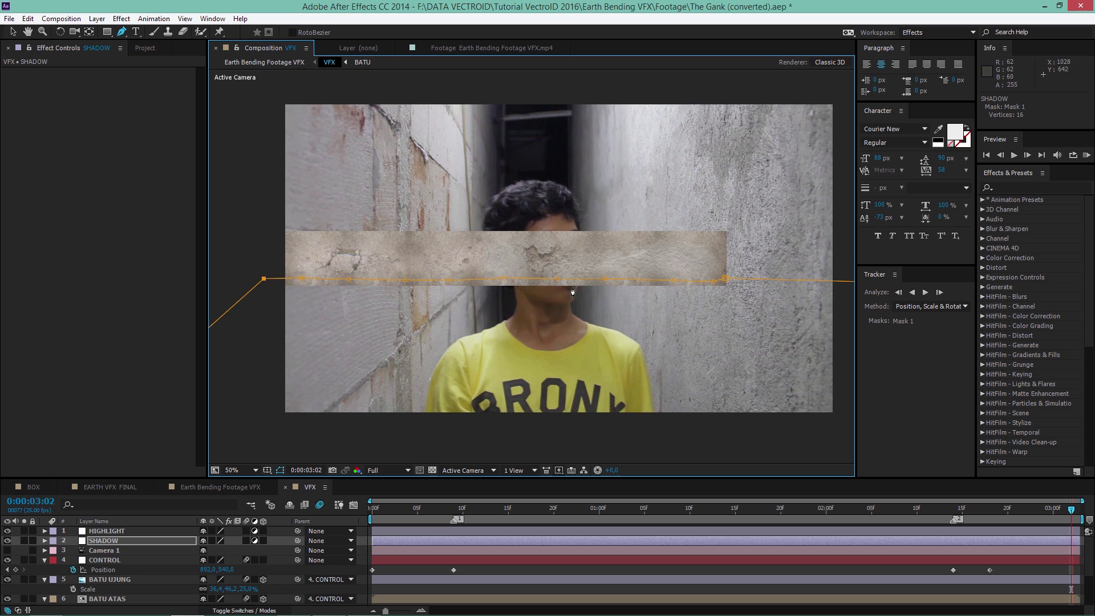
Draw a closed Pen mask on HIGHLIGHT that follows just inside the stone's upper edge and encloses everything above it
click(128, 529)
click(253, 237)
click(315, 236)
click(364, 238)
click(407, 237)
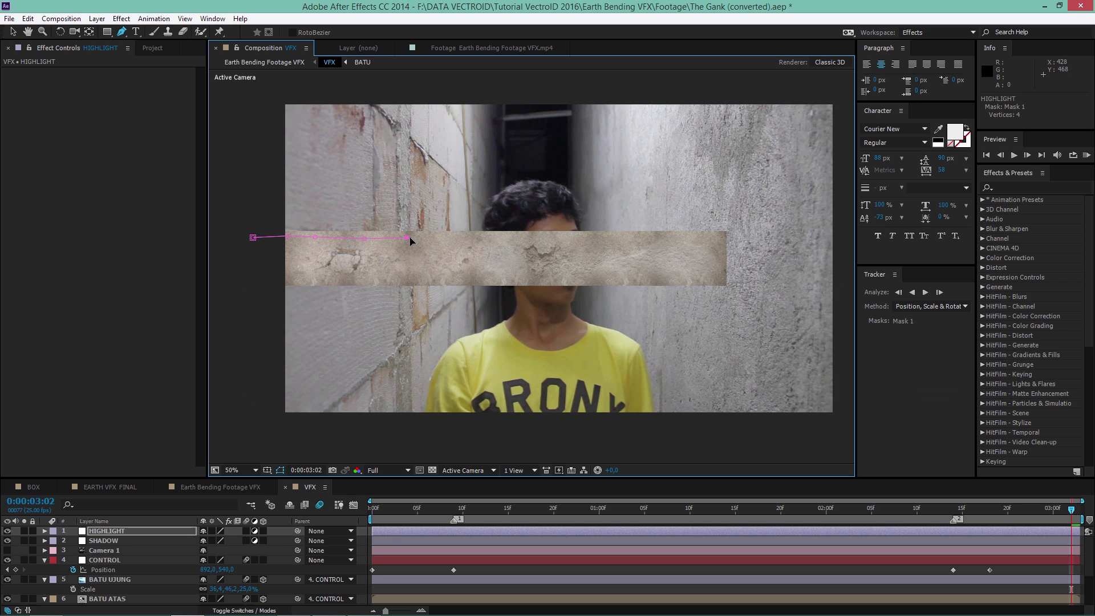
click(597, 238)
click(658, 237)
click(709, 239)
click(722, 240)
scroll(735, 248, down, 2)
click(752, 252)
click(392, 251)
scroll(587, 256, up, 2)
Apply the Curves effect to the SHADOW layer and bend its RGB curve downward to darken the masked area
click(116, 541)
click(122, 530)
click(116, 540)
click(114, 530)
click(116, 541)
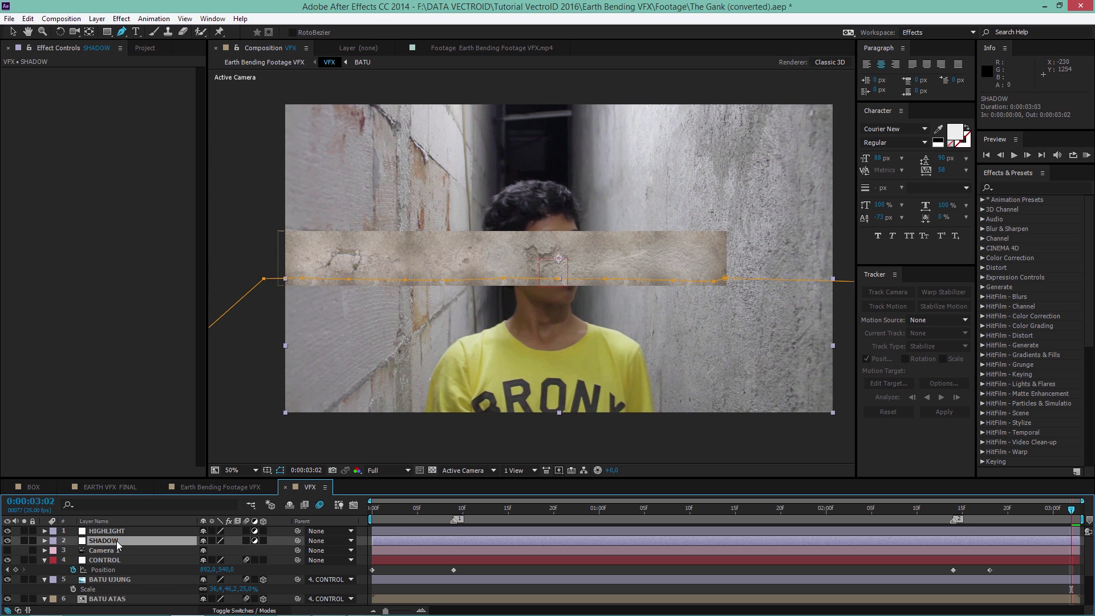
click(121, 19)
mouse_move(150, 129)
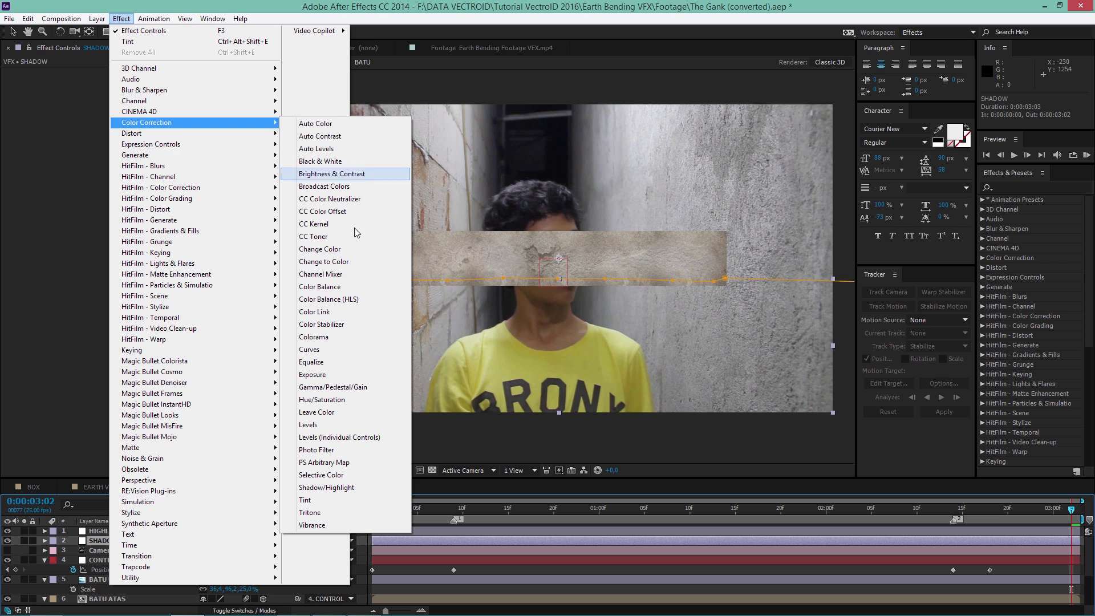
click(315, 349)
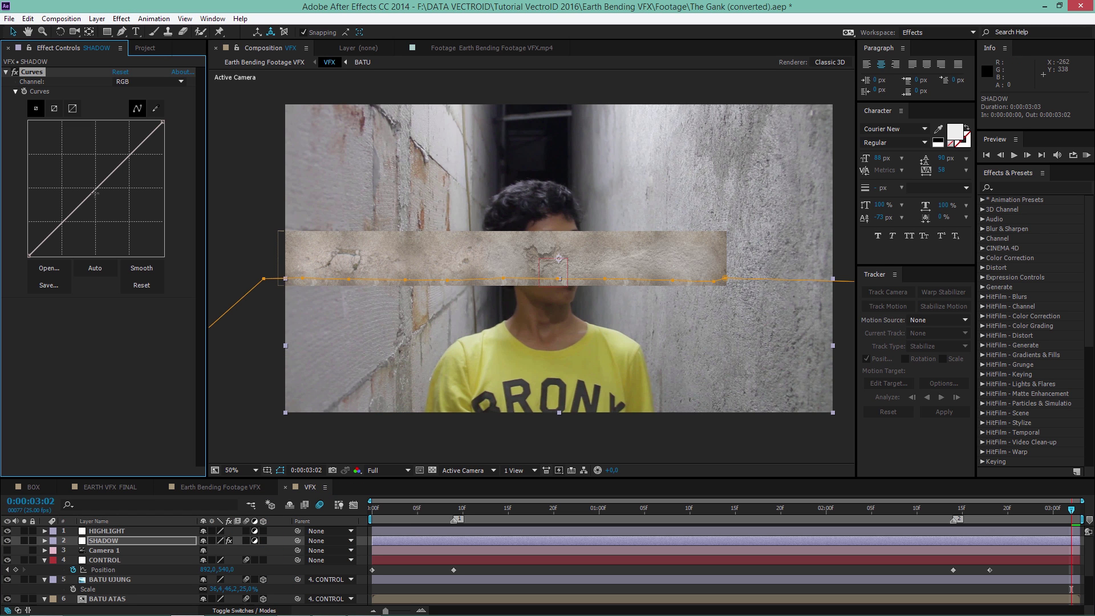
drag(97, 192, 116, 207)
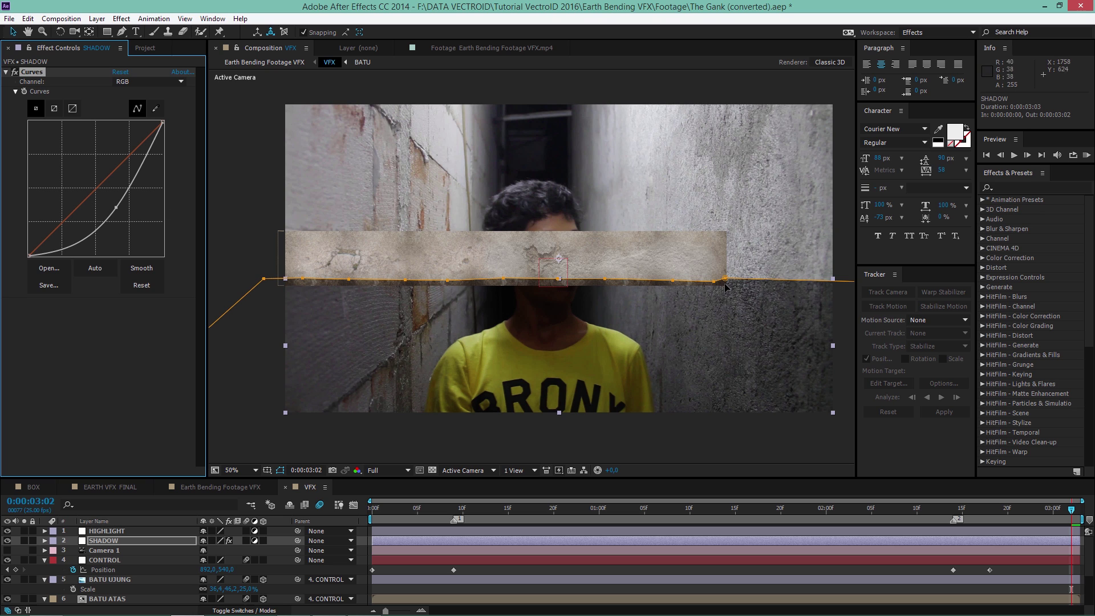
Set the mask feather of the SHADOW layer's mask to 80 pixels
key(f)
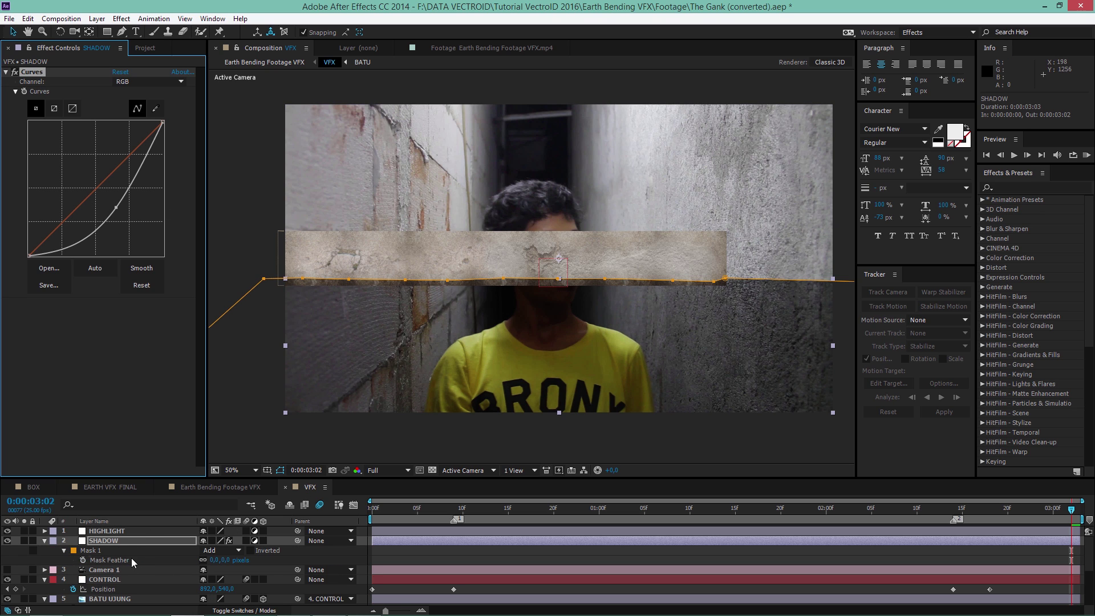
click(132, 561)
click(214, 560)
text(1)
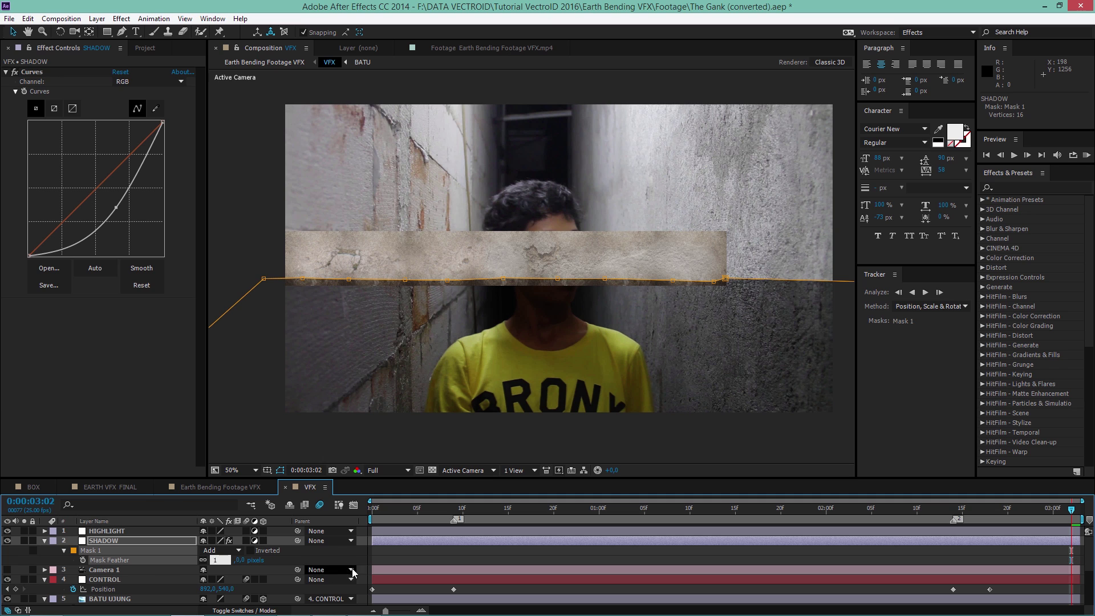
key(BackSpace)
text(80)
click(422, 551)
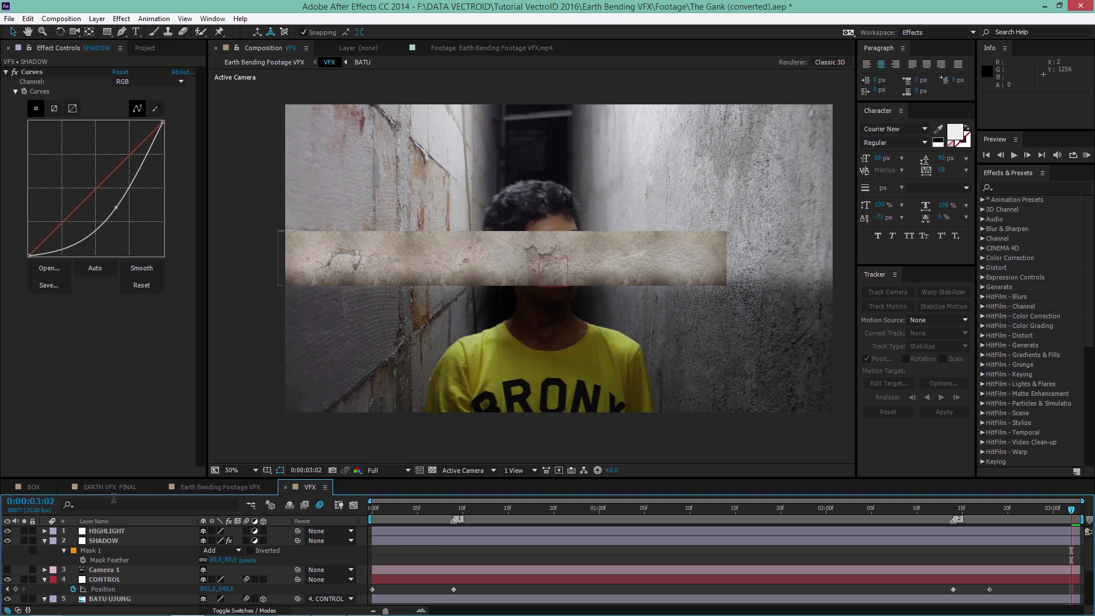
Copy the Curves effect from SHADOW to the HIGHLIGHT layer and bend its RGB curve upward to brighten the masked area
click(32, 73)
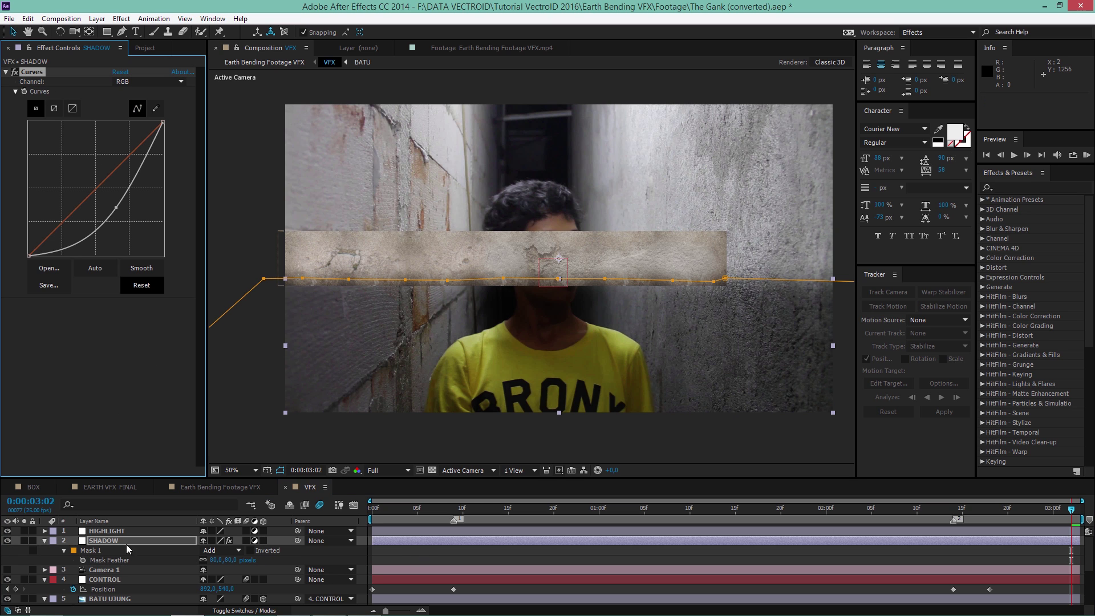
click(109, 531)
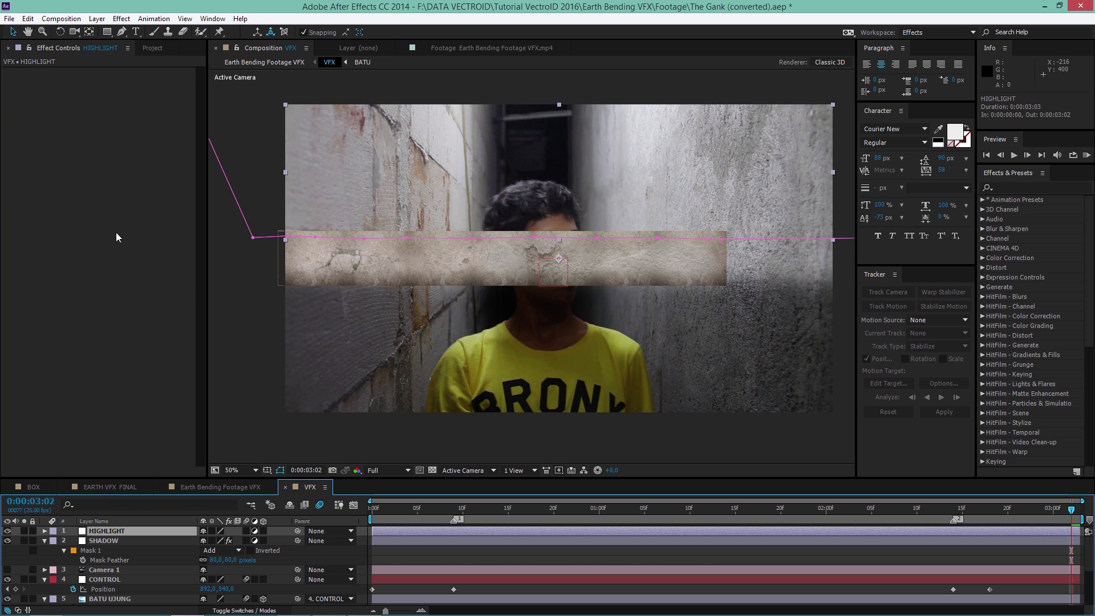
click(116, 231)
key(ctrl+v)
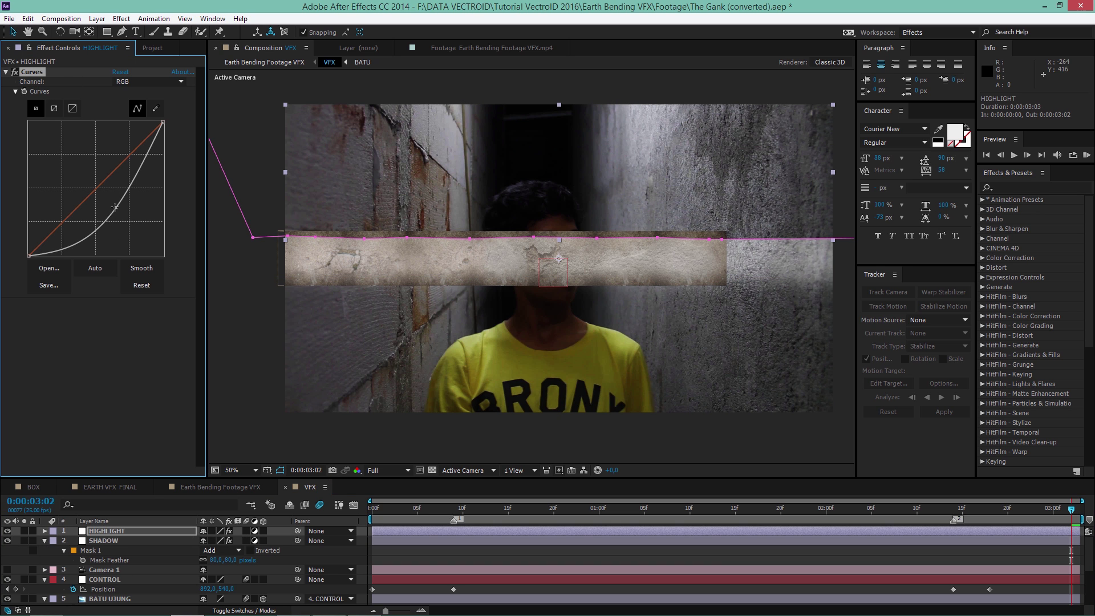
drag(115, 207, 75, 172)
Set the mask feather of the HIGHLIGHT layer's mask to 80 pixels
key(f)
click(88, 550)
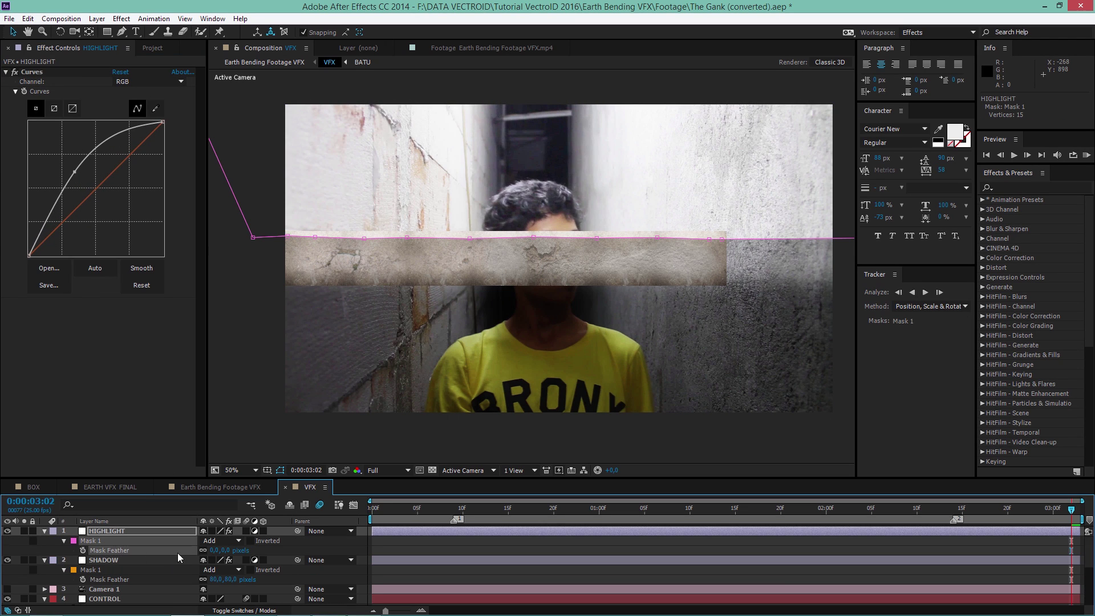
drag(212, 550, 258, 551)
click(405, 542)
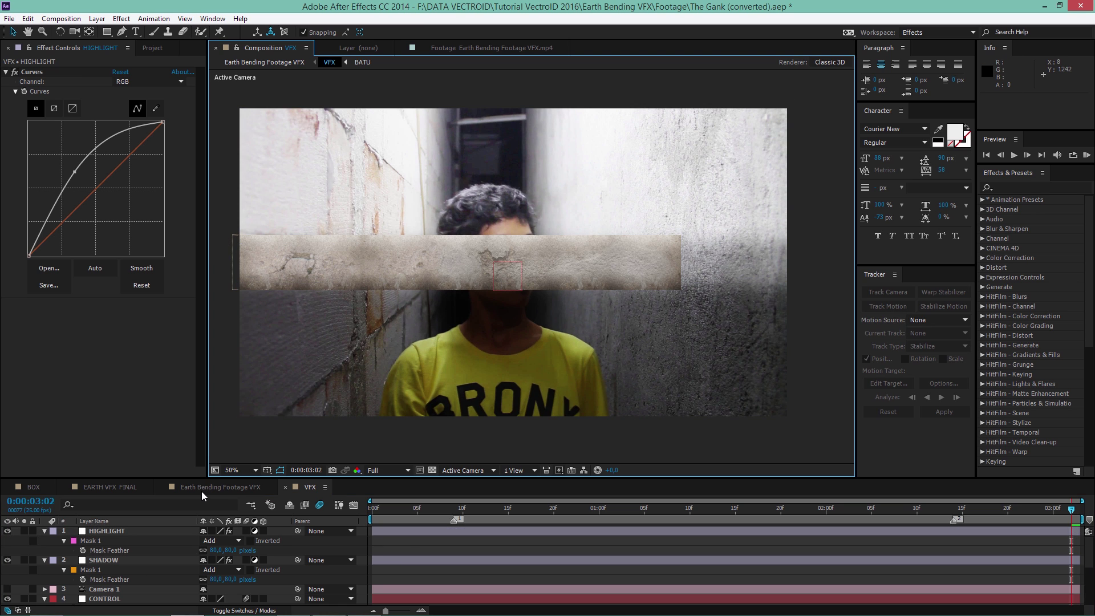
In the Earth Bending Footage VFX composition, apply the Tint effect to the VFX layer and view the stone up close
click(203, 488)
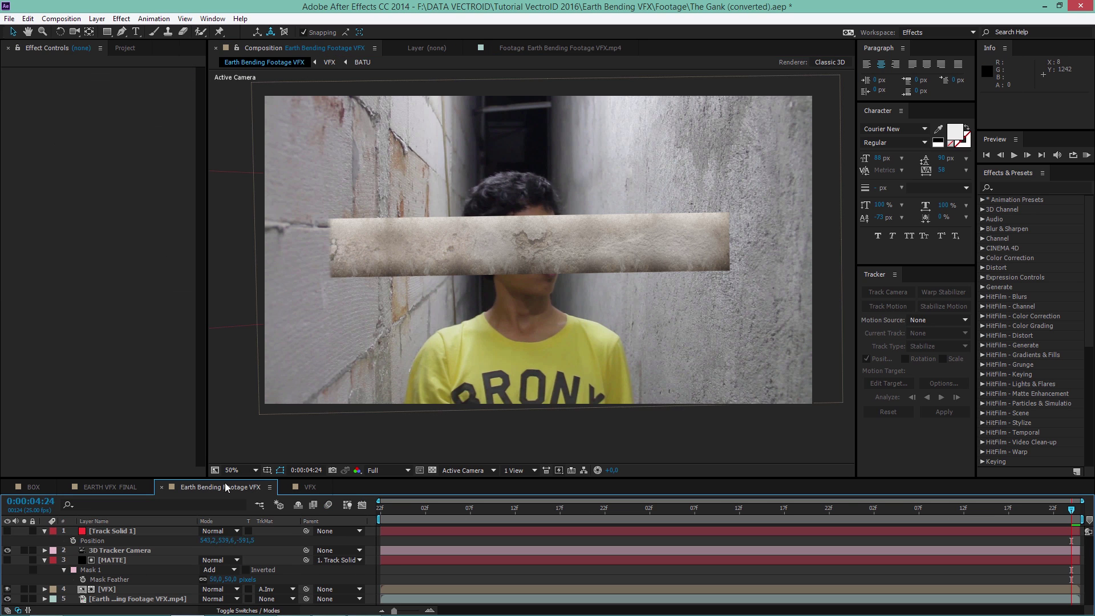
drag(538, 301, 526, 313)
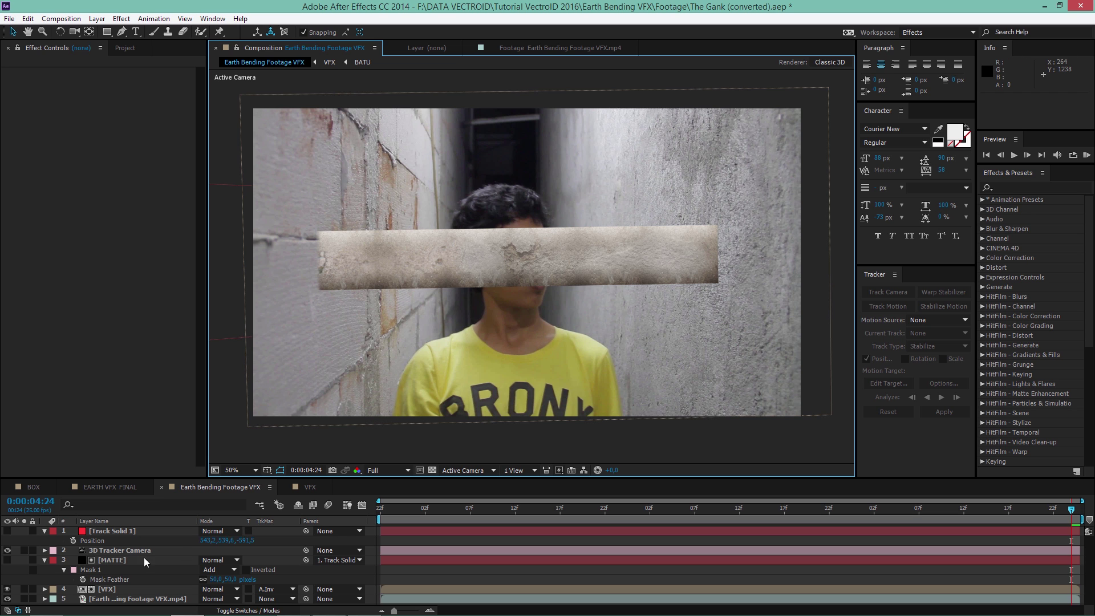
click(104, 589)
click(122, 18)
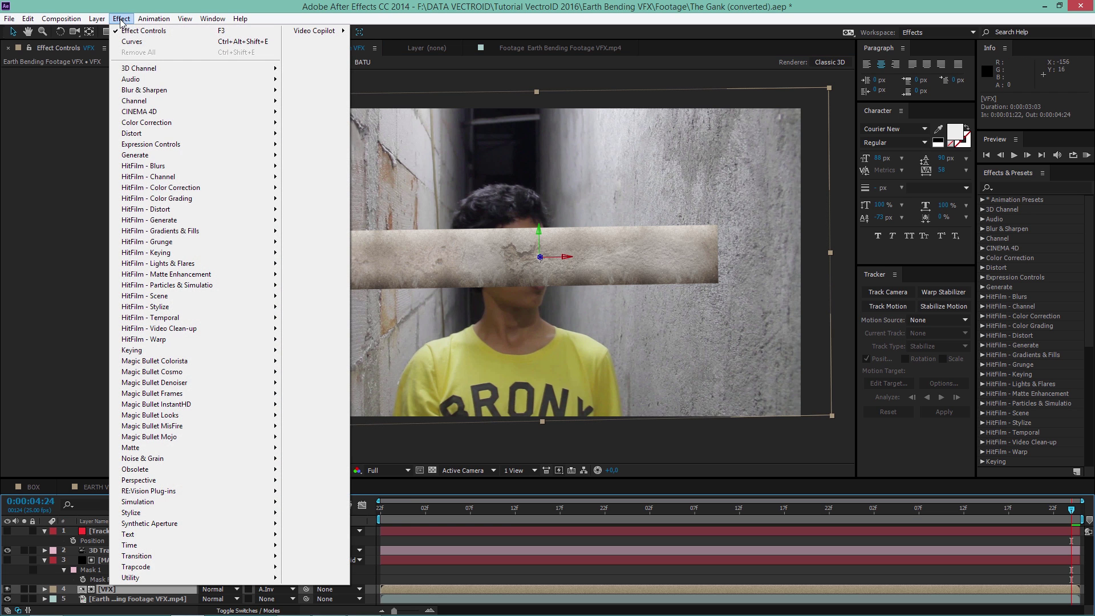
mouse_move(163, 122)
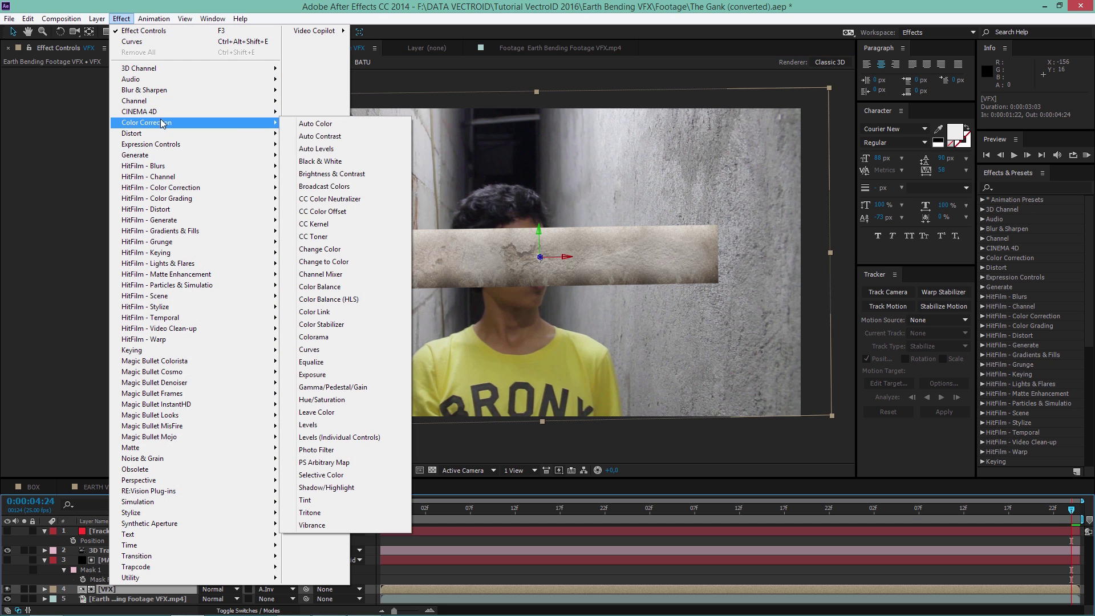
click(305, 500)
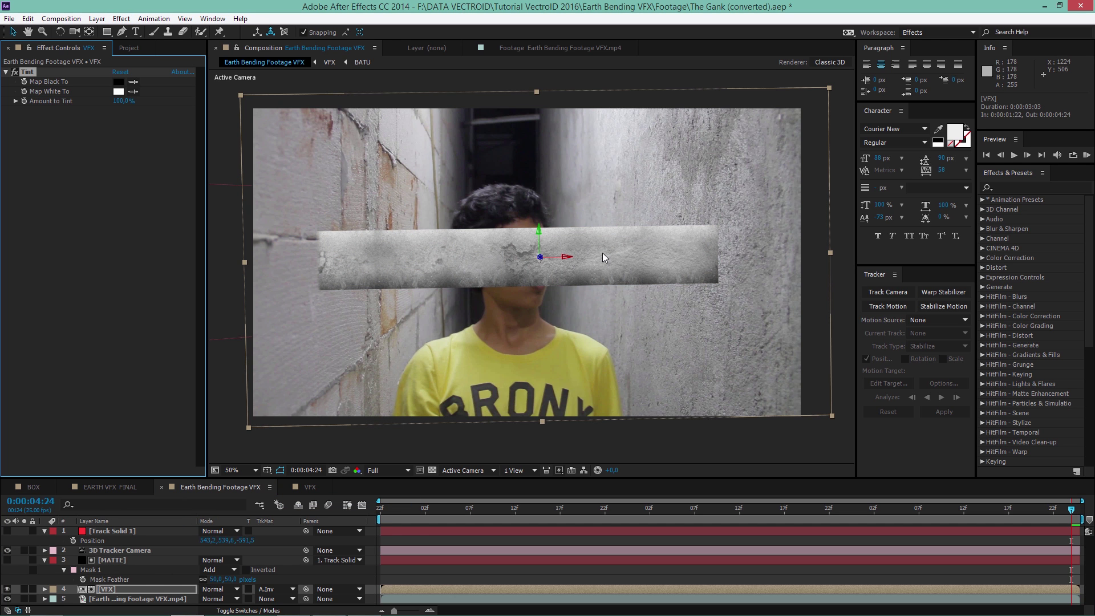
scroll(546, 234, up, 3)
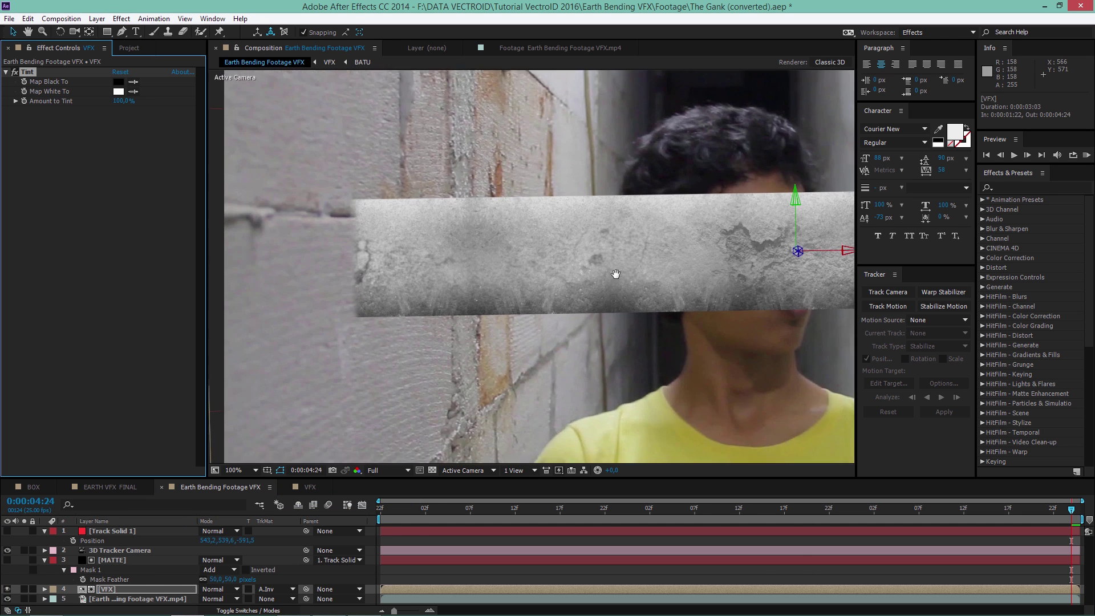
Set the VFX layer's Amount to Tint to 52% and inspect the stone up close at 0:00:02:18
drag(123, 101, 78, 104)
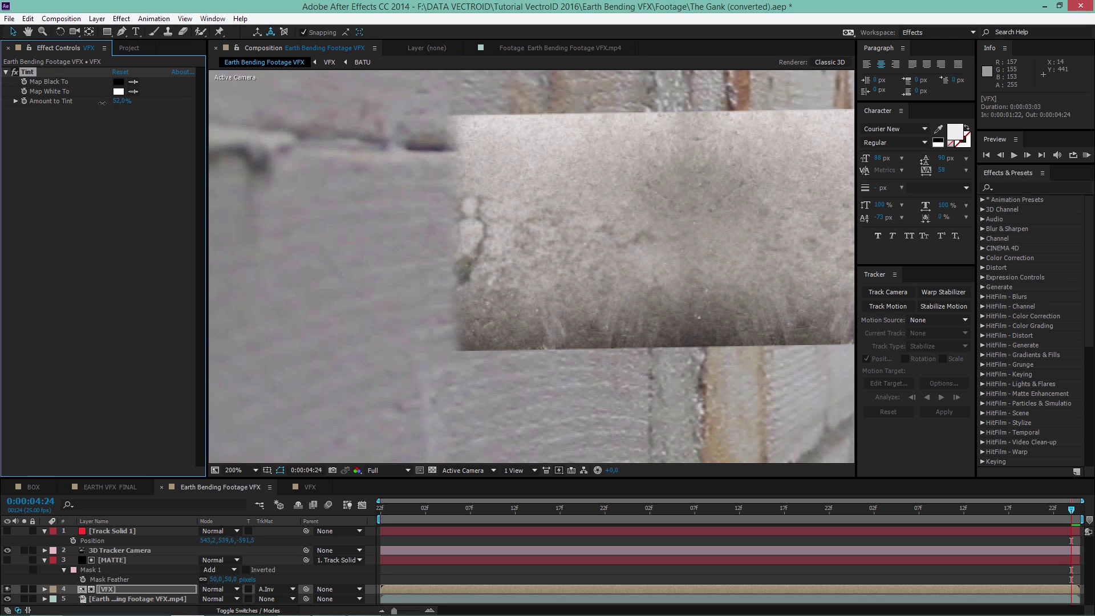
scroll(531, 265, down, 2)
drag(652, 262, 568, 266)
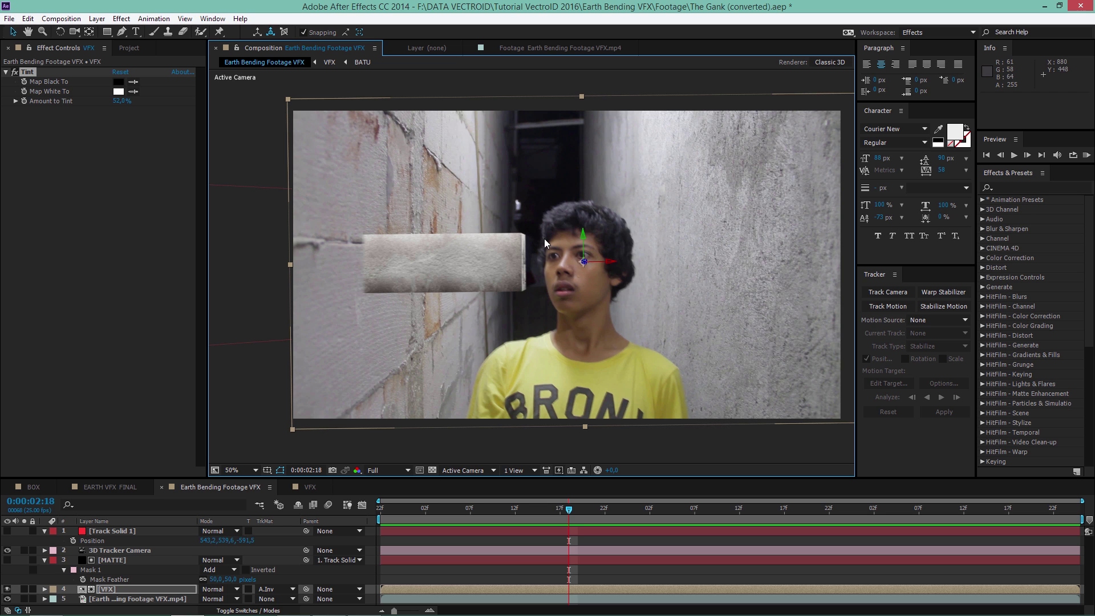
scroll(462, 268, up, 2)
scroll(385, 317, down, 1)
drag(349, 287, 517, 283)
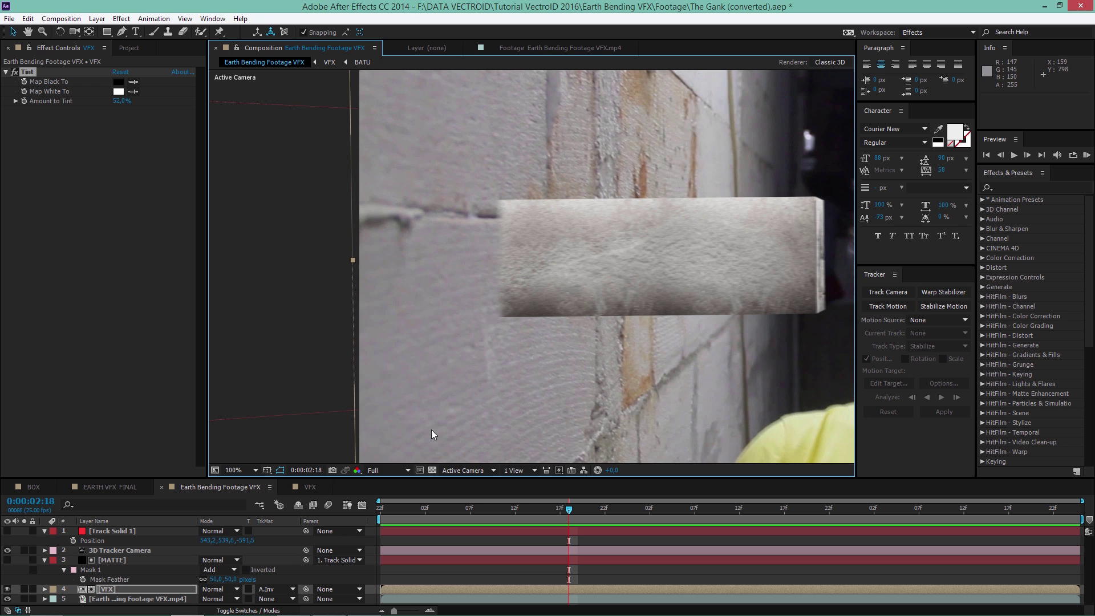
Add Crack02.png to the VFX composition between the CONTROL and BATU UJUNG layers and make it a 3D layer
click(311, 487)
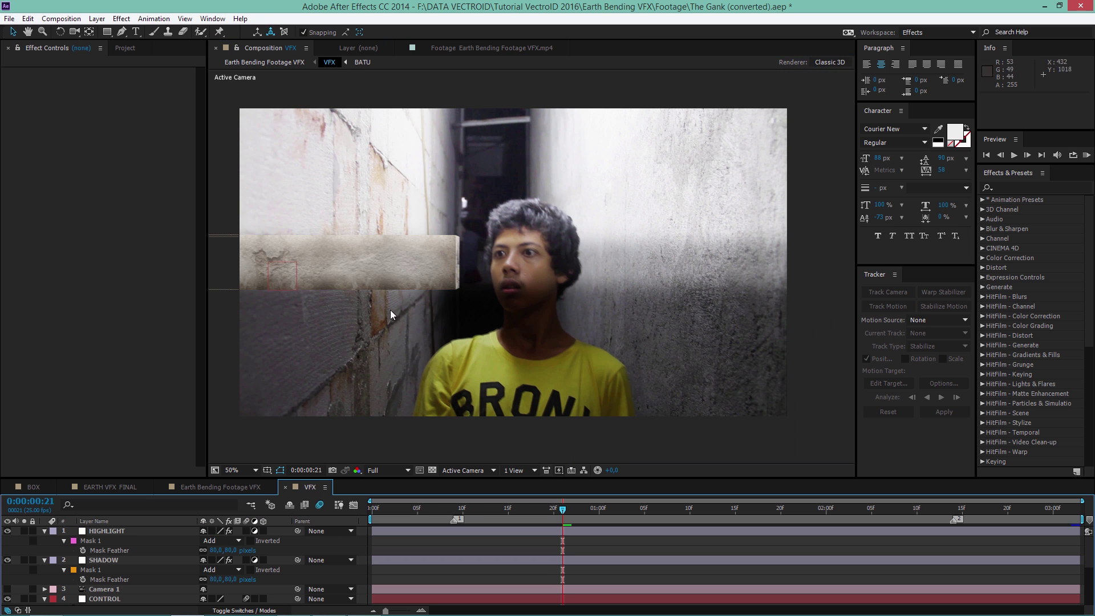
drag(374, 341, 426, 341)
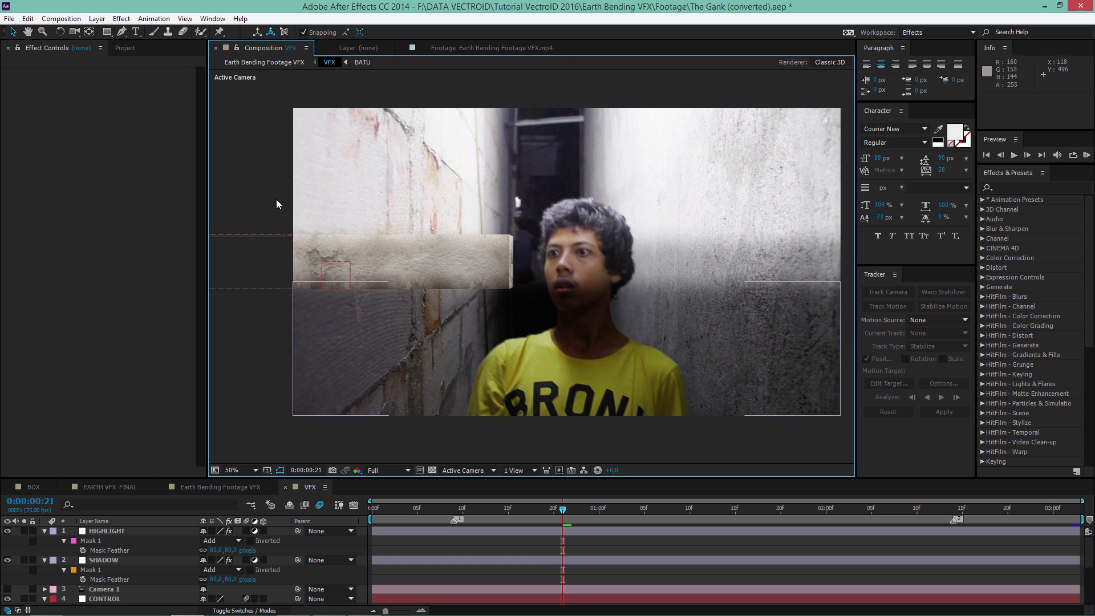
click(124, 47)
click(46, 163)
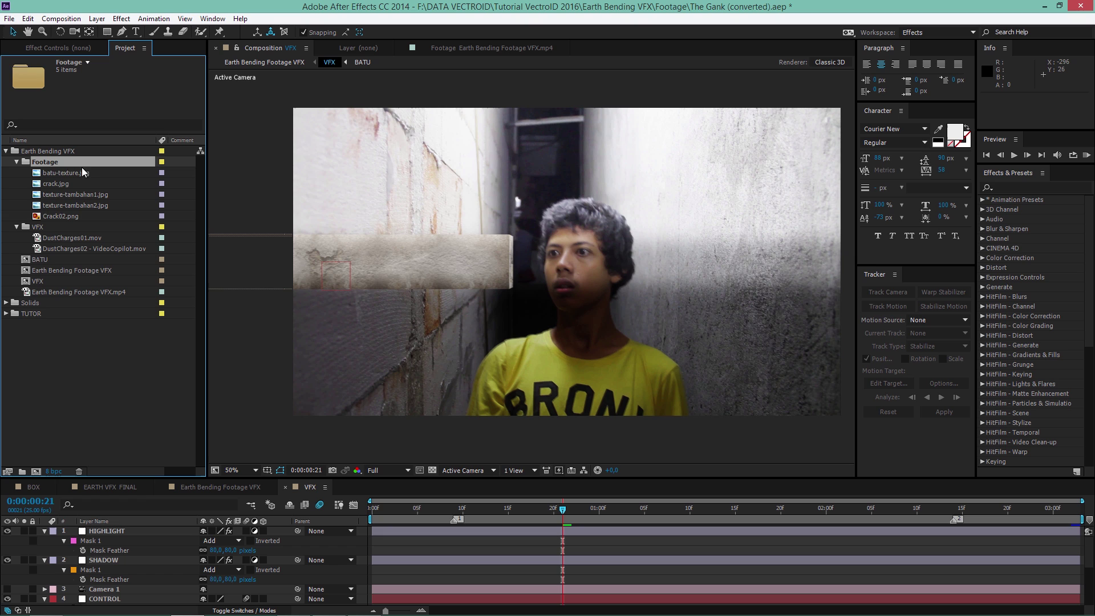
click(50, 219)
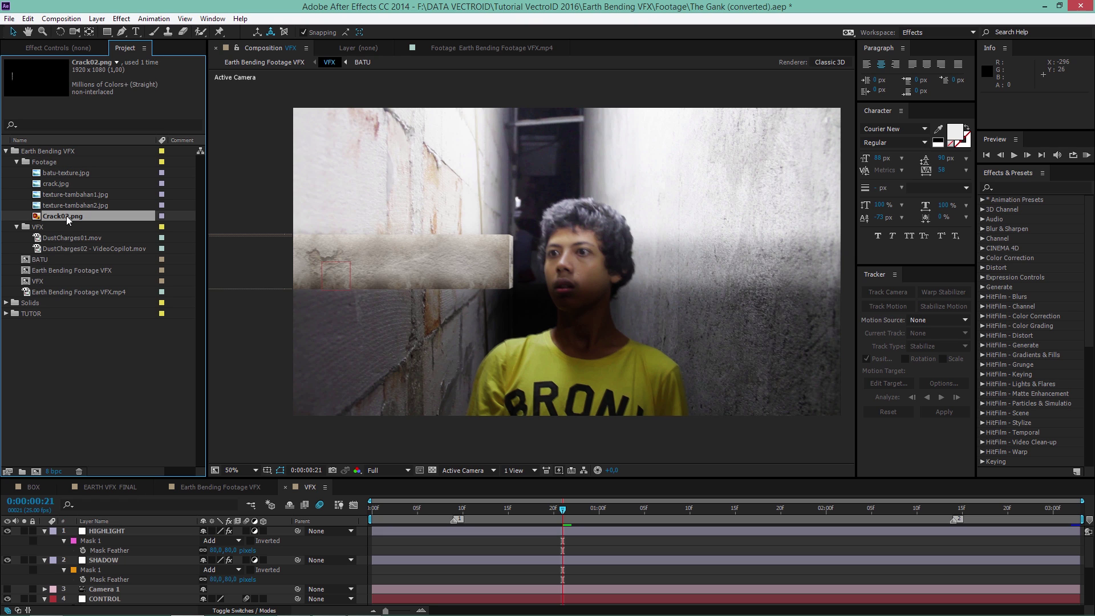
drag(66, 218, 114, 569)
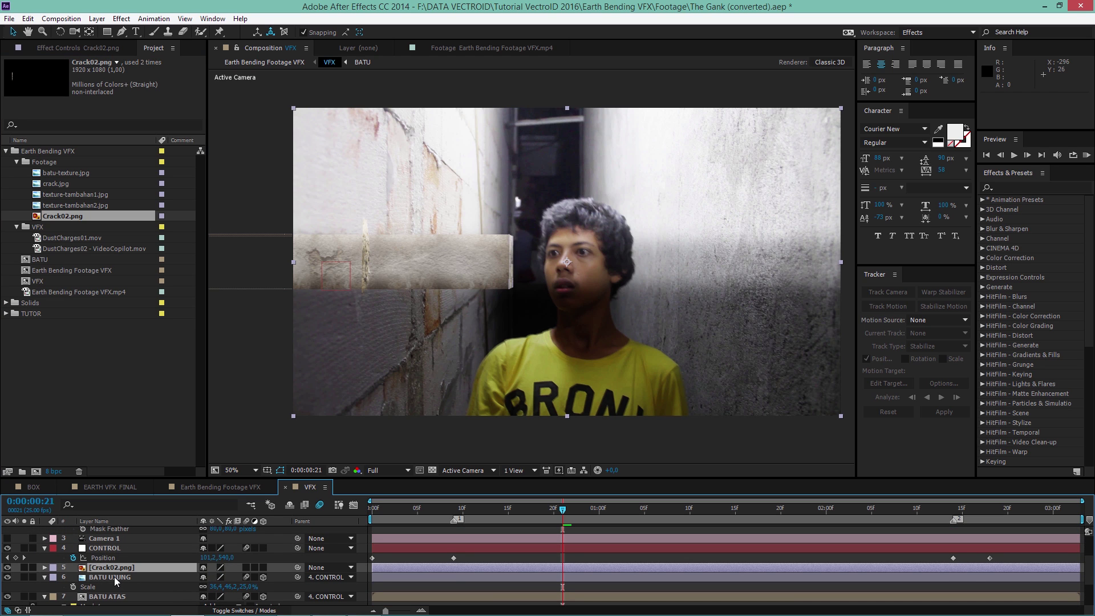
click(247, 567)
click(263, 567)
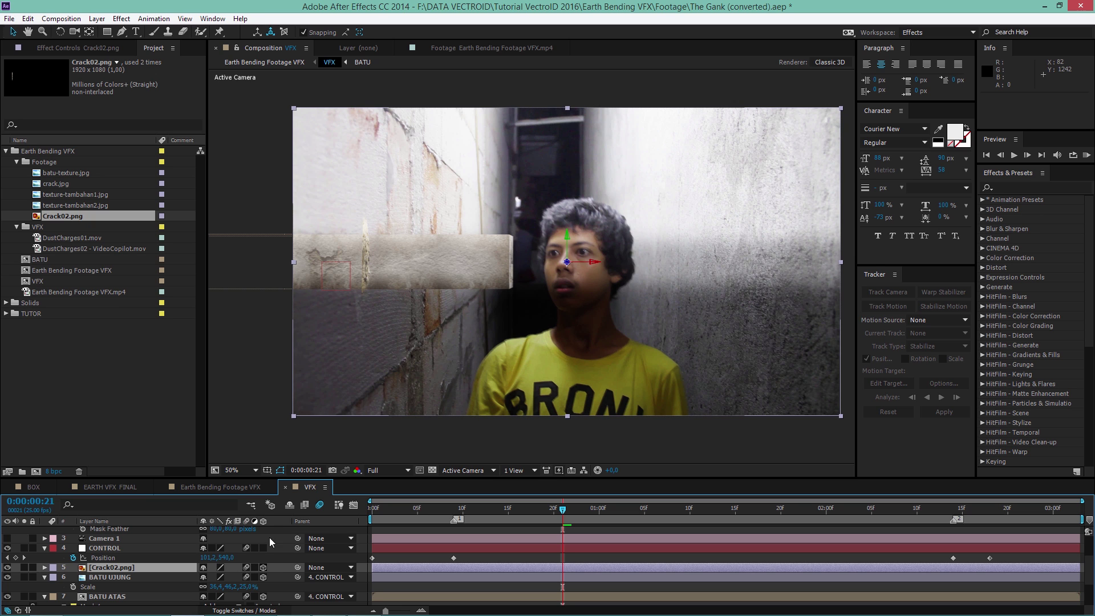
Move the Crack02.png layer to about 953, 549 so the crack covers the stone's edge at the wall, checking it in the footage composition
scroll(348, 296, up, 3)
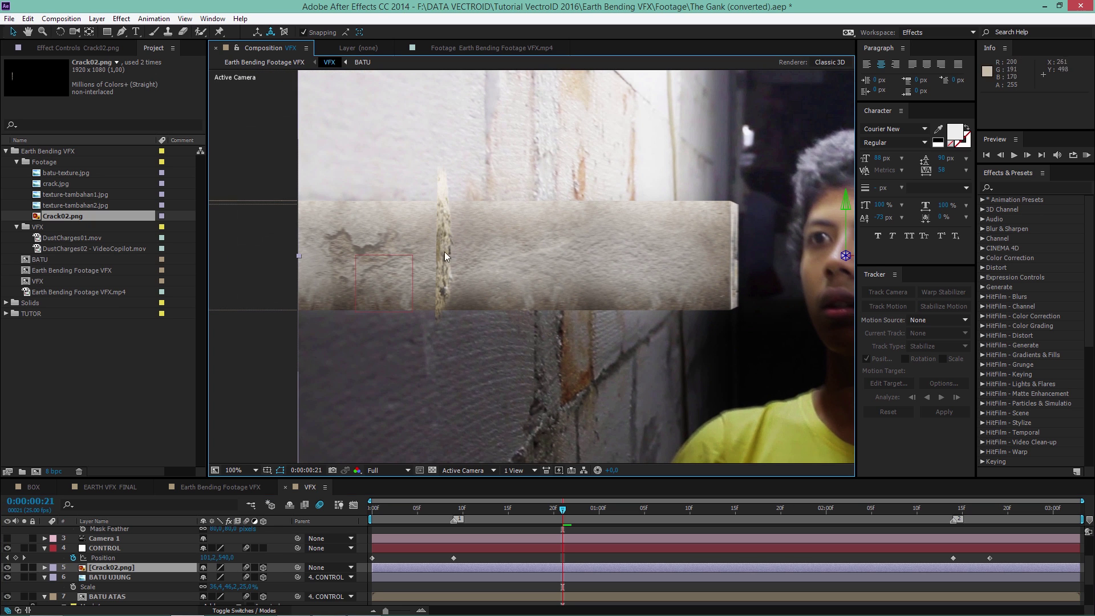
scroll(441, 326, down, 2)
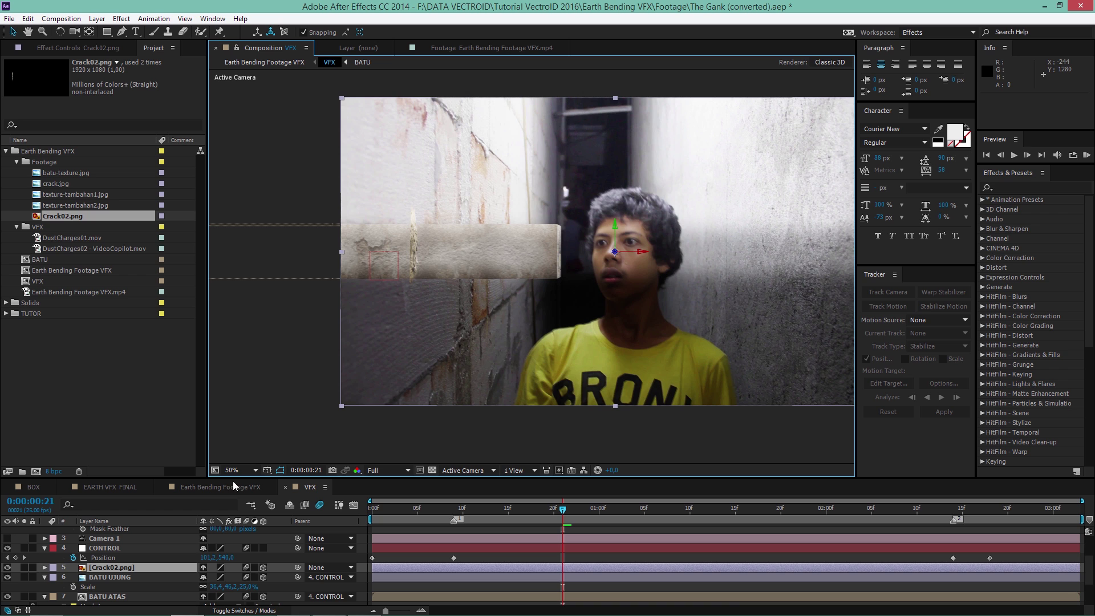
click(228, 485)
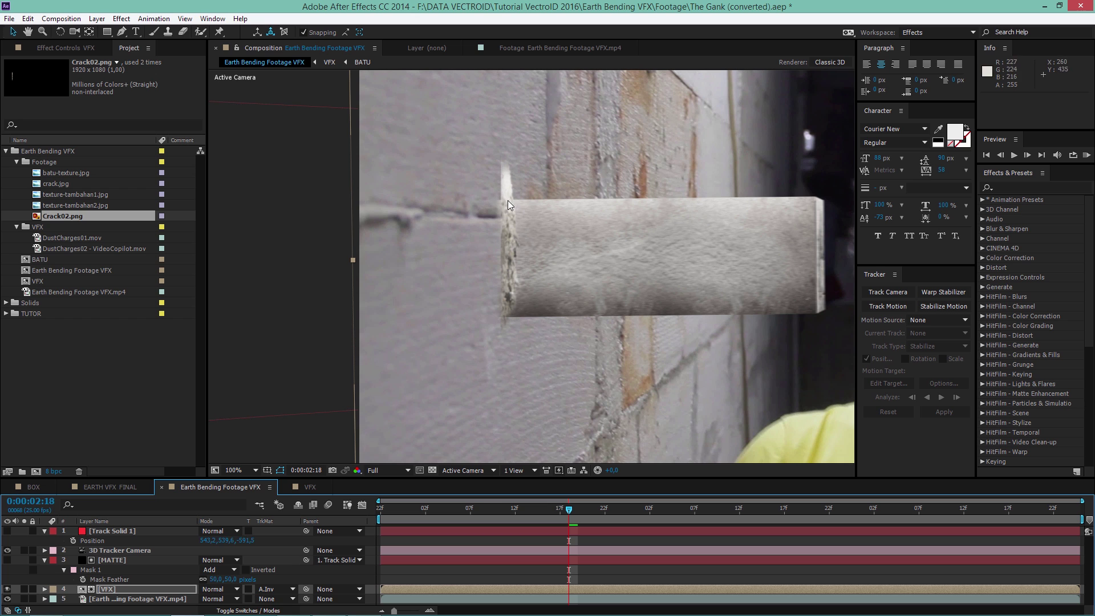
click(309, 486)
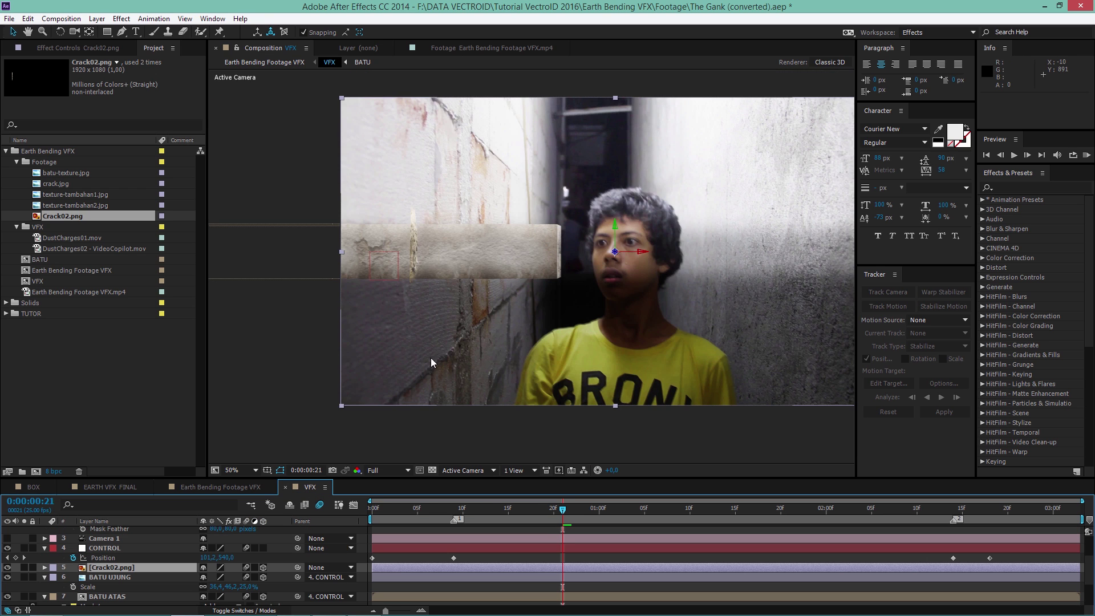
scroll(662, 286, up, 2)
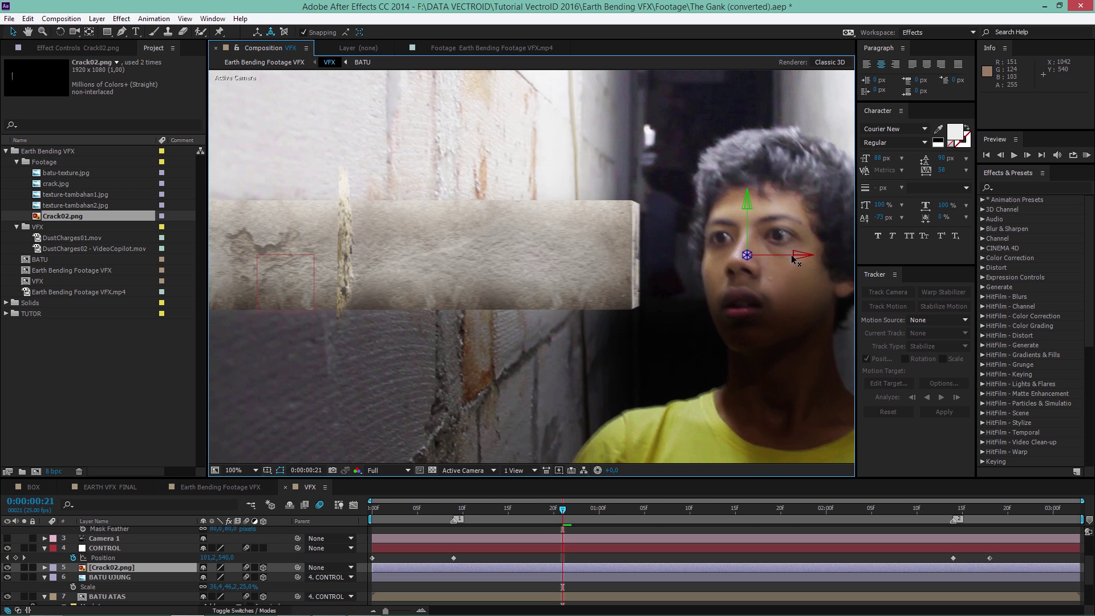
drag(794, 260, 744, 214)
click(231, 486)
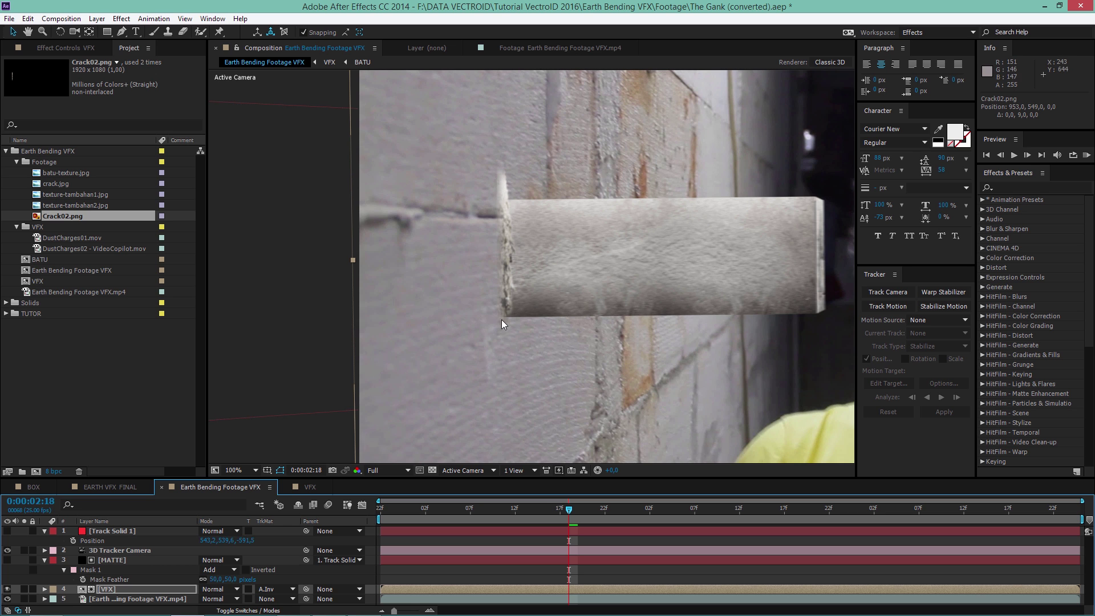
In the VFX composition, draw a closed Pen mask on Crack02.png that trims the crack's ends to the stone's upper and lower edges
click(314, 486)
scroll(457, 309, up, 1)
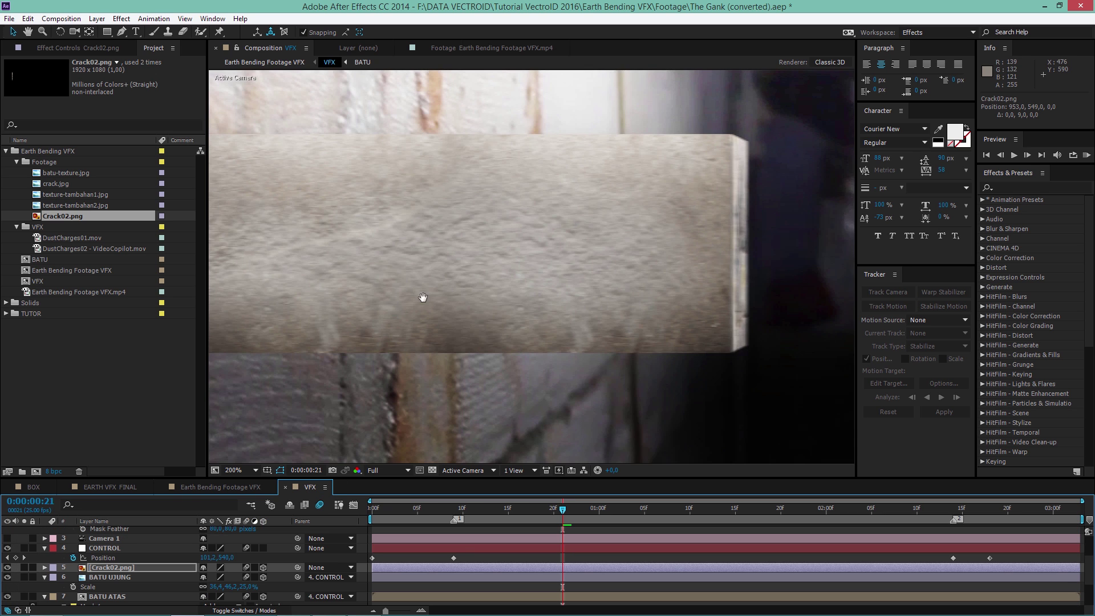
drag(421, 299, 717, 331)
click(121, 31)
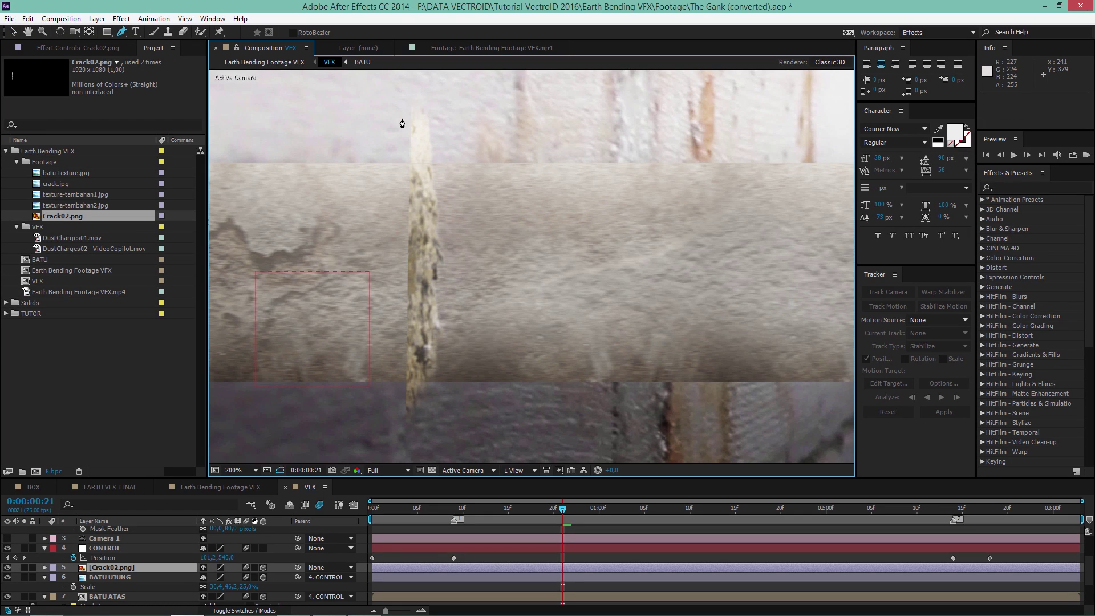
drag(397, 138, 400, 144)
click(413, 155)
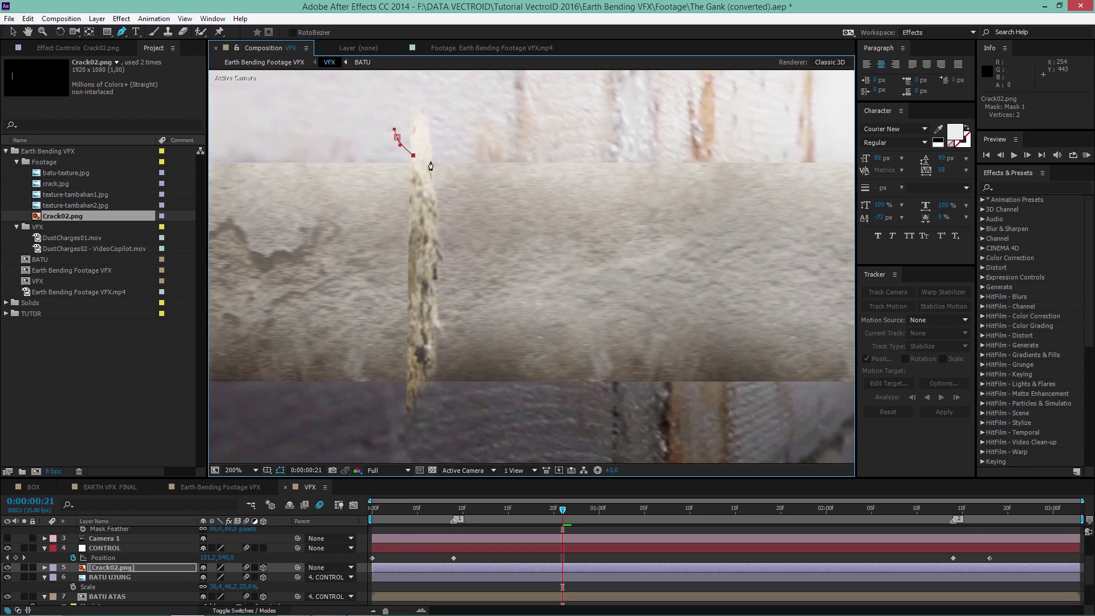
click(429, 162)
click(437, 172)
drag(464, 257, 463, 278)
drag(447, 380, 442, 387)
drag(353, 417, 330, 394)
drag(326, 169, 329, 155)
click(397, 138)
Set the mask feather of the Crack02.png mask to 15 pixels and check the crack's edge in the Earth Bending Footage VFX composition
key(f)
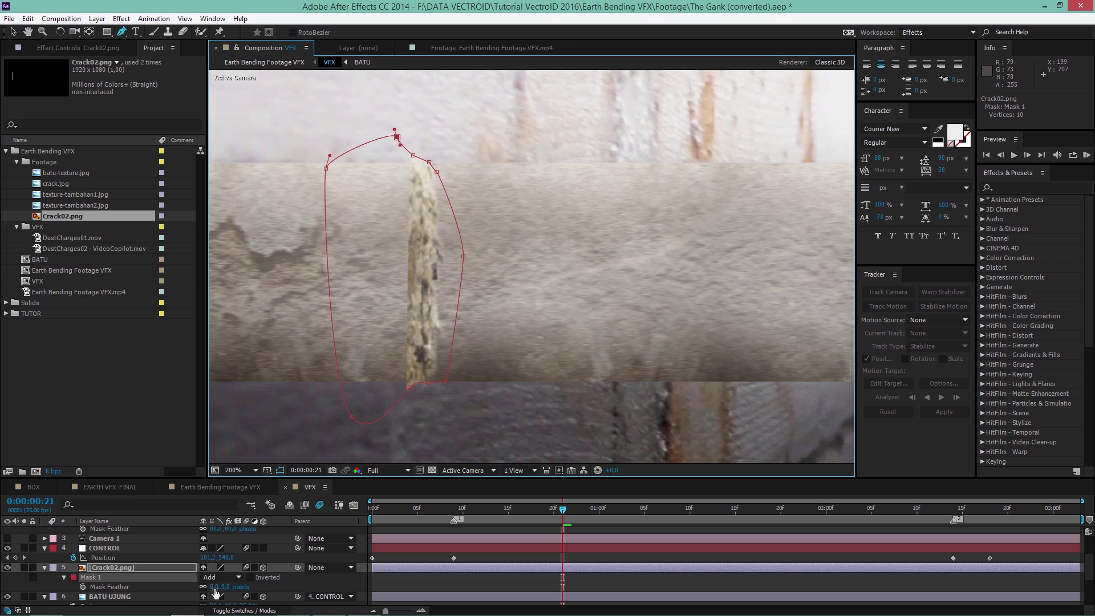
click(213, 587)
text(15)
click(416, 586)
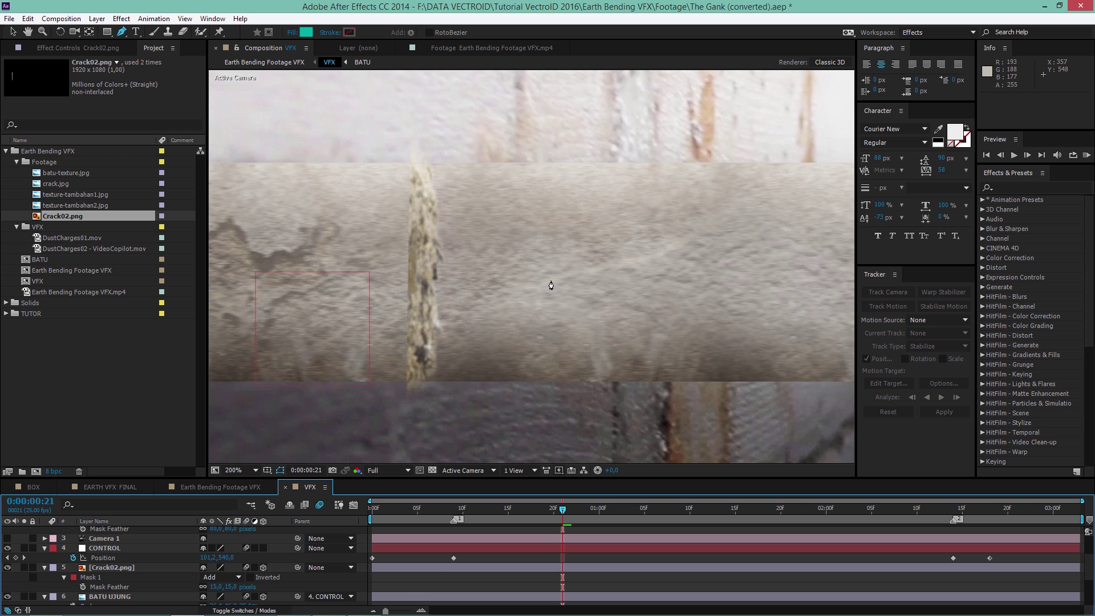
scroll(551, 286, down, 1)
click(235, 488)
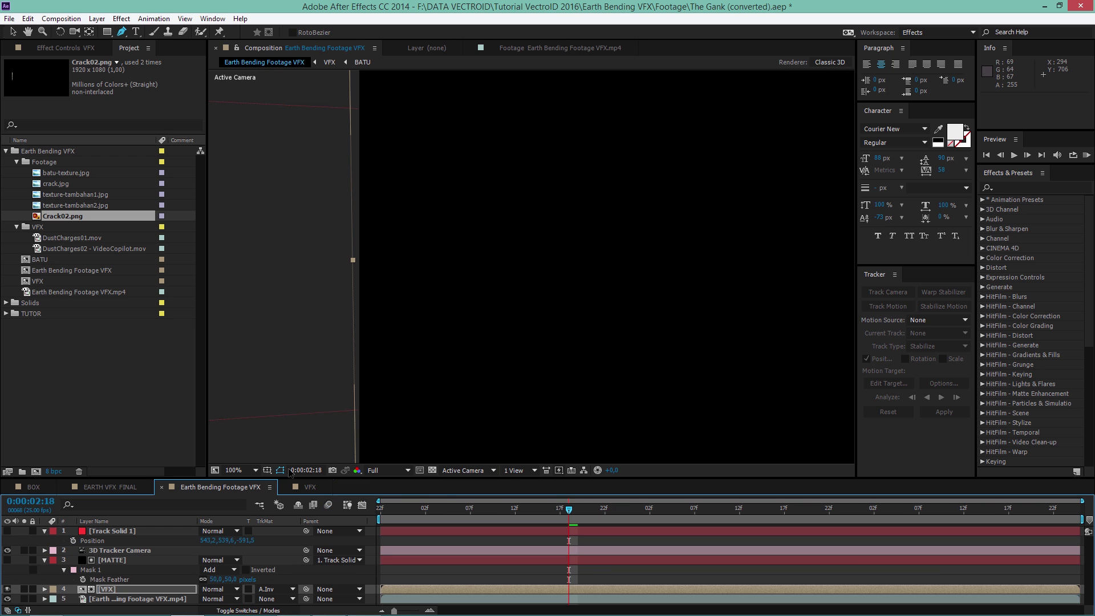
scroll(620, 310, up, 1)
scroll(622, 308, down, 1)
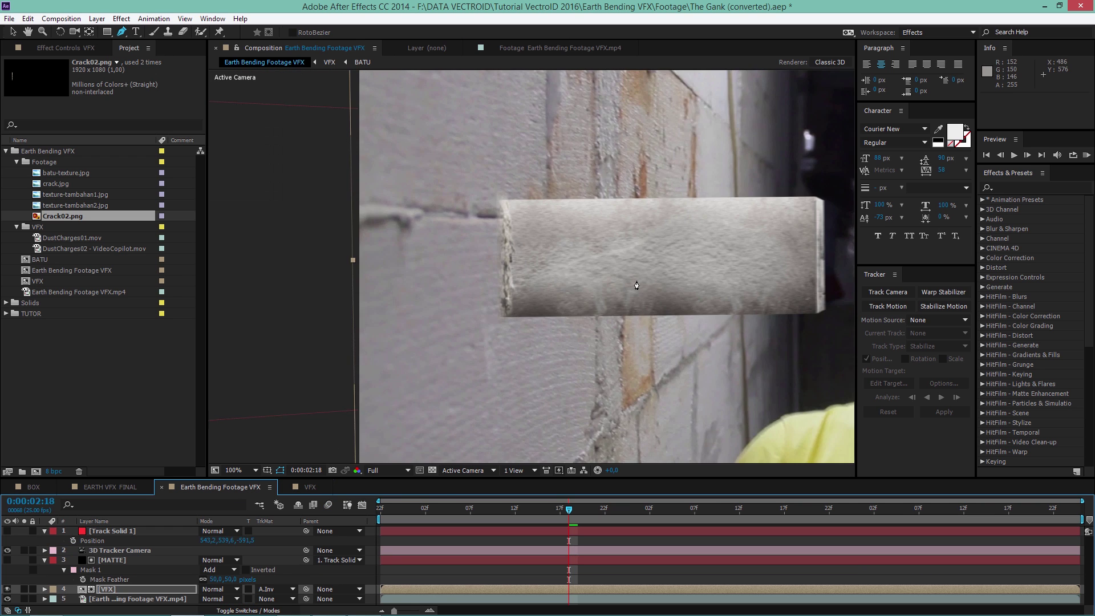
drag(385, 431, 401, 435)
Apply a color correction effect to the Crack02.png layer to neutralize its yellowish color, and preview the footage composition from its start
click(308, 486)
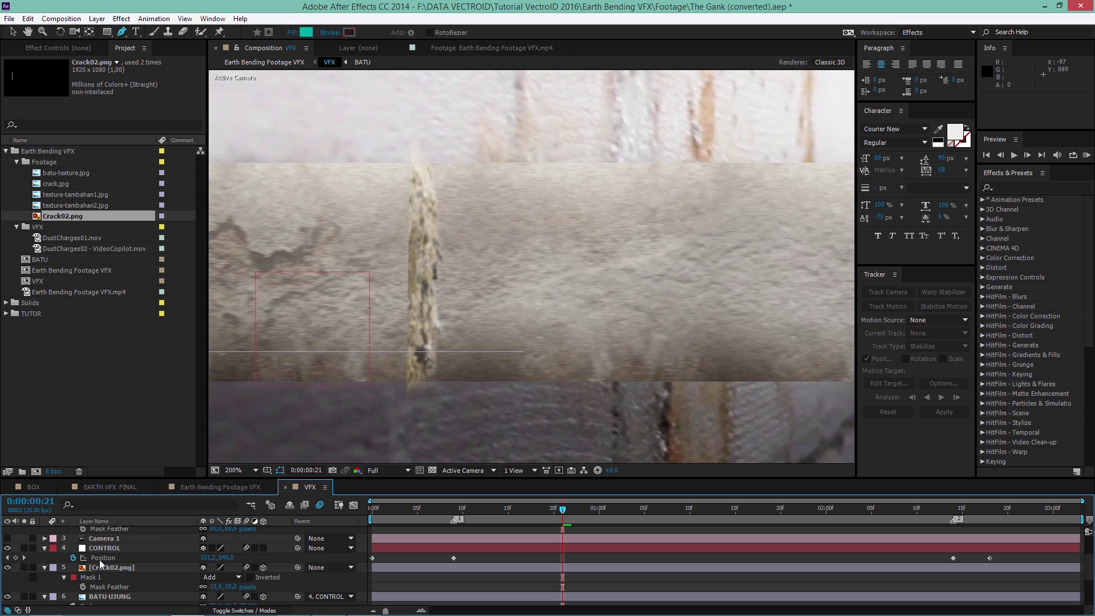
scroll(125, 582, up, 2)
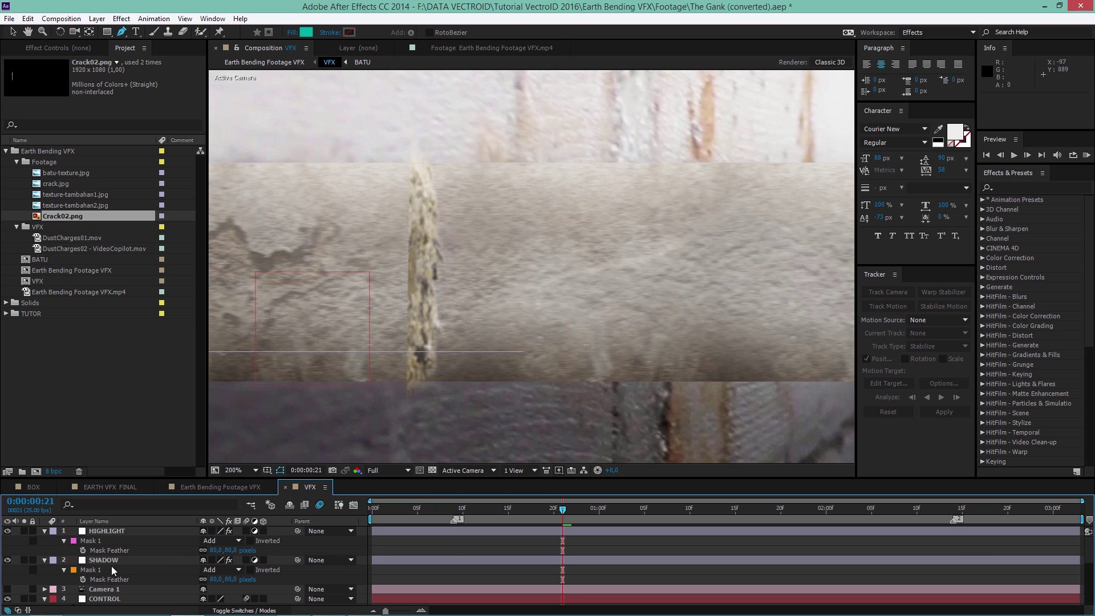
click(107, 591)
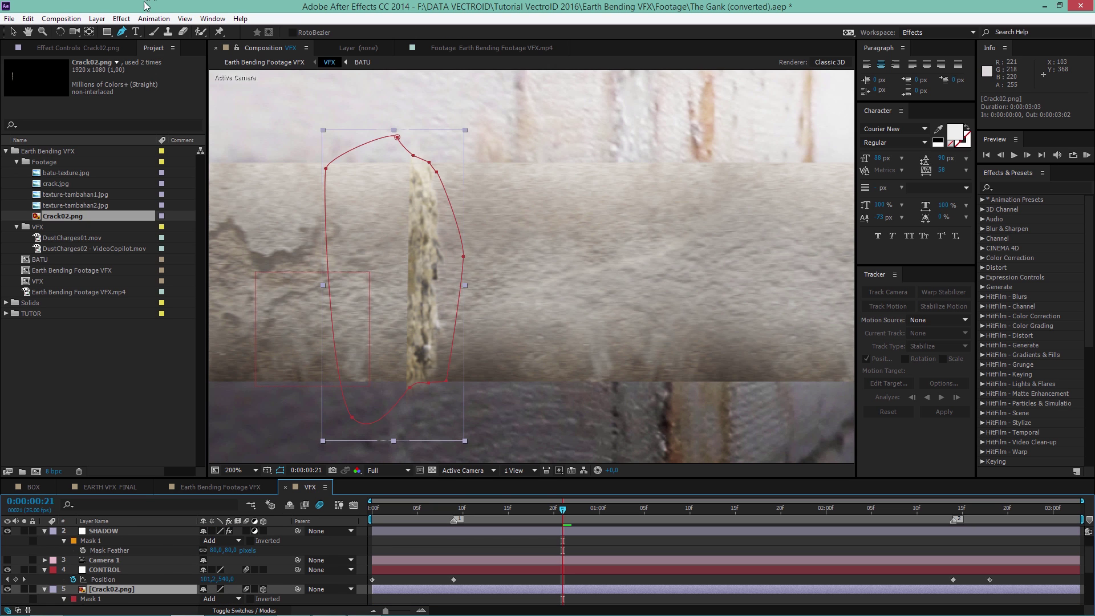
click(121, 18)
mouse_move(171, 122)
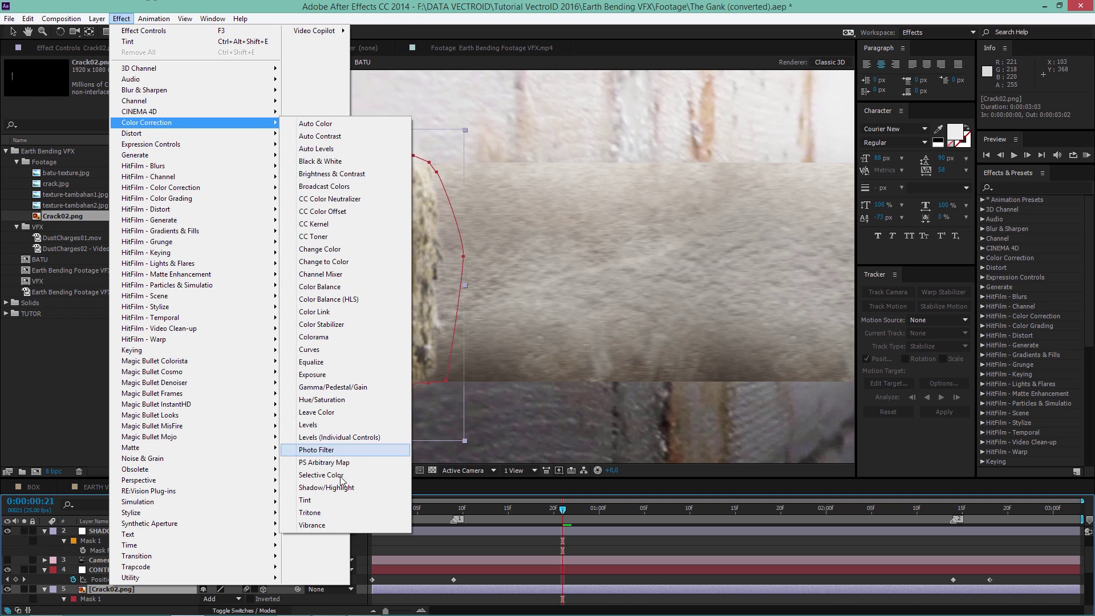
click(342, 489)
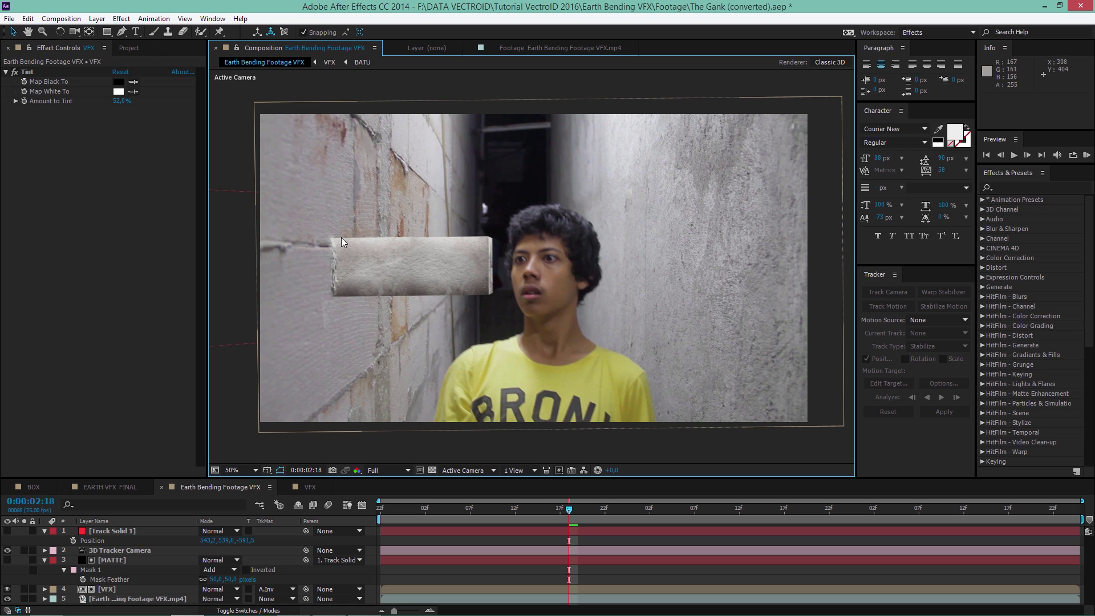
key(space)
click(378, 510)
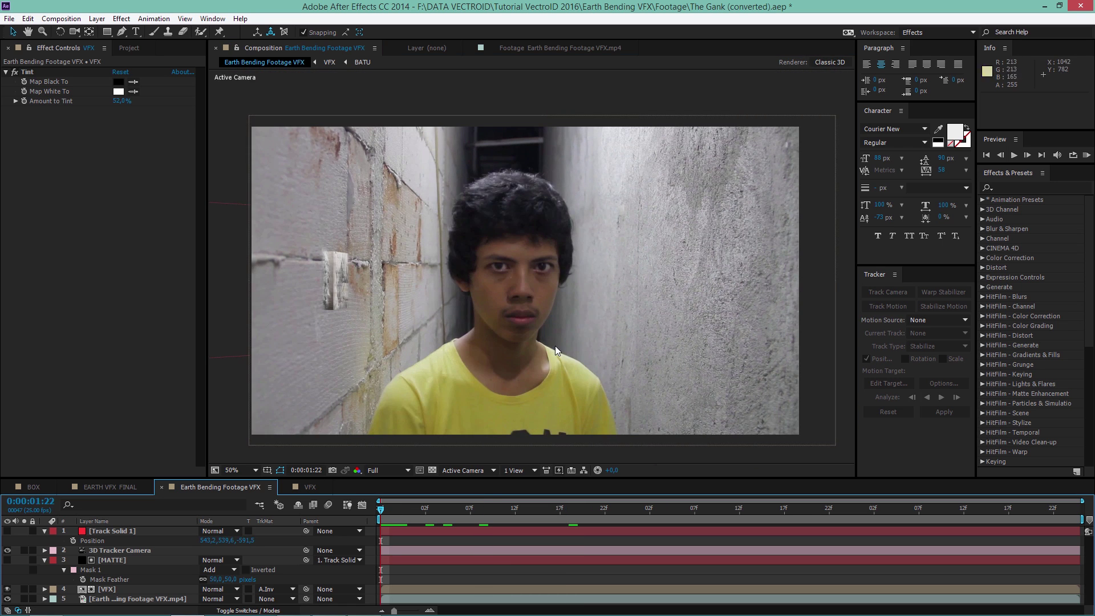
click(569, 509)
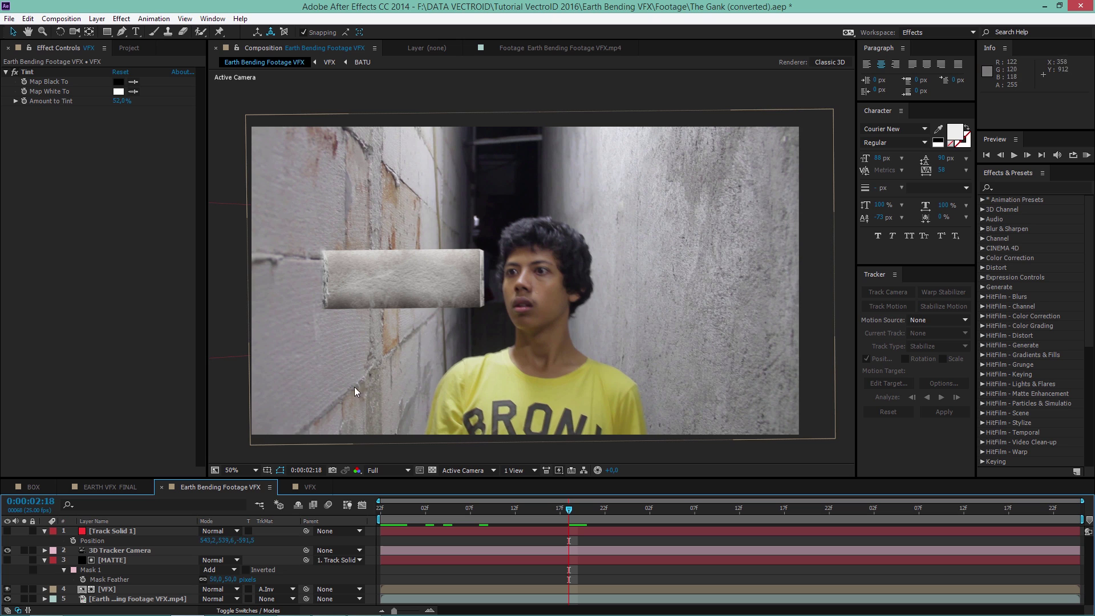
Preview the DustCharges01 and DustCharges02 clips and add both to the VFX composition directly below the Crack02.png layer
click(131, 47)
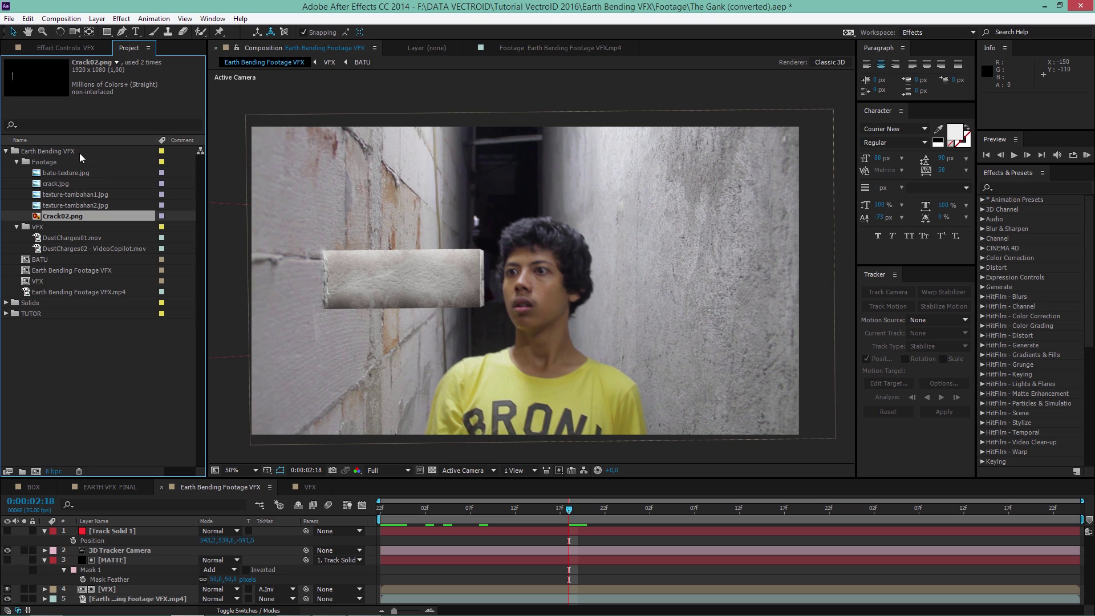
click(38, 227)
click(52, 238)
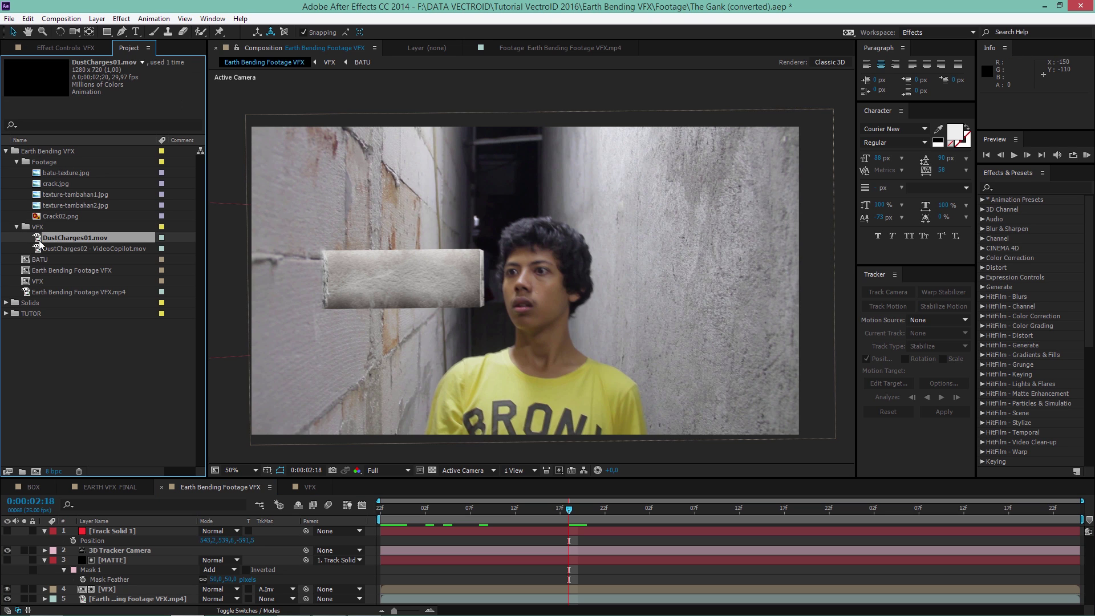
double_click(33, 241)
drag(279, 444, 479, 445)
double_click(44, 248)
drag(577, 341, 310, 172)
drag(271, 447, 796, 446)
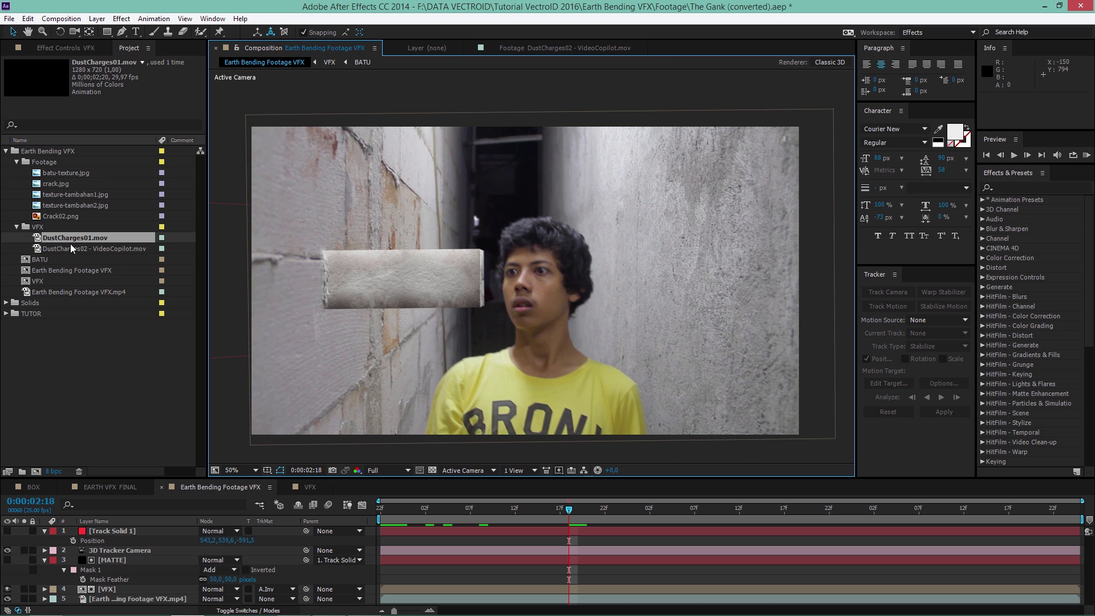
ctrl+click(70, 247)
drag(97, 251, 132, 577)
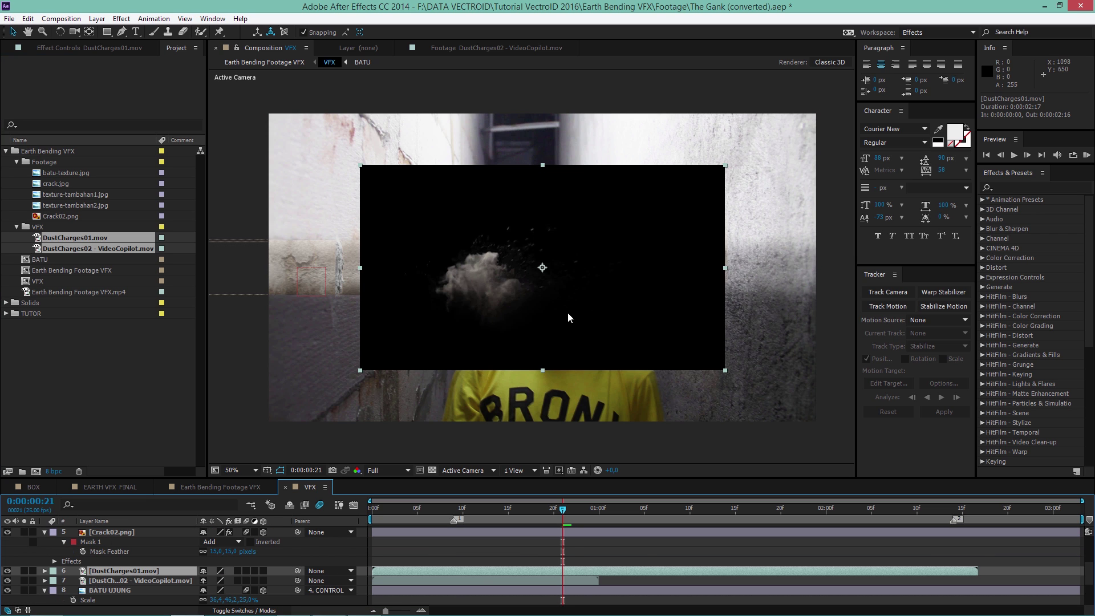
Turn off snapping, rotate the DustCharges01.mov layer about 90 degrees and place it at about 476, 762 so its dust sits beside the crack
drag(533, 352, 530, 290)
click(304, 32)
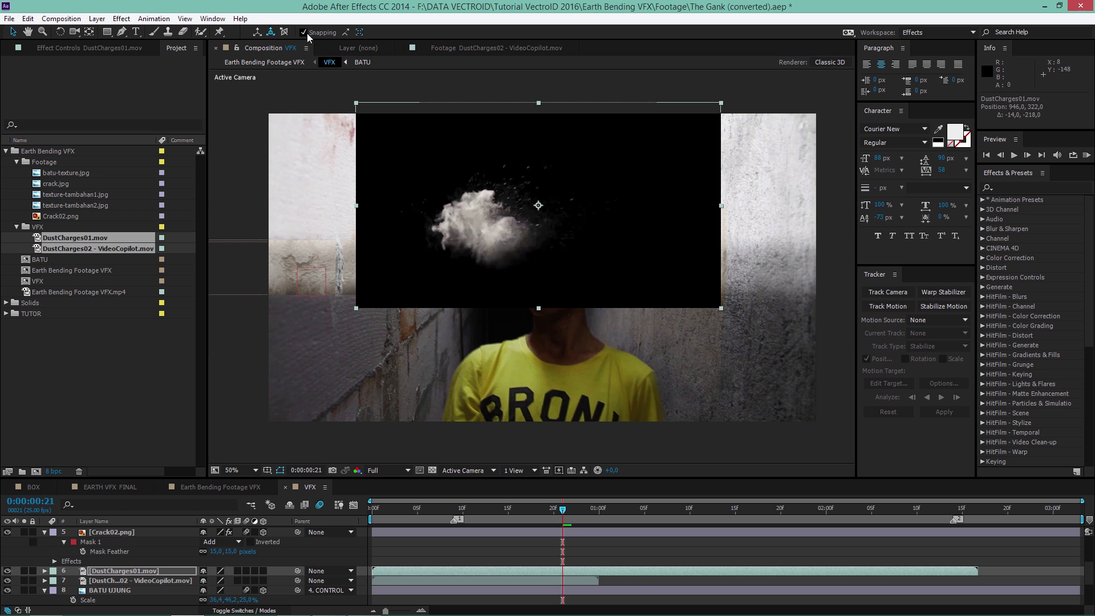
drag(536, 245, 501, 268)
key(w)
drag(571, 251, 500, 358)
key(v)
drag(382, 515, 635, 512)
drag(517, 285, 459, 305)
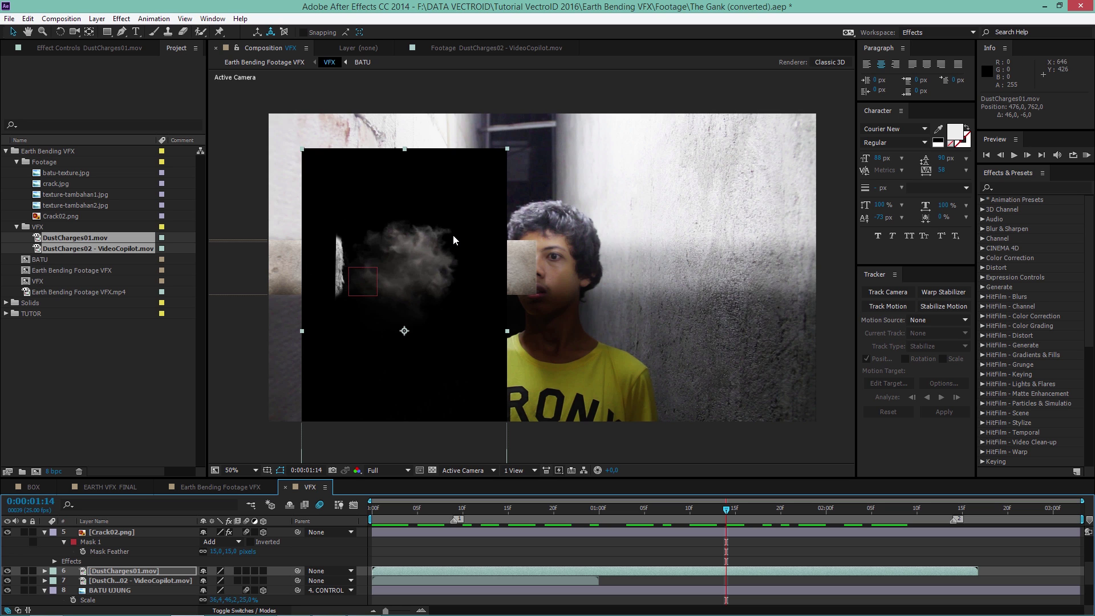
Apply the Shift Channels effect to the DustCharges01.mov layer and take its alpha from Luminance
click(121, 18)
mouse_move(150, 102)
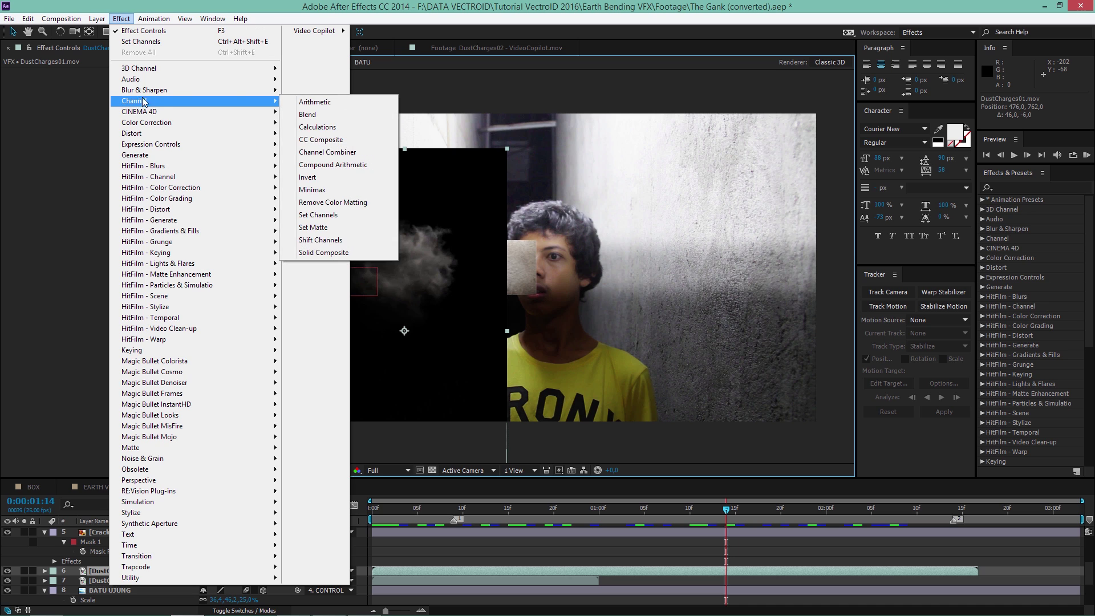
click(333, 240)
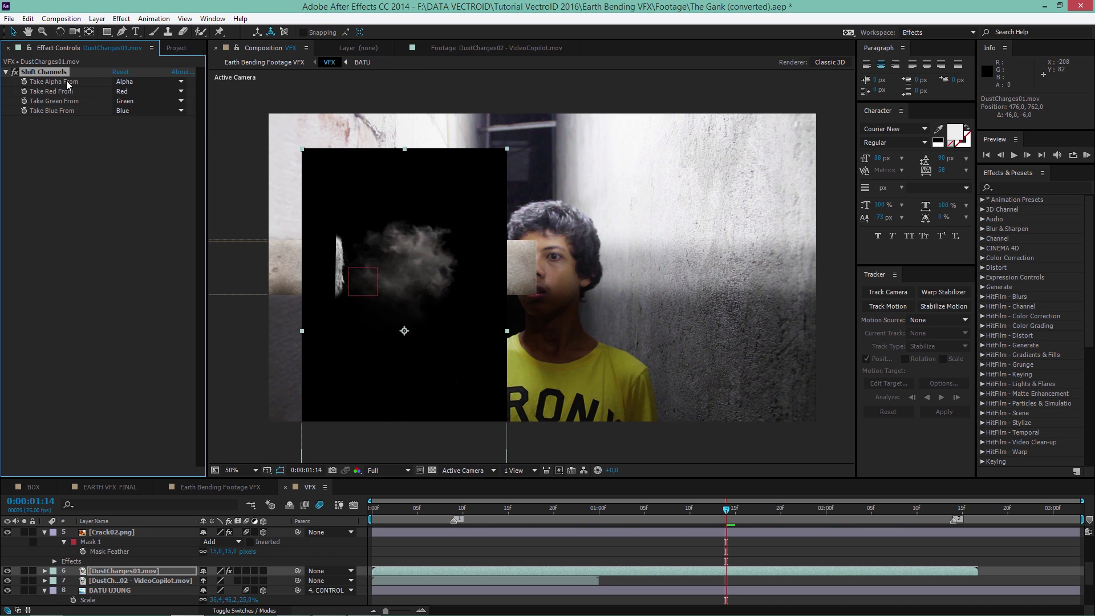
click(143, 81)
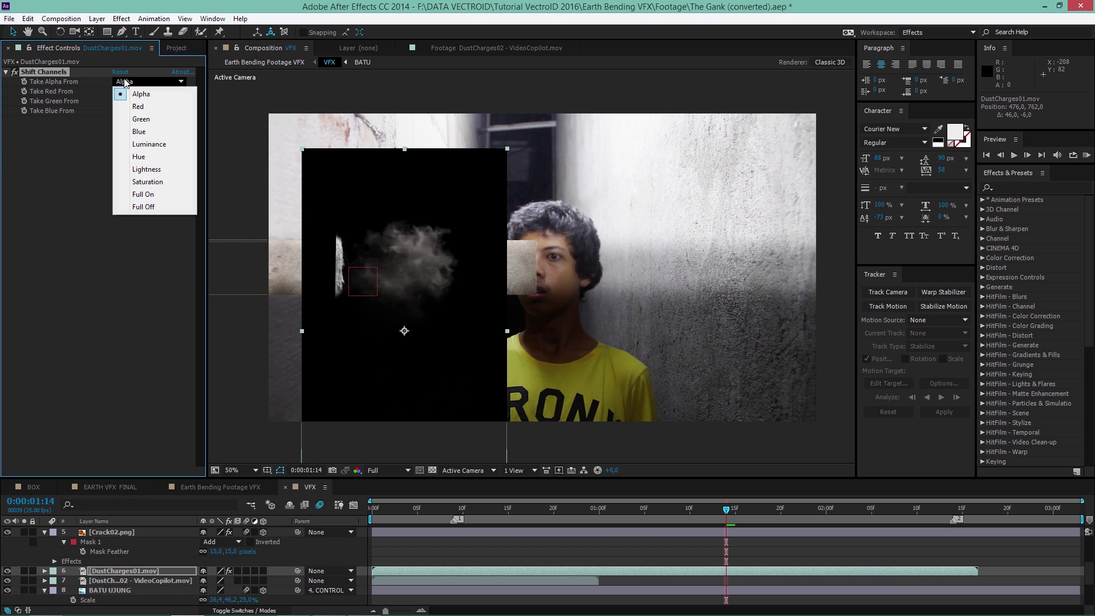
click(149, 144)
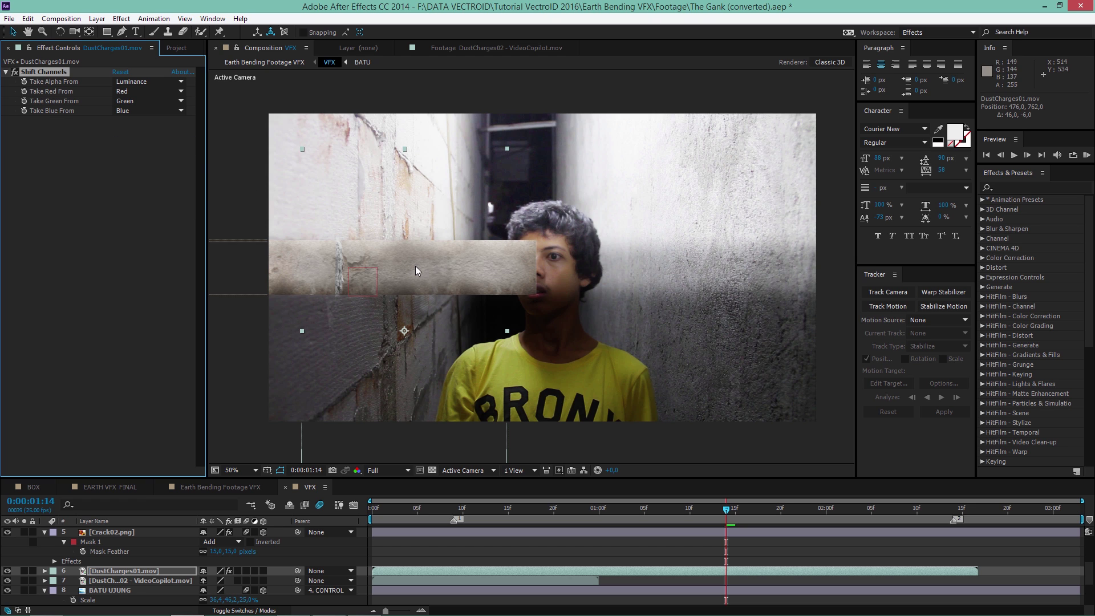
Add the Remove Color Matting effect to the DustCharges01.mov layer and inspect the dust closely around frame 14
click(122, 18)
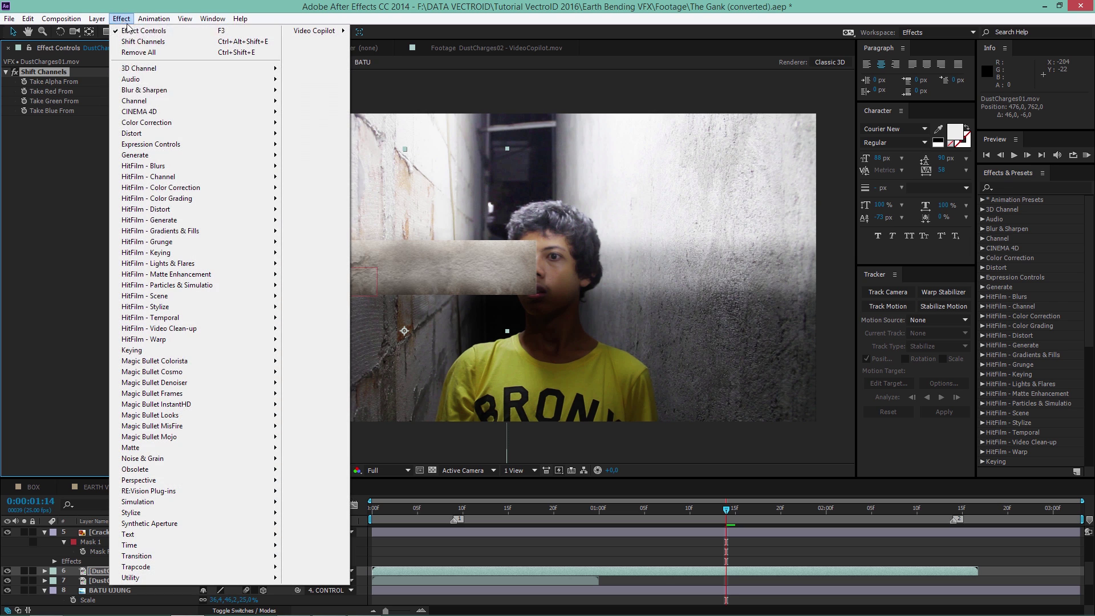
mouse_move(171, 101)
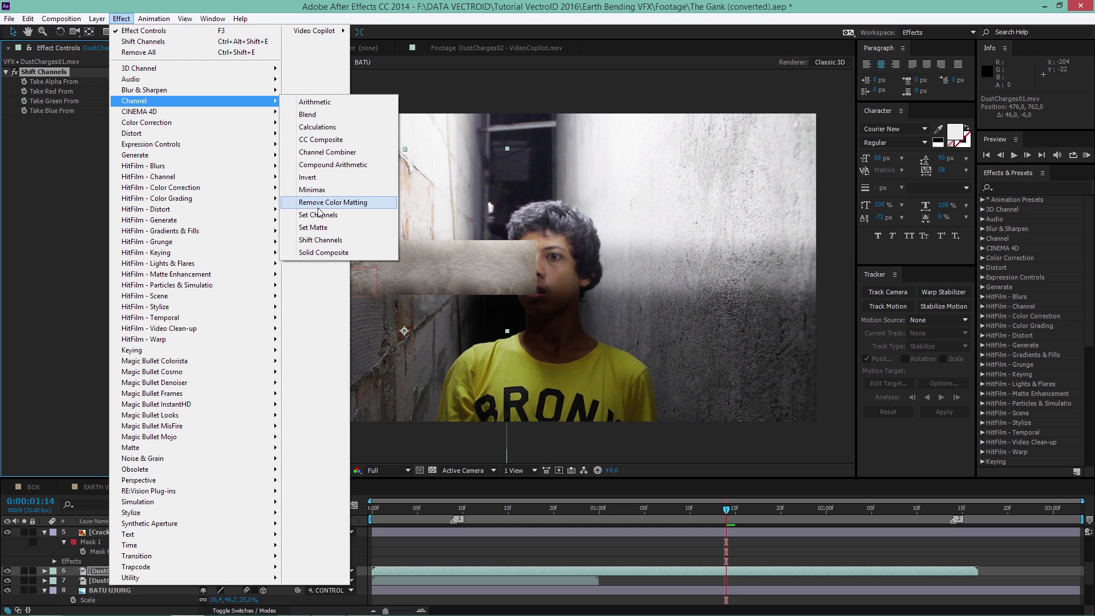
click(352, 209)
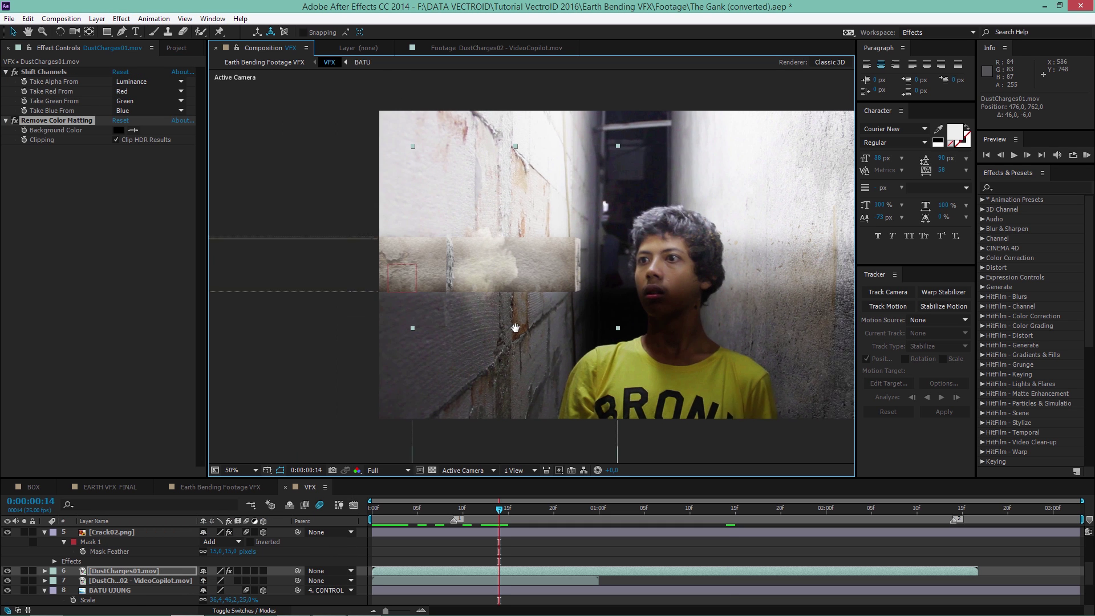
scroll(446, 316, up, 2)
drag(427, 309, 570, 308)
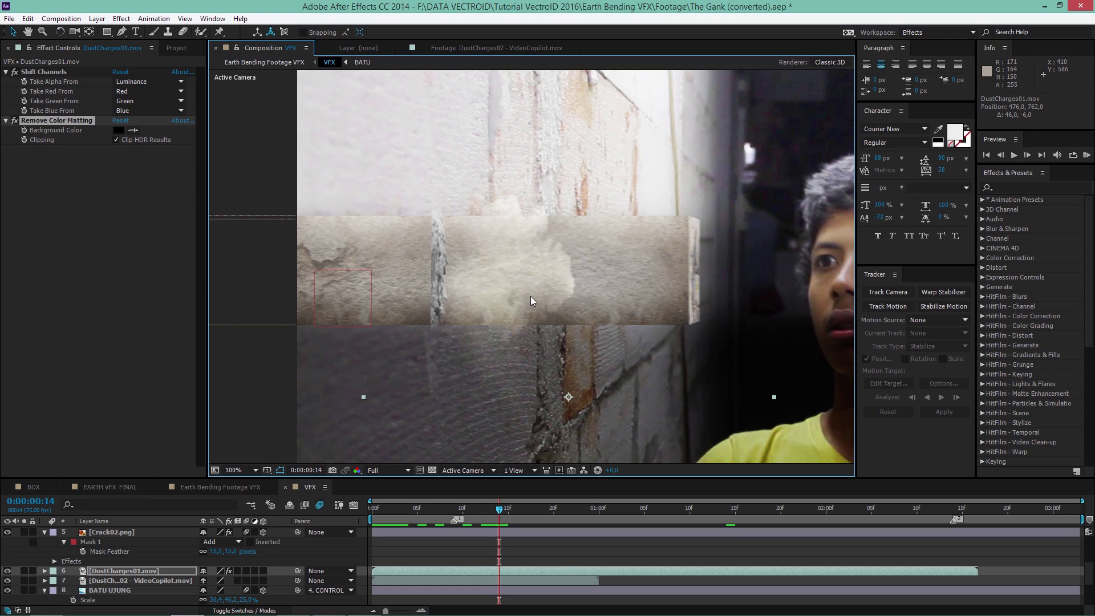
Apply the Tint effect to the DustCharges01.mov layer to remove the dust's color, and check it near frame 9
click(180, 447)
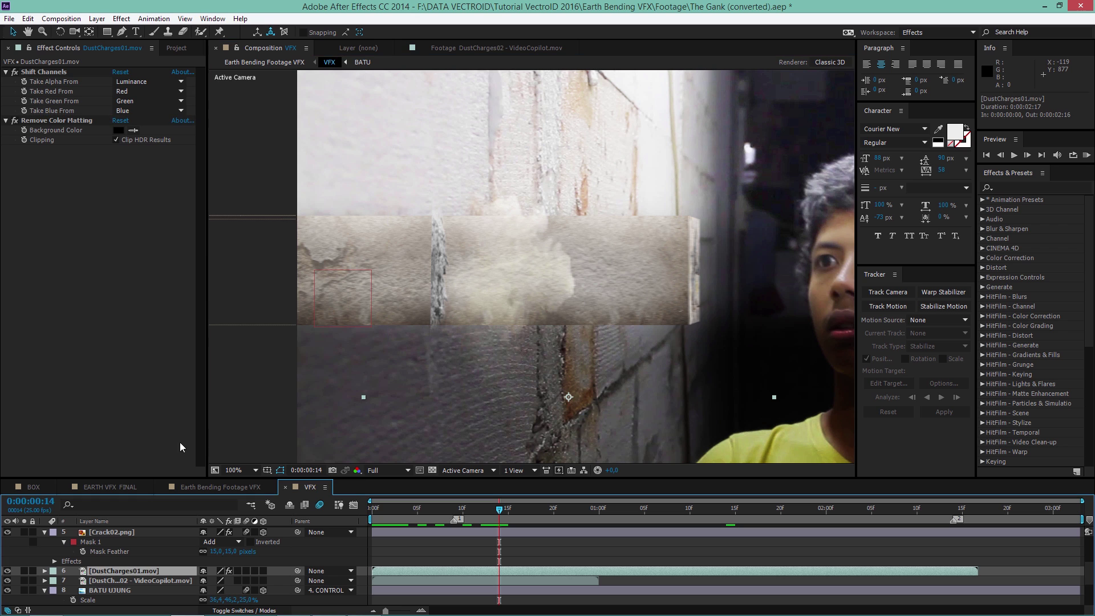
click(121, 19)
mouse_move(146, 122)
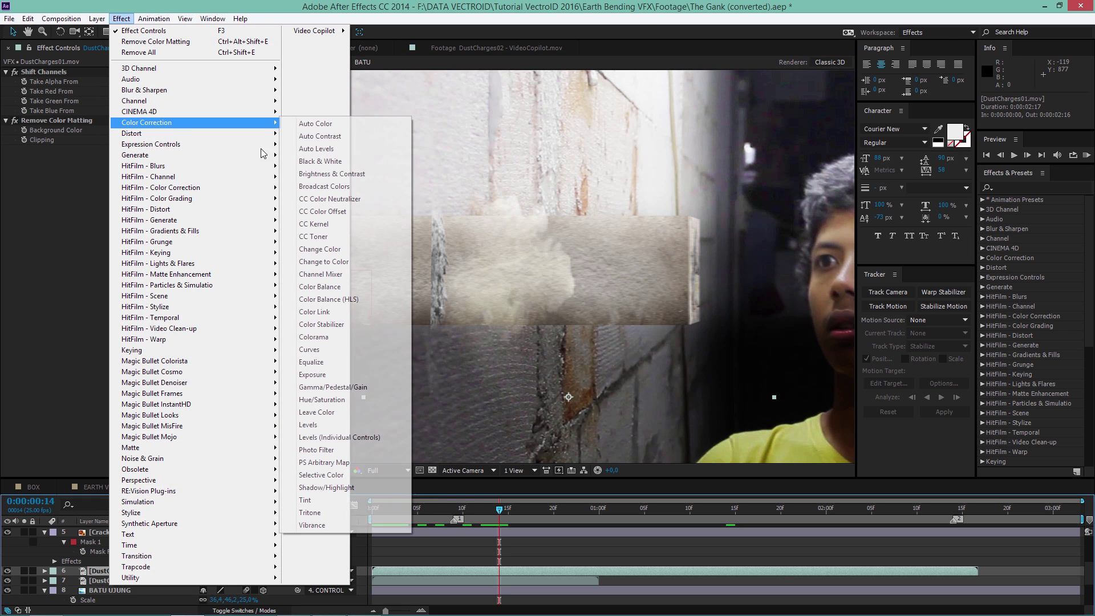
click(305, 500)
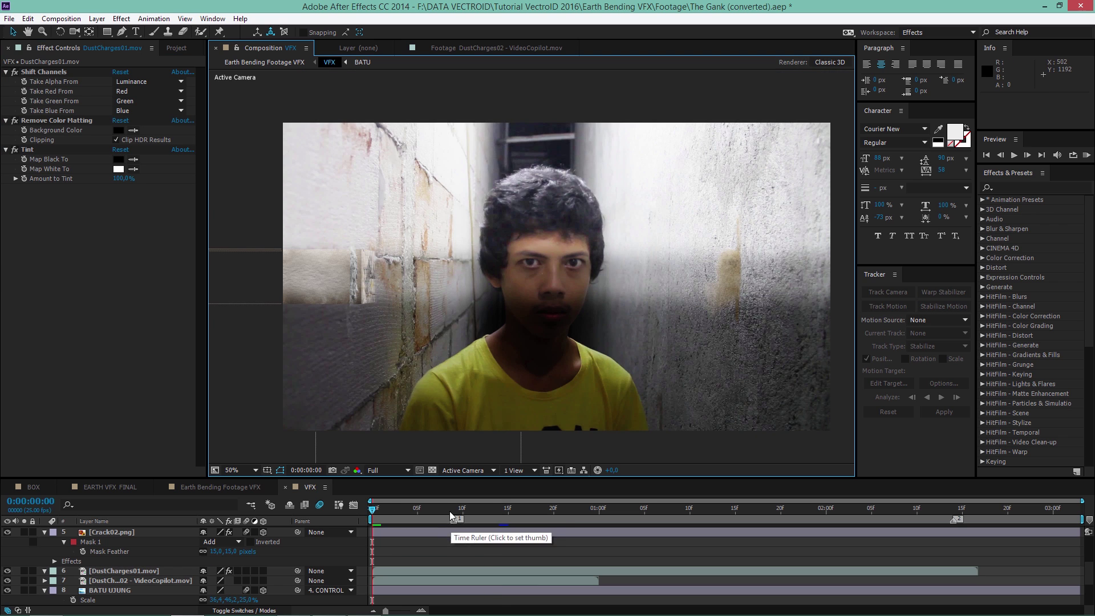
drag(381, 511, 457, 509)
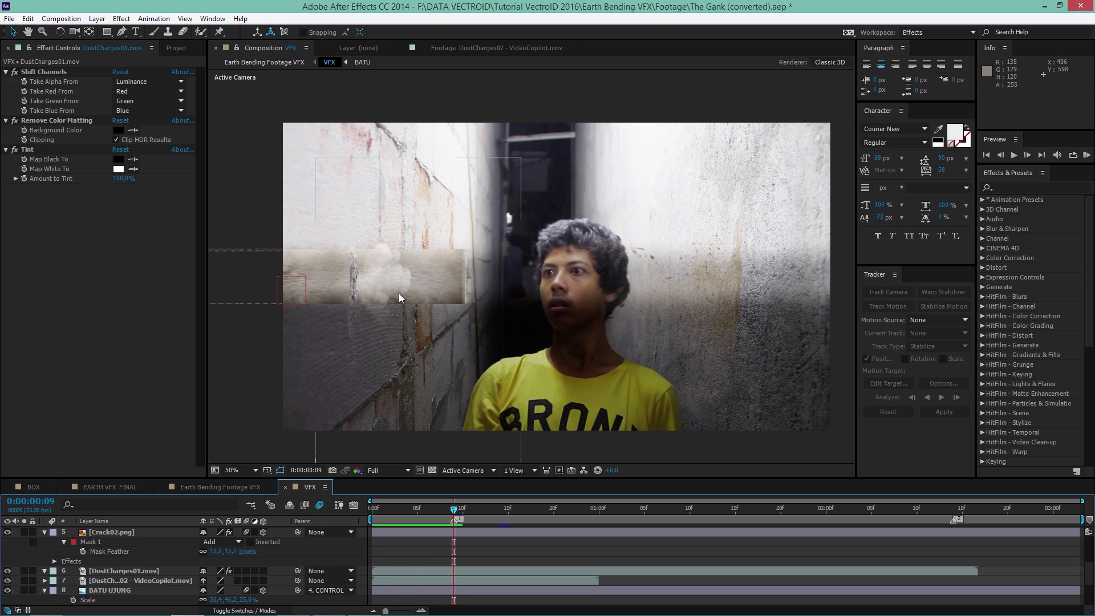
Enable time remapping on DustCharges01.mov, add a keyframe at 0:00:00:15, move it to 0:00:00:06 and preview the sped-up dust
right_click(144, 569)
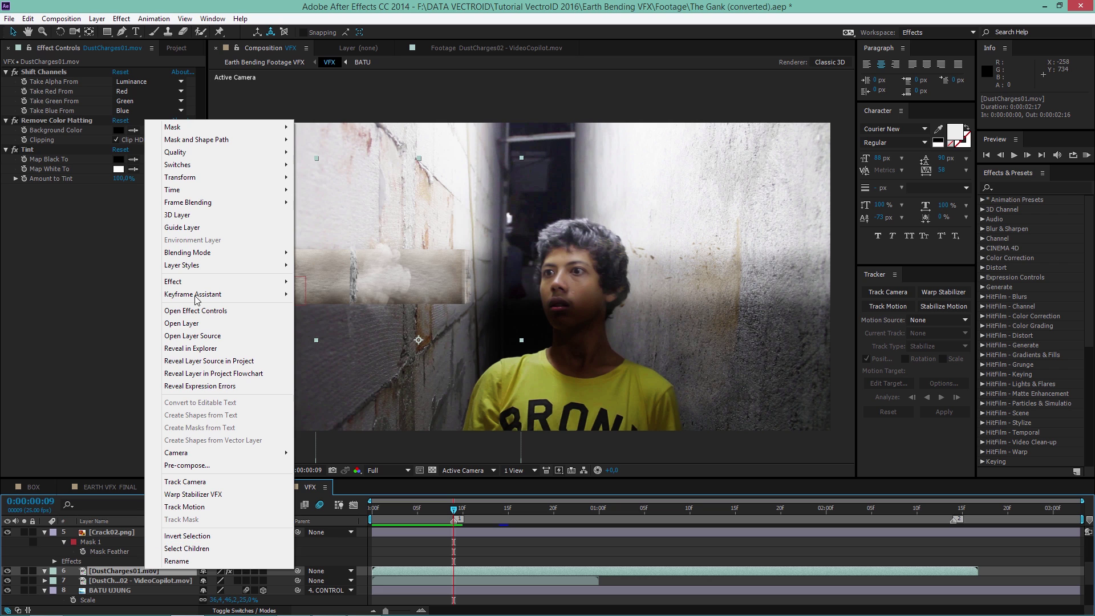
mouse_move(194, 189)
click(344, 189)
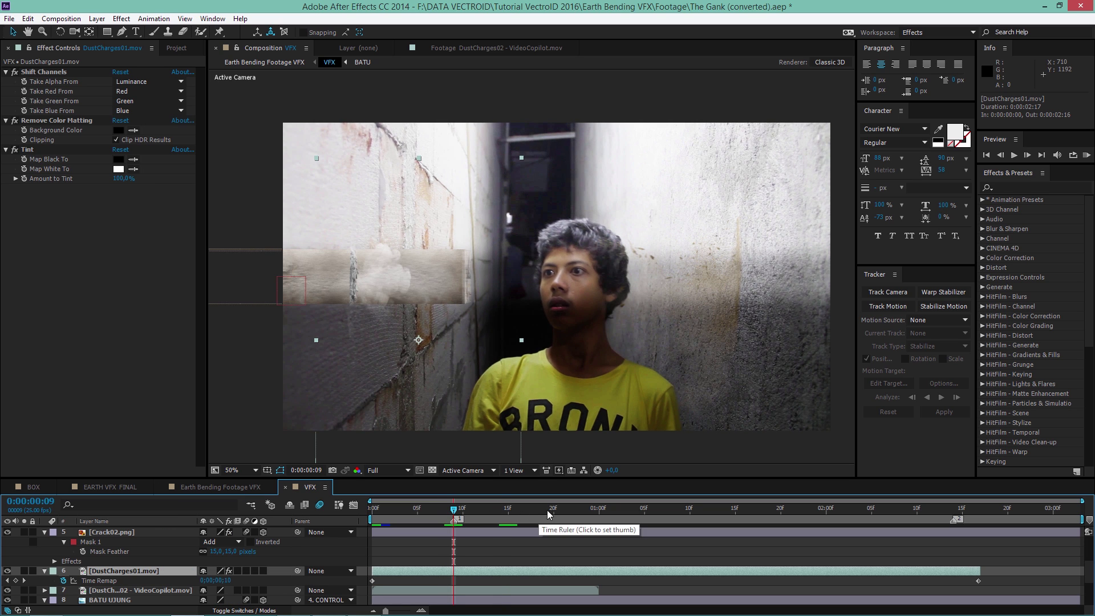
click(509, 509)
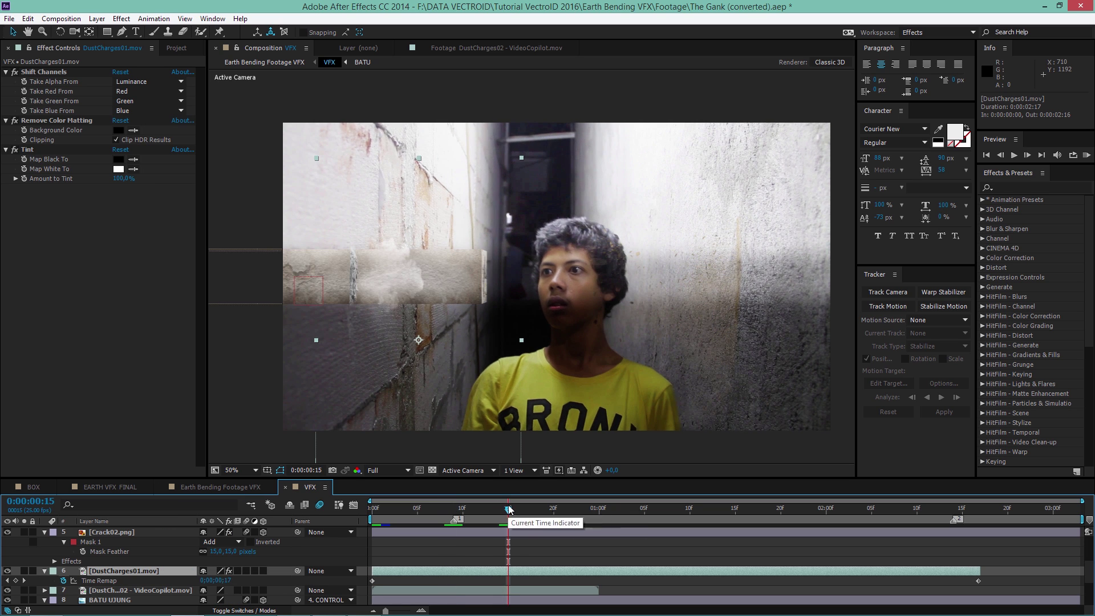
click(15, 581)
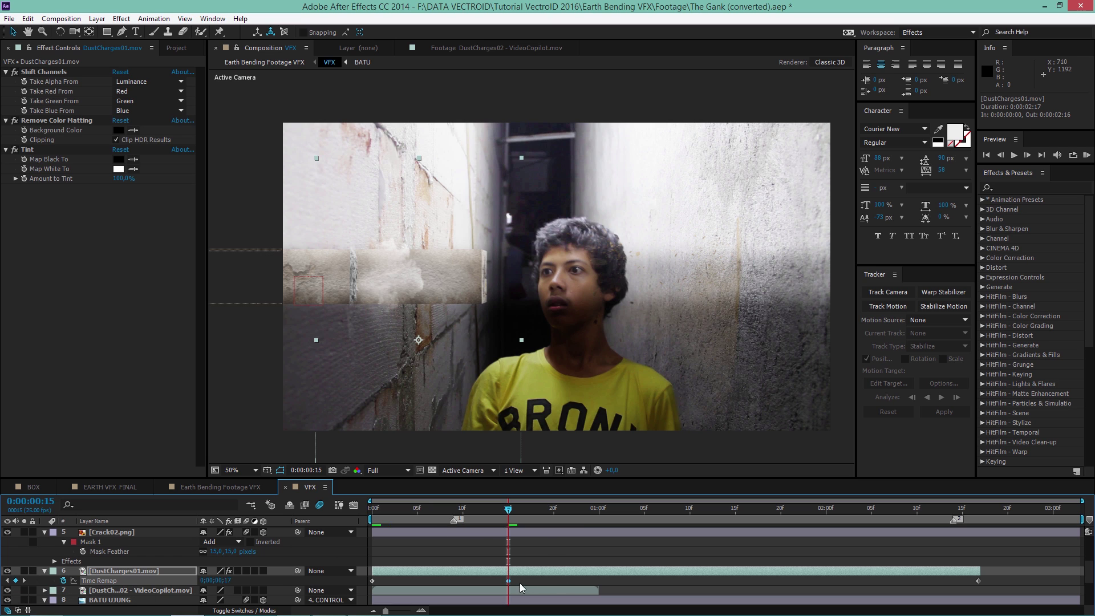
drag(509, 582, 427, 580)
key(KP_0)
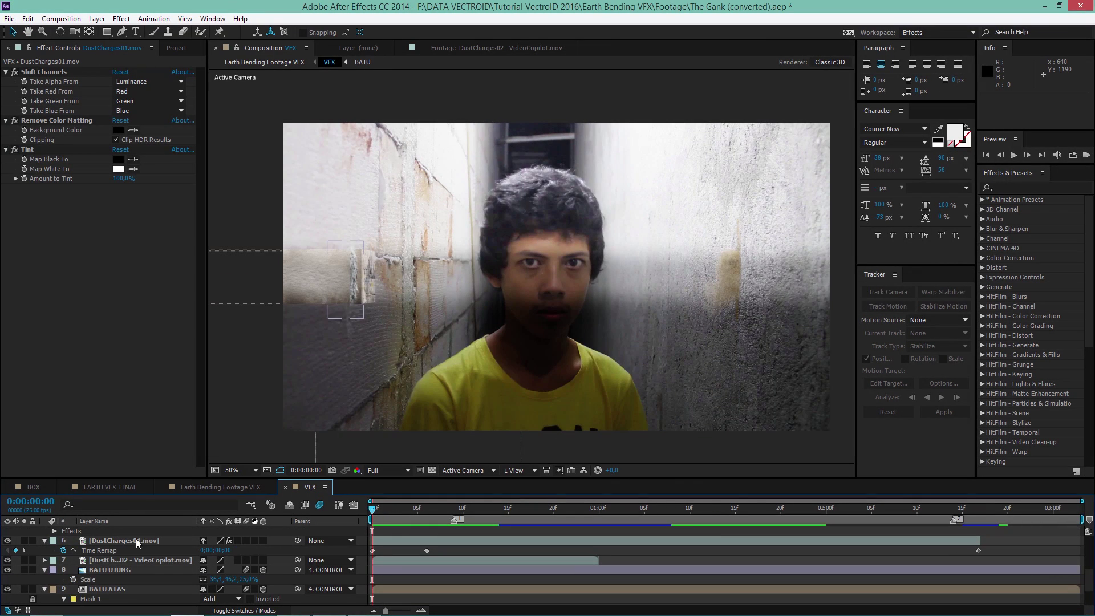
Check the sped-up DustCharges01.mov burst over the first six frames against the block coming out of the wall
click(427, 550)
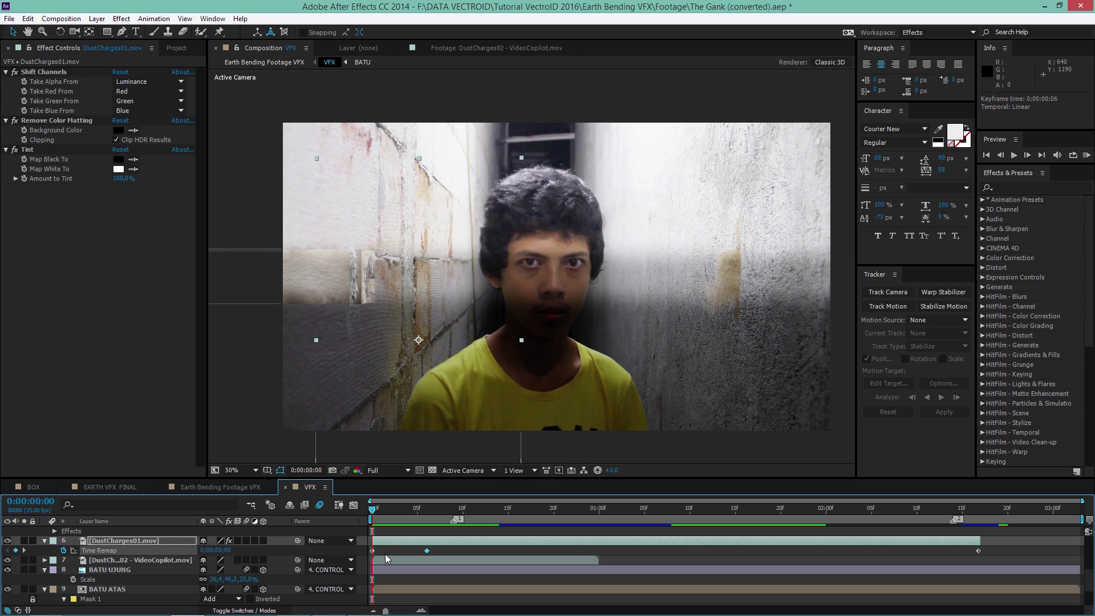
click(371, 550)
click(451, 547)
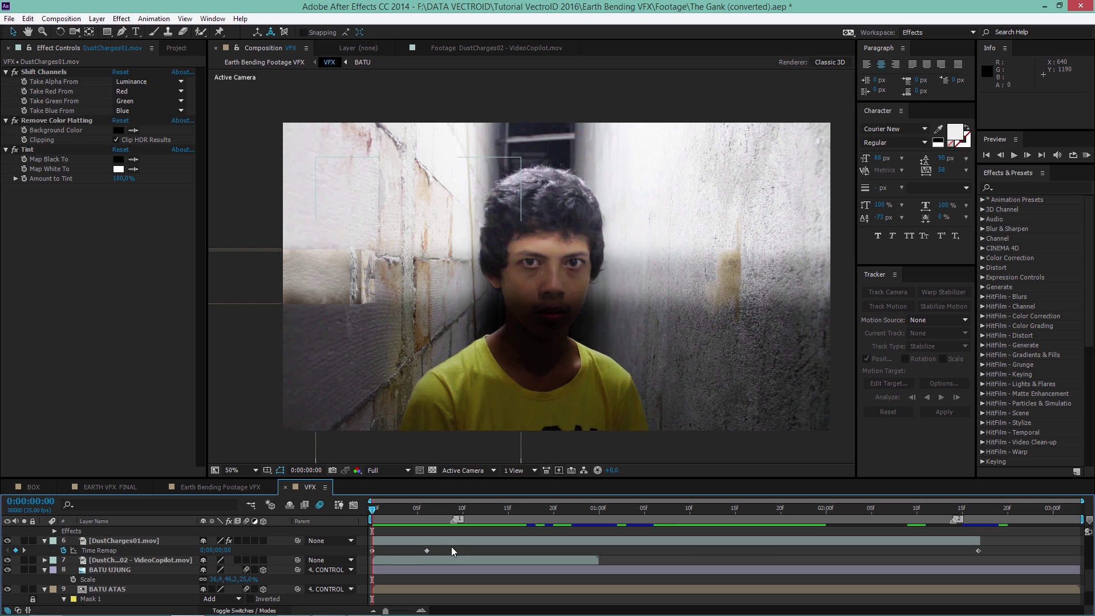
click(429, 539)
click(425, 510)
drag(386, 508, 372, 508)
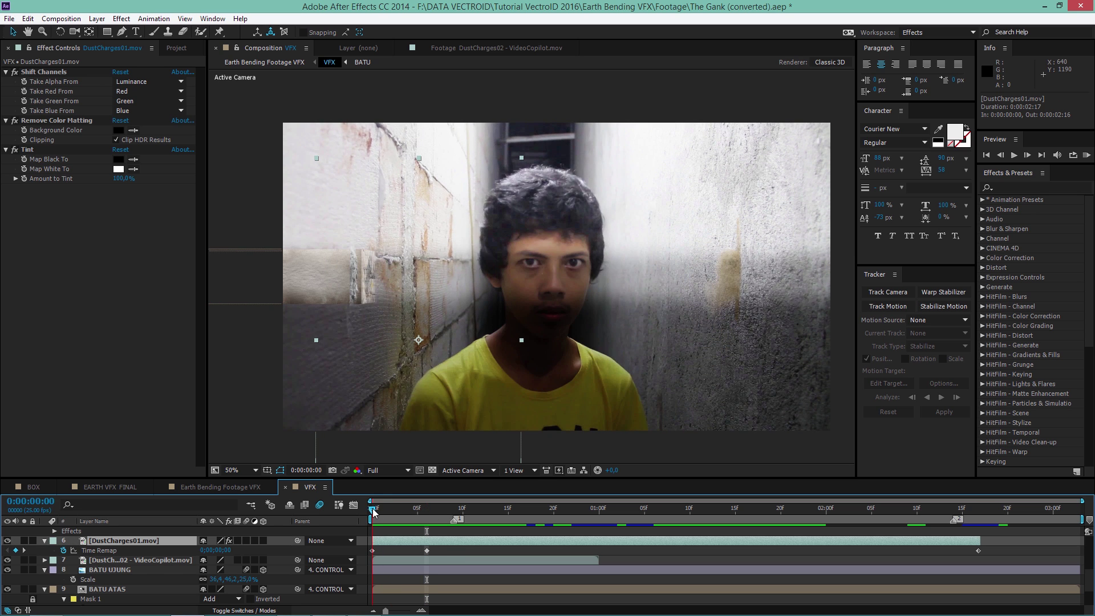
click(426, 507)
click(128, 560)
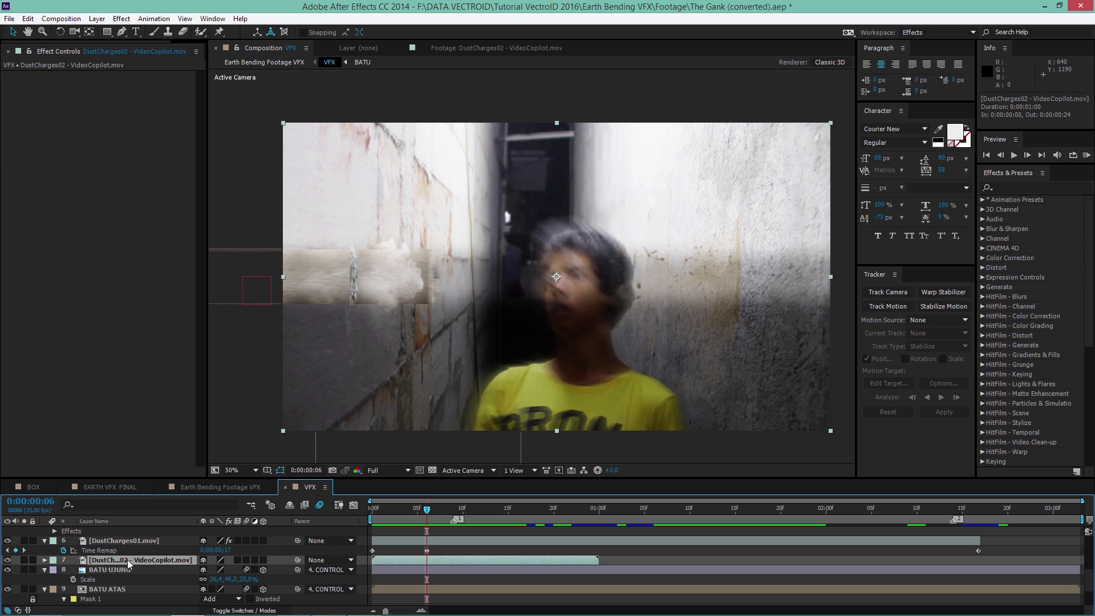
drag(476, 511, 402, 495)
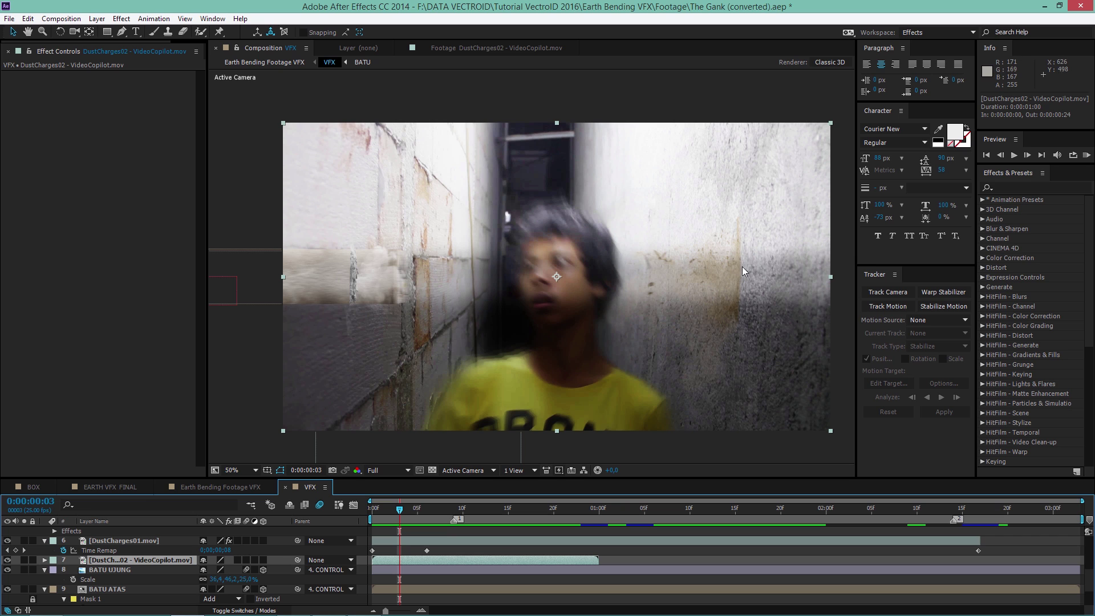
Shift the DustCharges02 layer in time to start at 0:00:02:18, when the stone block reaches the opposite wall
click(566, 549)
scroll(567, 549, down, 1)
scroll(566, 550, up, 3)
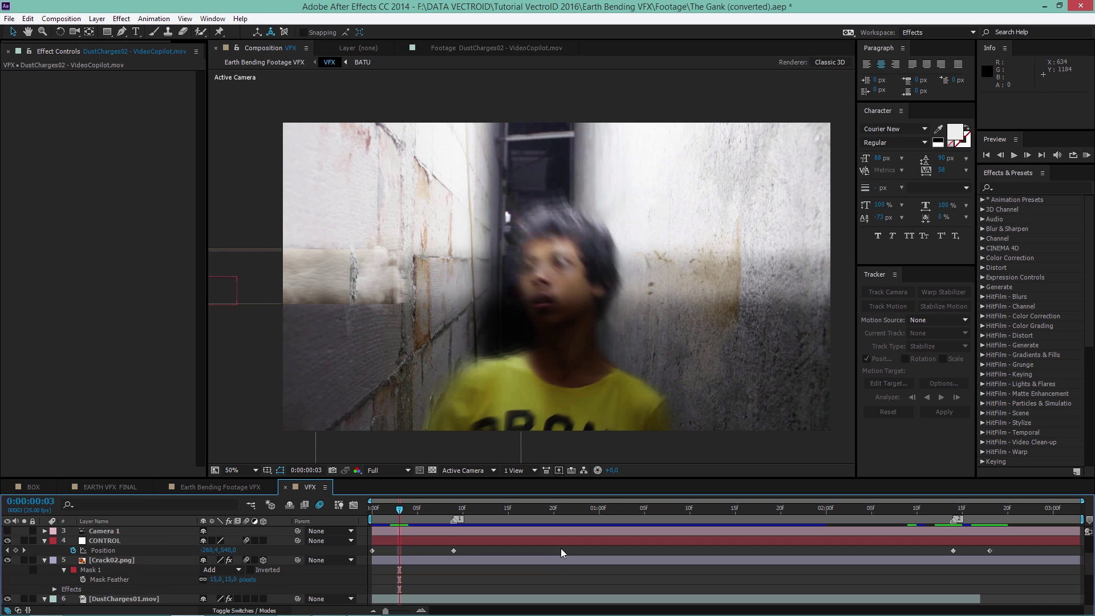
scroll(560, 549, down, 2)
click(165, 561)
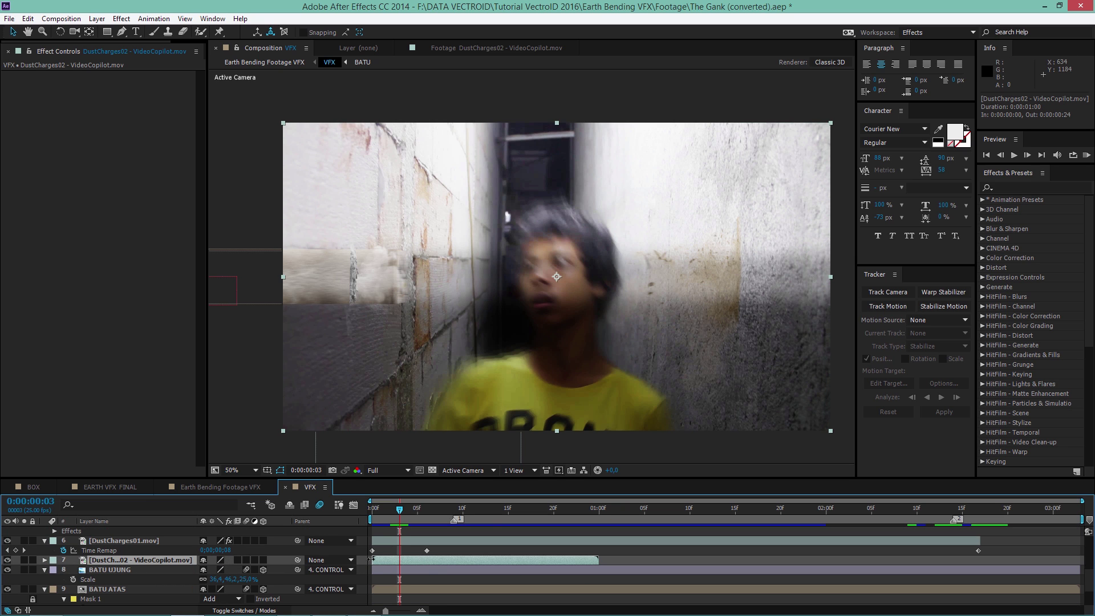
drag(436, 561, 1016, 553)
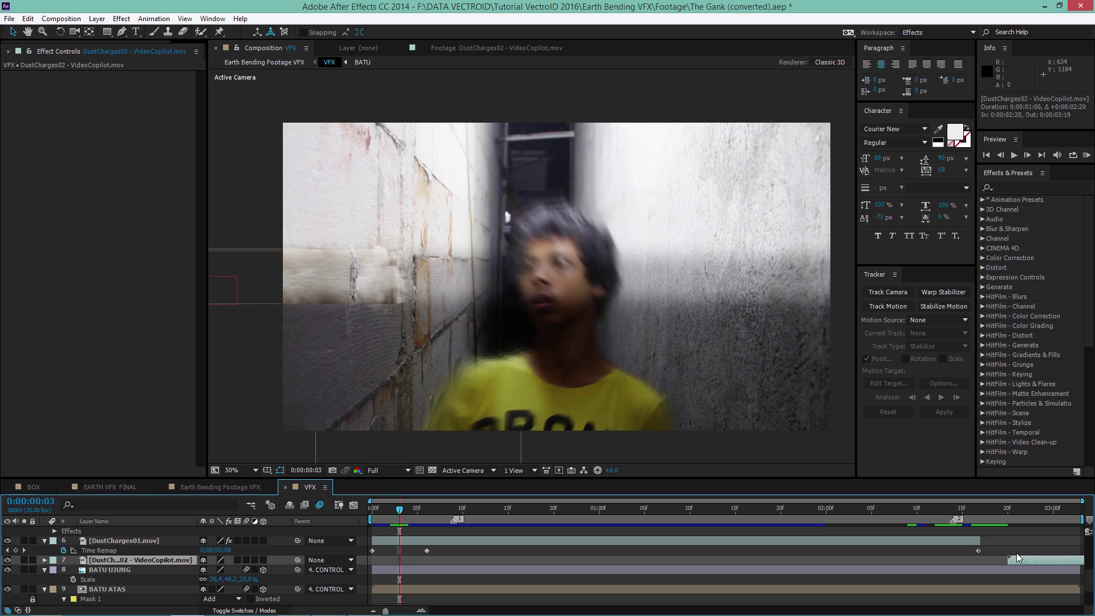
click(949, 509)
drag(950, 510, 989, 506)
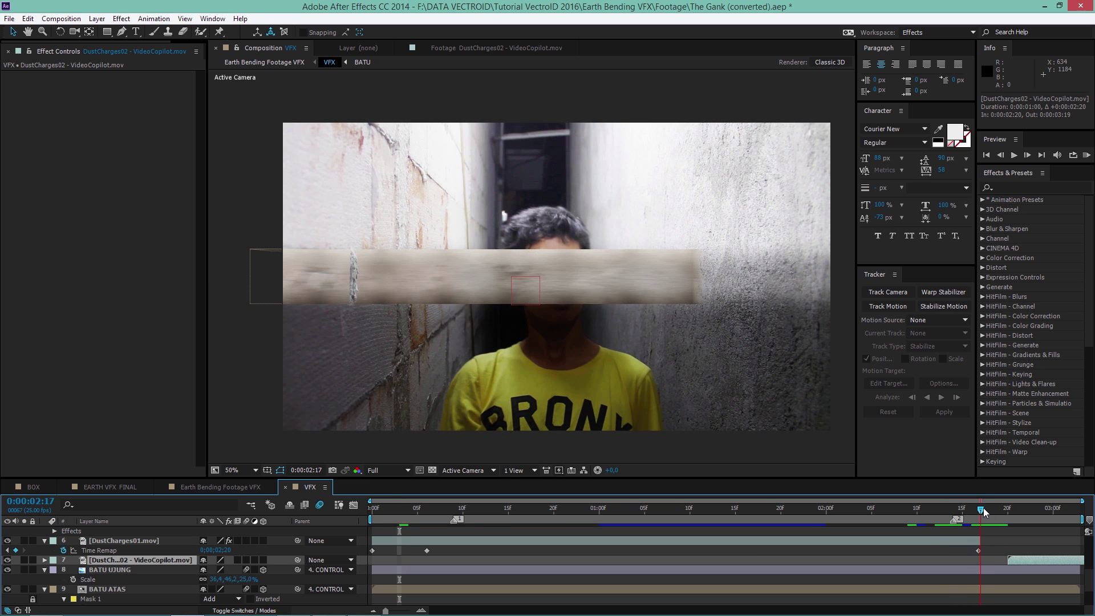
scroll(735, 319, up, 2)
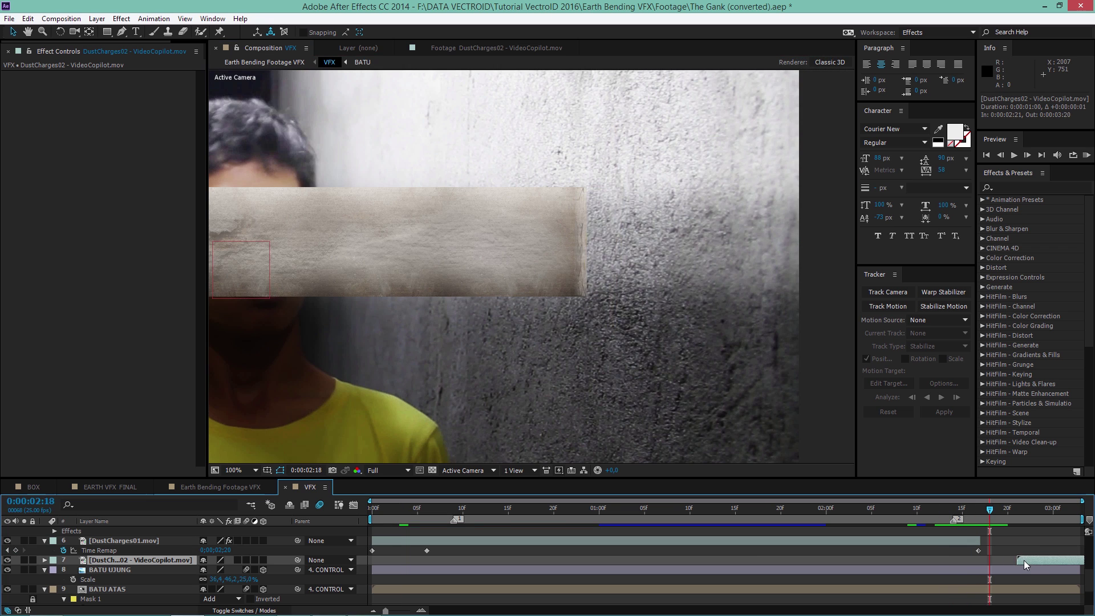
drag(1024, 560, 1005, 563)
scroll(640, 347, down, 1)
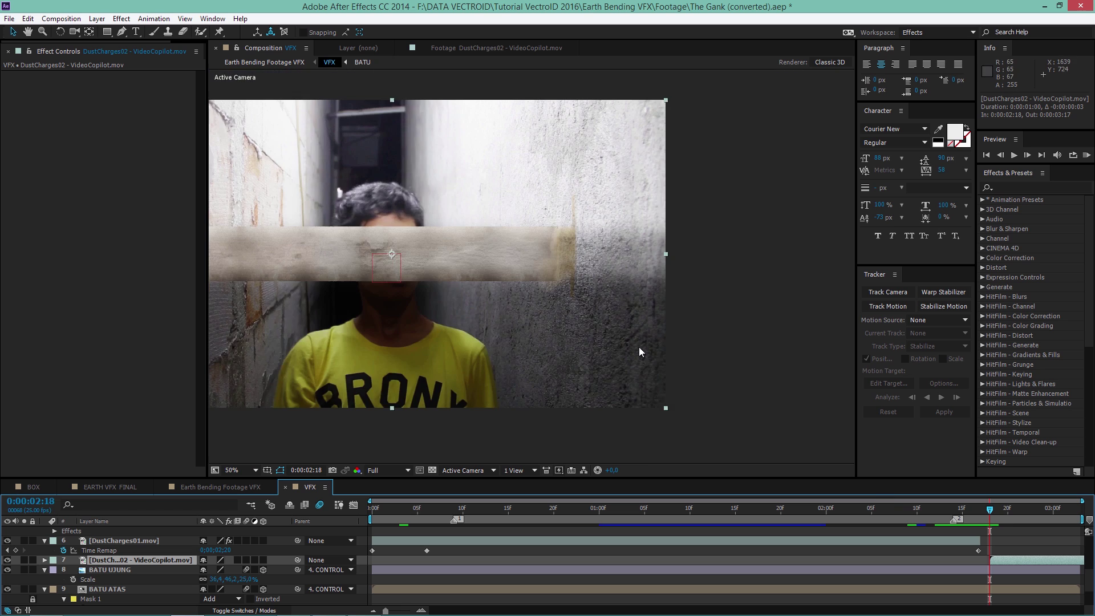
Move the DustCharges02 layer horizontally to about 903, 540 so its dust meets the front end of the block
scroll(605, 267, up, 1)
drag(678, 265, 646, 265)
scroll(646, 268, down, 1)
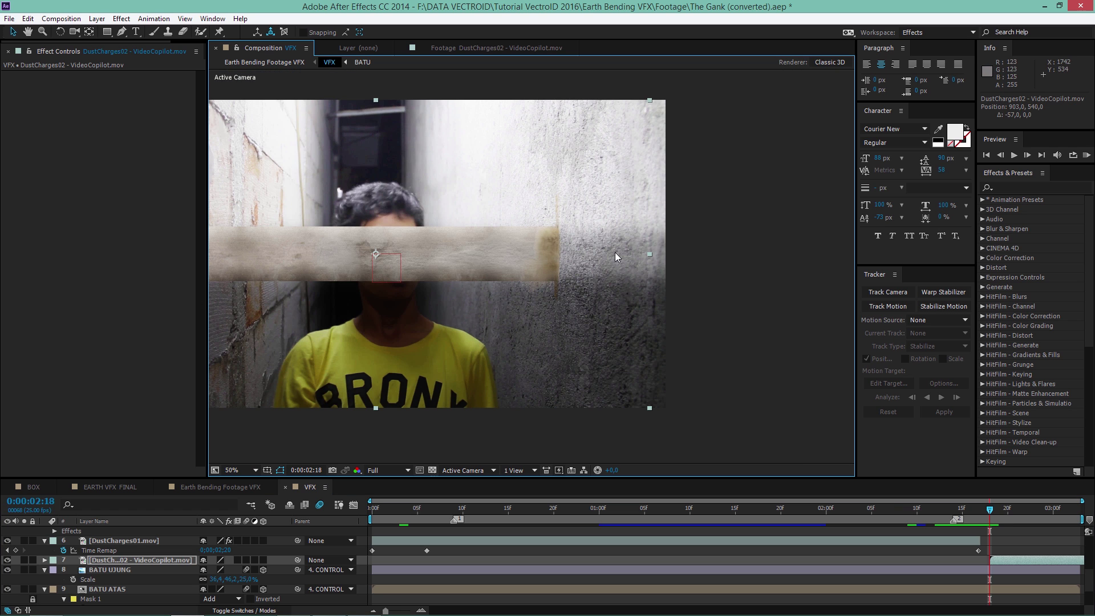
Apply the Tint effect to the DustCharges02 layer and inspect its dust at the block's end
click(121, 18)
mouse_move(171, 122)
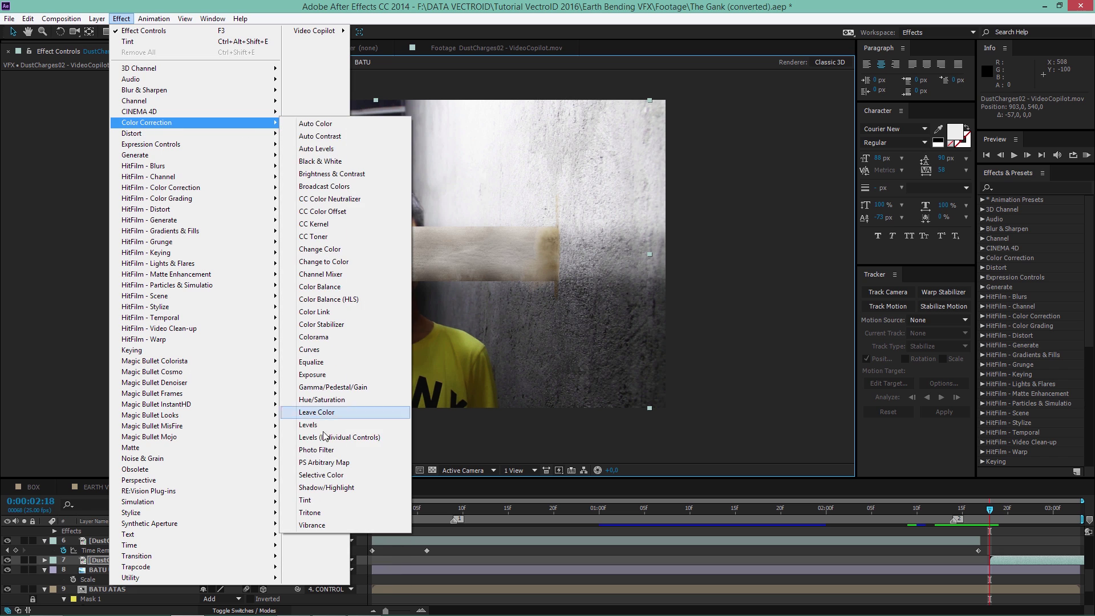
click(305, 499)
scroll(576, 269, up, 1)
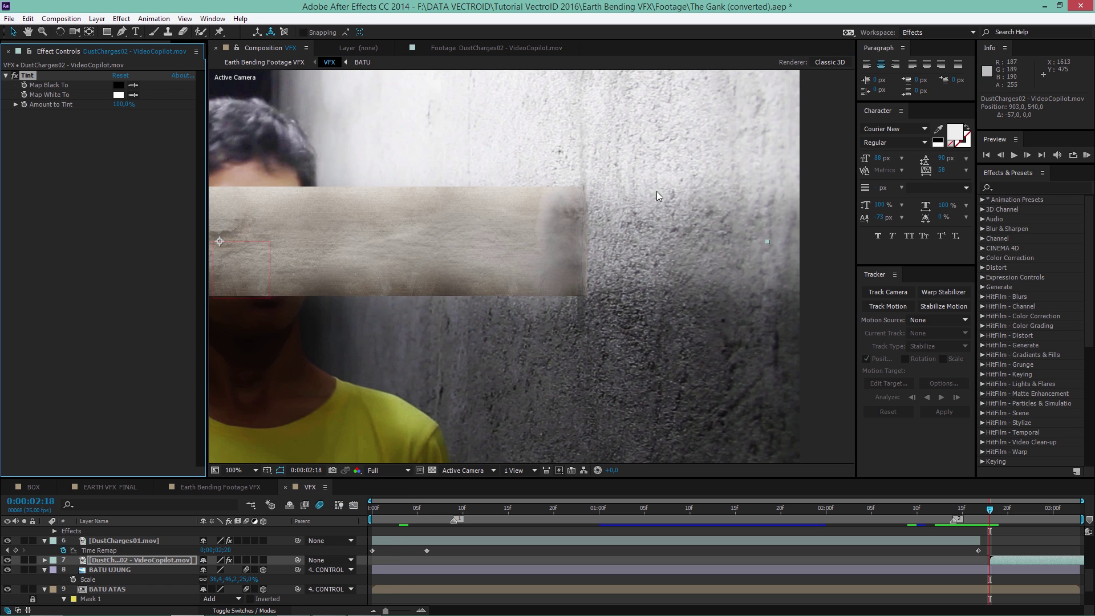
scroll(580, 180, down, 1)
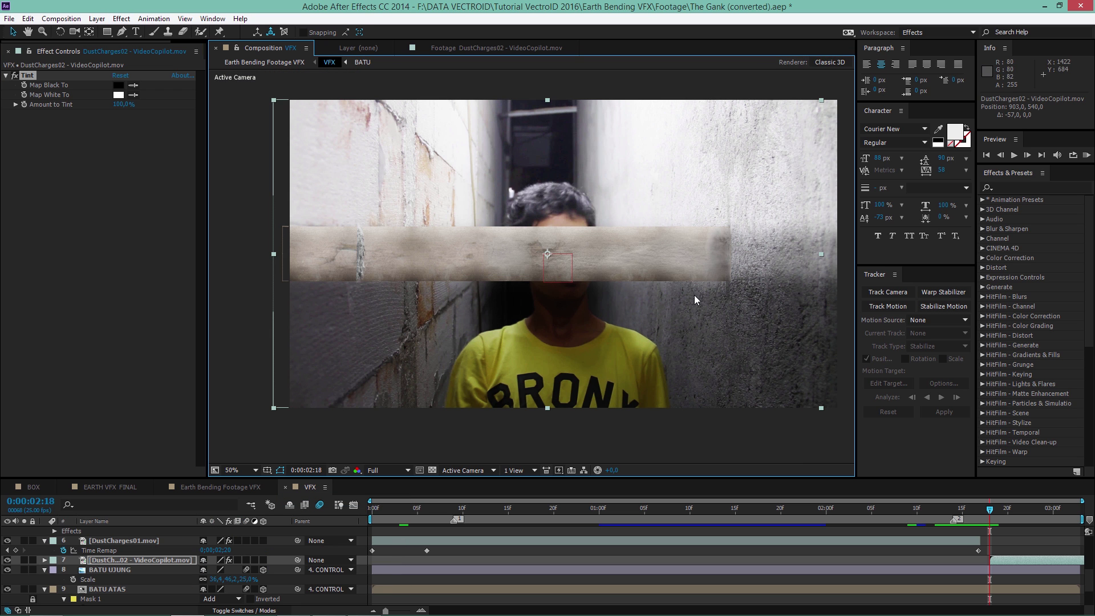
Review the dust on the block in the finished EARTH VFX FINAL composition for reference and return to the VFX composition
drag(695, 296, 668, 304)
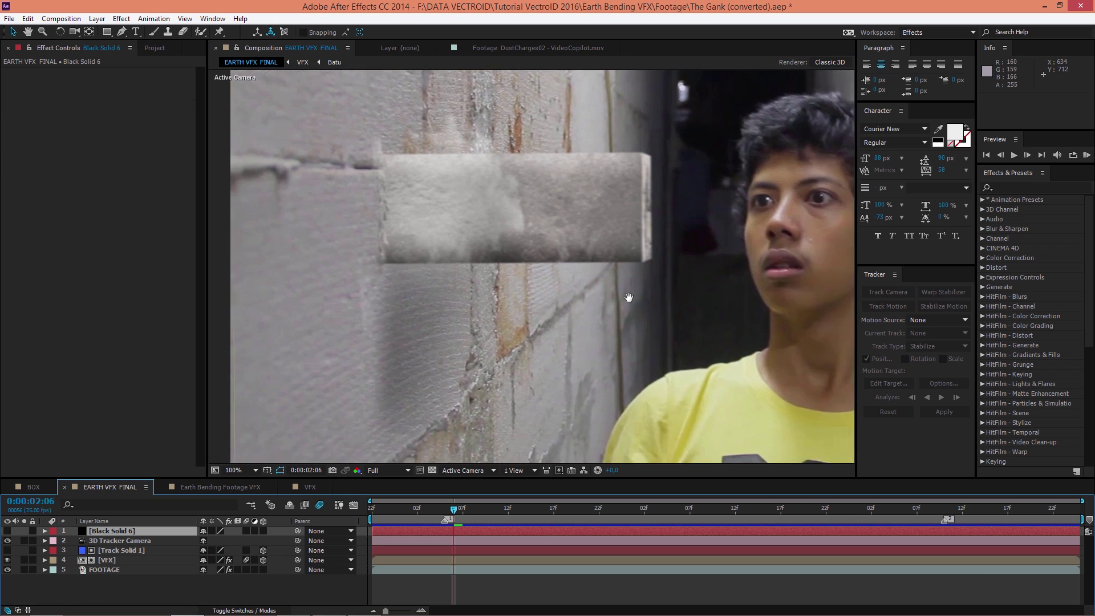
scroll(442, 251, down, 1)
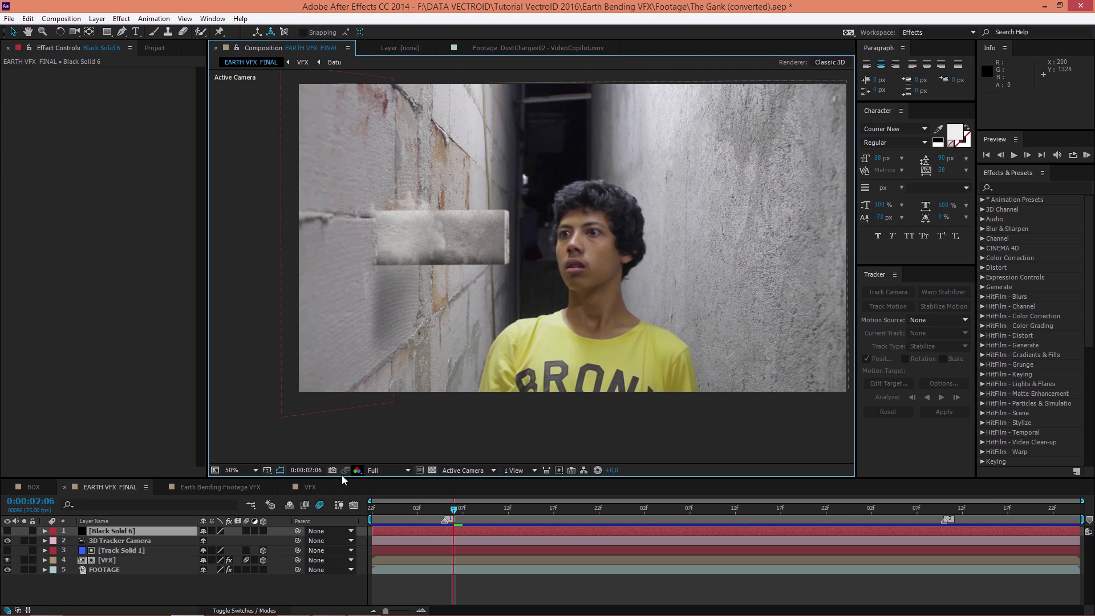
click(308, 487)
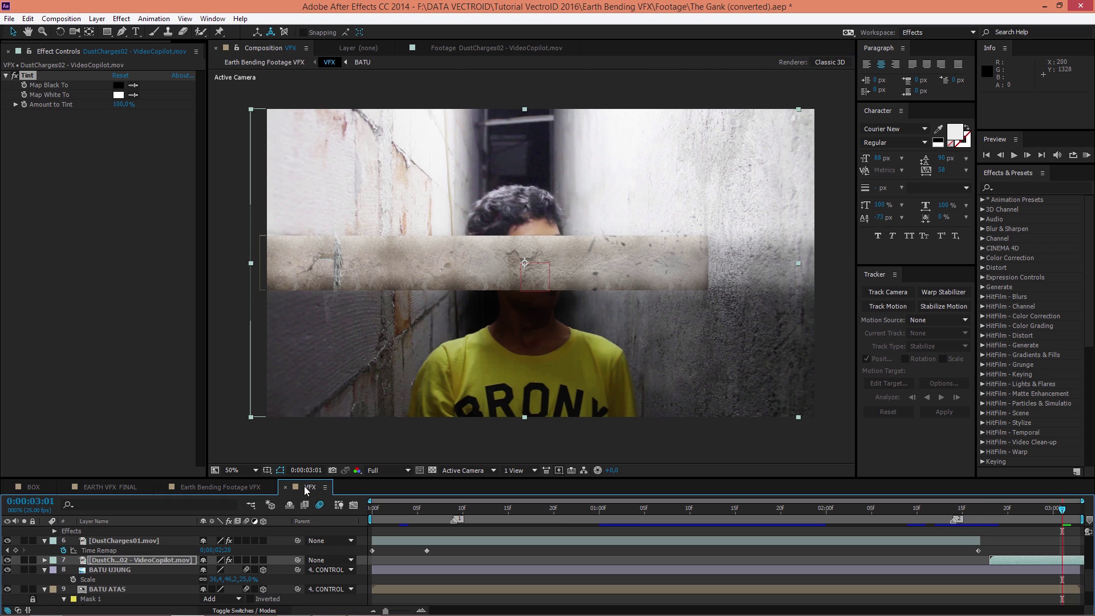
Hide the SHADOW and HIGHLIGHT adjustment layers in the VFX composition
scroll(121, 556, up, 5)
click(104, 560)
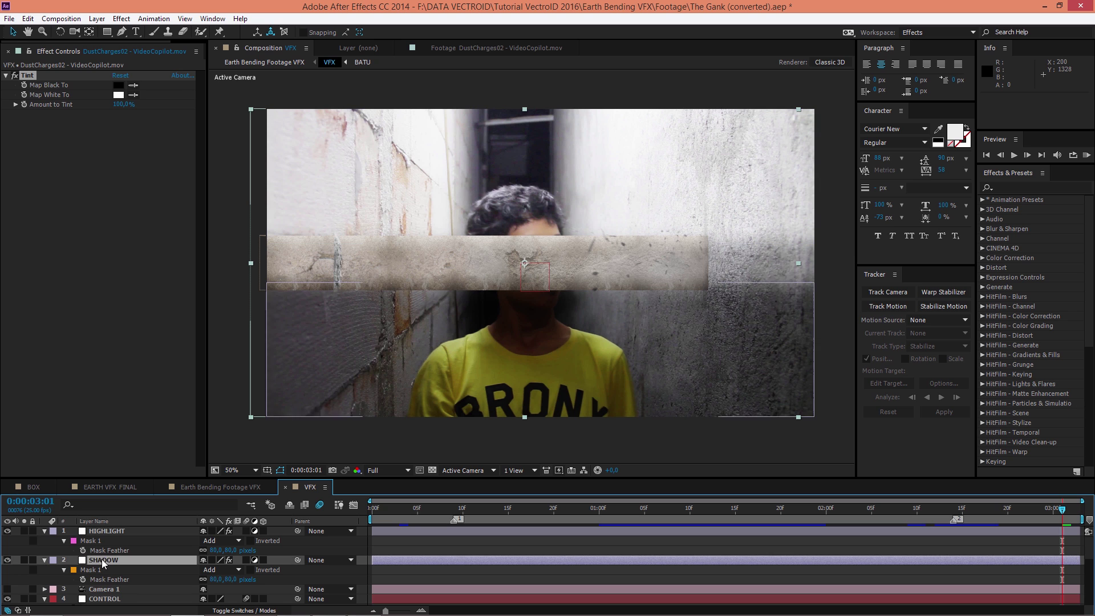
click(8, 560)
click(7, 531)
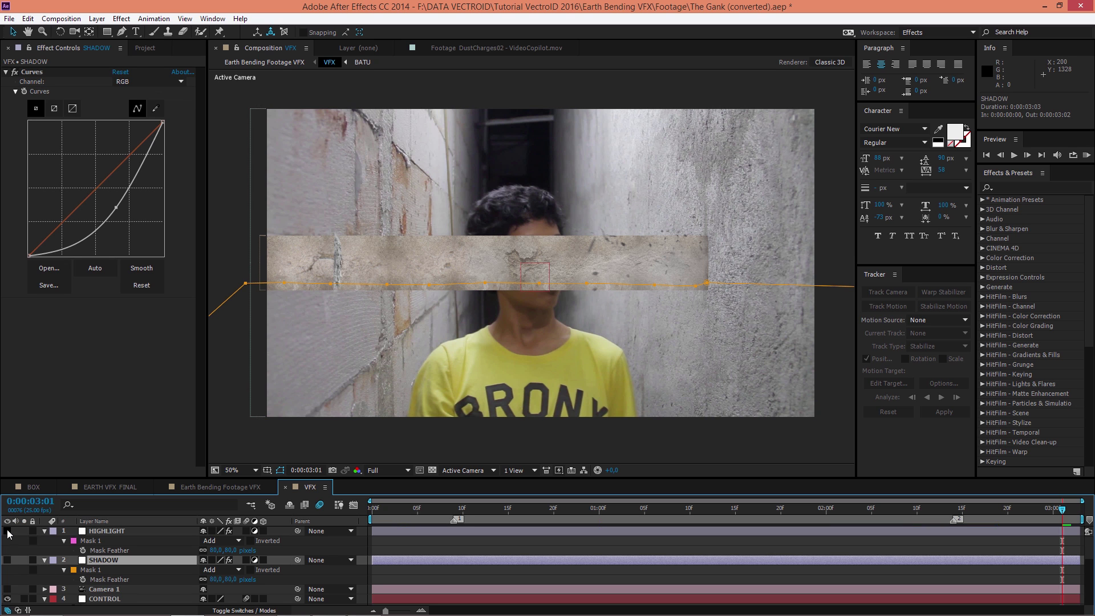
scroll(370, 331, up, 2)
scroll(394, 348, down, 2)
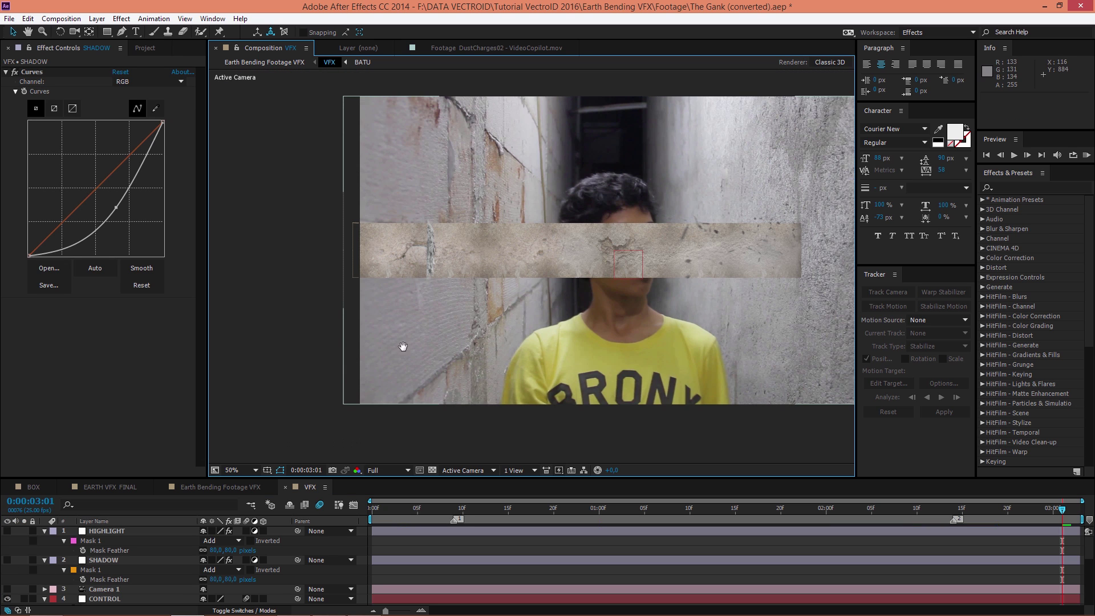
Create a black 1920 x 1080 px solid layer named BAYANGAN
click(96, 19)
mouse_move(106, 32)
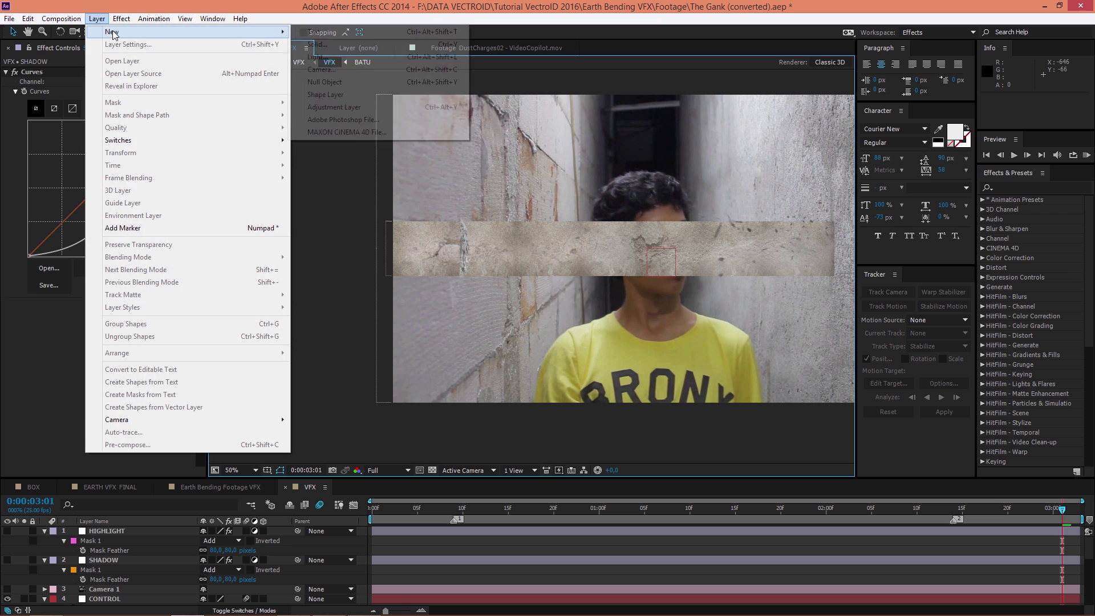
click(306, 45)
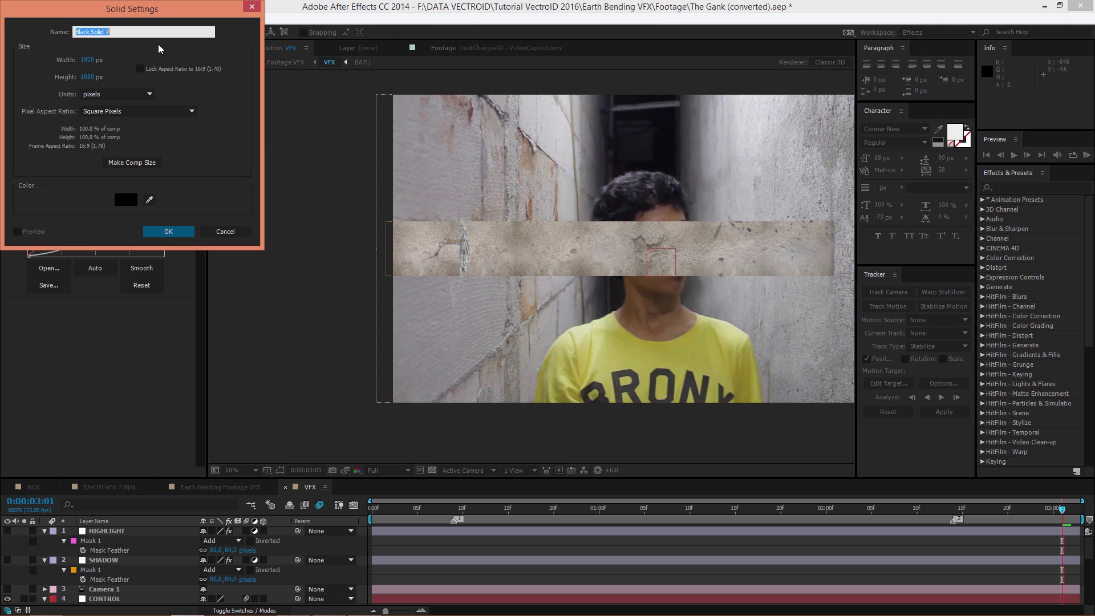
text(BAYANGAN)
key(Return)
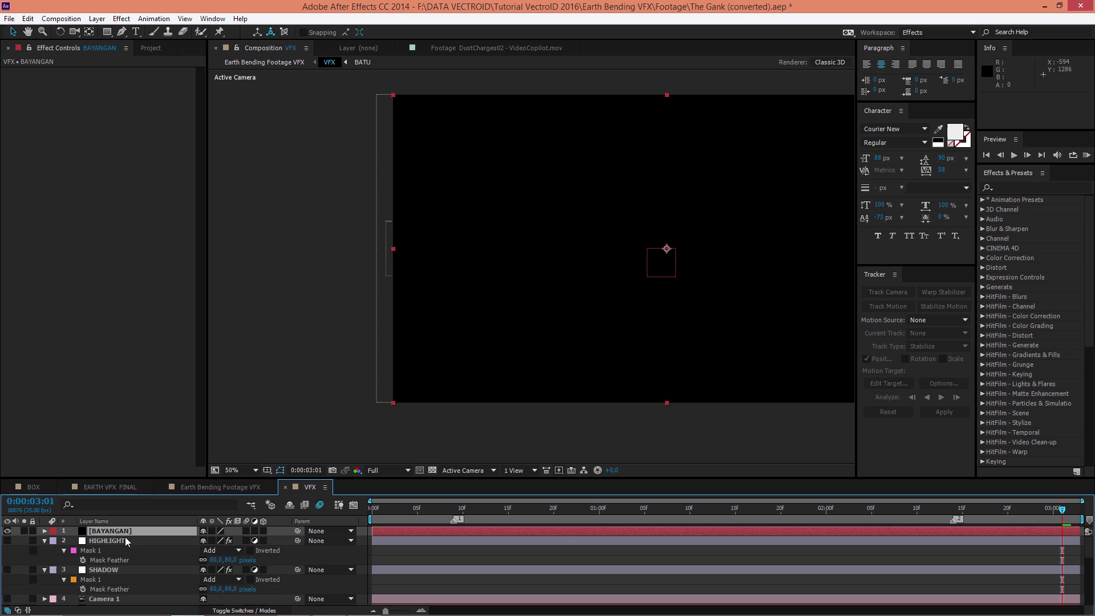
Hide the BAYANGAN layer and draw a slanted four-point Pen mask on the brick wall directly below the crack in the block
click(7, 531)
key(slash)
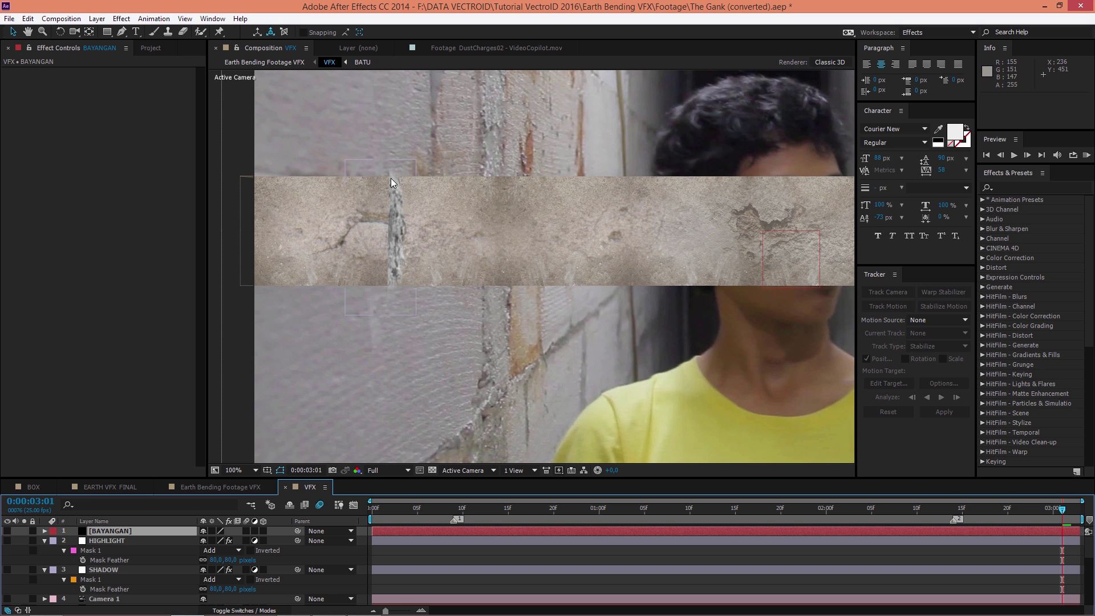
key(g)
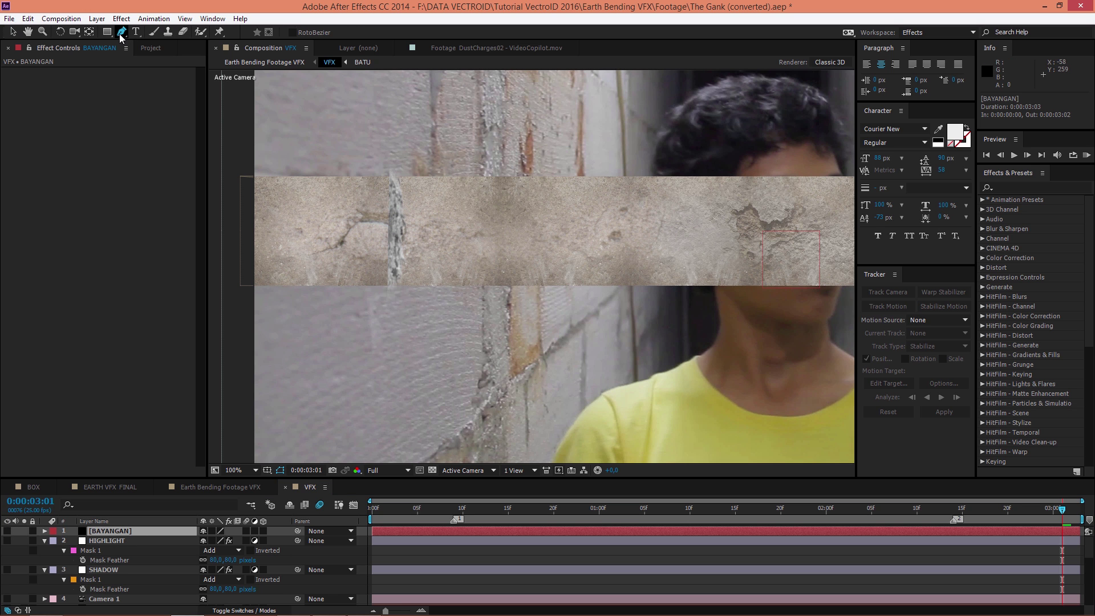
click(389, 284)
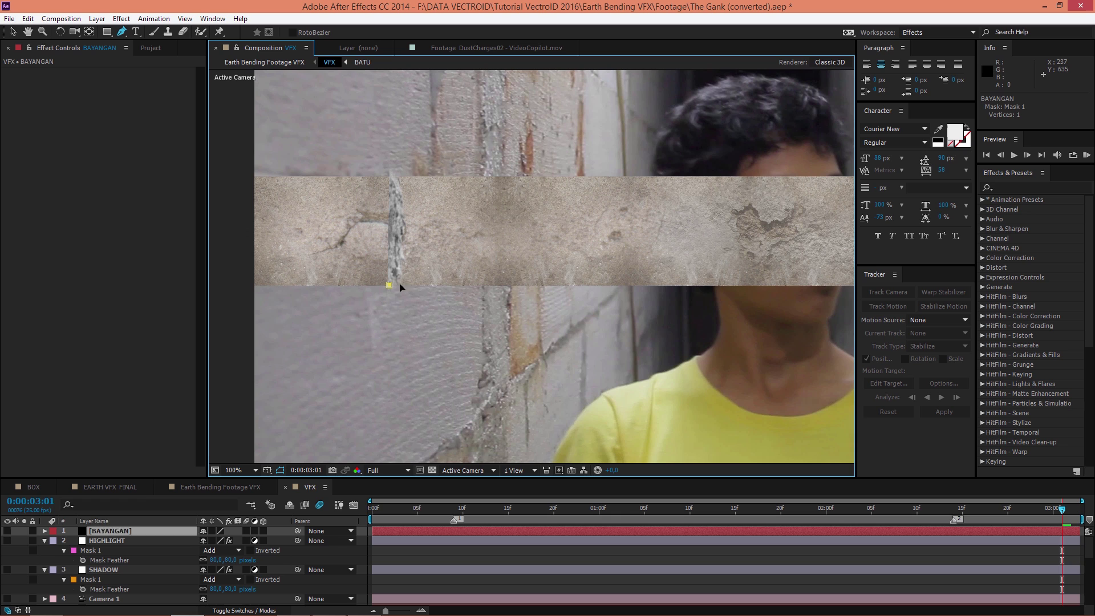
click(443, 285)
click(399, 446)
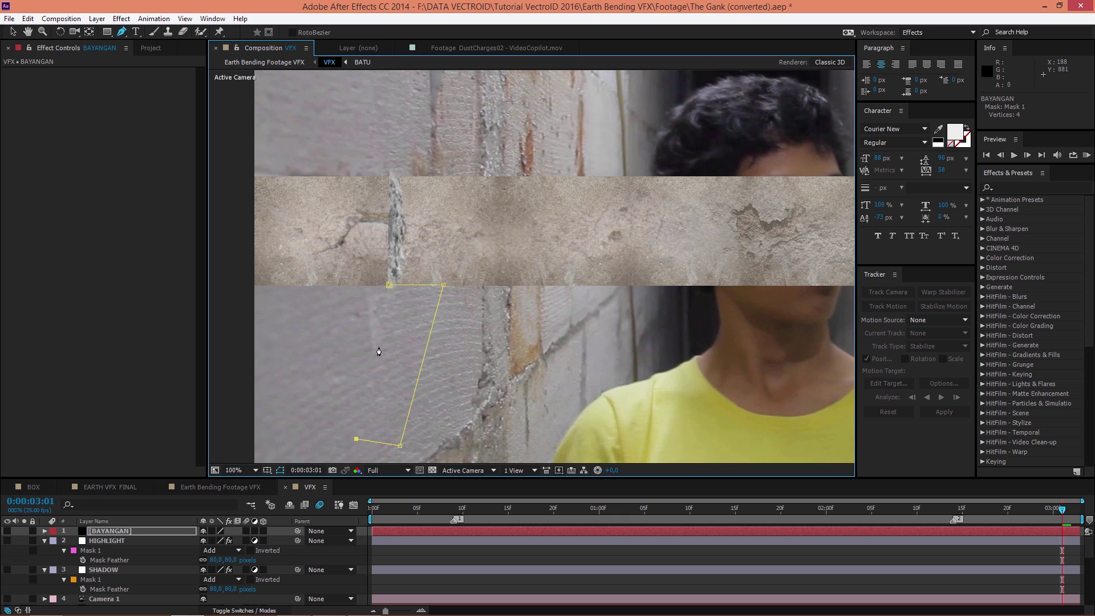
click(389, 285)
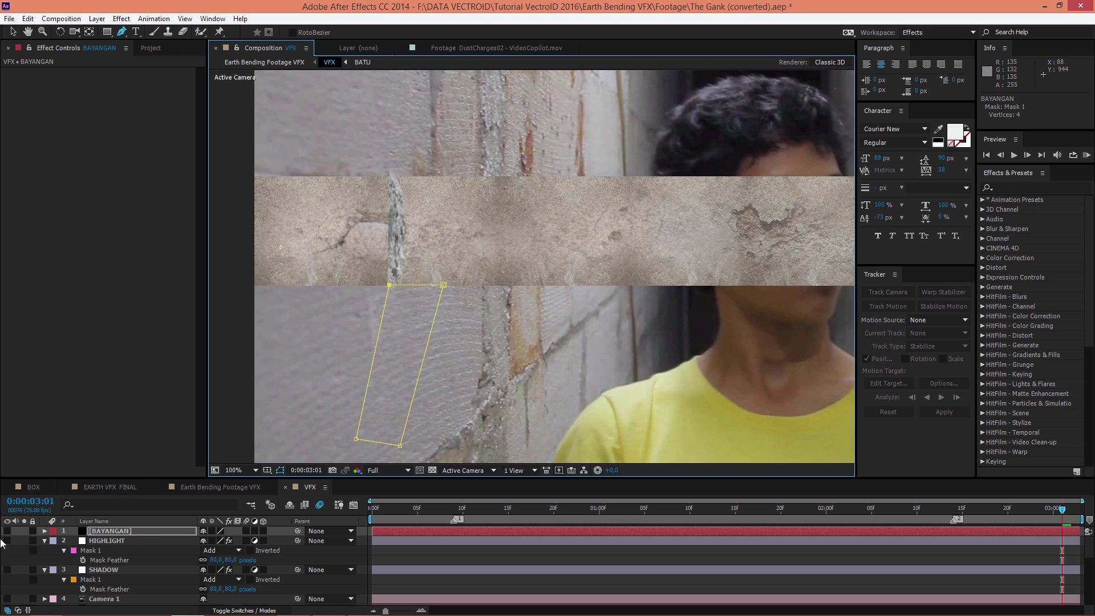
Show the BAYANGAN layer again and set its mask feather to 55 pixels
click(7, 531)
key(f)
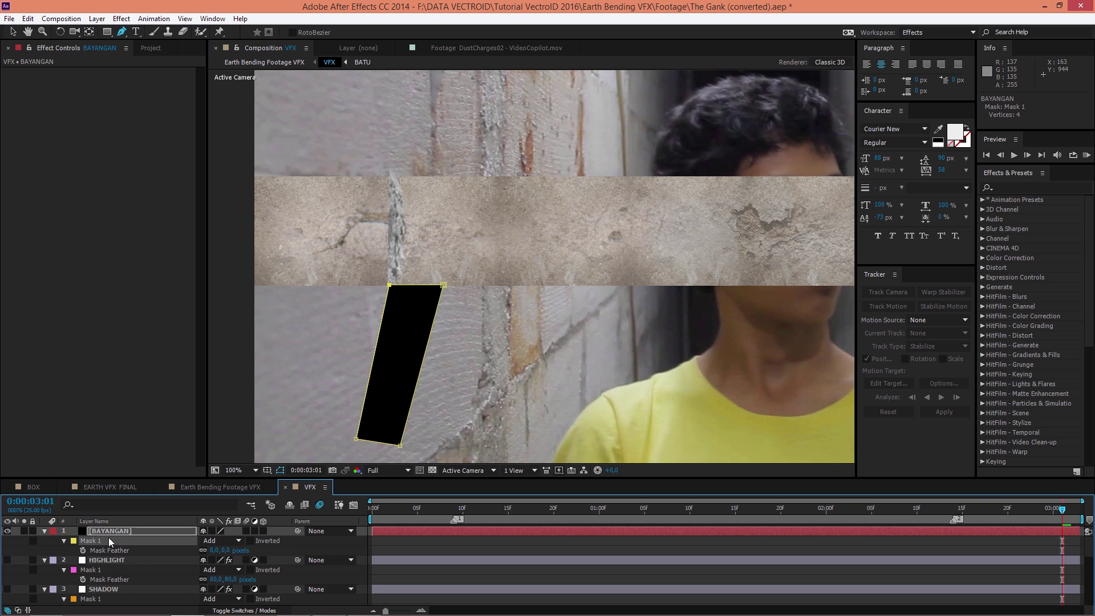
drag(215, 552, 251, 551)
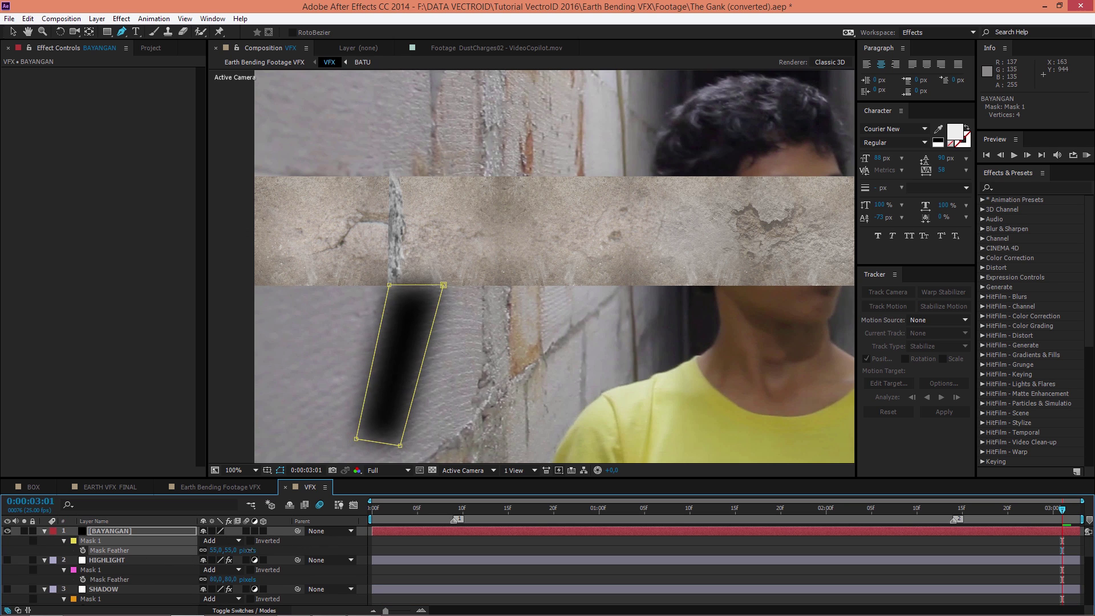
Set the BAYANGAN layer's opacity to 25%
click(132, 531)
key(t)
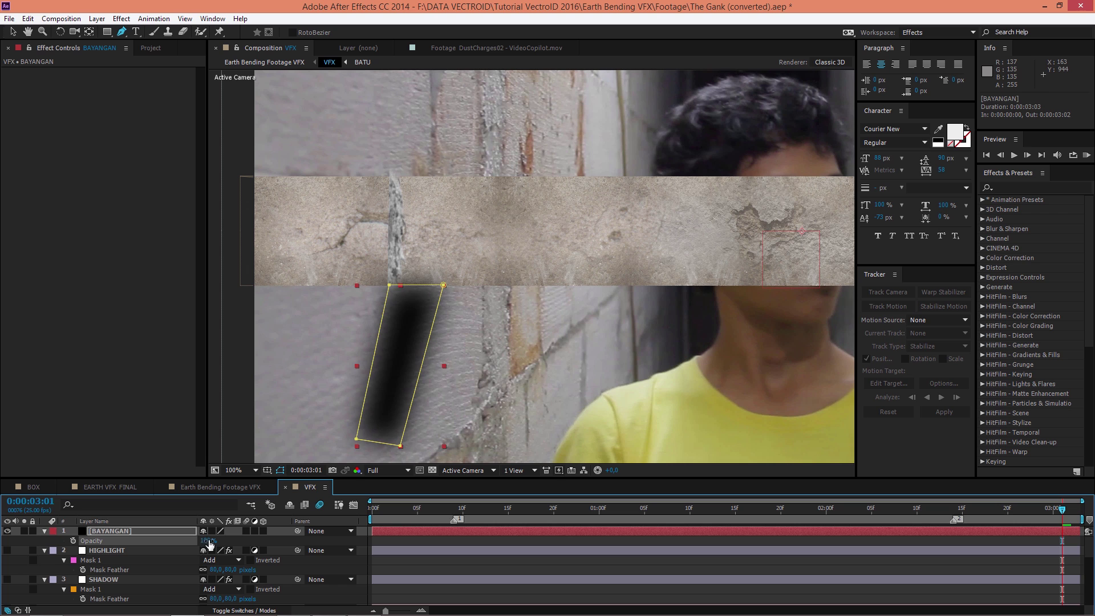
drag(209, 544, 216, 545)
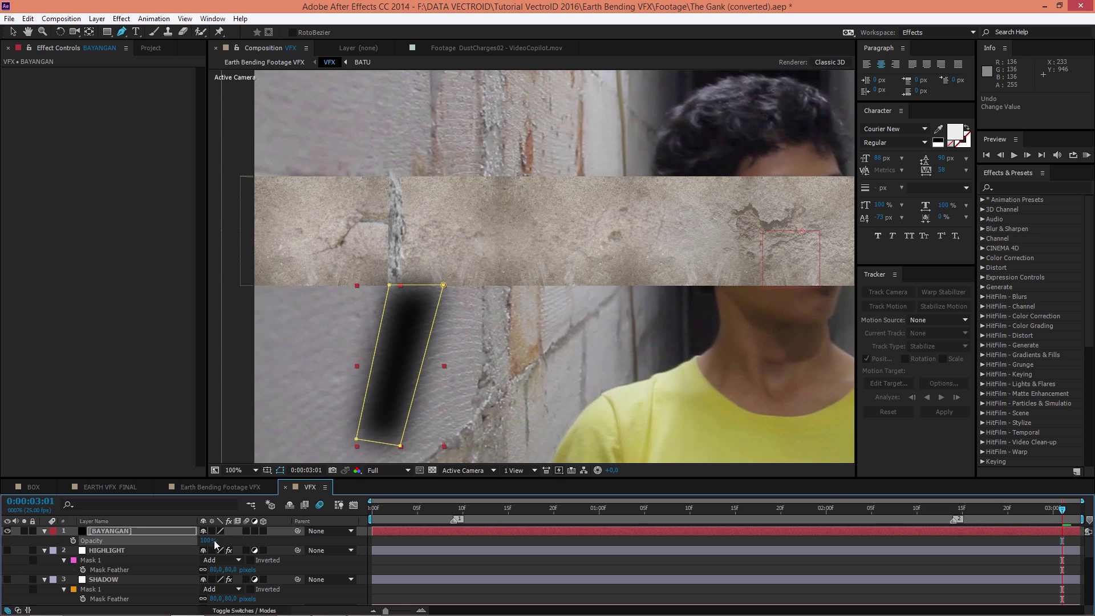
click(432, 541)
key(comma)
Duplicate the BAYANGAN layer and move the copy horizontally to about 2184, 540, below the block's end at the opposite wall
click(121, 532)
key(ctrl+d)
key(v)
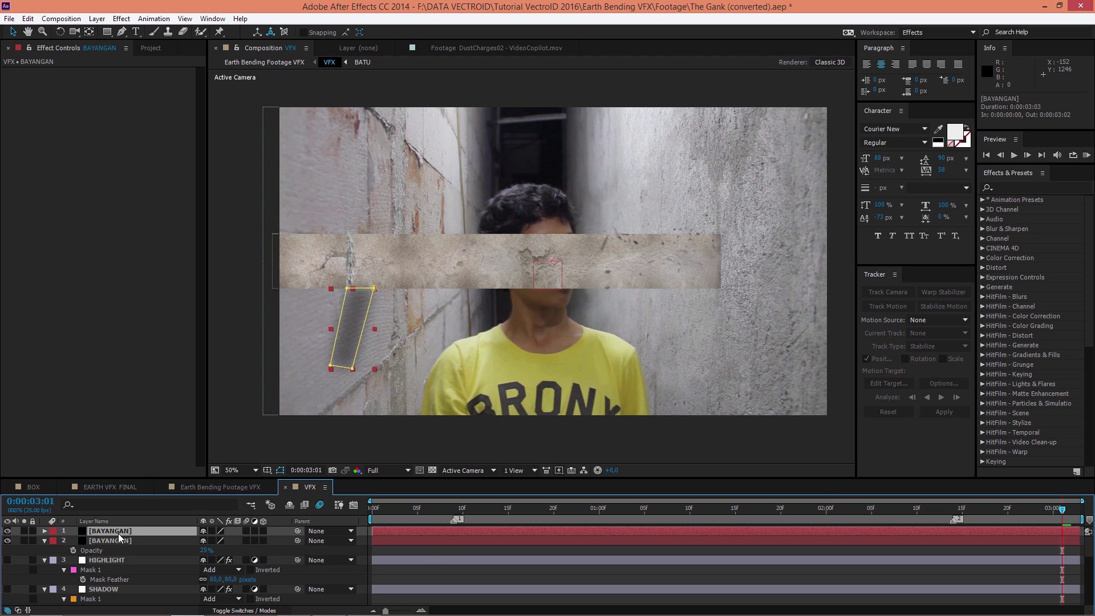
drag(362, 326, 701, 328)
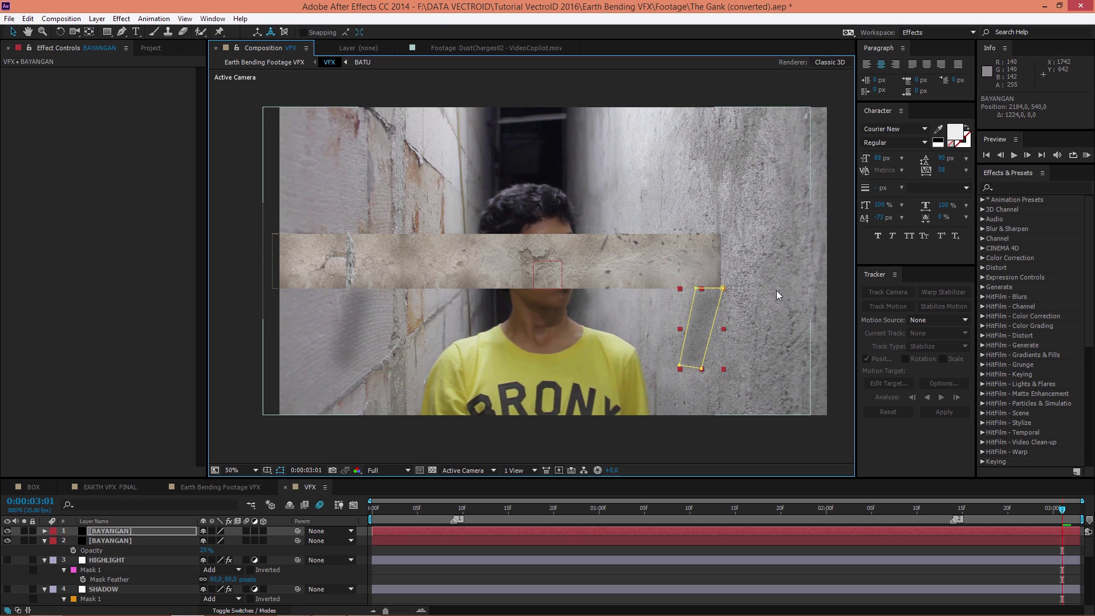
Reshape the copied BAYANGAN mask into a kite-shaped shadow around the block's end on the concrete wall
drag(722, 288, 723, 240)
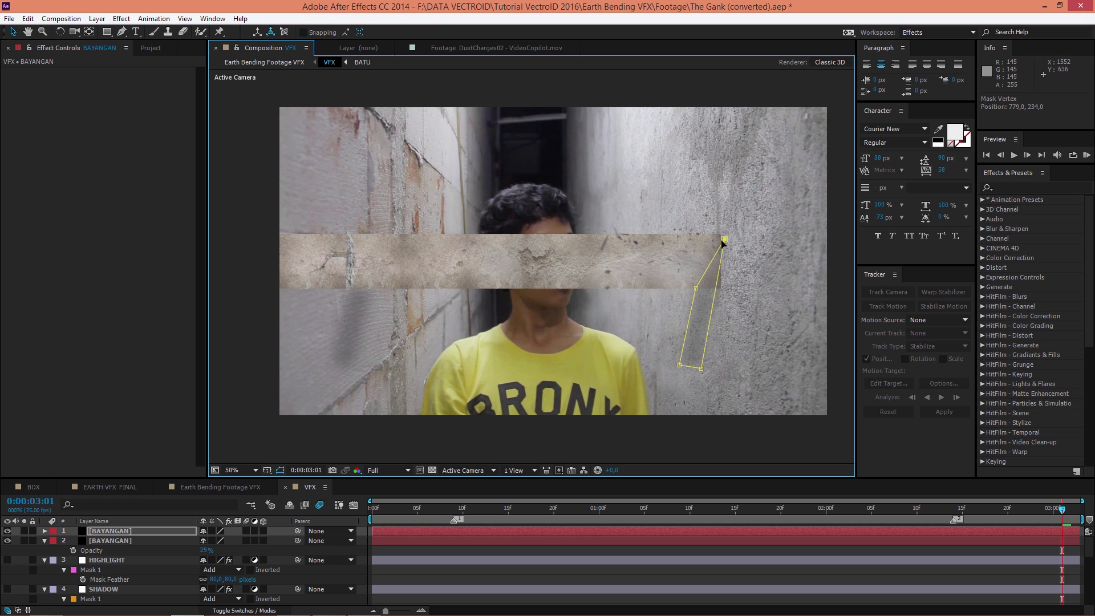
drag(702, 368, 740, 289)
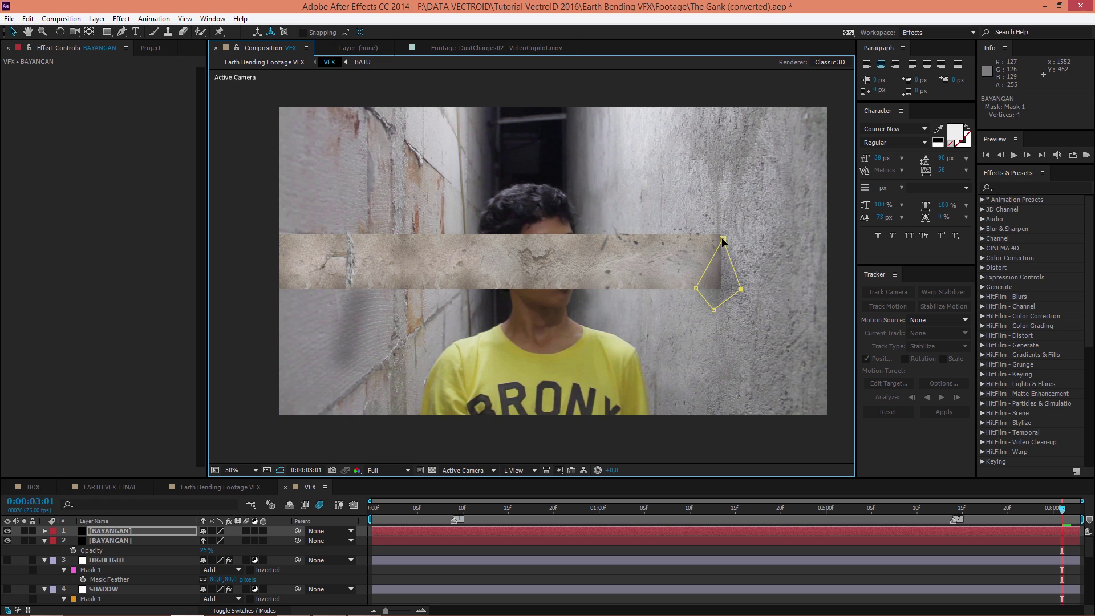
drag(723, 240, 720, 236)
click(751, 553)
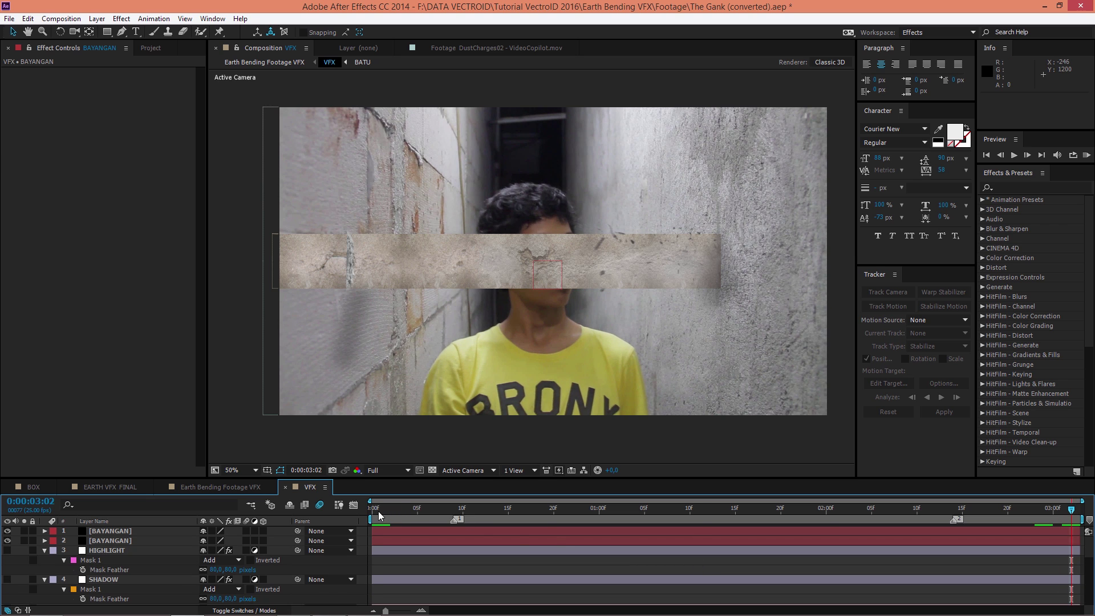
Keyframe the original BAYANGAN layer's opacity from 0% at the first frame to 25% at 0:00:00:09 and preview the fade
drag(379, 516, 368, 516)
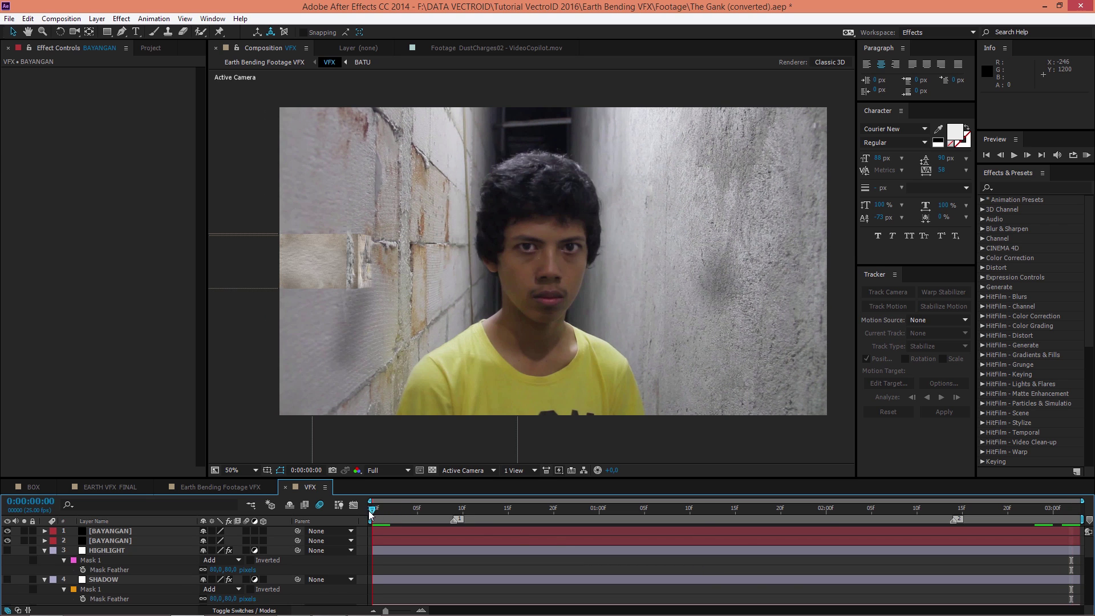
click(117, 540)
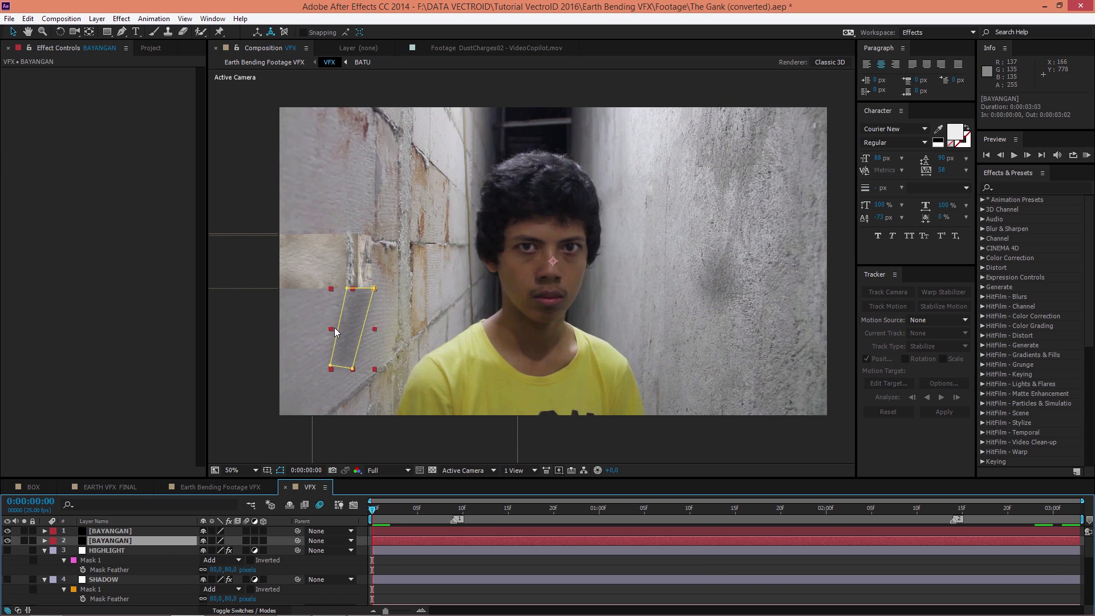
key(t)
click(135, 552)
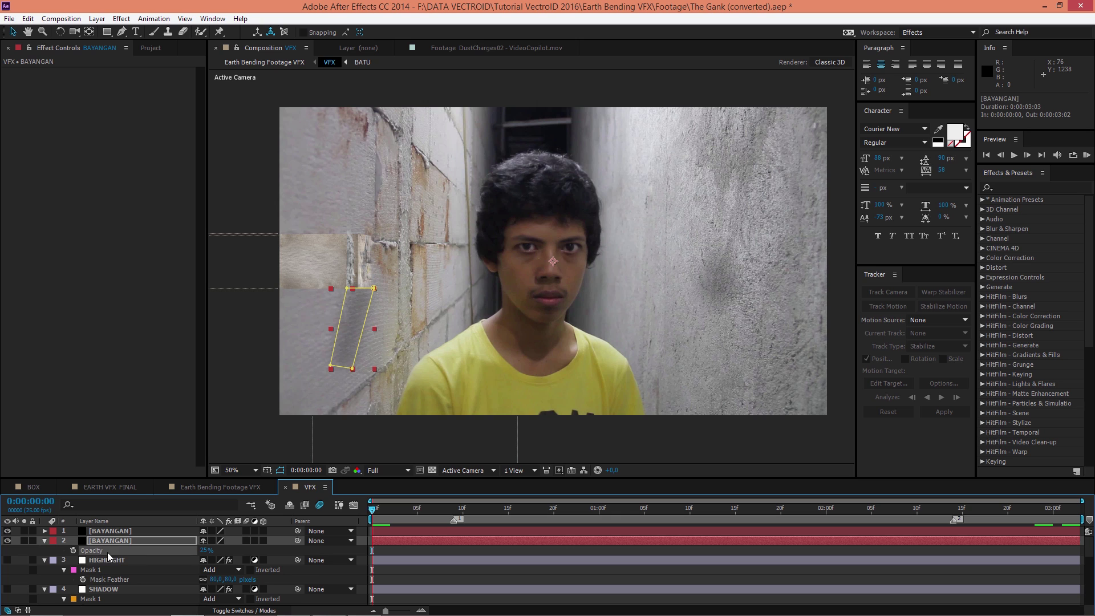
click(73, 550)
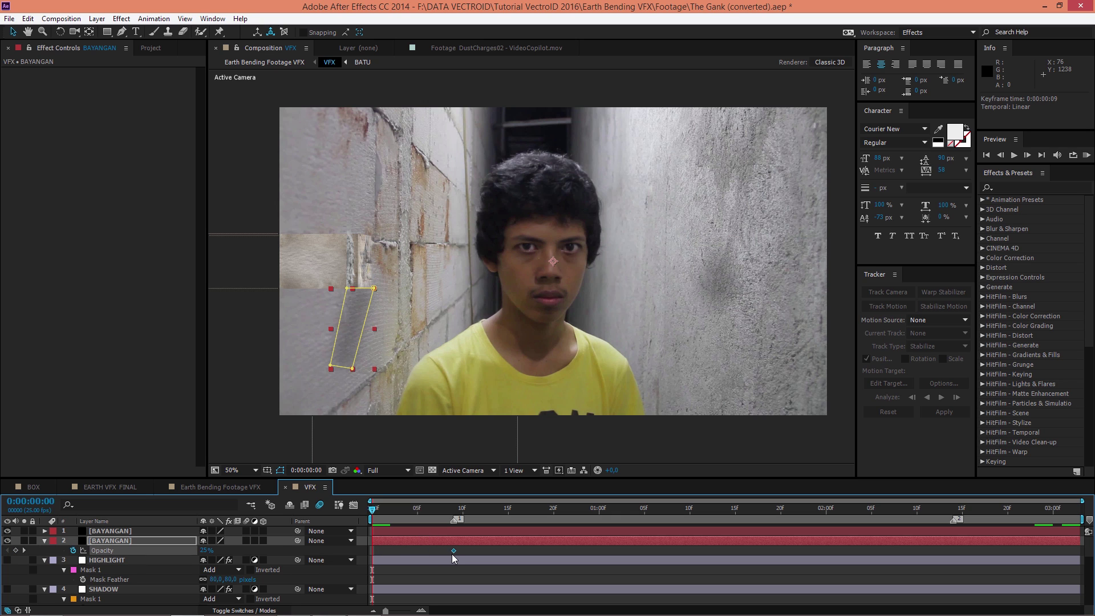
drag(448, 551, 458, 551)
drag(204, 552, 181, 552)
click(564, 576)
key(space)
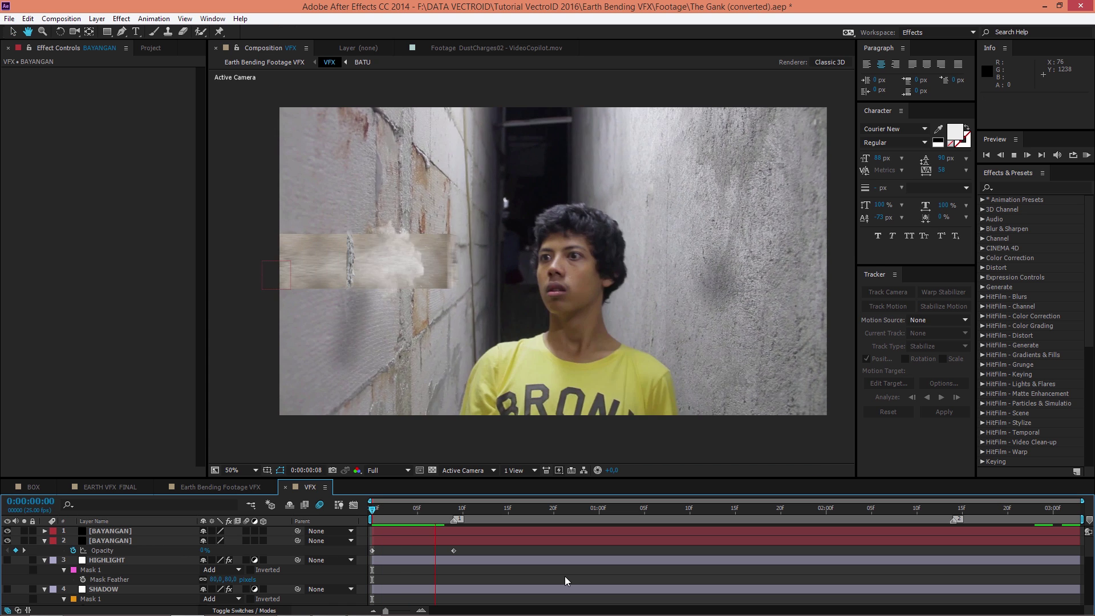
Keyframe the copied BAYANGAN layer's opacity from 0% at 0:00:02:14 to 25% at 0:00:02:18 and preview the animation
click(1026, 509)
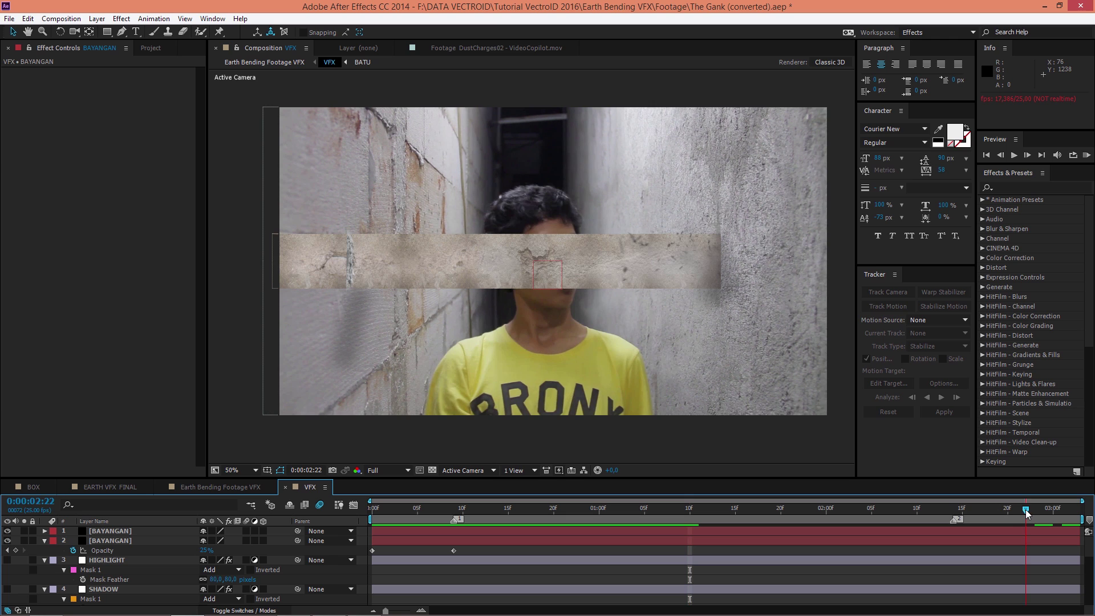
drag(1026, 510, 981, 513)
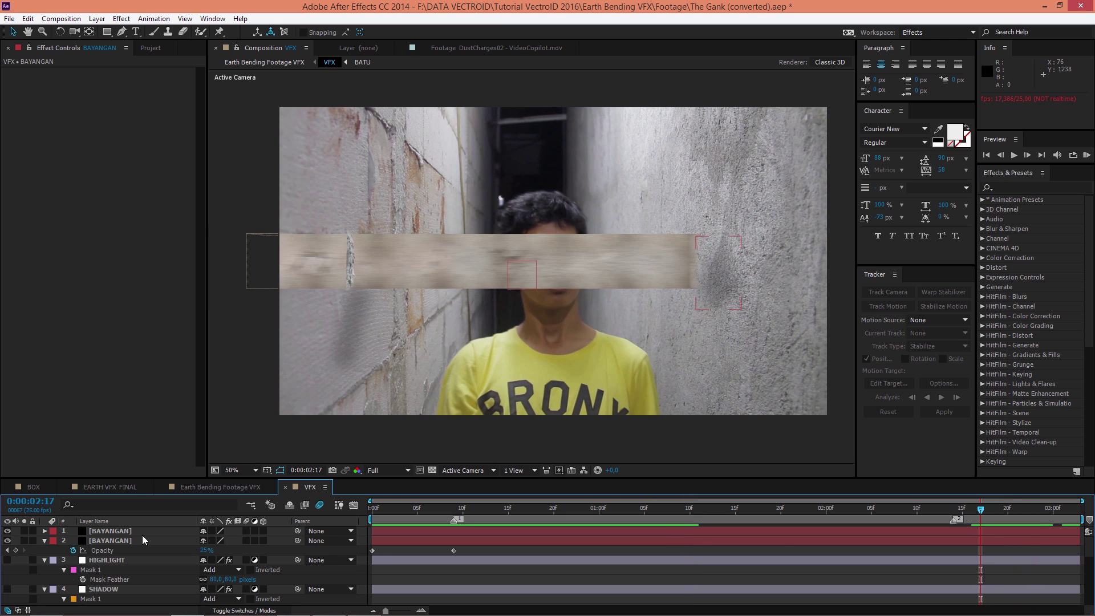
click(123, 533)
key(t)
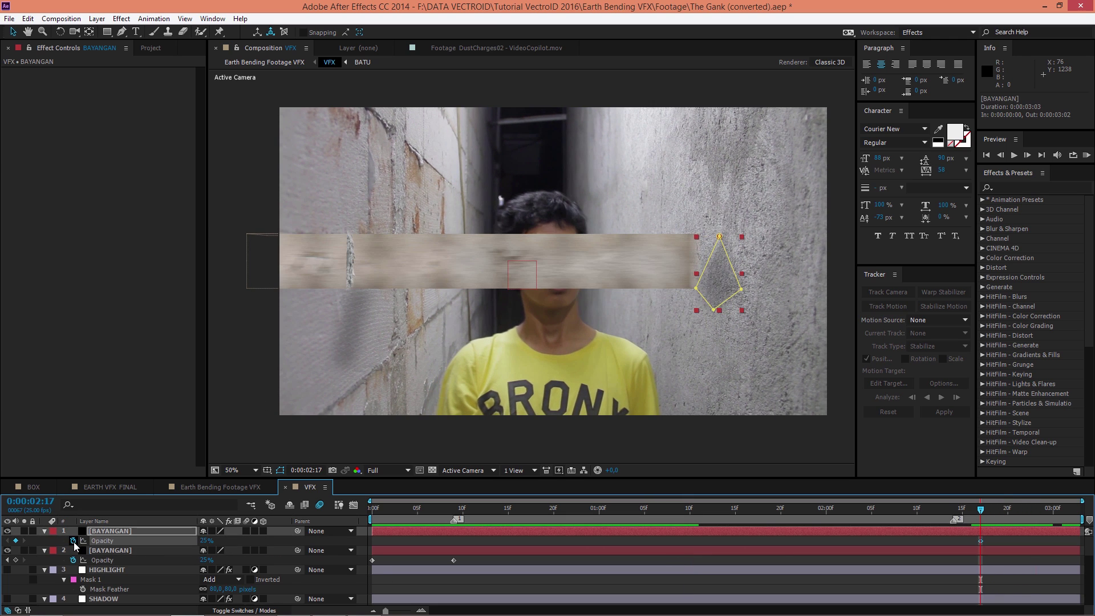
click(73, 541)
drag(981, 540, 955, 505)
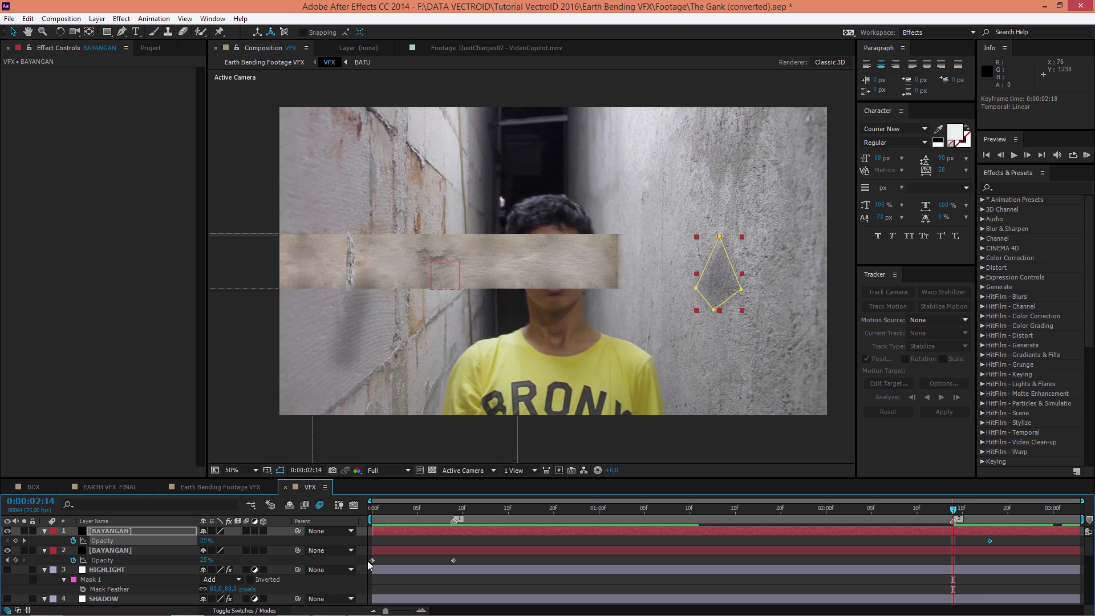
drag(151, 536, 117, 533)
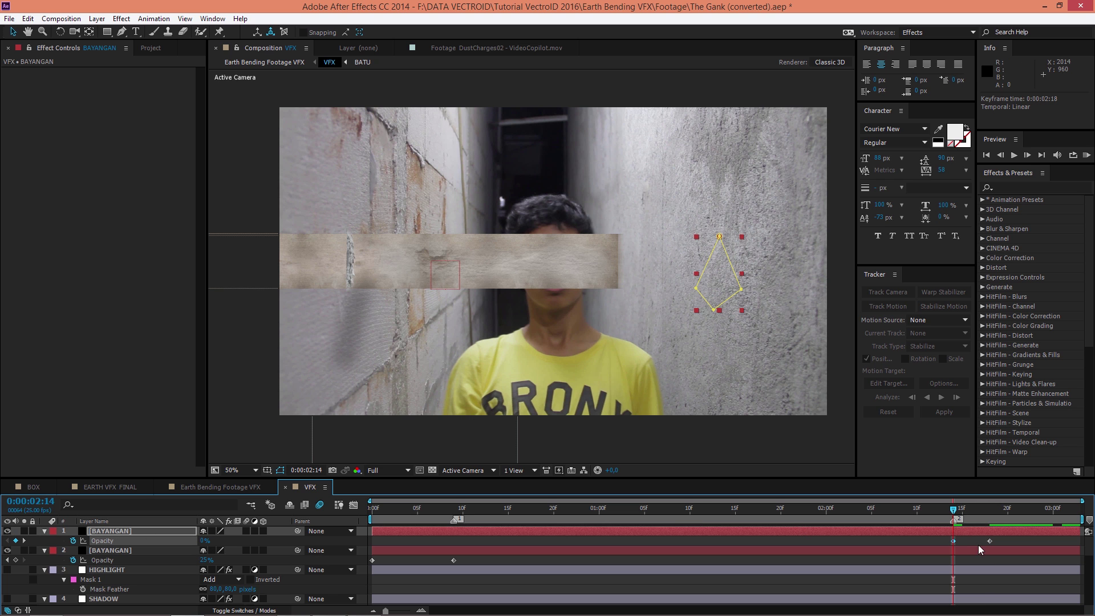
click(966, 543)
key(space)
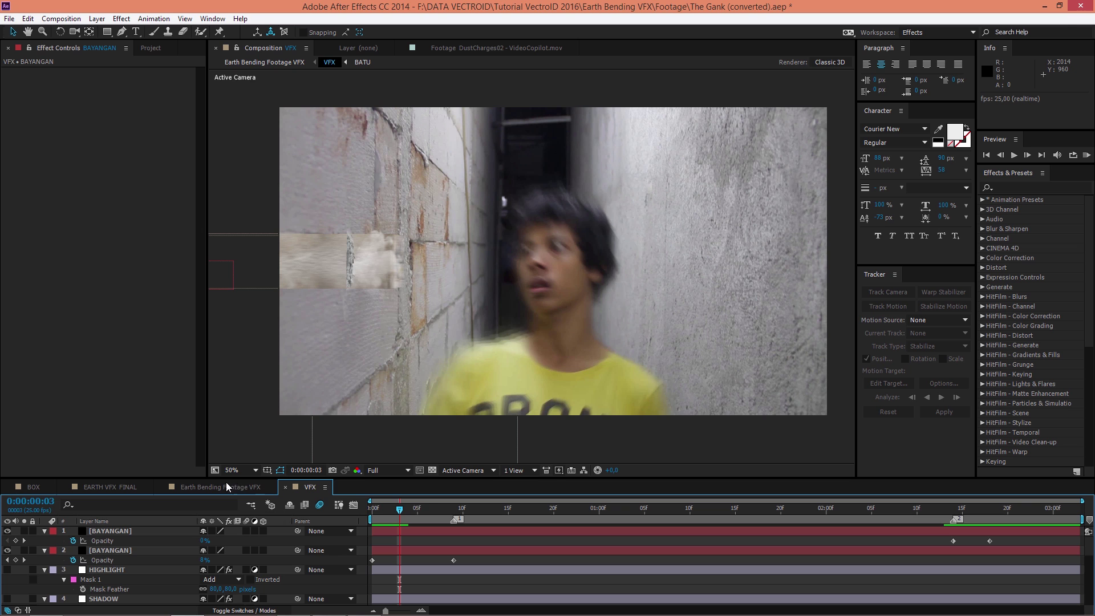
Play back the Earth Bending Footage VFX composition in a widened viewer with the magnification set to Fit up to 100%
click(225, 486)
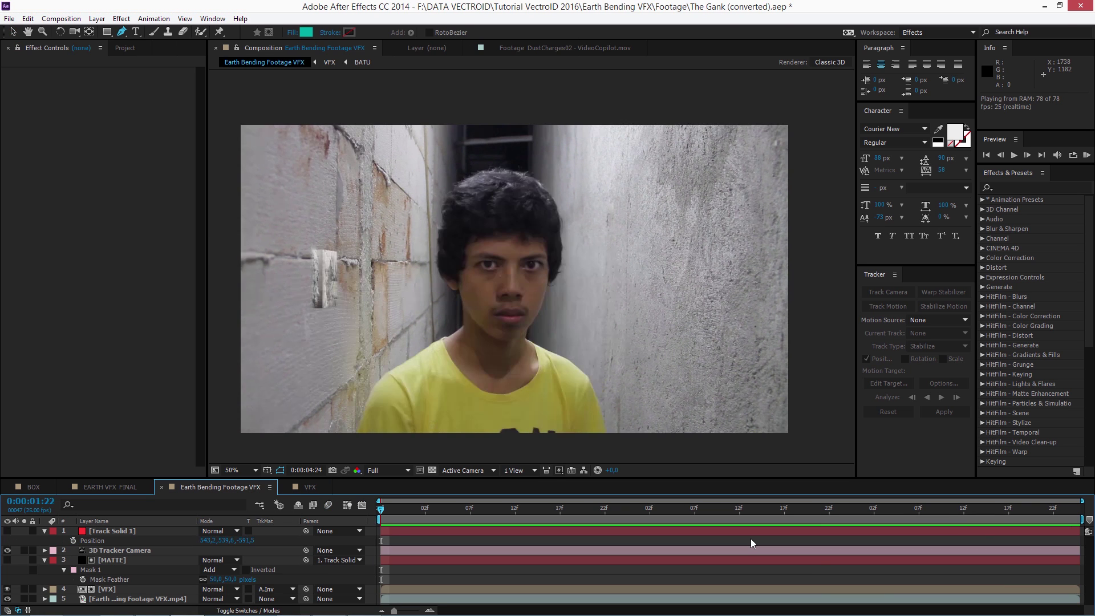
key(space)
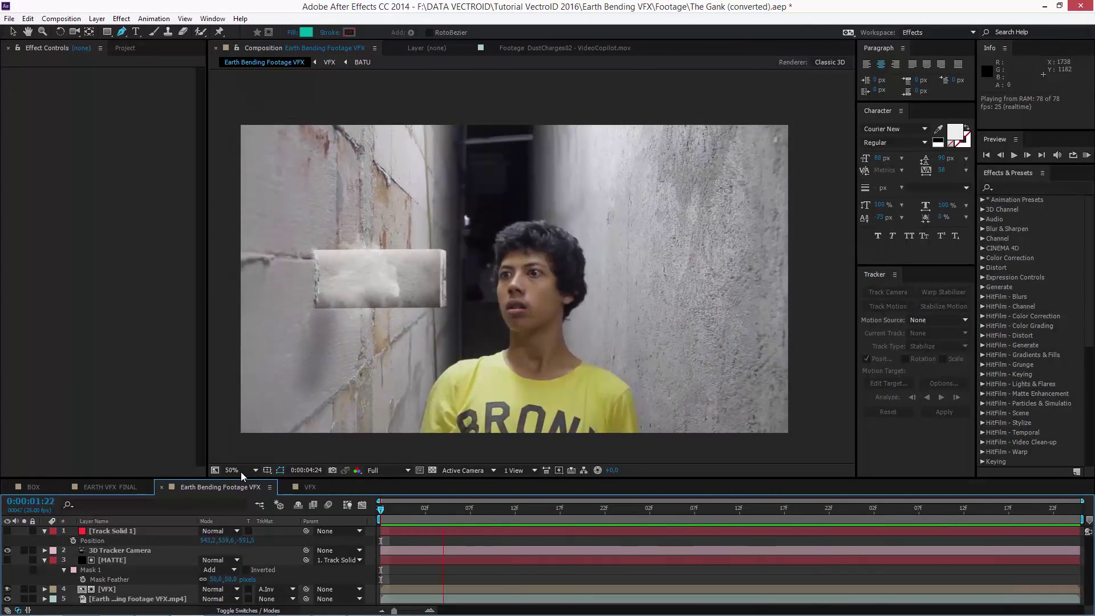
click(240, 471)
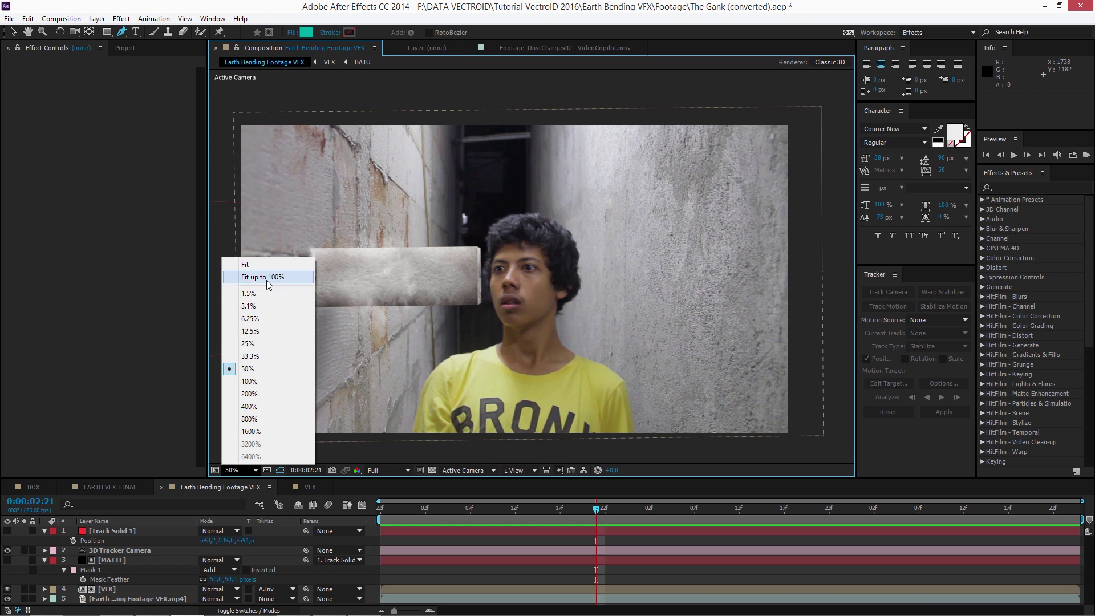
click(266, 279)
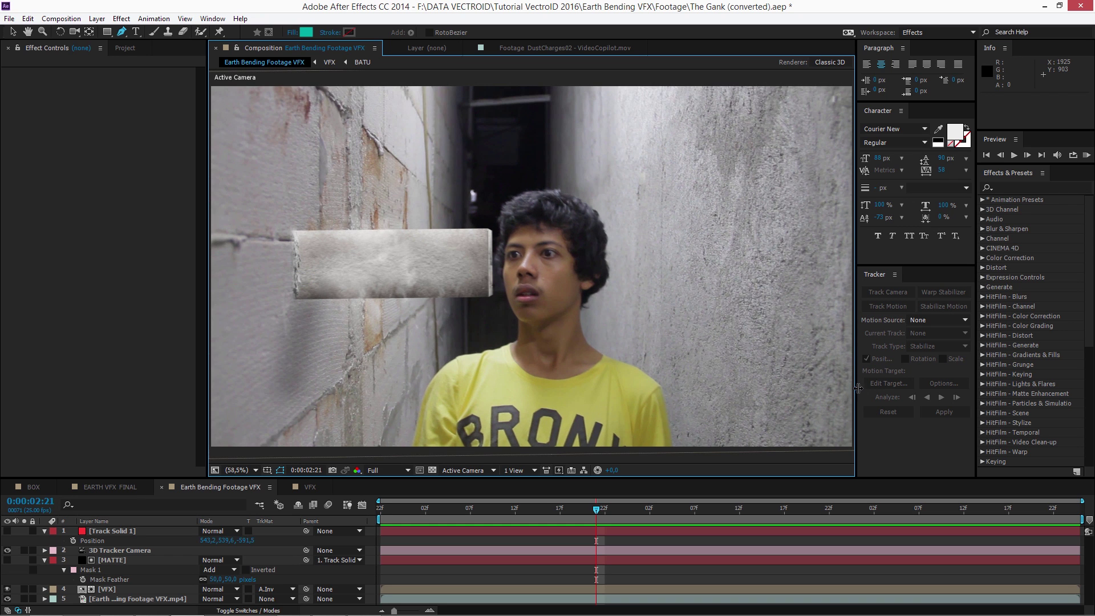
drag(858, 388, 914, 387)
key(space)
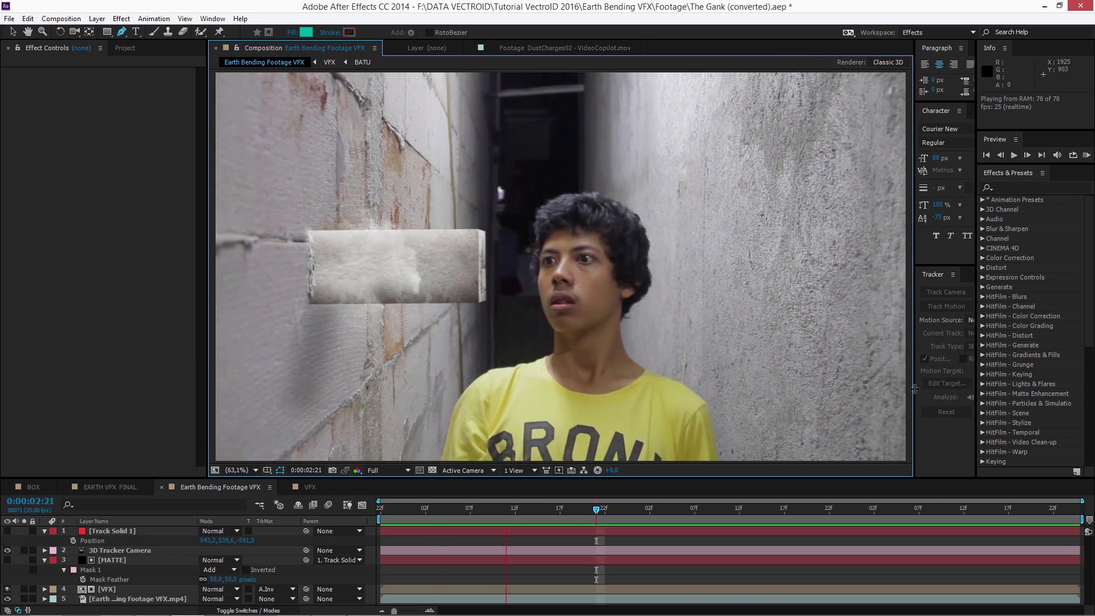